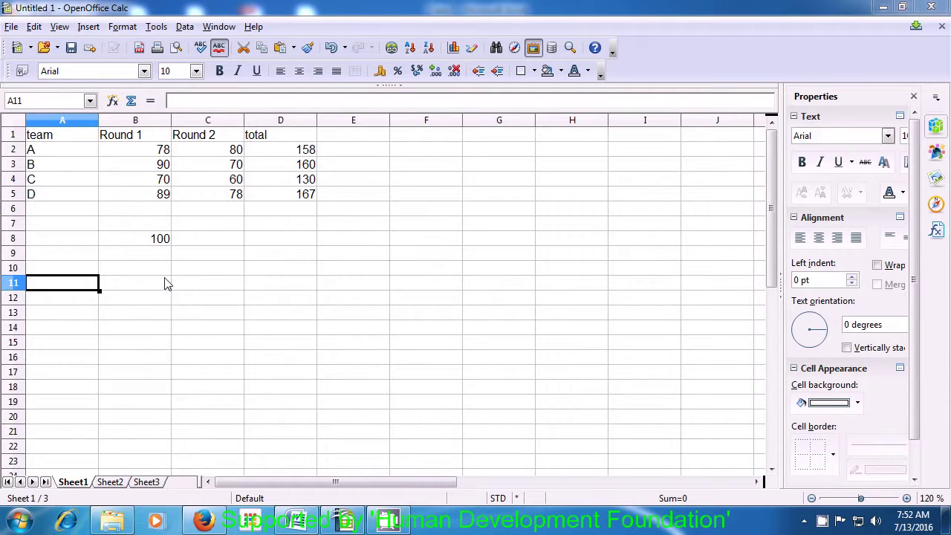
Format cell B8 as a percentage with two decimal places, using the -12.95% format
{"action": "left_click", "coordinate": [165, 244]}
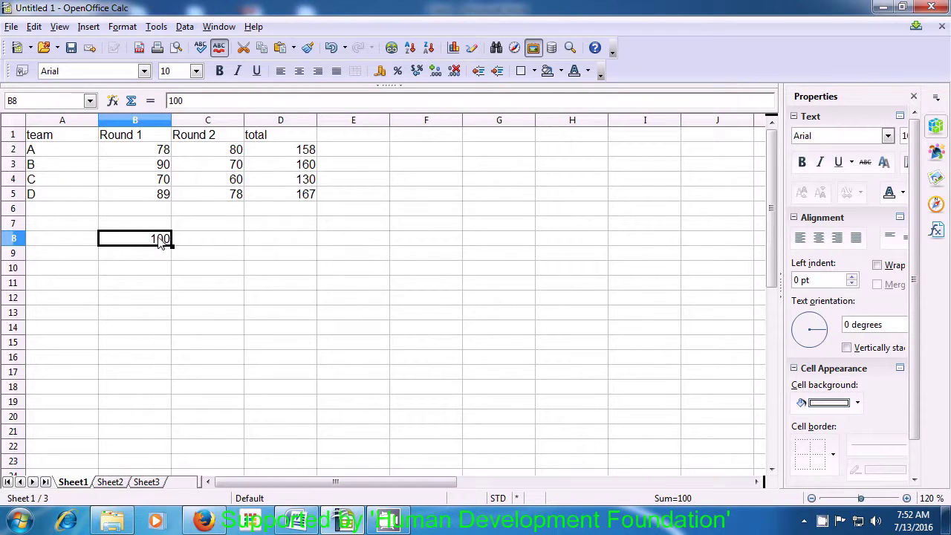
{"action": "left_click", "coordinate": [132, 28]}
{"action": "left_click", "coordinate": [146, 68]}
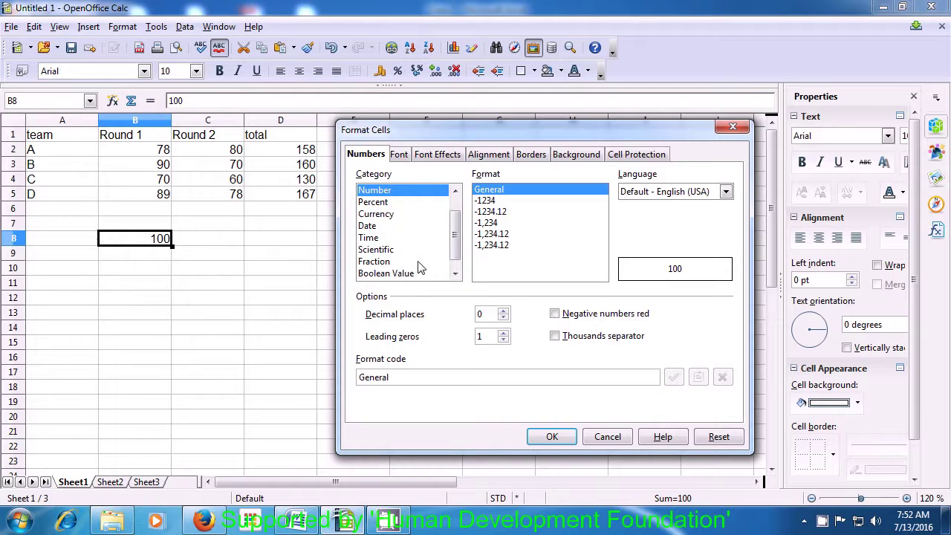
{"action": "scroll", "coordinate": [454, 249], "scroll_direction": "down", "scroll_amount": 1}
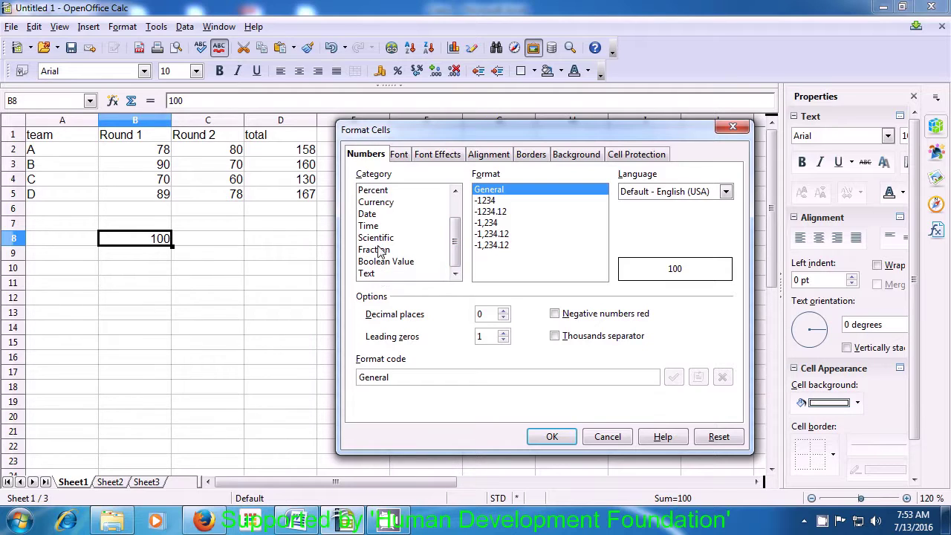
{"action": "left_click_drag", "start_coordinate": [457, 255], "coordinate": [456, 232]}
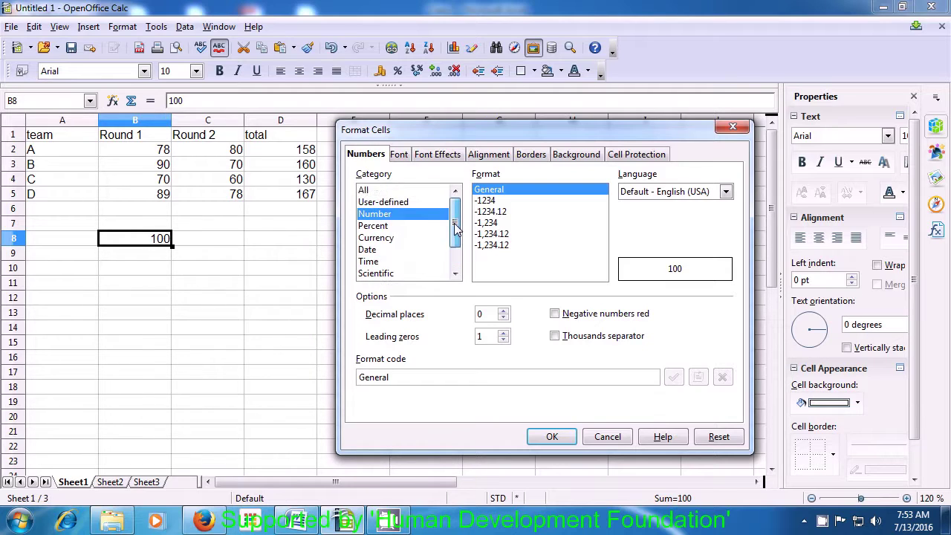
{"action": "left_click", "coordinate": [374, 227]}
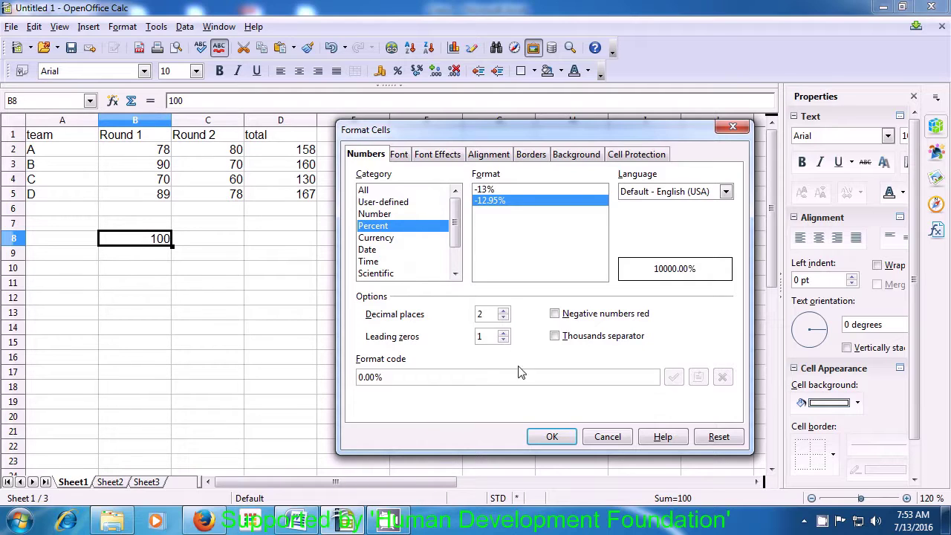
{"action": "left_click", "coordinate": [549, 439]}
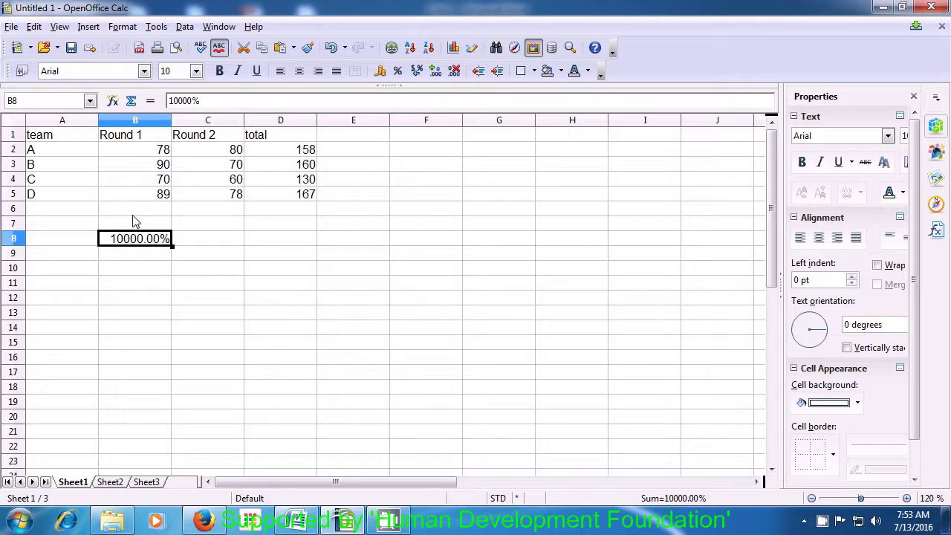
Format cell B8 as currency in EUR € Asturian, keeping the -€1,234.00 format with red negative numbers
{"action": "left_click", "coordinate": [123, 27]}
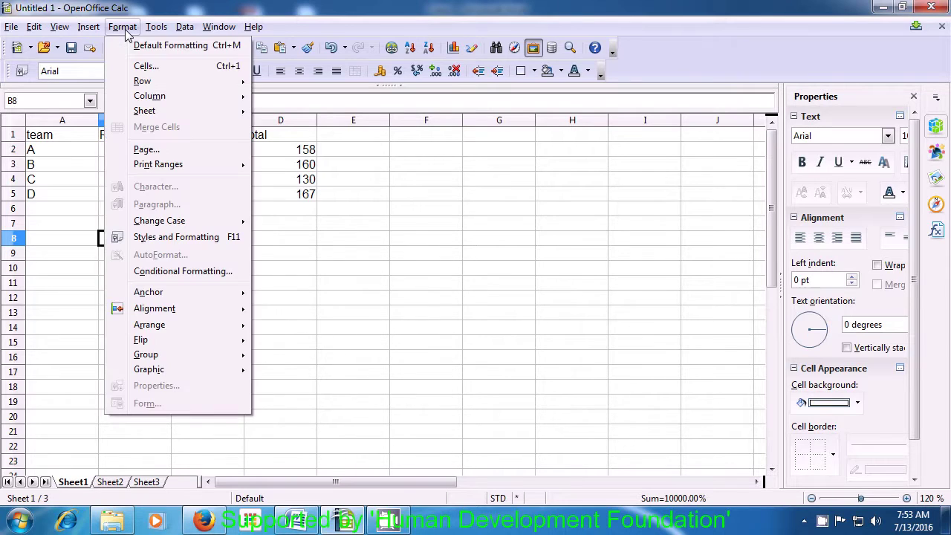
{"action": "left_click", "coordinate": [139, 67]}
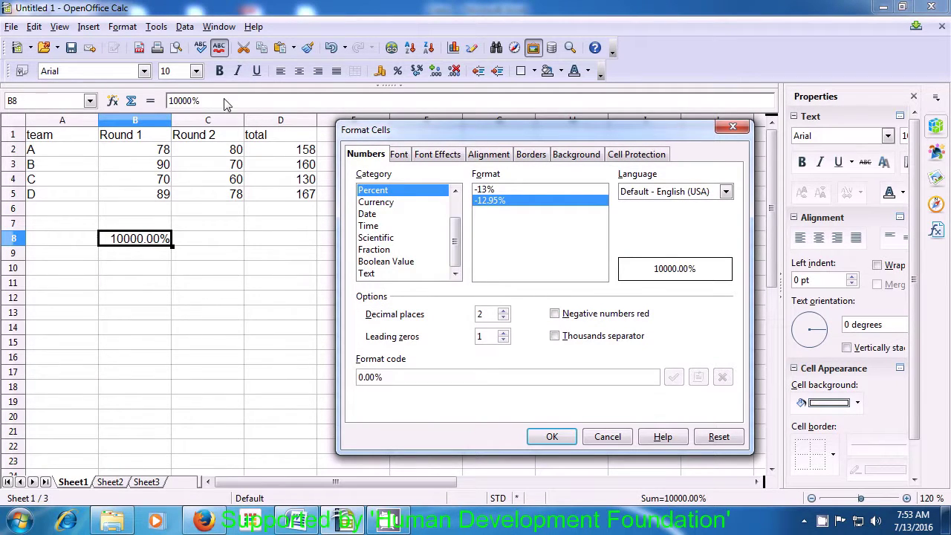
{"action": "left_click", "coordinate": [376, 203]}
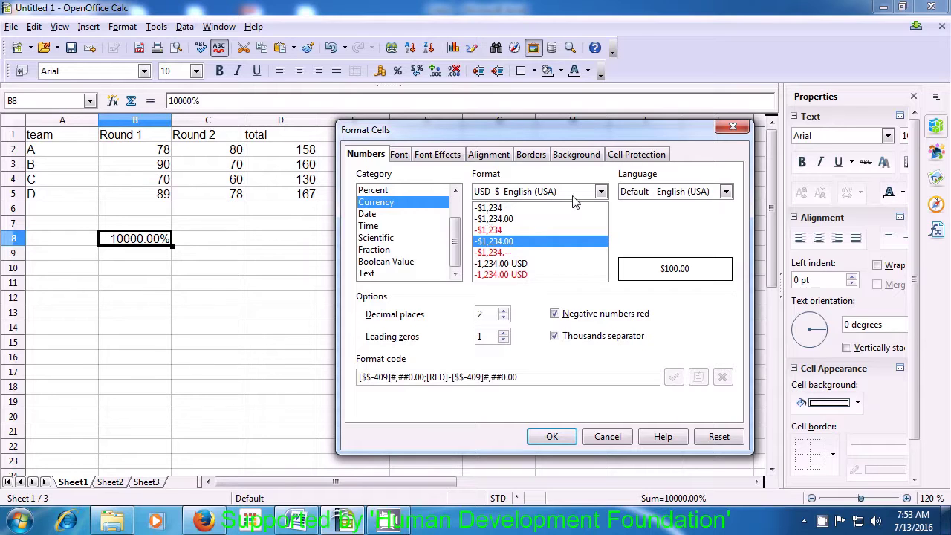
{"action": "left_click", "coordinate": [600, 192]}
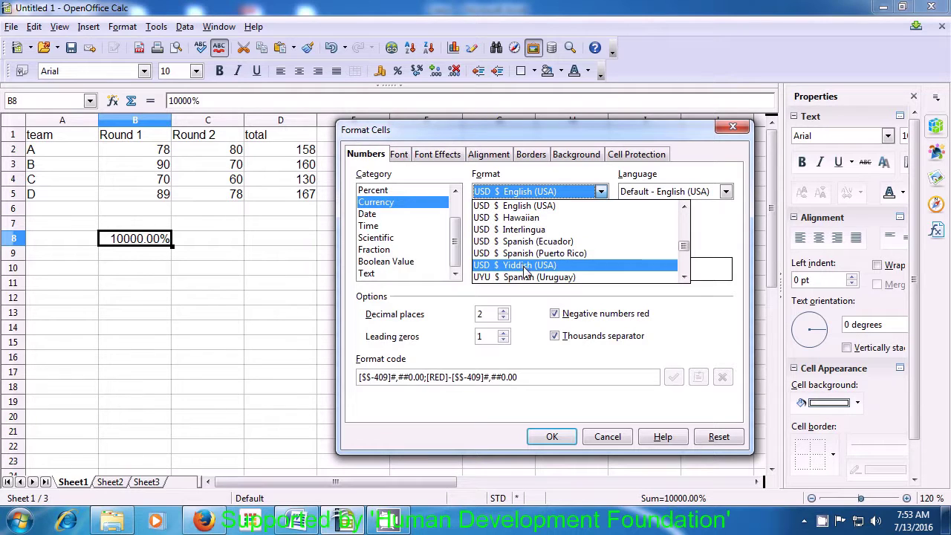
{"action": "mouse_move", "coordinate": [683, 246]}
{"action": "left_mouse_down"}
{"action": "mouse_move", "coordinate": [682, 221]}
{"action": "mouse_move", "coordinate": [685, 266]}
{"action": "mouse_move", "coordinate": [678, 234]}
{"action": "left_mouse_up"}
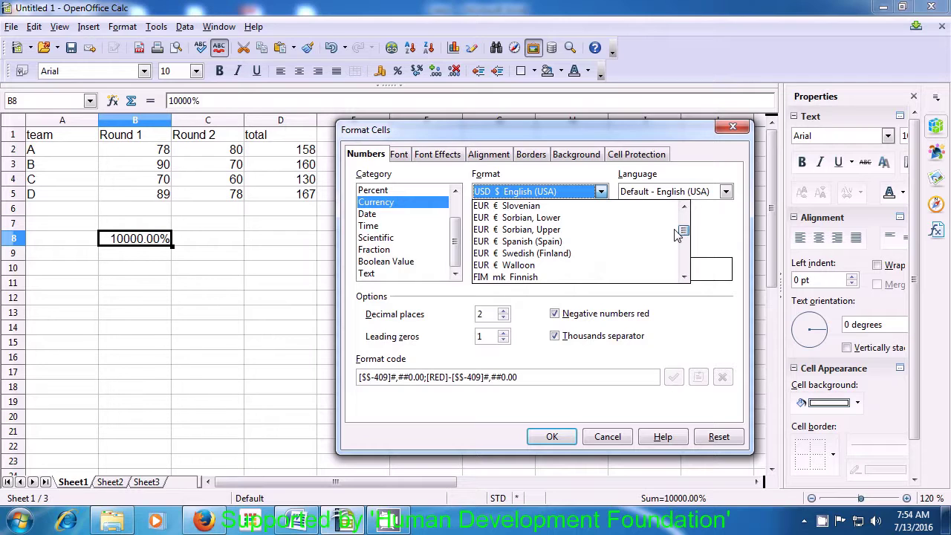
{"action": "left_click_drag", "start_coordinate": [678, 234], "coordinate": [672, 217]}
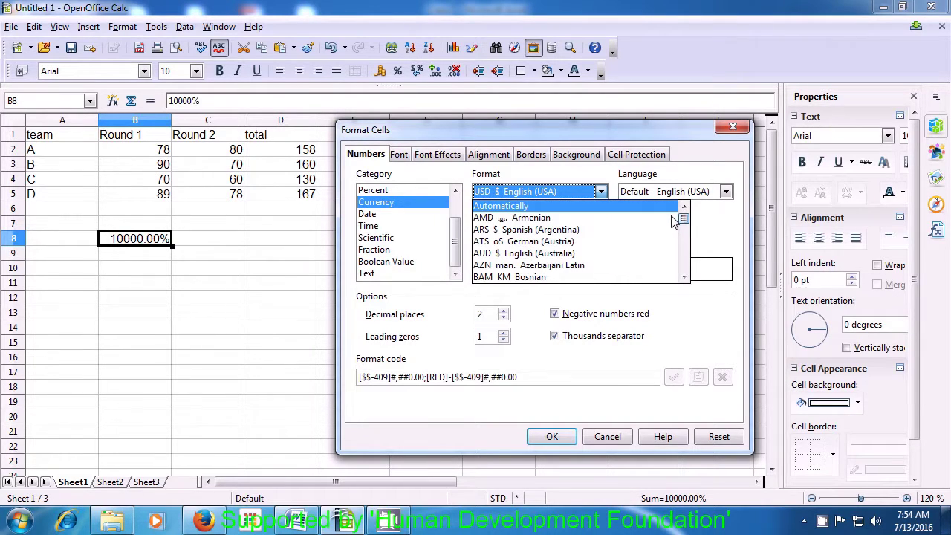
{"action": "scroll", "coordinate": [494, 270], "scroll_direction": "down", "scroll_amount": 8}
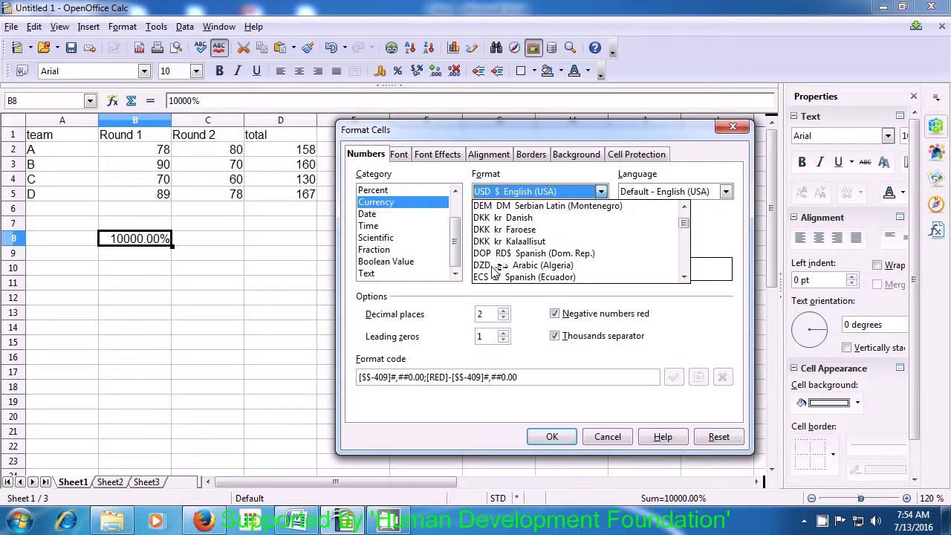
{"action": "scroll", "coordinate": [494, 270], "scroll_direction": "down", "scroll_amount": 2}
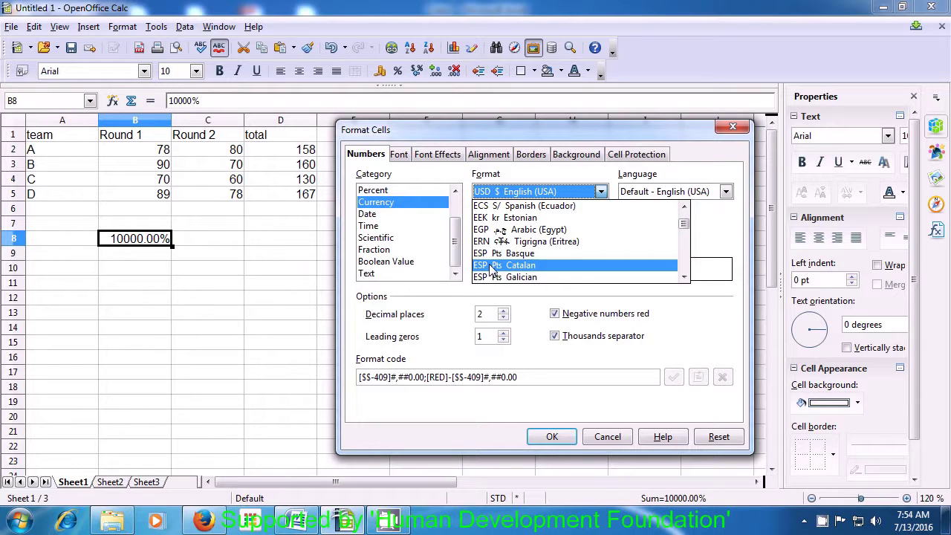
{"action": "scroll", "coordinate": [495, 270], "scroll_direction": "down", "scroll_amount": 1}
{"action": "scroll", "coordinate": [492, 270], "scroll_direction": "down", "scroll_amount": 1}
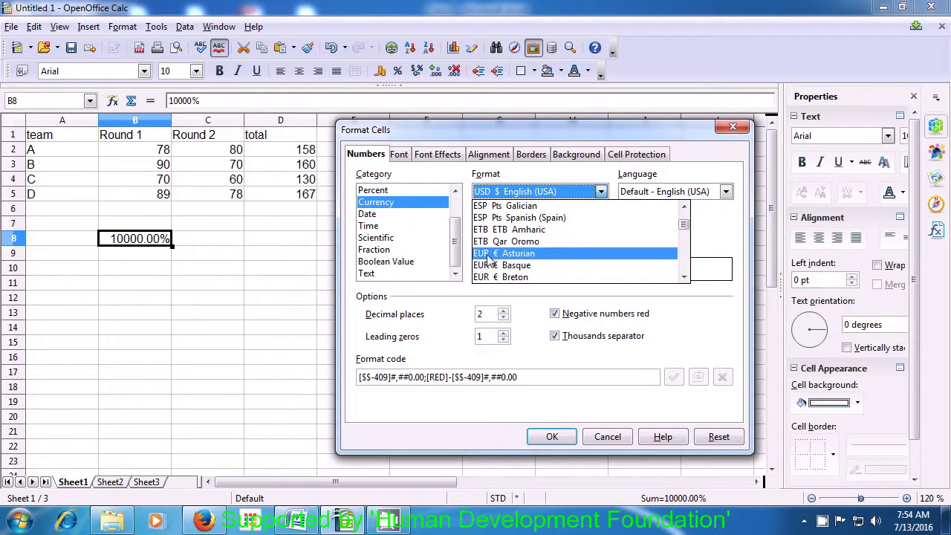
{"action": "left_click", "coordinate": [488, 254]}
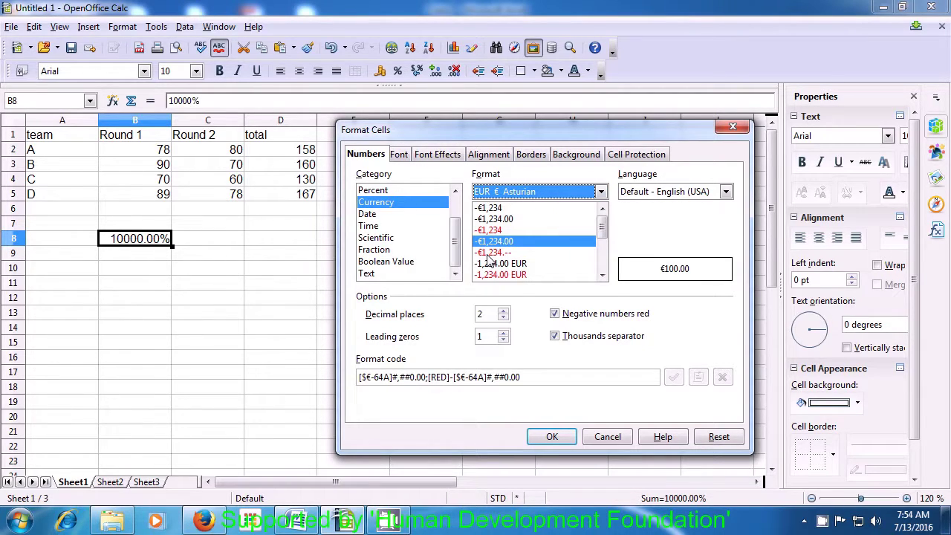
{"action": "left_click", "coordinate": [553, 437]}
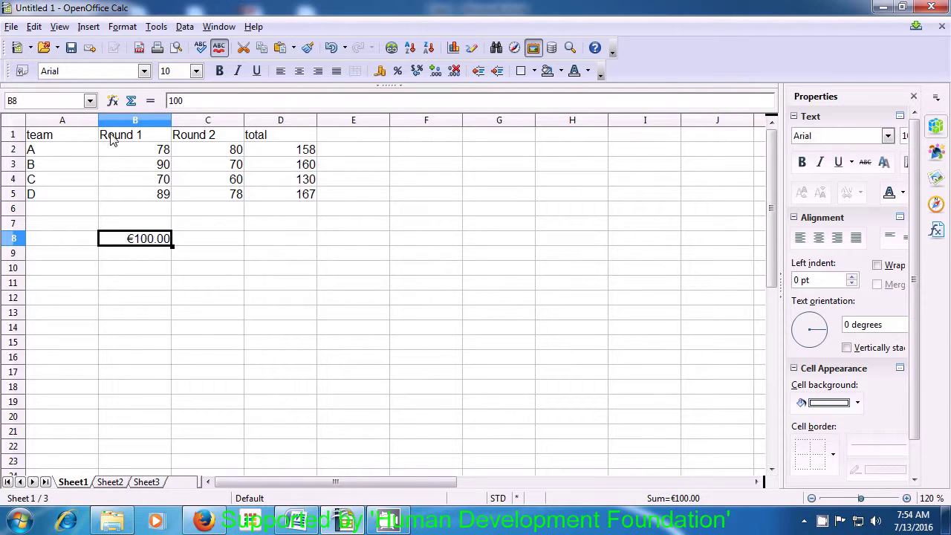
Format cell B8 as a date using the Dec 31, 99 format (MMM D, YY)
{"action": "left_click", "coordinate": [125, 28]}
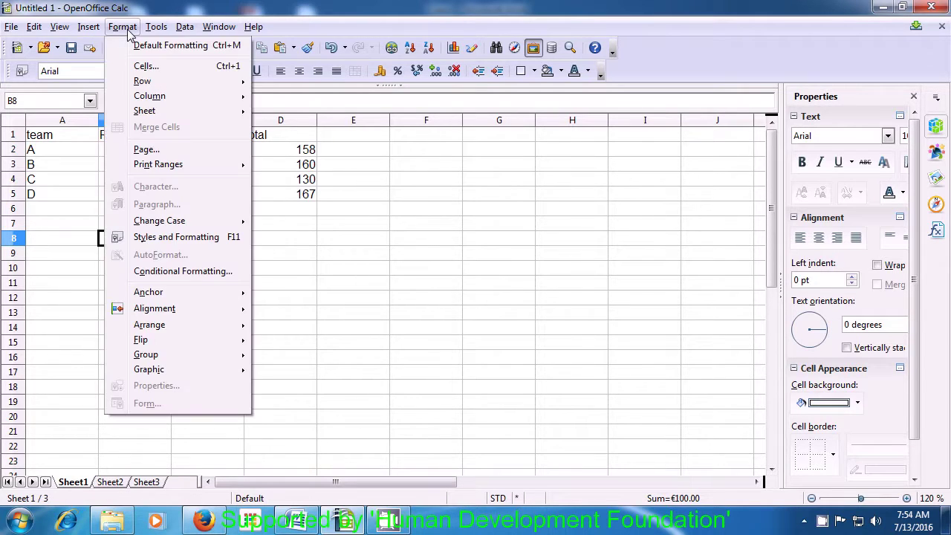
{"action": "left_click", "coordinate": [135, 66]}
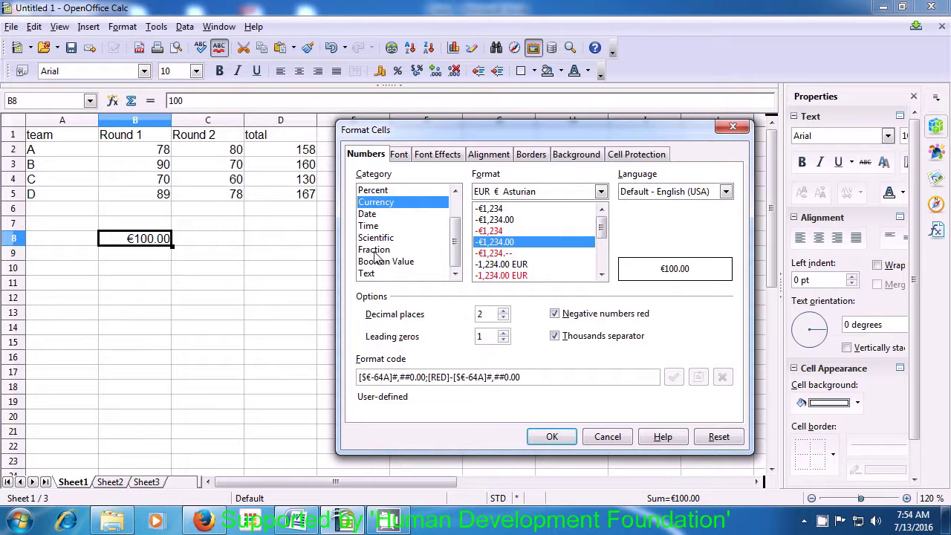
{"action": "left_click", "coordinate": [367, 215]}
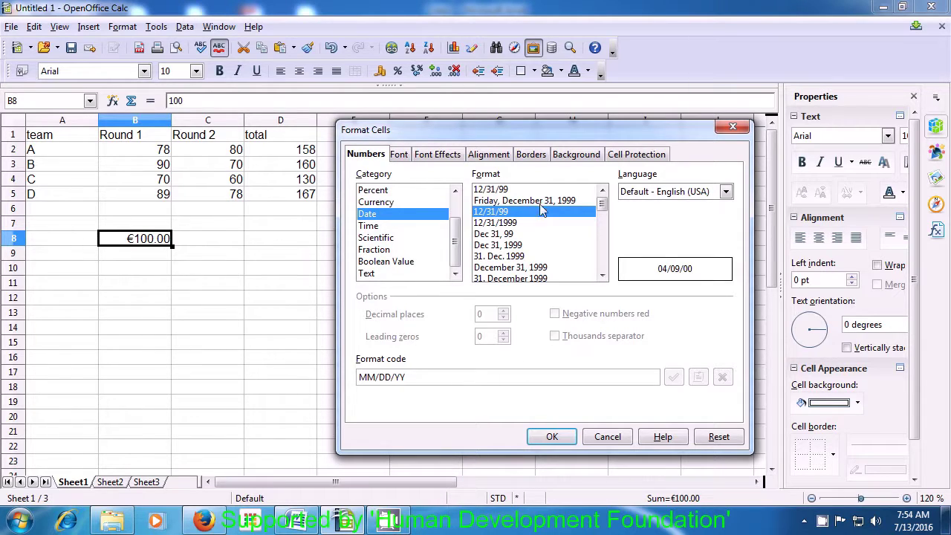
{"action": "mouse_move", "coordinate": [601, 212]}
{"action": "left_mouse_down"}
{"action": "mouse_move", "coordinate": [602, 248]}
{"action": "mouse_move", "coordinate": [593, 209]}
{"action": "left_mouse_up"}
{"action": "left_click", "coordinate": [497, 224]}
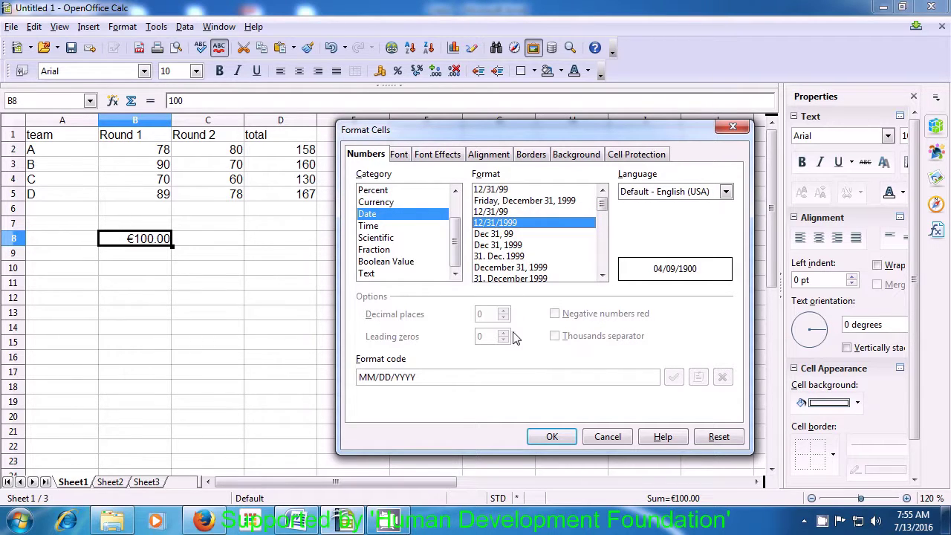
{"action": "left_click", "coordinate": [485, 235]}
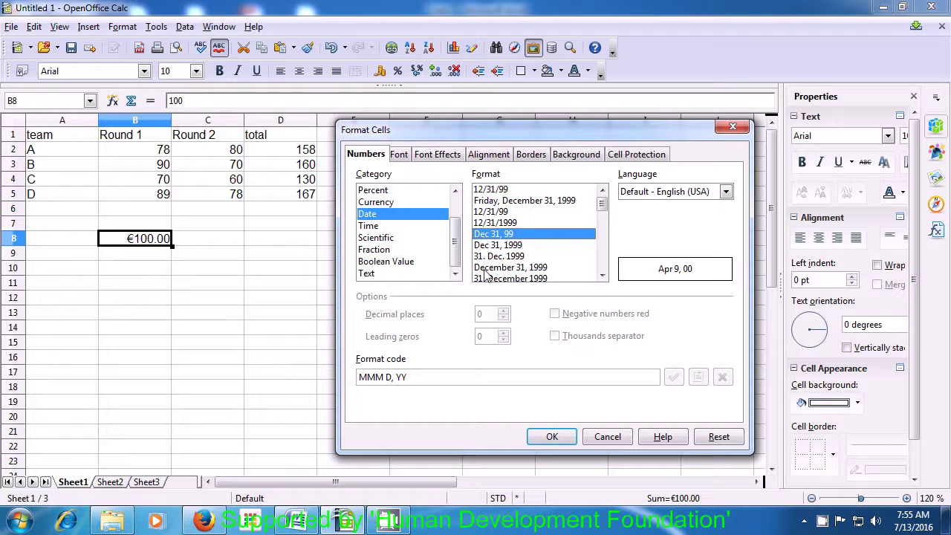
{"action": "left_click", "coordinate": [548, 437]}
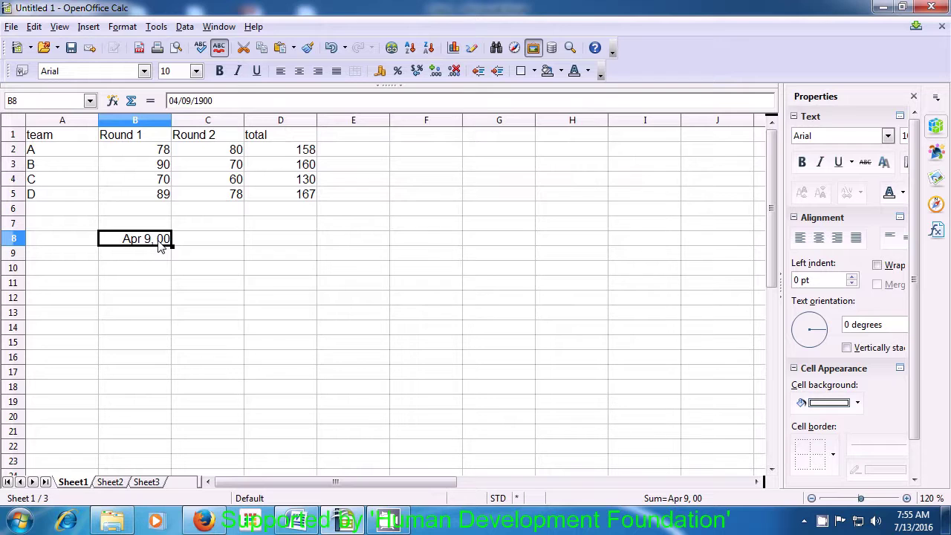
Format cell B8 as a time using the 01:37:46 PM format (HH:MM:SS AM/PM)
{"action": "left_click", "coordinate": [123, 27]}
{"action": "left_click", "coordinate": [147, 65]}
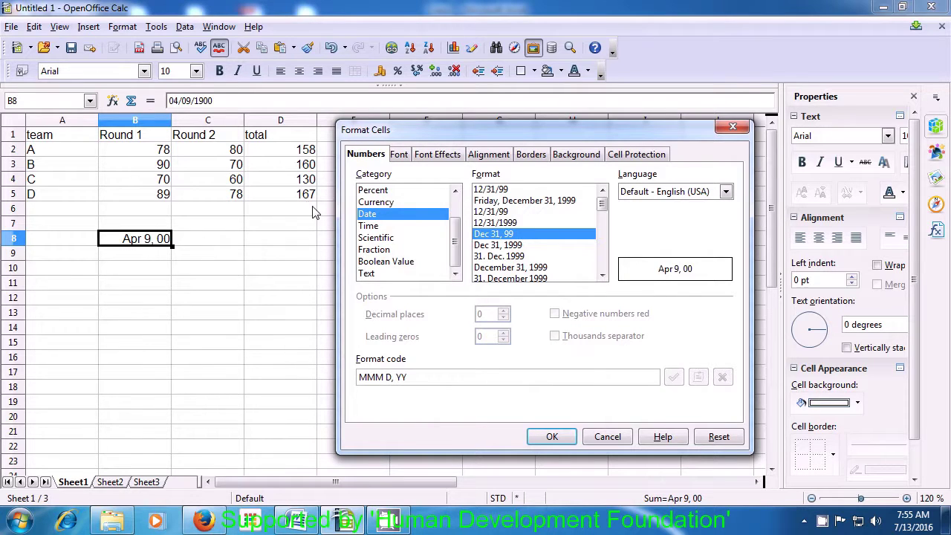
{"action": "left_click", "coordinate": [368, 227]}
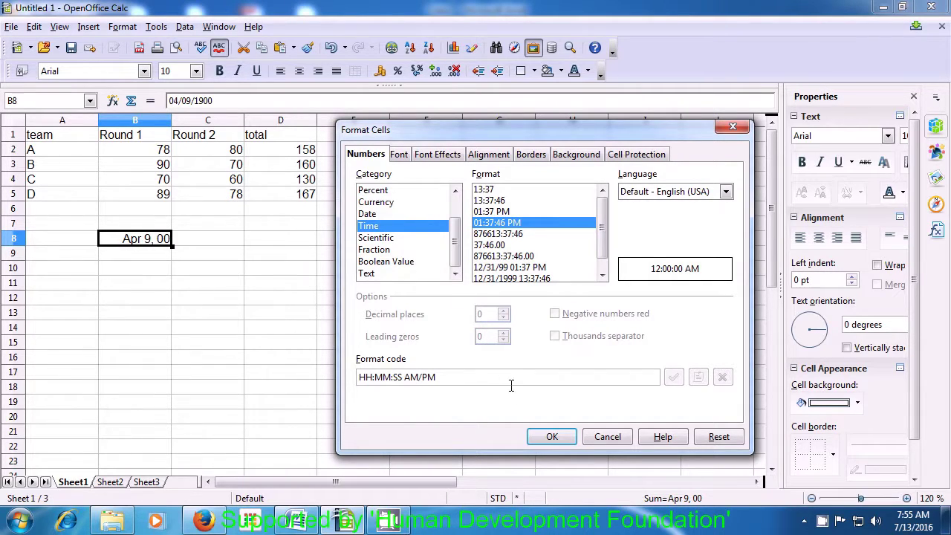
{"action": "left_click", "coordinate": [550, 437]}
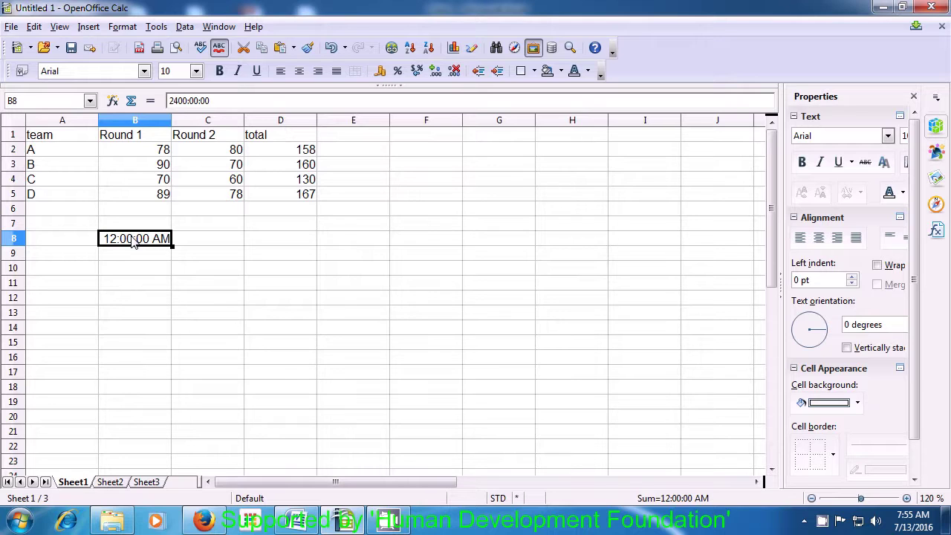
Examine the font, font effects and horizontal text alignment options in the cell formatting settings for B8
{"action": "left_click", "coordinate": [124, 27]}
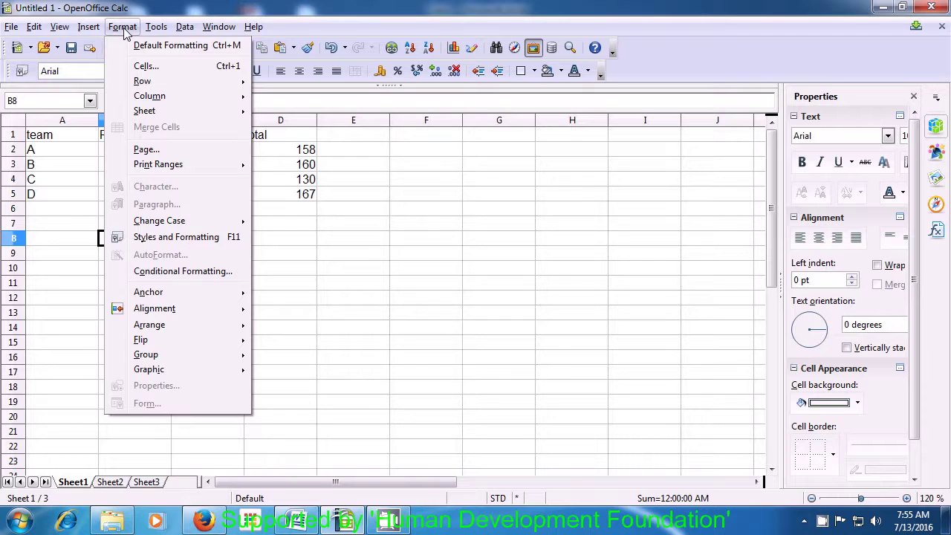
{"action": "left_click", "coordinate": [146, 67]}
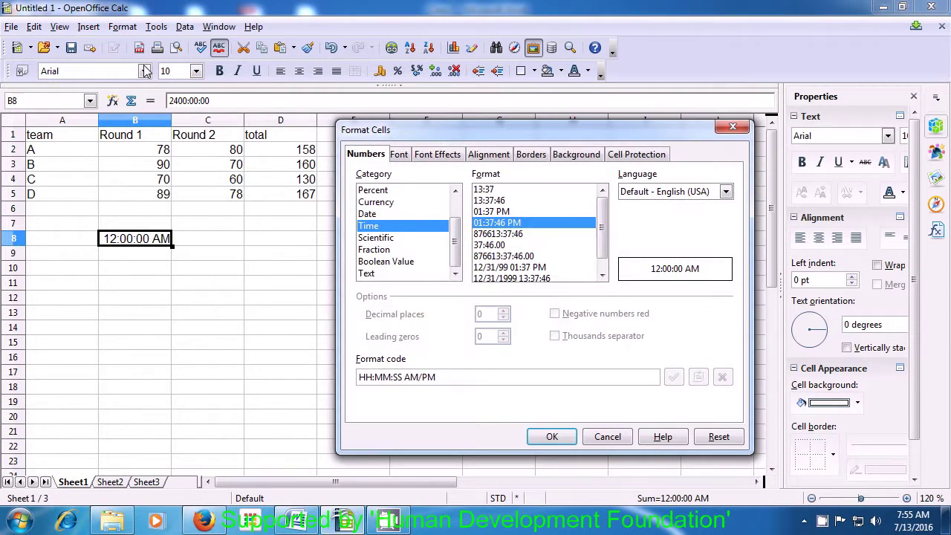
{"action": "left_click", "coordinate": [401, 154]}
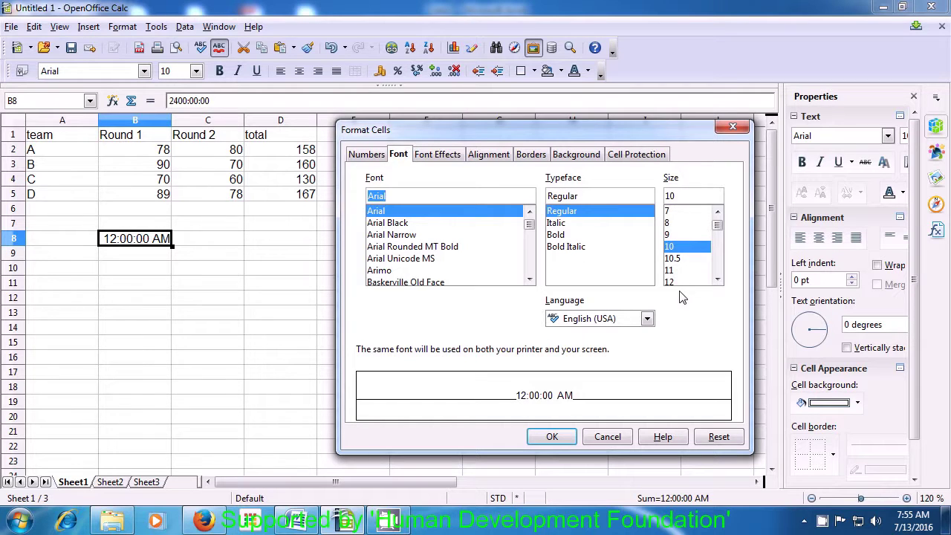
{"action": "left_click", "coordinate": [435, 158]}
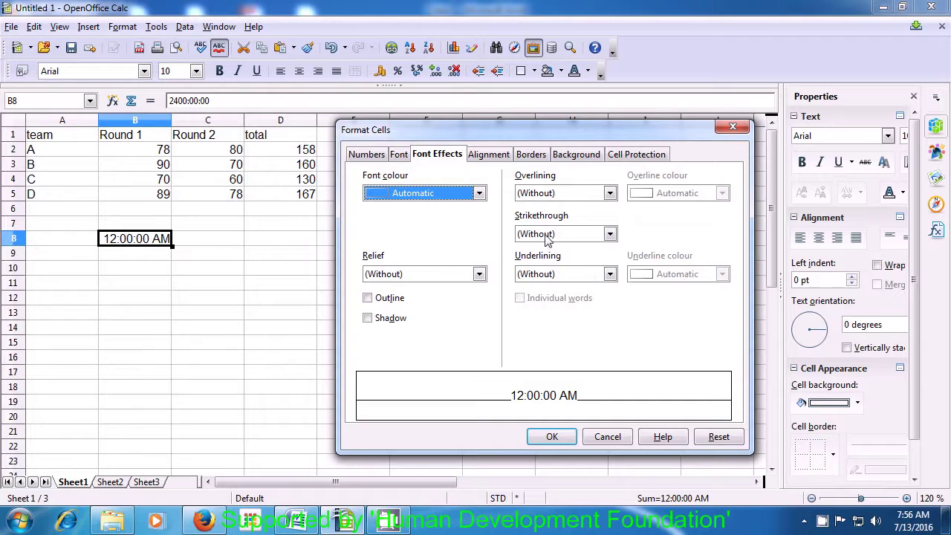
{"action": "left_click", "coordinate": [496, 158]}
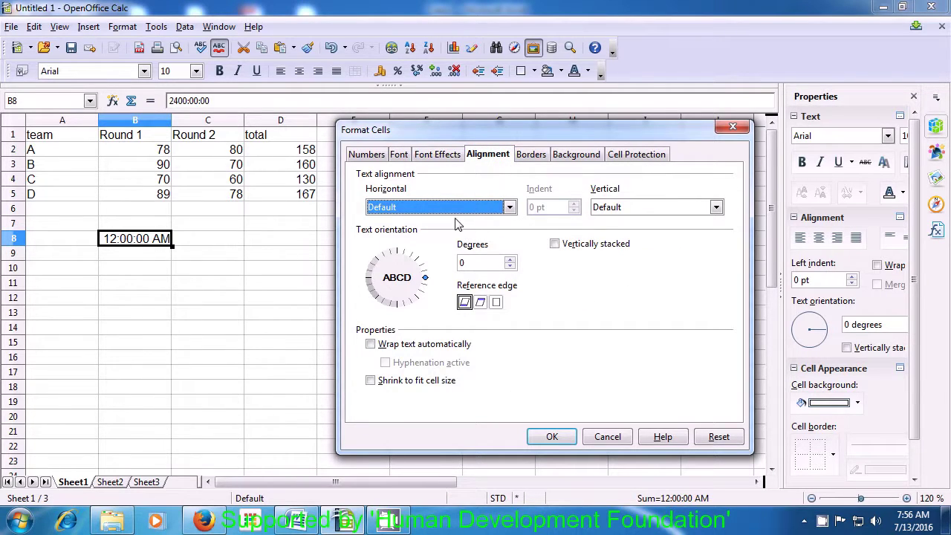
{"action": "left_click", "coordinate": [510, 207]}
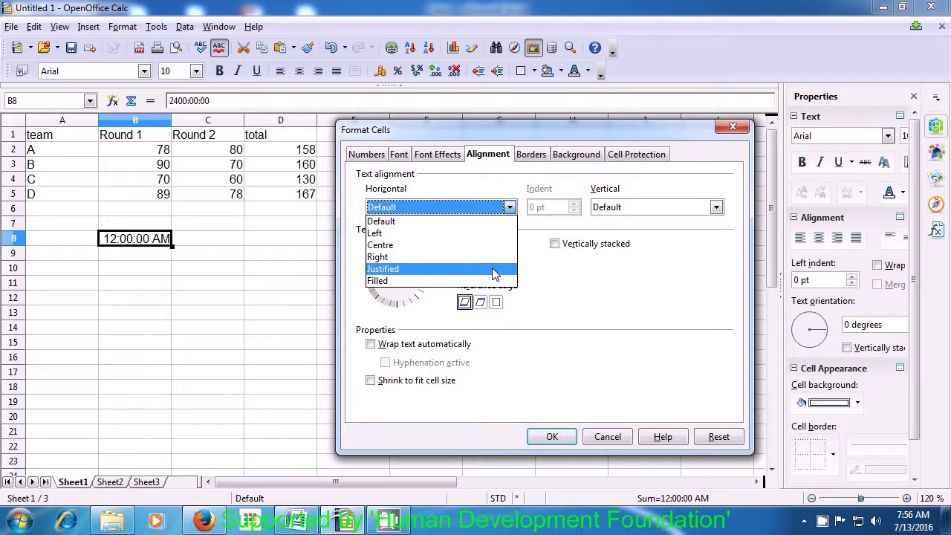
{"action": "left_click", "coordinate": [533, 251]}
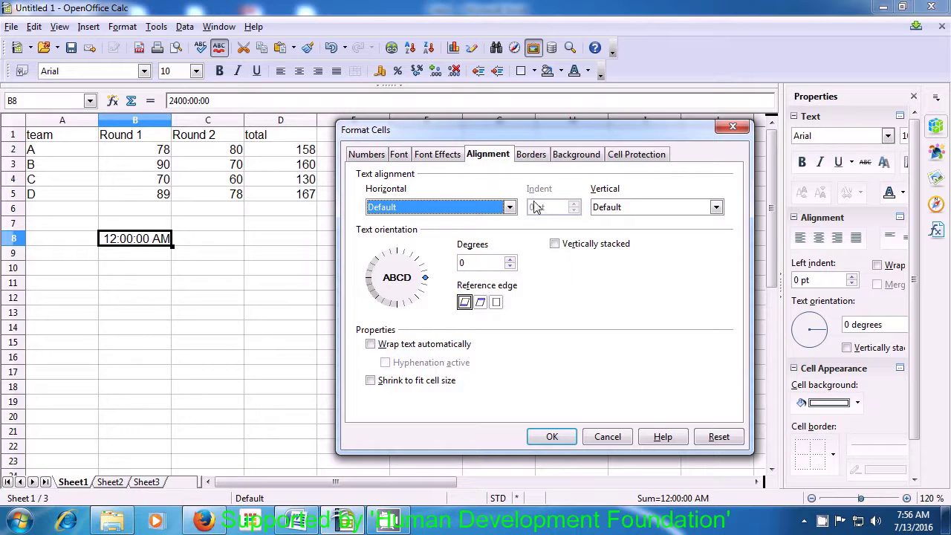
Set the border line of cell B8 to the 5.00 pt style in orange
{"action": "left_click", "coordinate": [532, 155]}
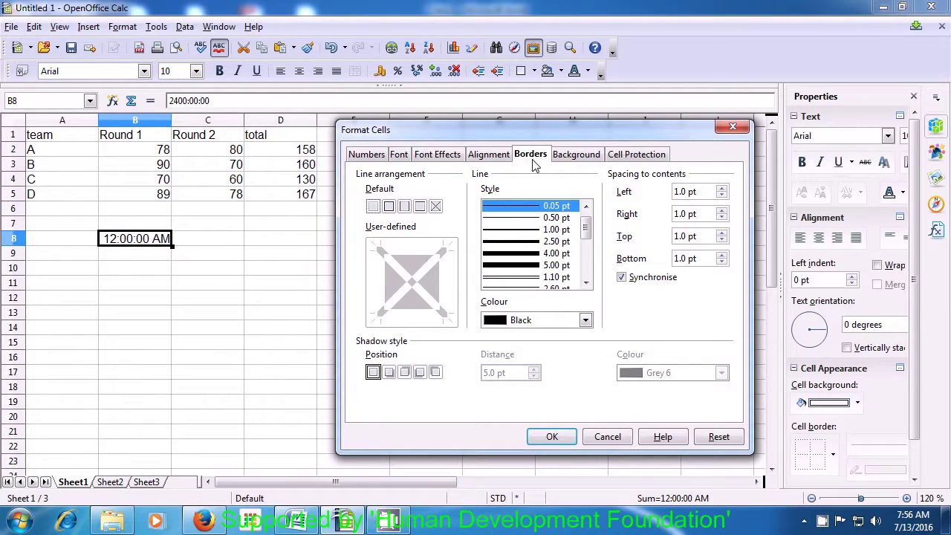
{"action": "left_click", "coordinate": [528, 267]}
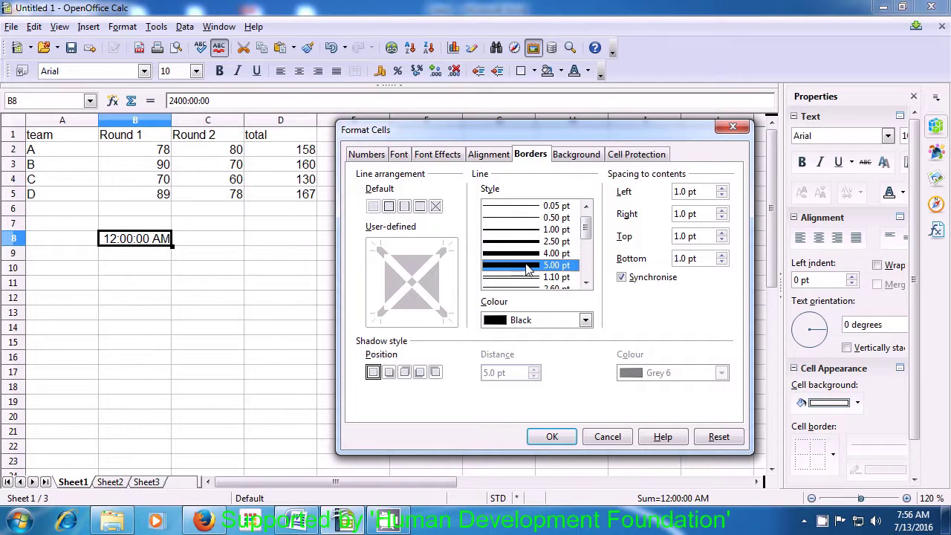
{"action": "left_click", "coordinate": [585, 320]}
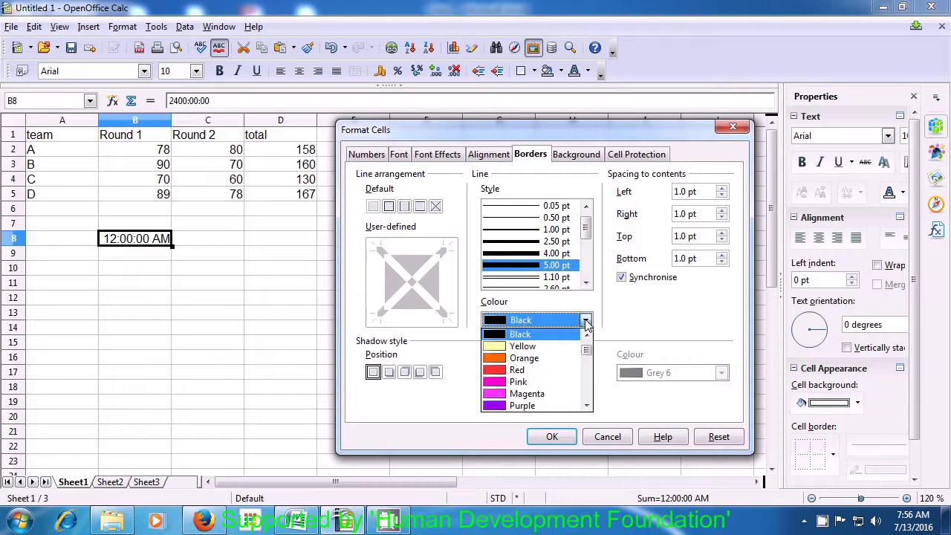
{"action": "left_click", "coordinate": [531, 360]}
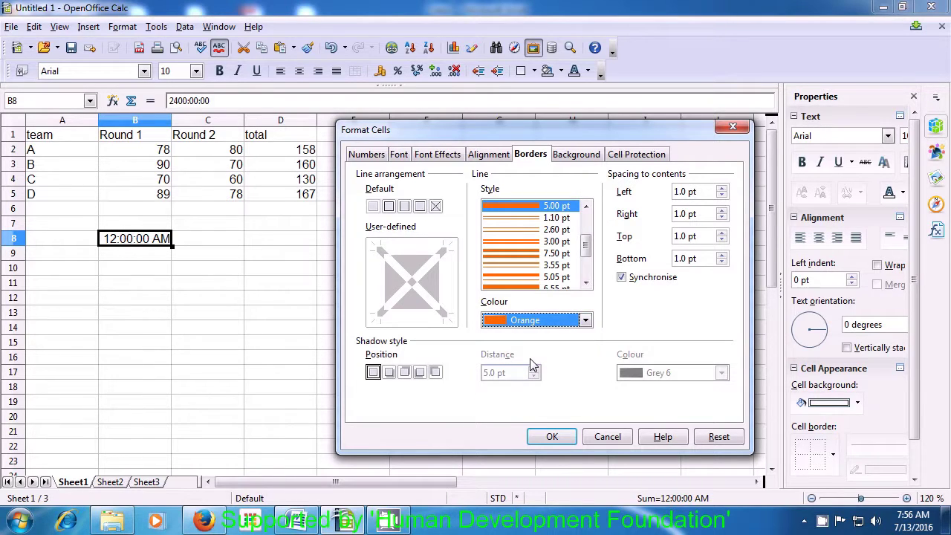
Give cell B8 a shadow cast to the bottom right, after trying the other shadow positions
{"action": "left_click", "coordinate": [389, 373]}
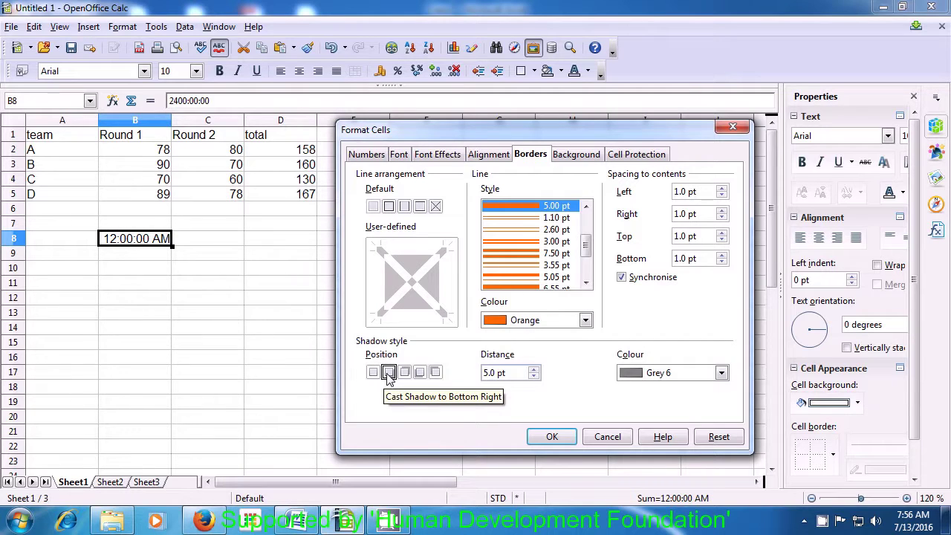
{"action": "key", "text": "Right"}
{"action": "key", "text": "Right"}
{"action": "key", "text": "Right"}
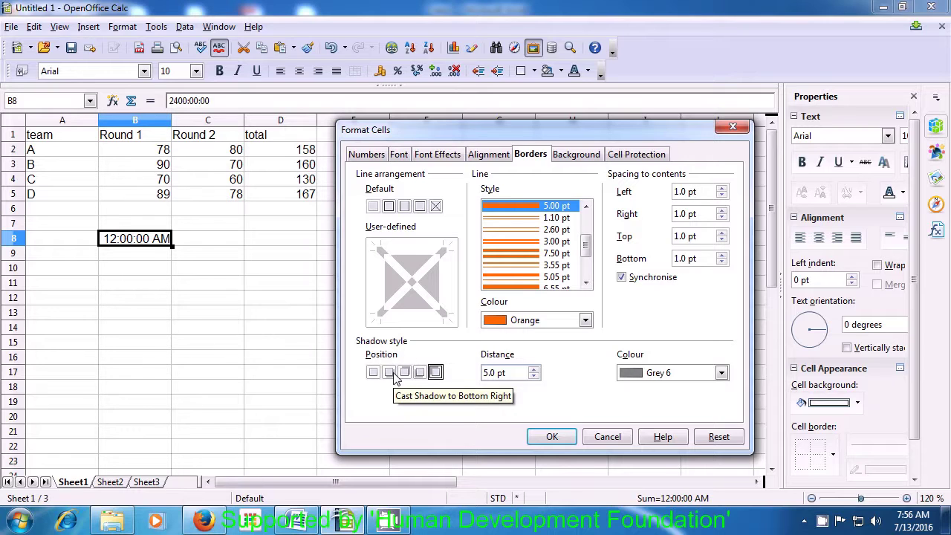
{"action": "left_click", "coordinate": [389, 372]}
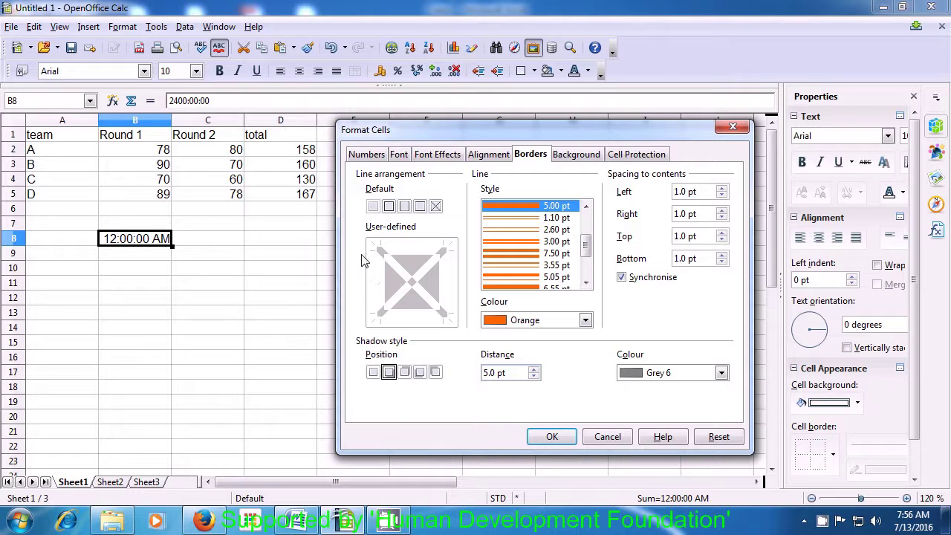
Try the preset border arrangements for cell B8, then apply borders on all four sides
{"action": "left_click", "coordinate": [388, 207]}
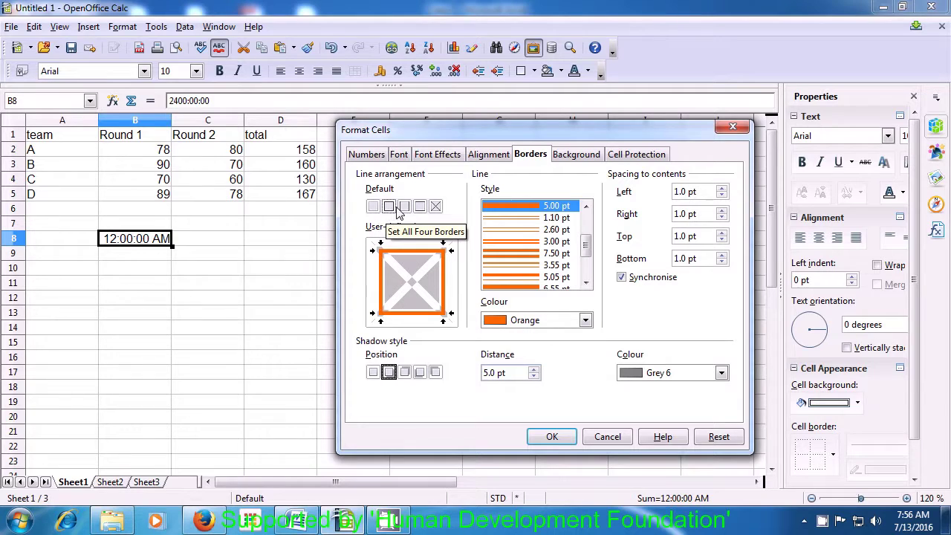
{"action": "left_click", "coordinate": [411, 208]}
{"action": "left_click", "coordinate": [420, 207]}
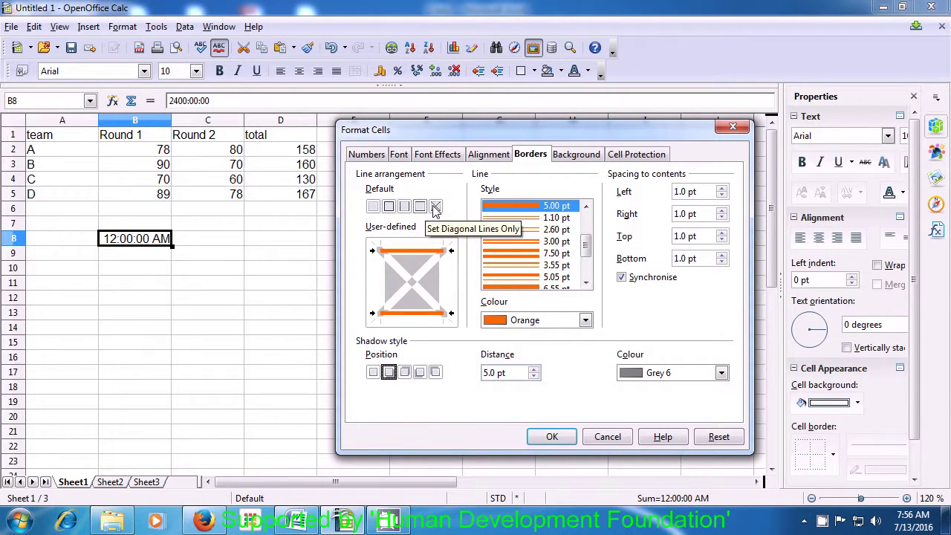
{"action": "left_click", "coordinate": [437, 207]}
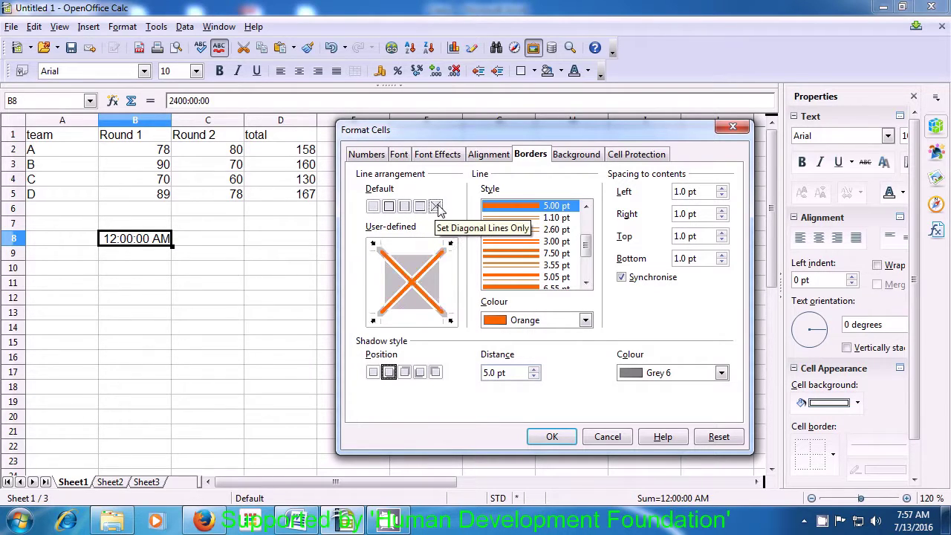
{"action": "left_click", "coordinate": [389, 208]}
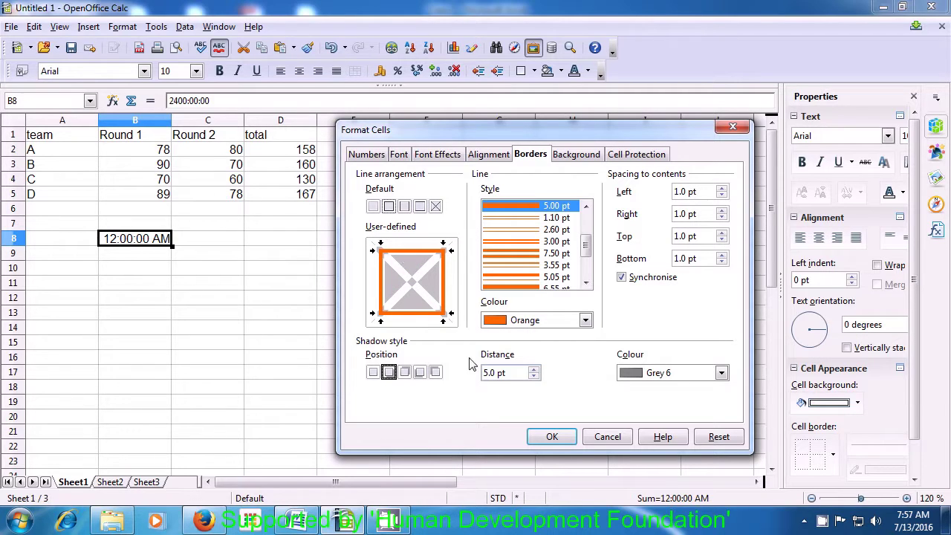
{"action": "left_click", "coordinate": [548, 437]}
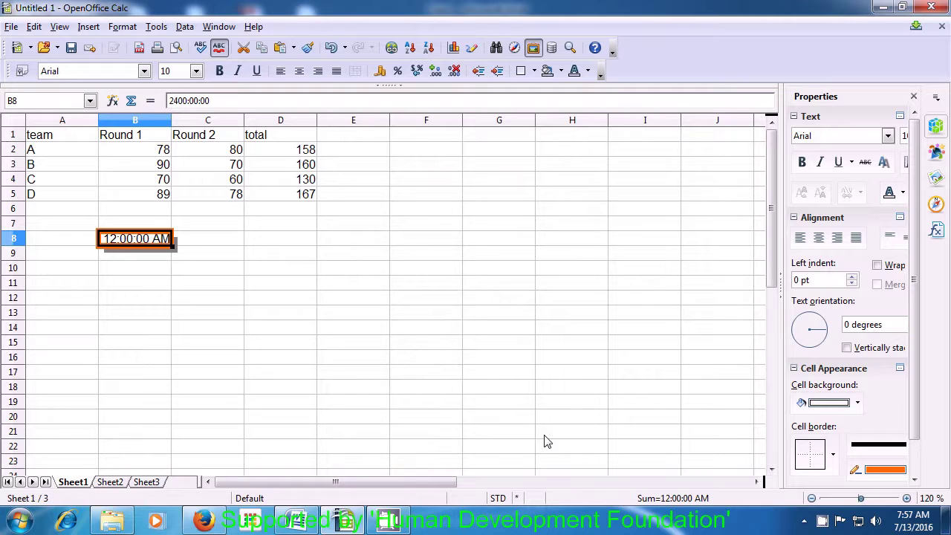
{"action": "left_click", "coordinate": [303, 266]}
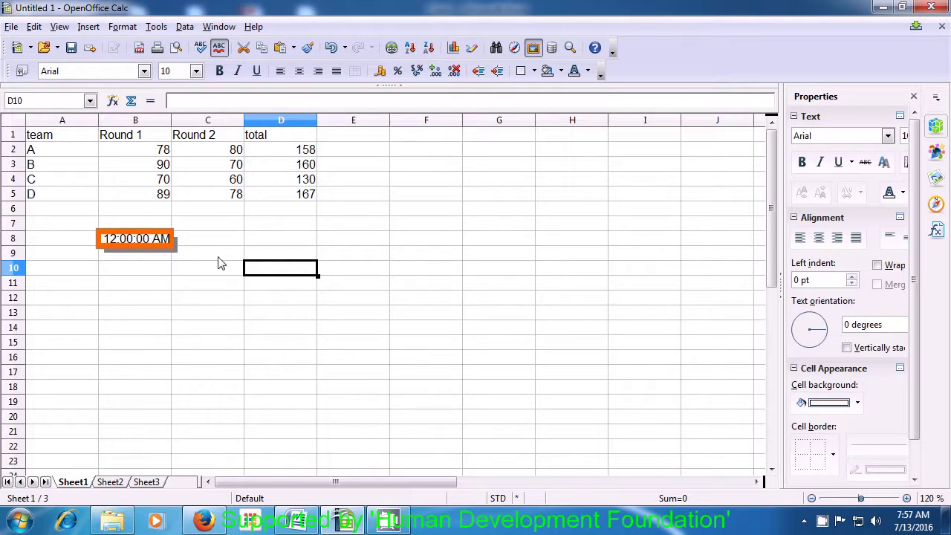
Fill the background of cell B8 with Cyan 2
{"action": "left_click", "coordinate": [154, 240]}
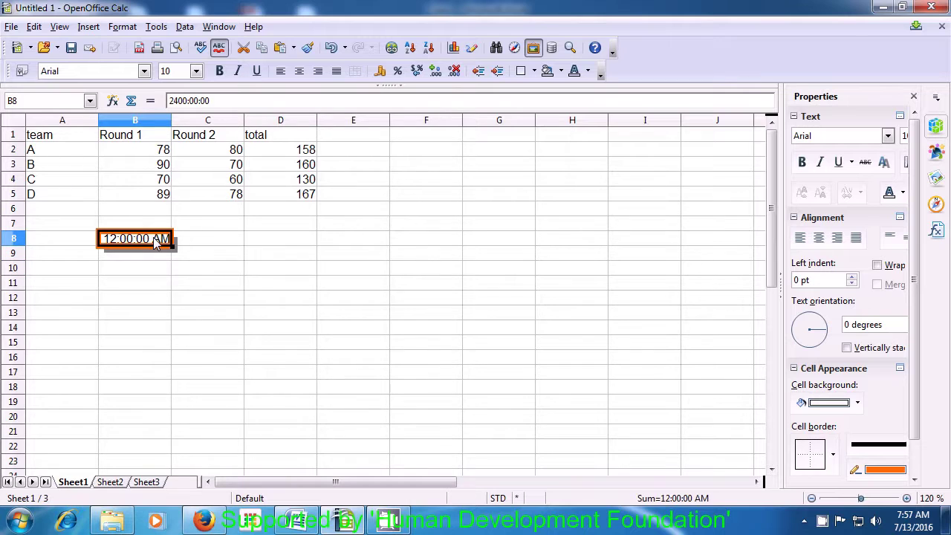
{"action": "left_click", "coordinate": [119, 27]}
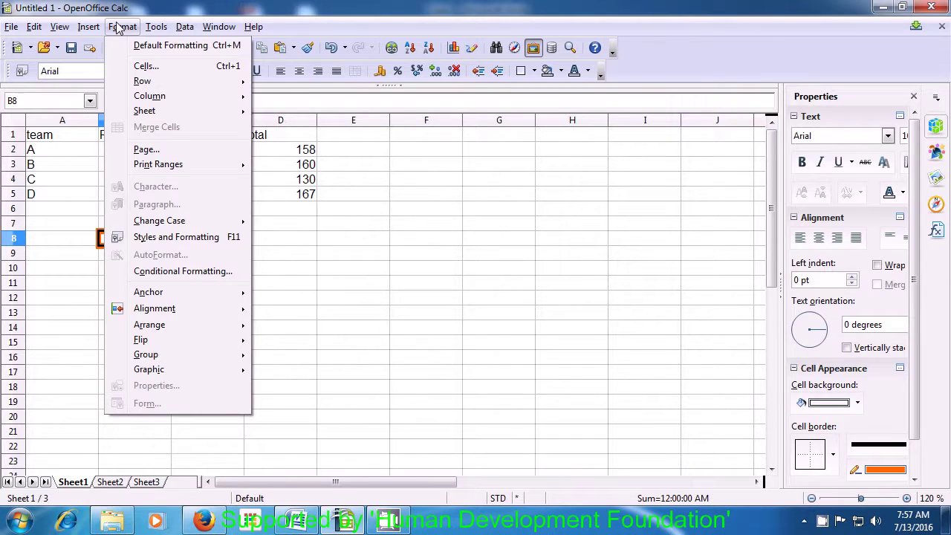
{"action": "left_click", "coordinate": [141, 67]}
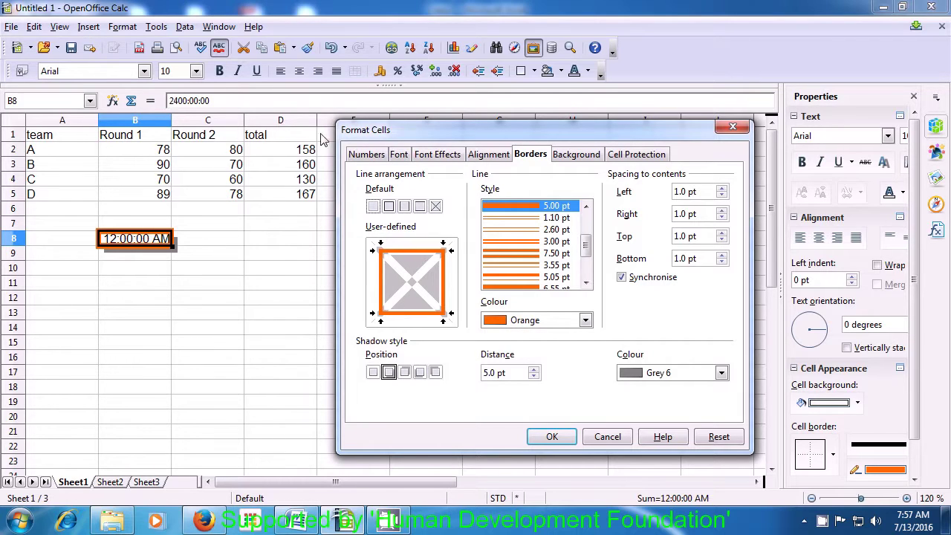
{"action": "left_click", "coordinate": [573, 156]}
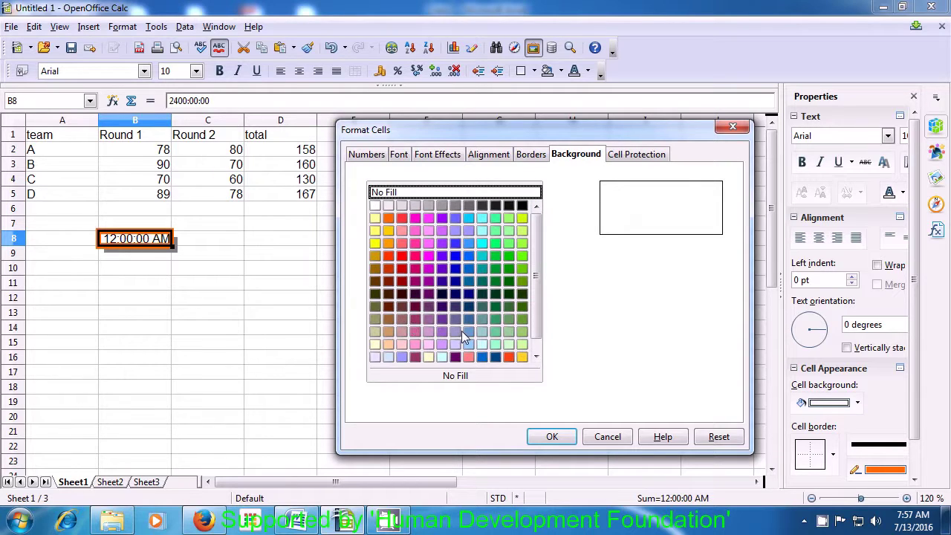
{"action": "left_click", "coordinate": [482, 244]}
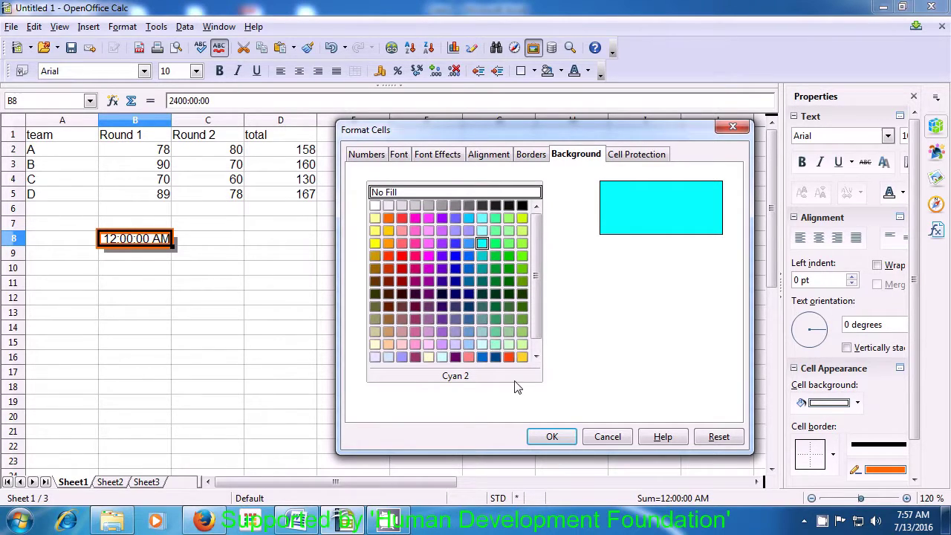
{"action": "left_click", "coordinate": [550, 438]}
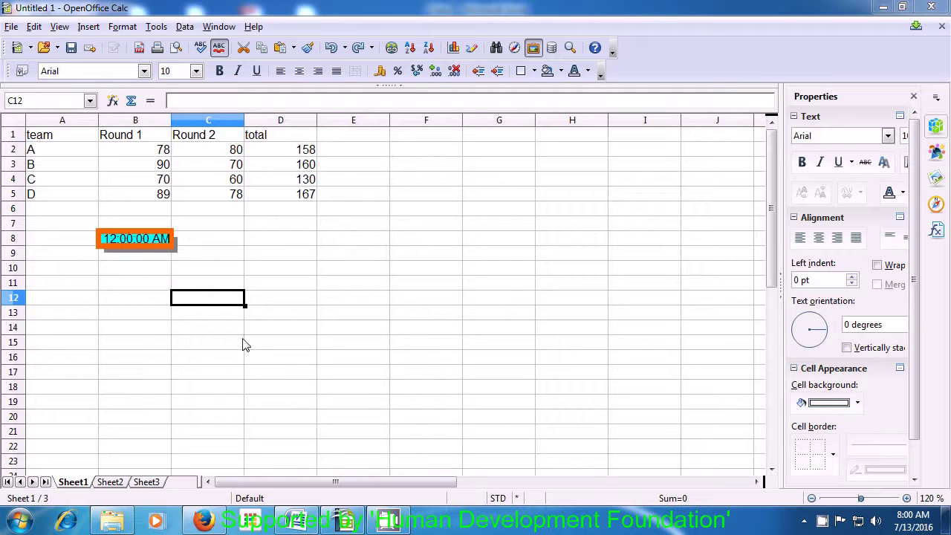
Increase the height of row 2, the row for team A, through its row height setting
{"action": "left_click", "coordinate": [66, 155]}
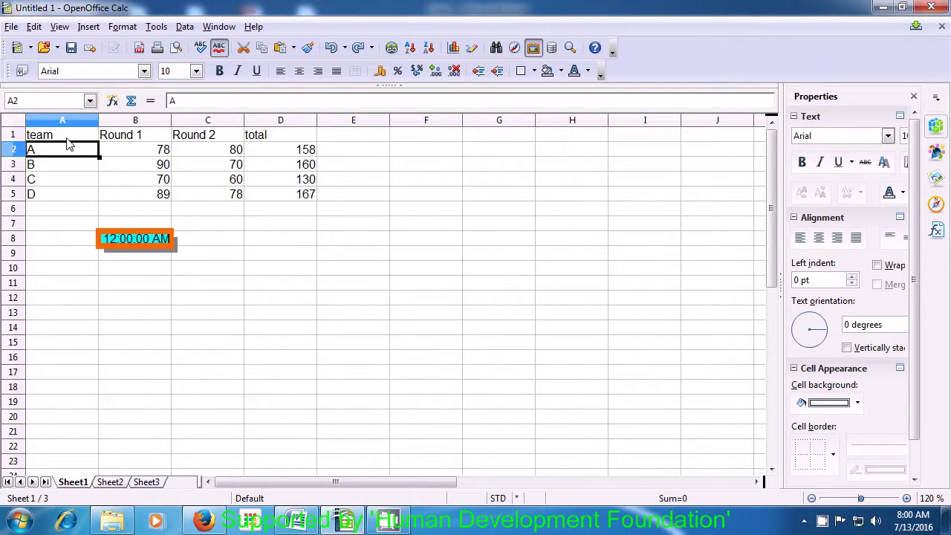
{"action": "left_click", "coordinate": [122, 26]}
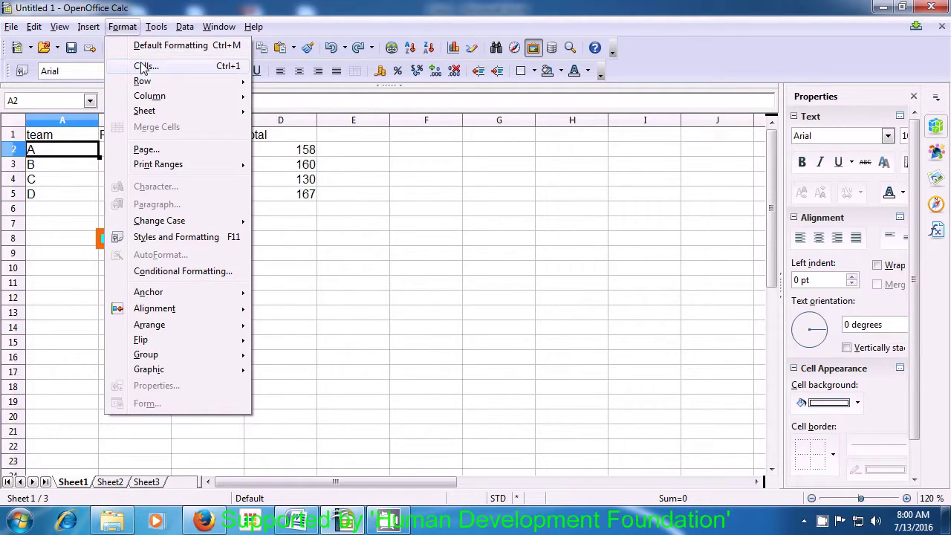
{"action": "mouse_move", "coordinate": [145, 83]}
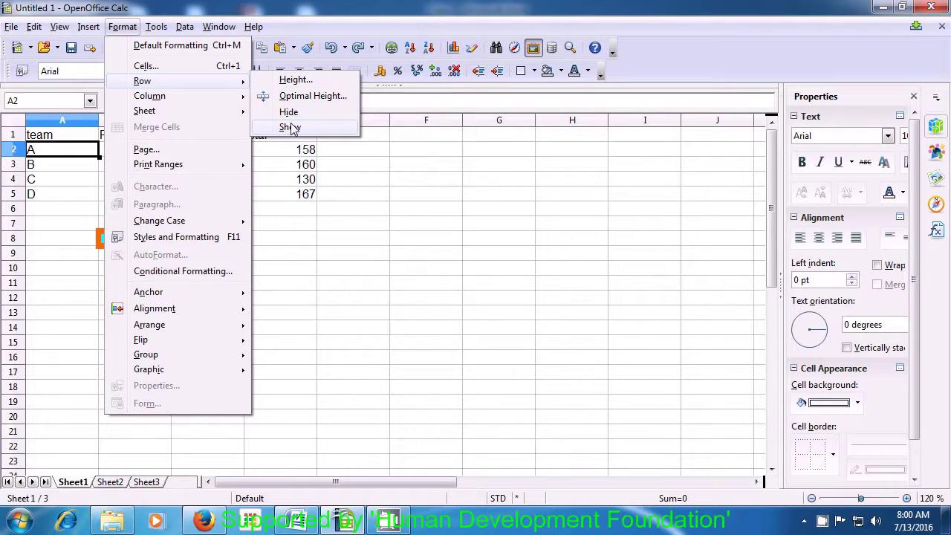
{"action": "left_click", "coordinate": [293, 80]}
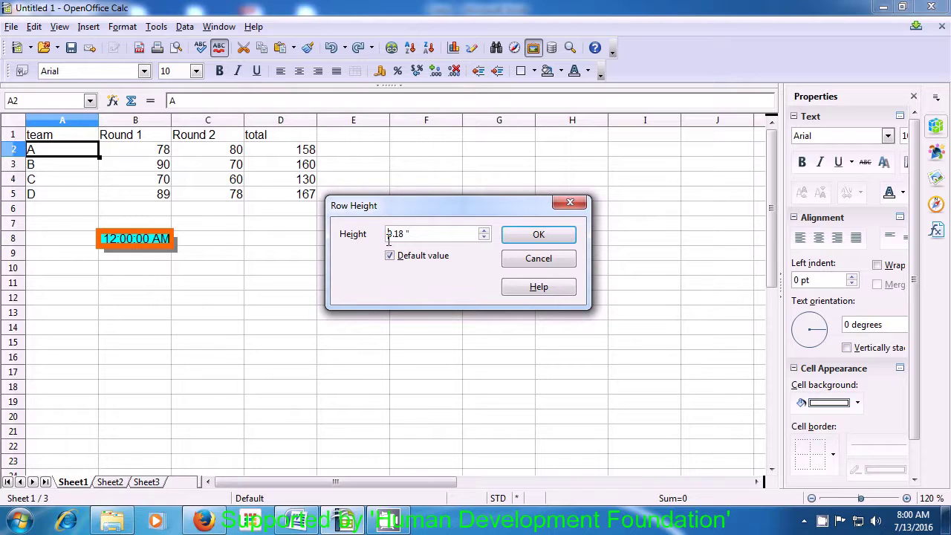
{"action": "left_click", "coordinate": [484, 231]}
{"action": "left_click", "coordinate": [484, 232]}
{"action": "left_click", "coordinate": [484, 232]}
{"action": "left_click", "coordinate": [484, 232]}
{"action": "left_click", "coordinate": [484, 232]}
{"action": "left_click", "coordinate": [484, 231]}
{"action": "left_click", "coordinate": [484, 237]}
{"action": "left_click", "coordinate": [484, 237]}
{"action": "left_click", "coordinate": [538, 236]}
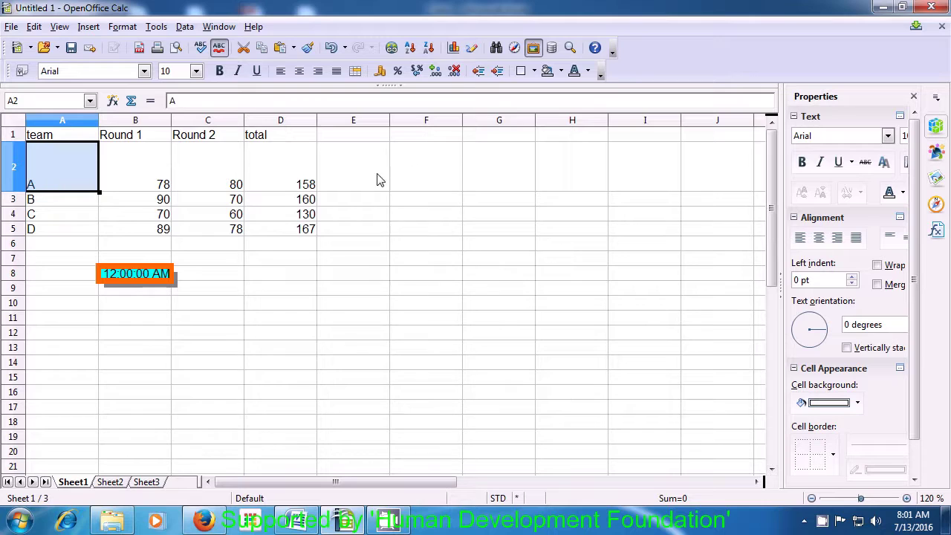
Set the optimal row height of row 3 to add 1.6 inches
{"action": "left_click", "coordinate": [79, 207]}
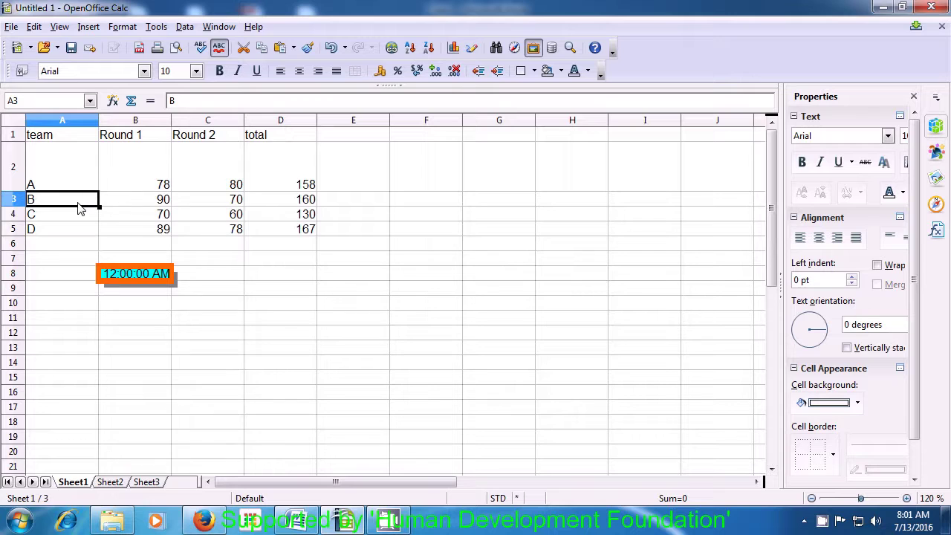
{"action": "left_click", "coordinate": [121, 28]}
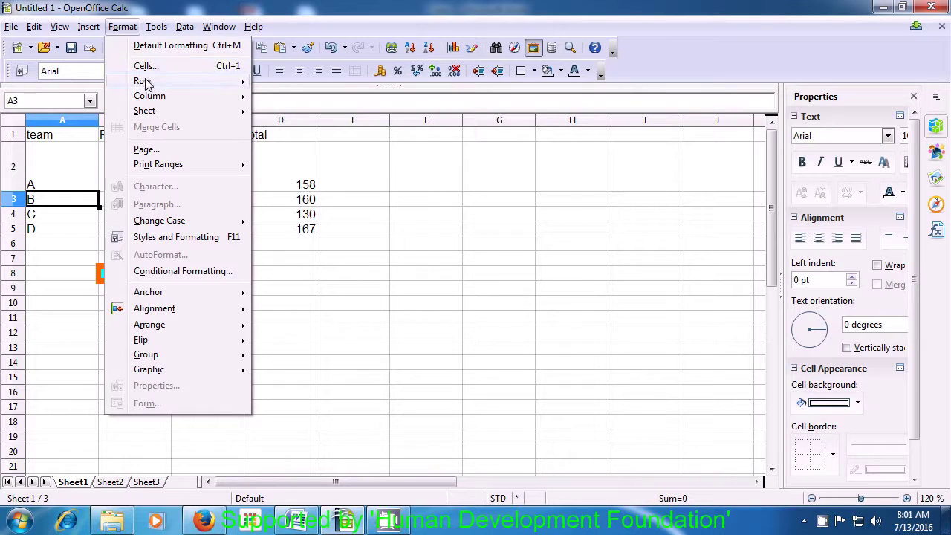
{"action": "mouse_move", "coordinate": [147, 84]}
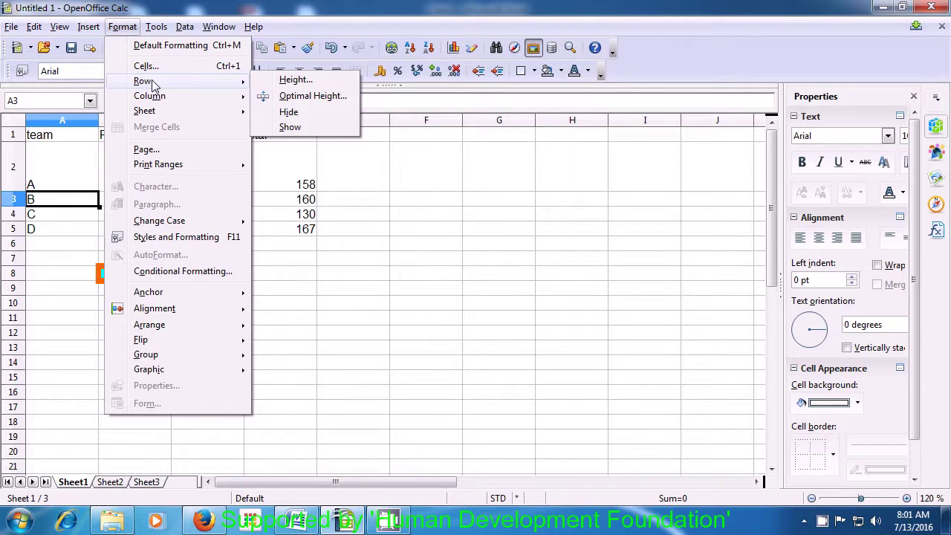
{"action": "left_click", "coordinate": [304, 97]}
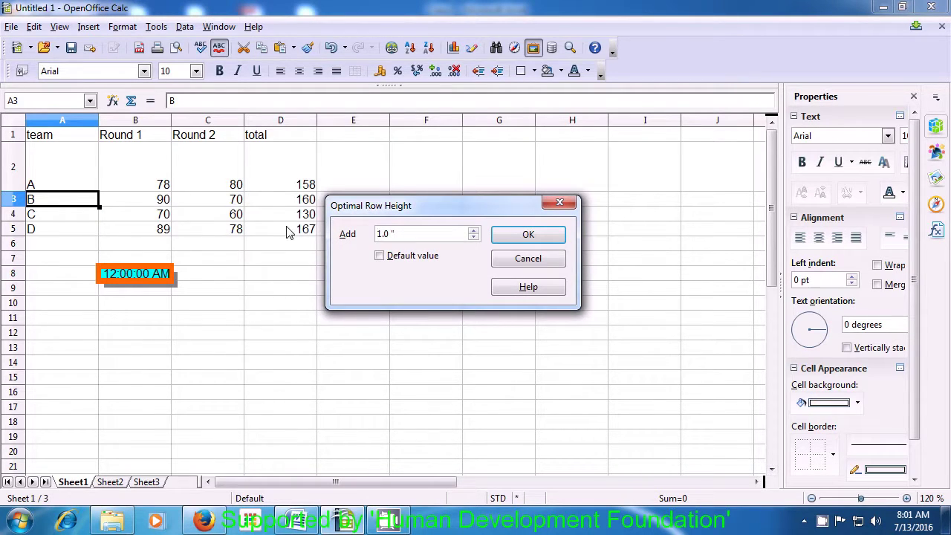
{"action": "left_click", "coordinate": [473, 230]}
{"action": "left_click", "coordinate": [474, 231]}
{"action": "left_click", "coordinate": [473, 230]}
{"action": "left_click", "coordinate": [473, 231]}
{"action": "left_click", "coordinate": [473, 230]}
{"action": "left_click", "coordinate": [474, 231]}
{"action": "left_click", "coordinate": [511, 236]}
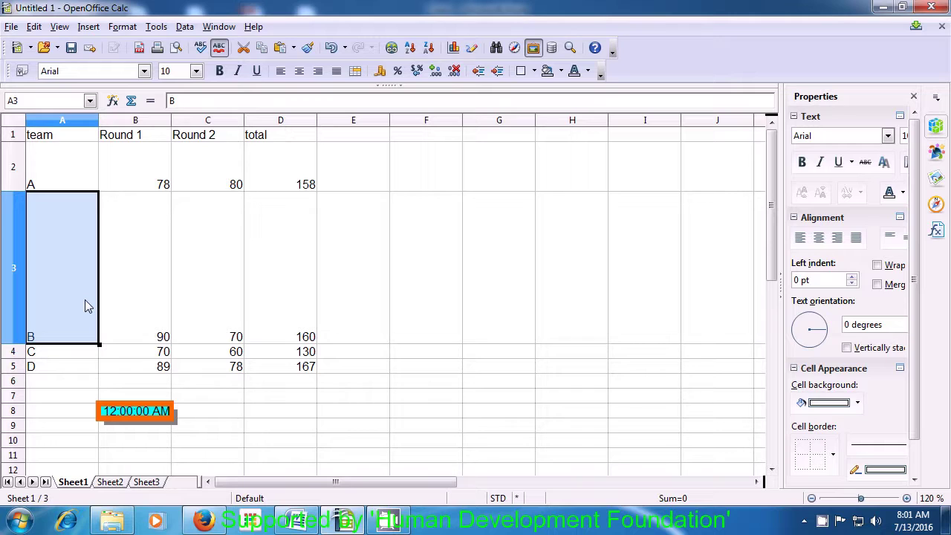
Reset the optimal row height of row 3 to its default value
{"action": "left_click", "coordinate": [80, 228]}
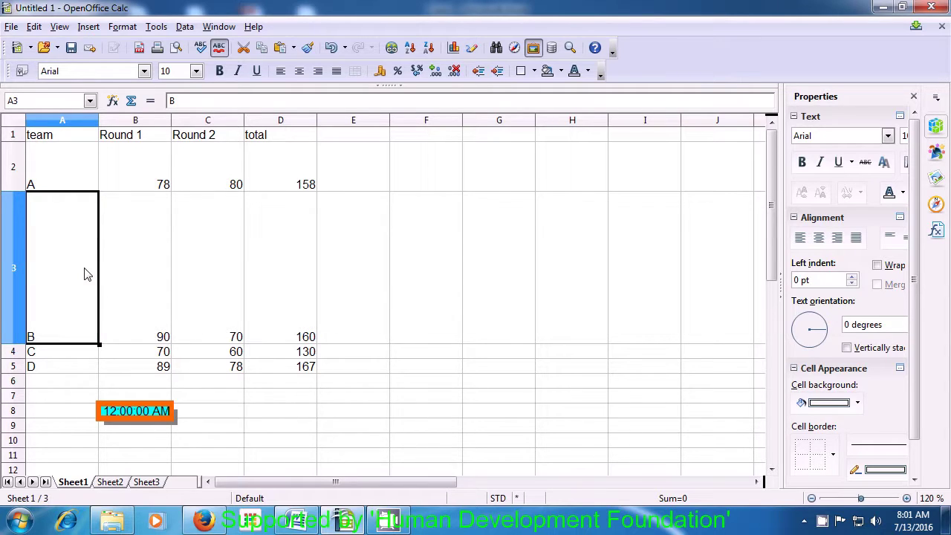
{"action": "left_click", "coordinate": [126, 27]}
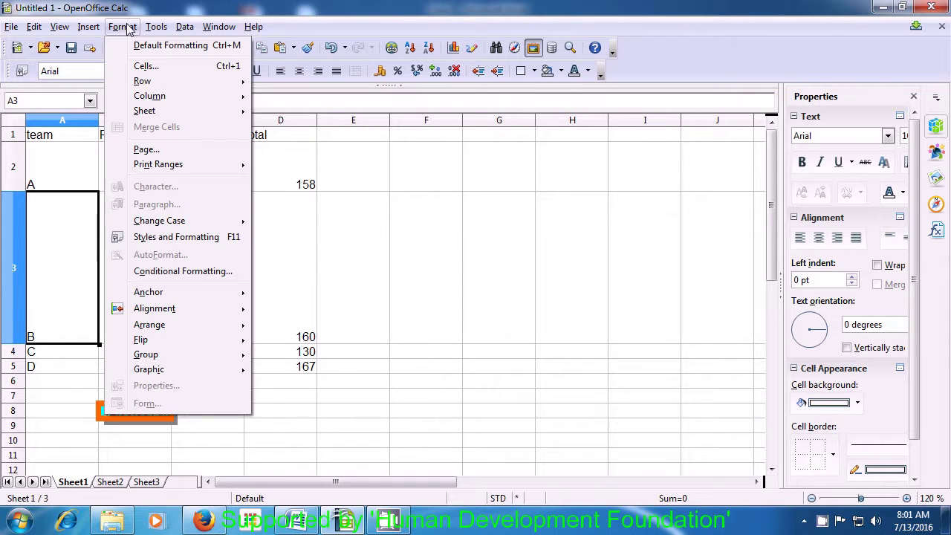
{"action": "mouse_move", "coordinate": [145, 101]}
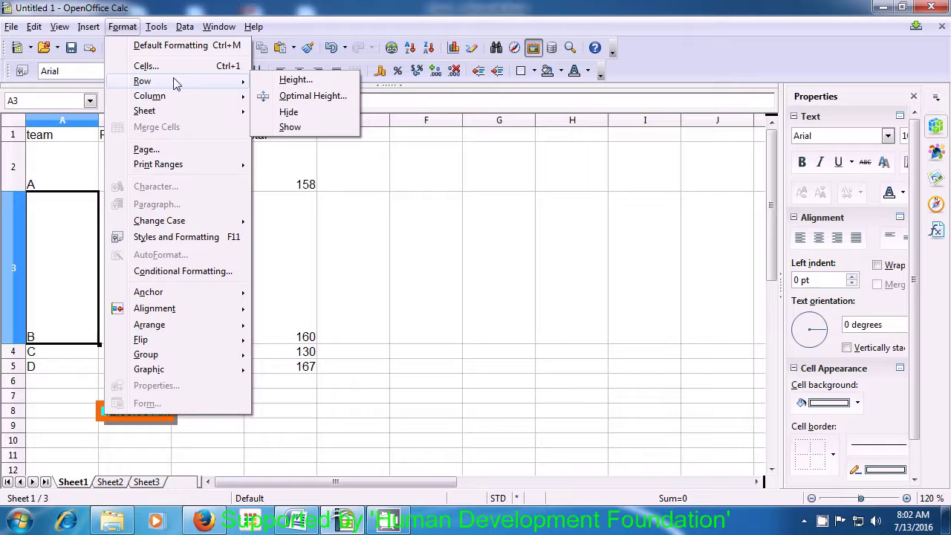
{"action": "left_click", "coordinate": [307, 97]}
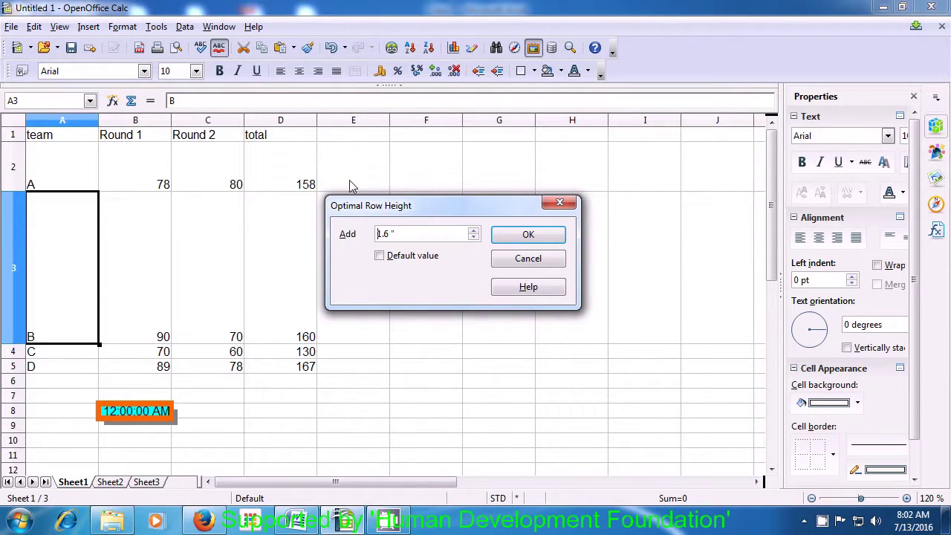
{"action": "left_click", "coordinate": [384, 258]}
{"action": "left_click", "coordinate": [518, 237]}
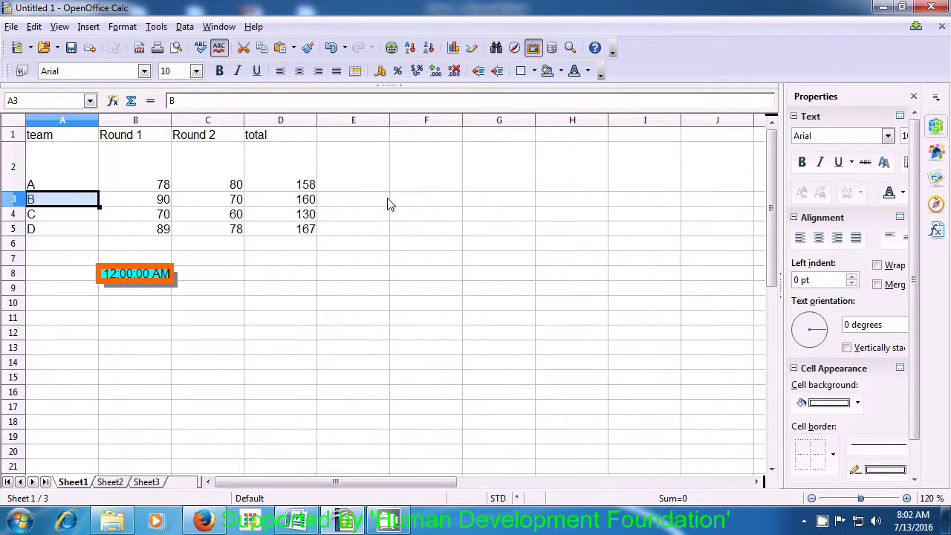
Reset the height of row 2, the row for team A, to its default value
{"action": "left_click", "coordinate": [73, 174]}
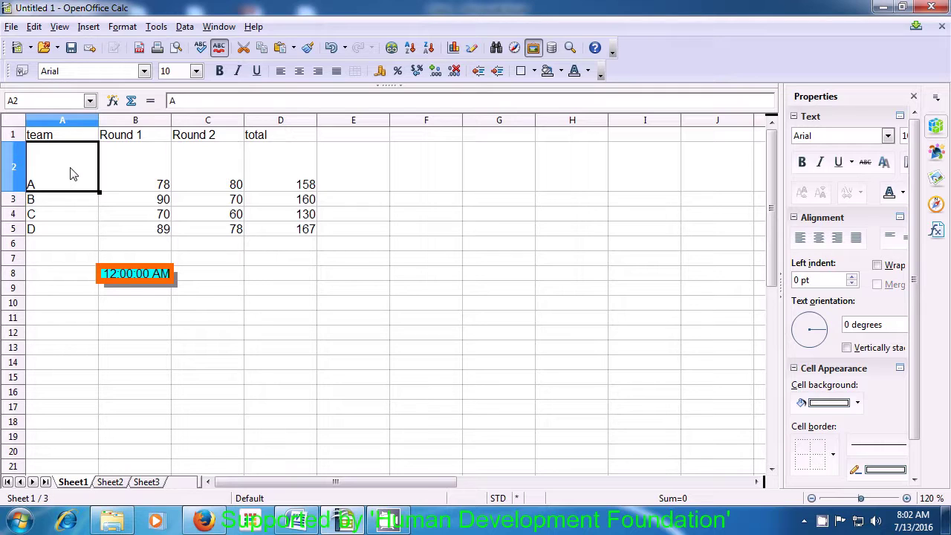
{"action": "left_click", "coordinate": [122, 30]}
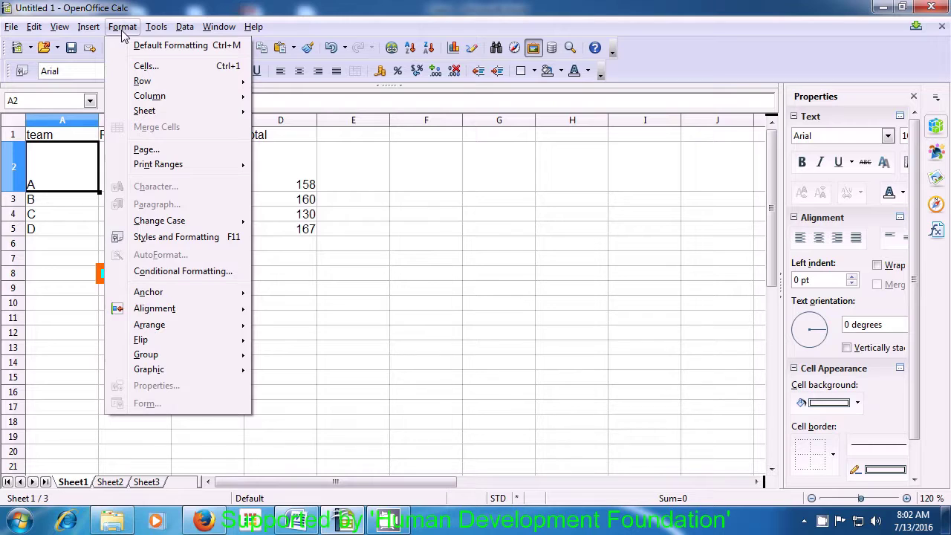
{"action": "mouse_move", "coordinate": [143, 84]}
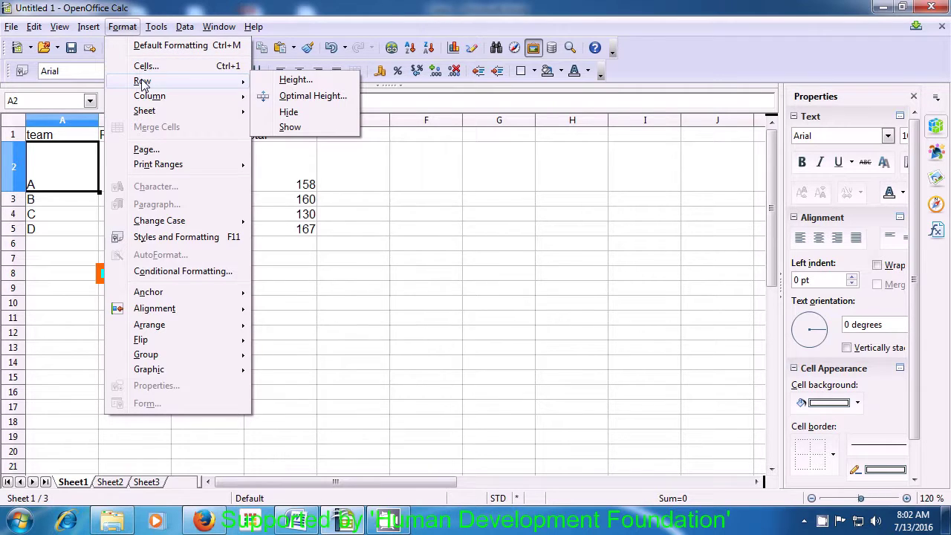
{"action": "left_click", "coordinate": [292, 82]}
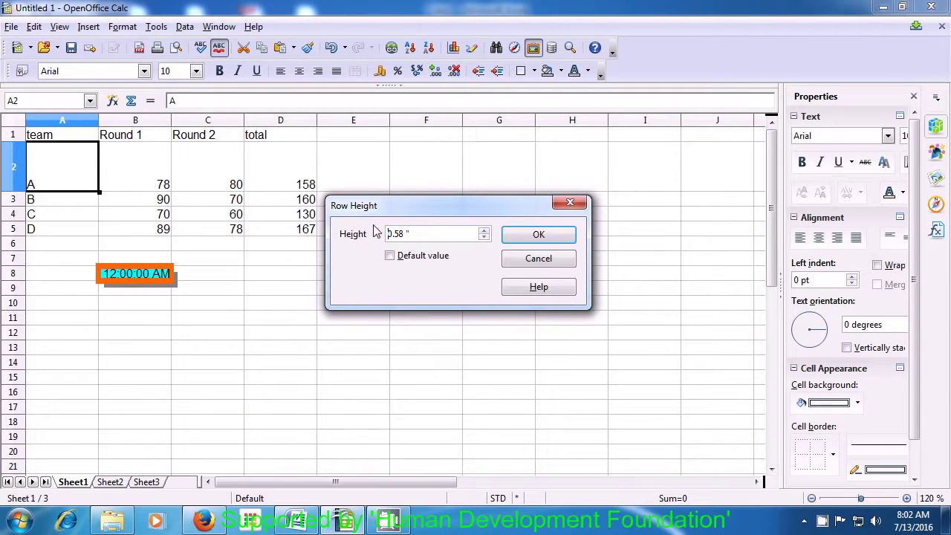
{"action": "left_click", "coordinate": [389, 256]}
{"action": "left_click", "coordinate": [531, 235]}
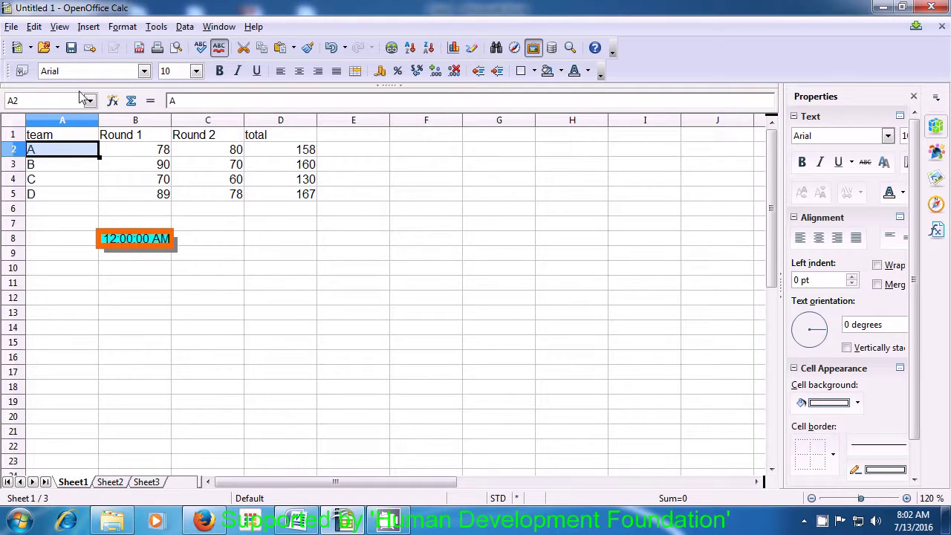
Hide row 2, the row for team A, and show it again
{"action": "left_click", "coordinate": [119, 27]}
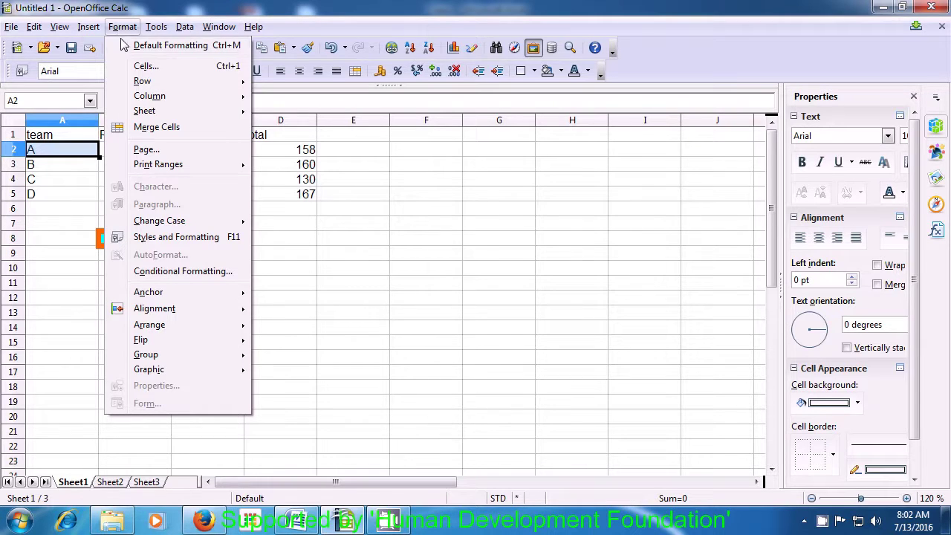
{"action": "mouse_move", "coordinate": [142, 86]}
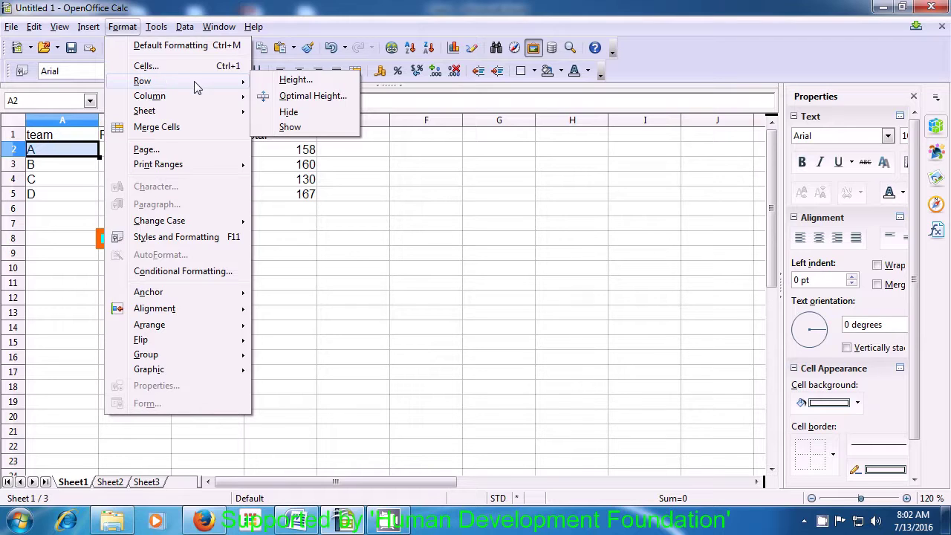
{"action": "left_click", "coordinate": [289, 112]}
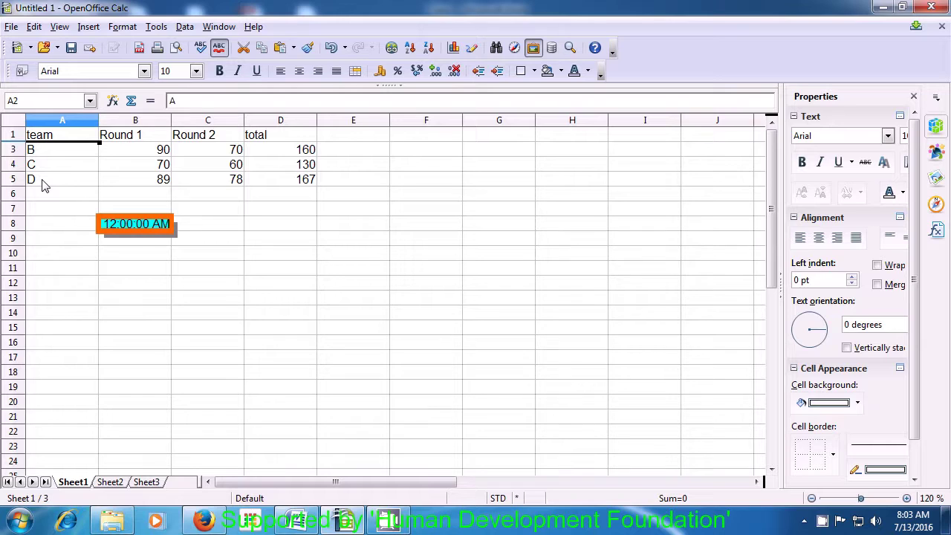
{"action": "left_click", "coordinate": [117, 30]}
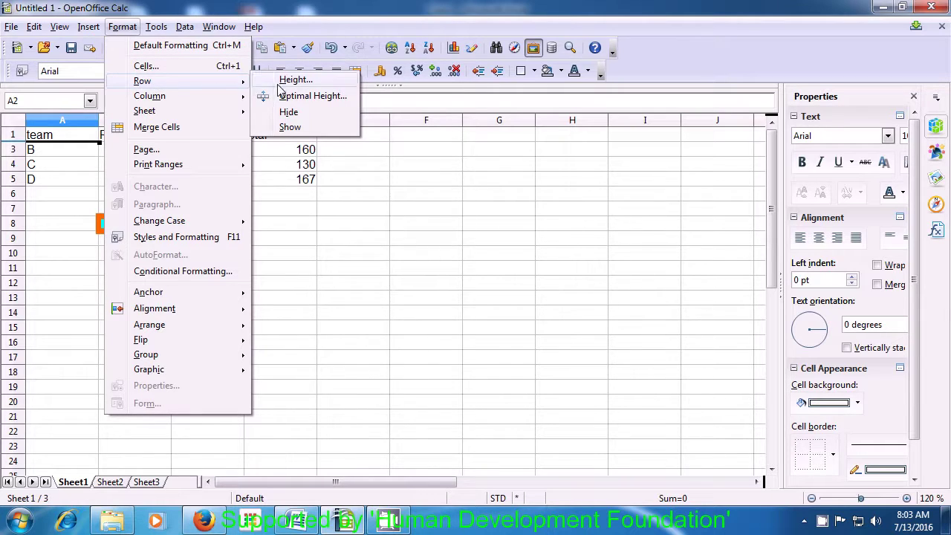
{"action": "left_click", "coordinate": [290, 128]}
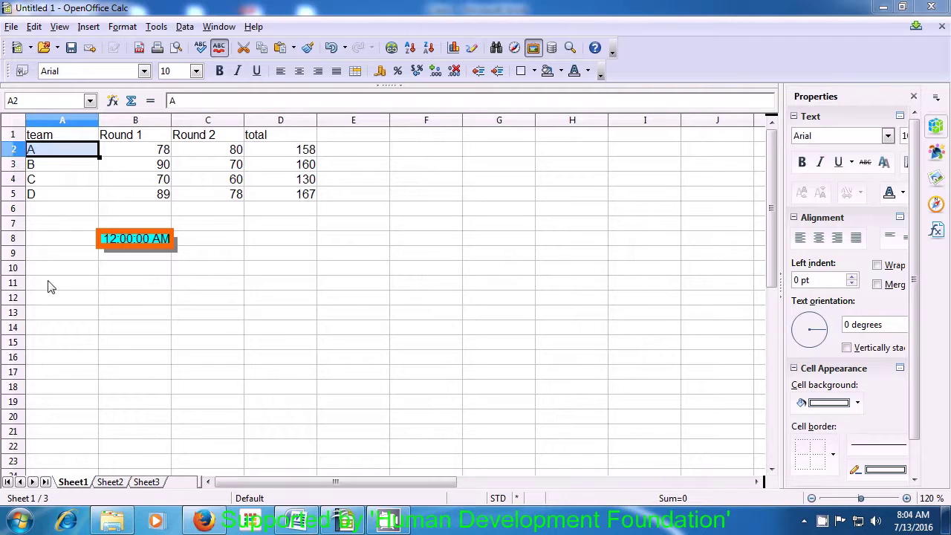
Set the width of column A, the team column, to 1.09 inches
{"action": "left_click", "coordinate": [122, 27]}
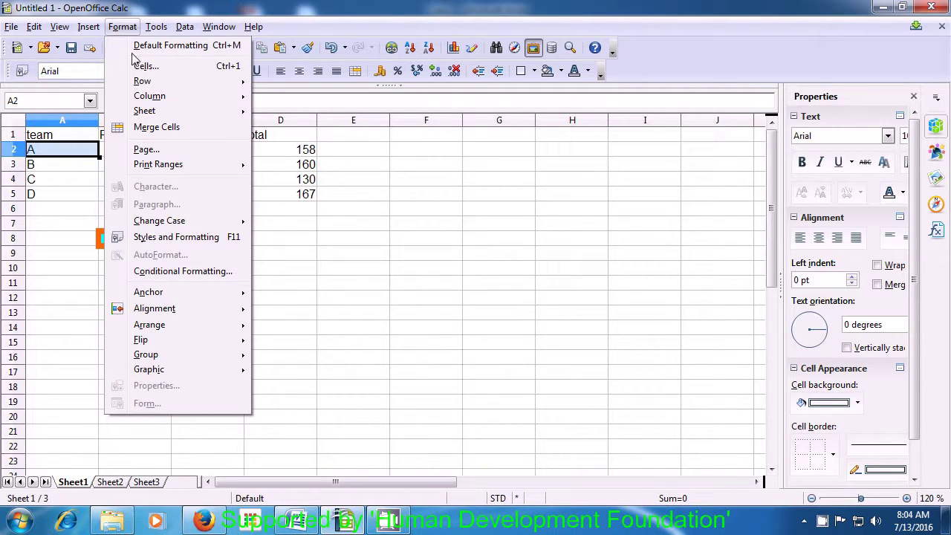
{"action": "mouse_move", "coordinate": [142, 81]}
{"action": "mouse_move", "coordinate": [147, 99]}
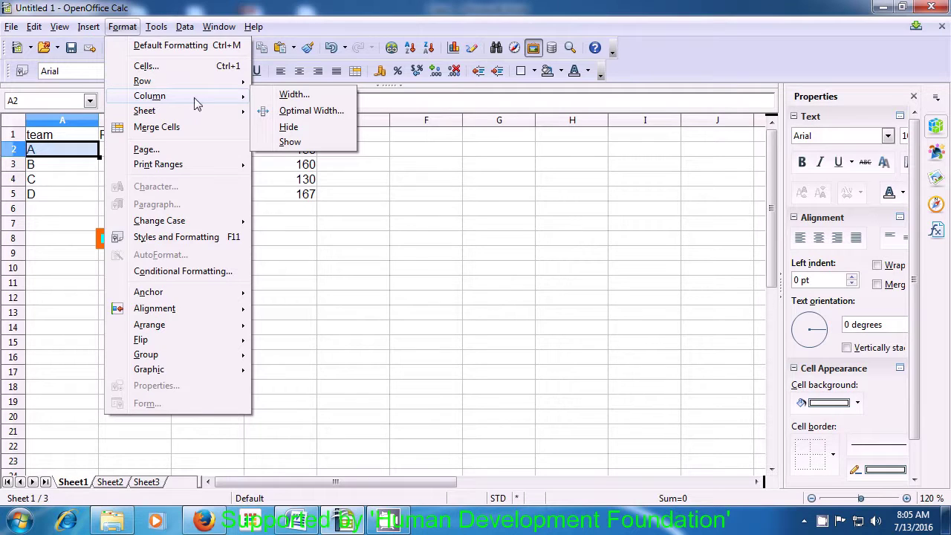
{"action": "left_click", "coordinate": [294, 95]}
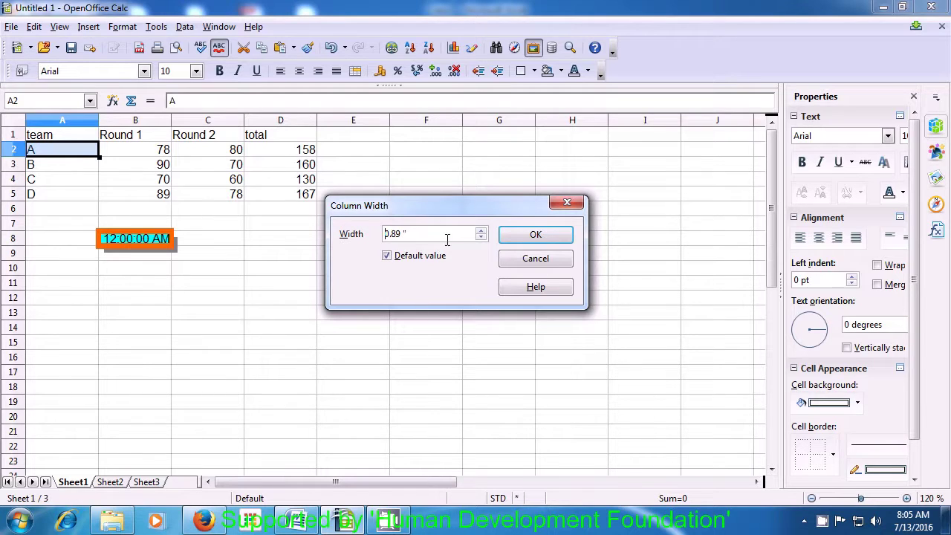
{"action": "left_click", "coordinate": [481, 232]}
{"action": "left_click", "coordinate": [481, 232]}
{"action": "left_click", "coordinate": [523, 236]}
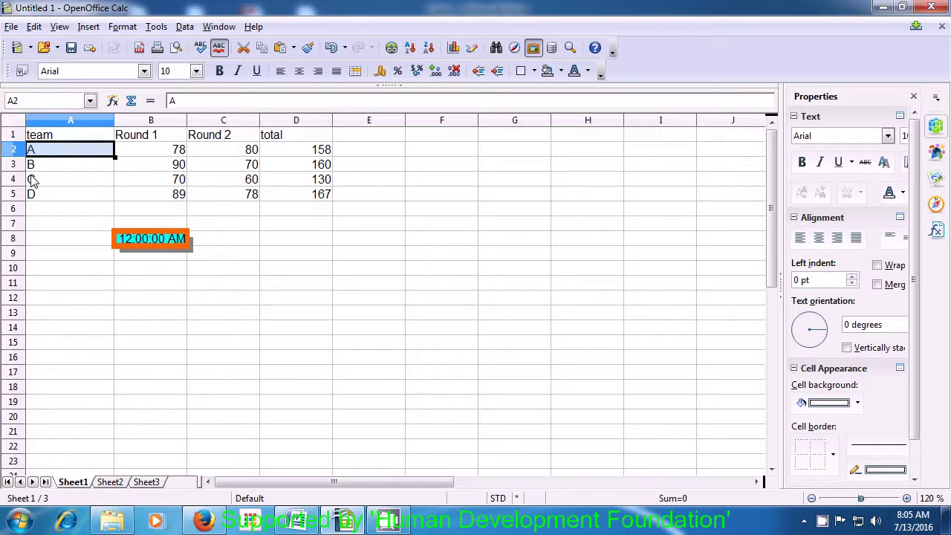
Reset the width of column A to its default value
{"action": "left_click", "coordinate": [72, 148]}
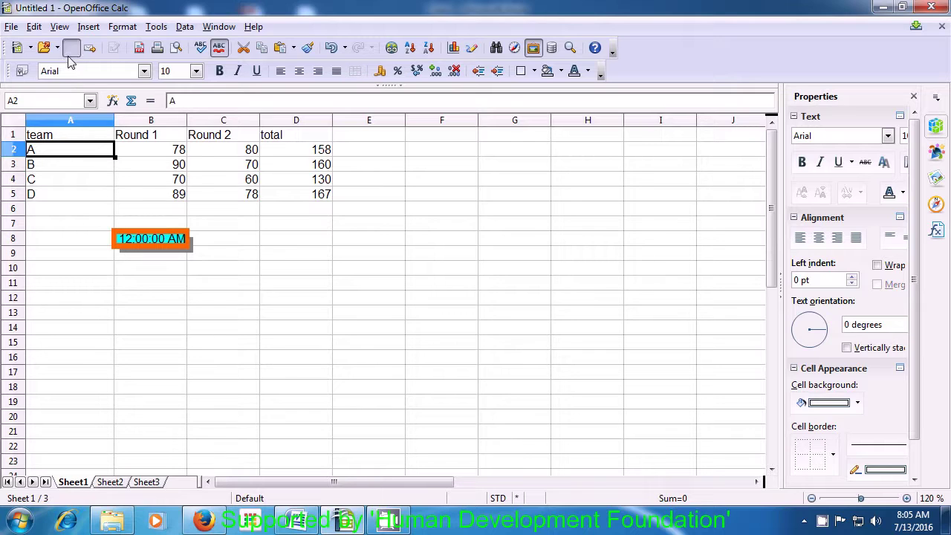
{"action": "left_click", "coordinate": [121, 30]}
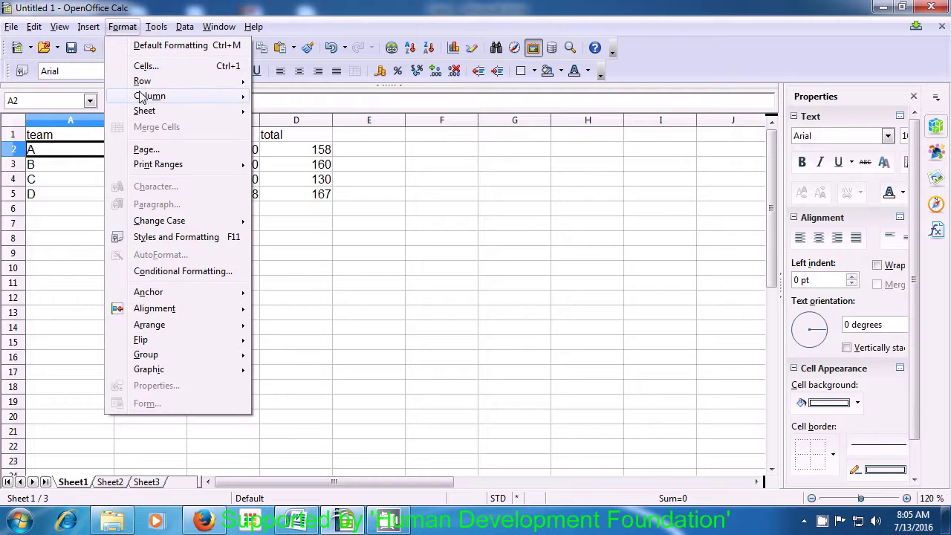
{"action": "mouse_move", "coordinate": [142, 100]}
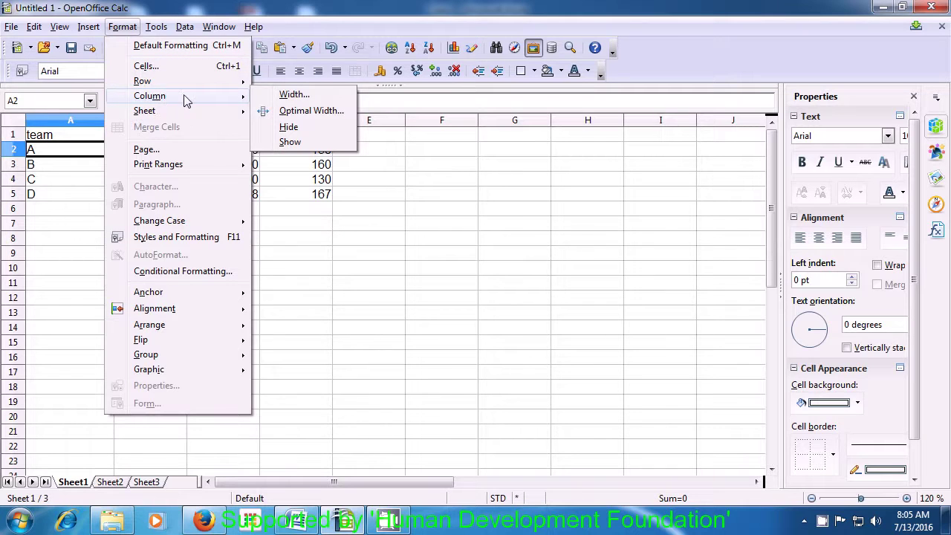
{"action": "left_click", "coordinate": [284, 96]}
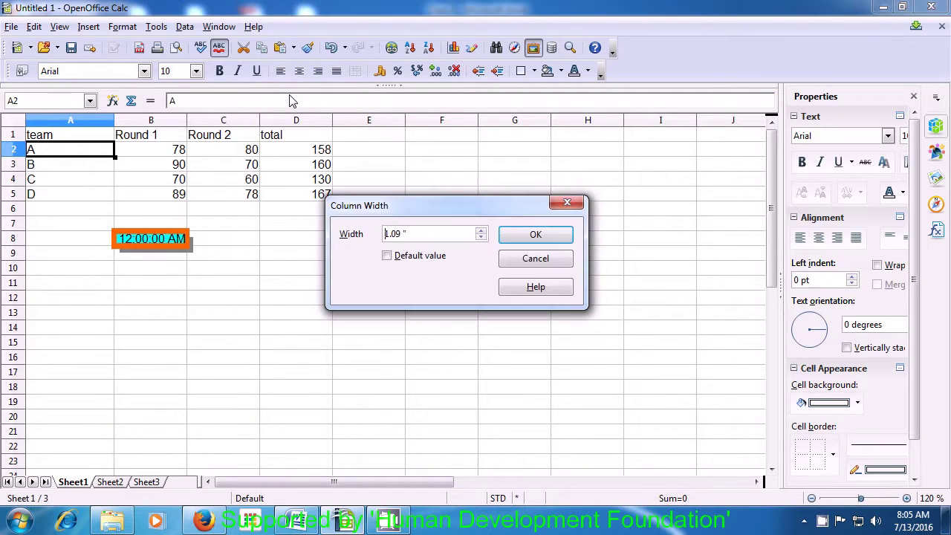
{"action": "left_click", "coordinate": [387, 257]}
{"action": "left_click", "coordinate": [513, 240]}
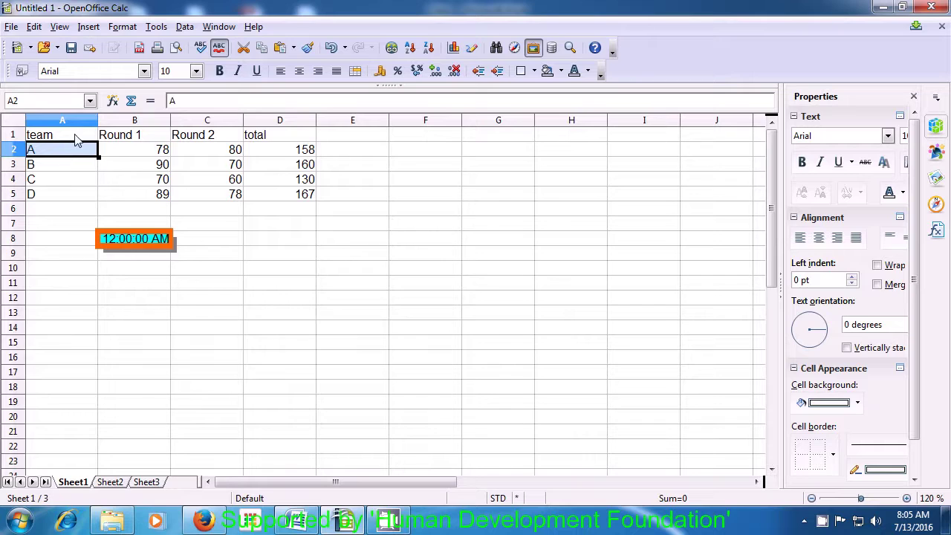
Apply an optimal width to column A with a larger added amount than the default
{"action": "left_click", "coordinate": [122, 27]}
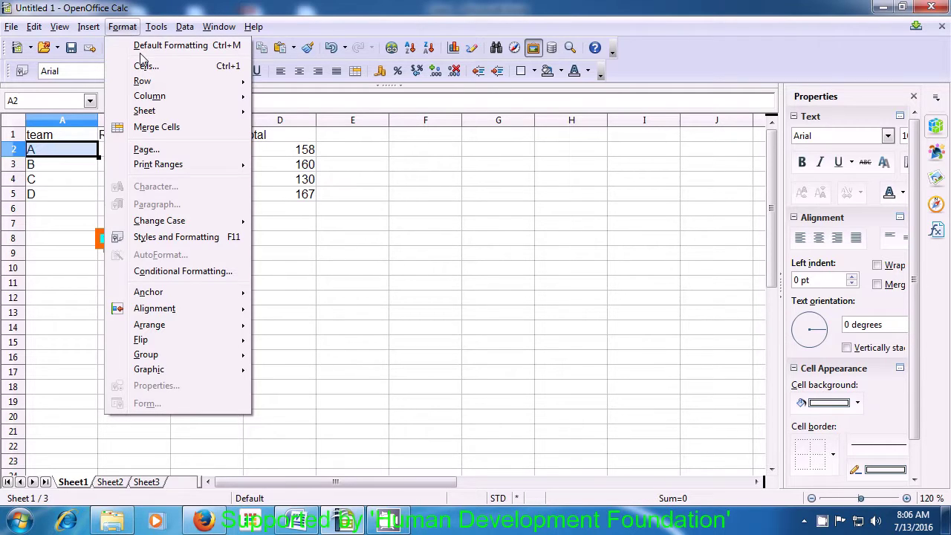
{"action": "mouse_move", "coordinate": [157, 97]}
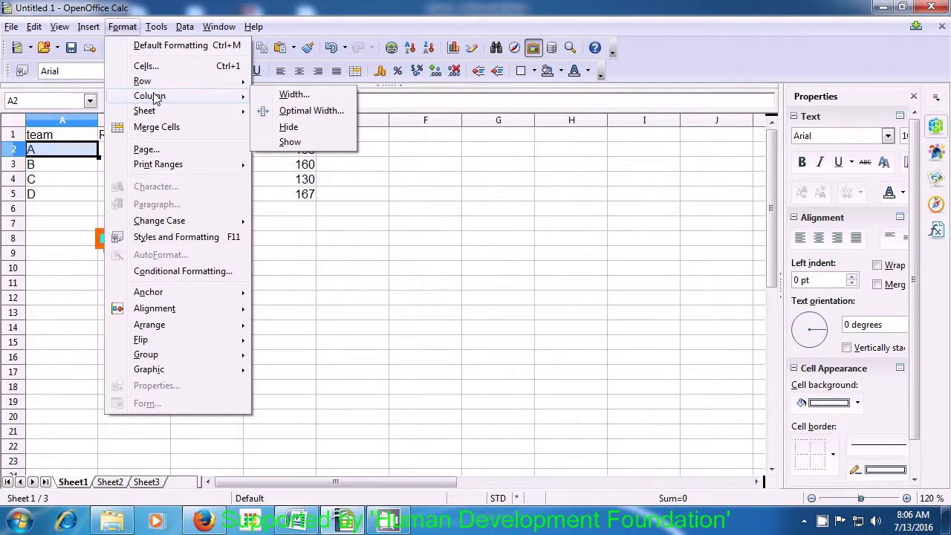
{"action": "left_click", "coordinate": [283, 111]}
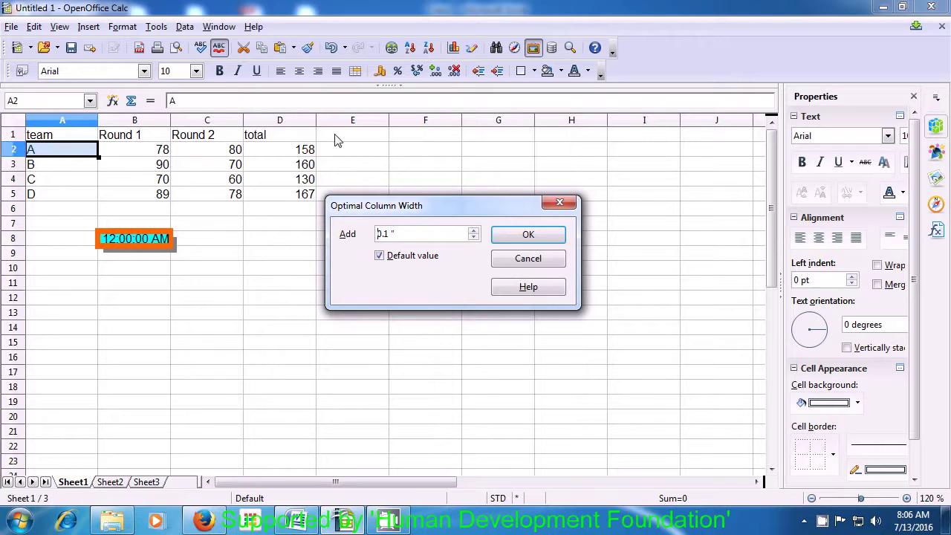
{"action": "left_click", "coordinate": [474, 230]}
{"action": "left_click", "coordinate": [525, 237]}
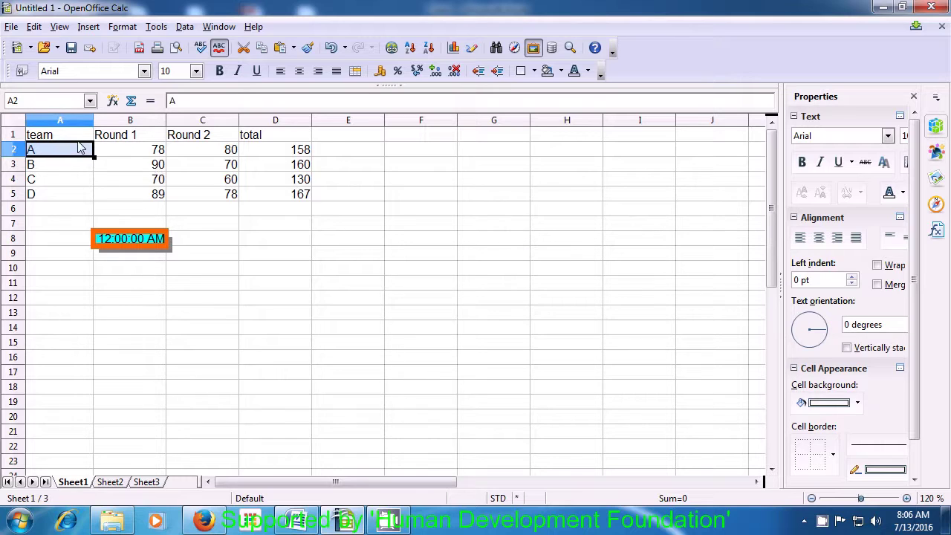
Set the optimal column width of column A to add 3.0 inches
{"action": "left_click", "coordinate": [116, 28]}
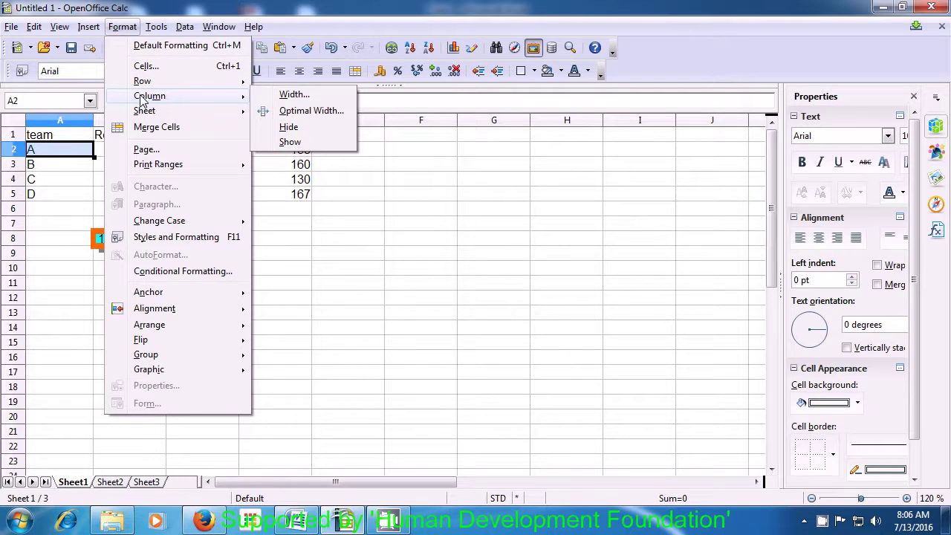
{"action": "left_click", "coordinate": [272, 113]}
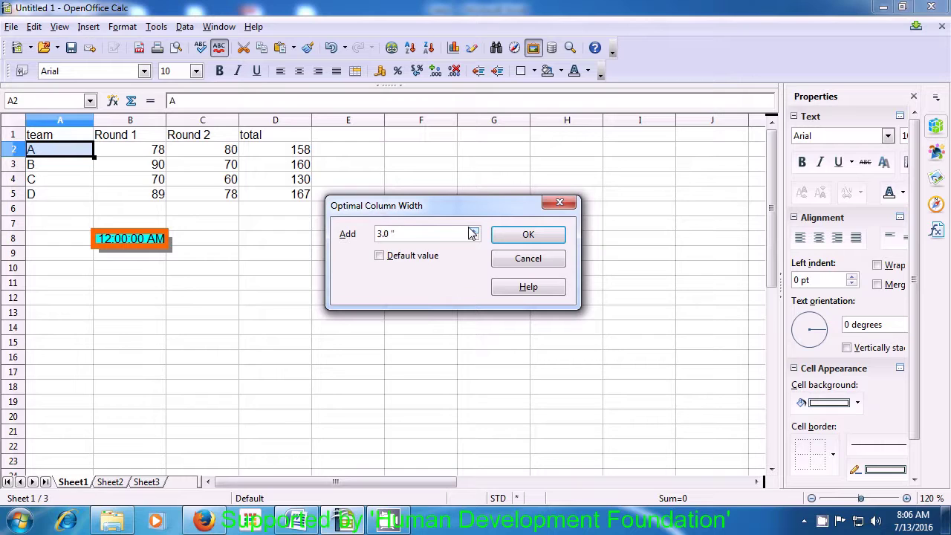
{"action": "left_click", "coordinate": [517, 238]}
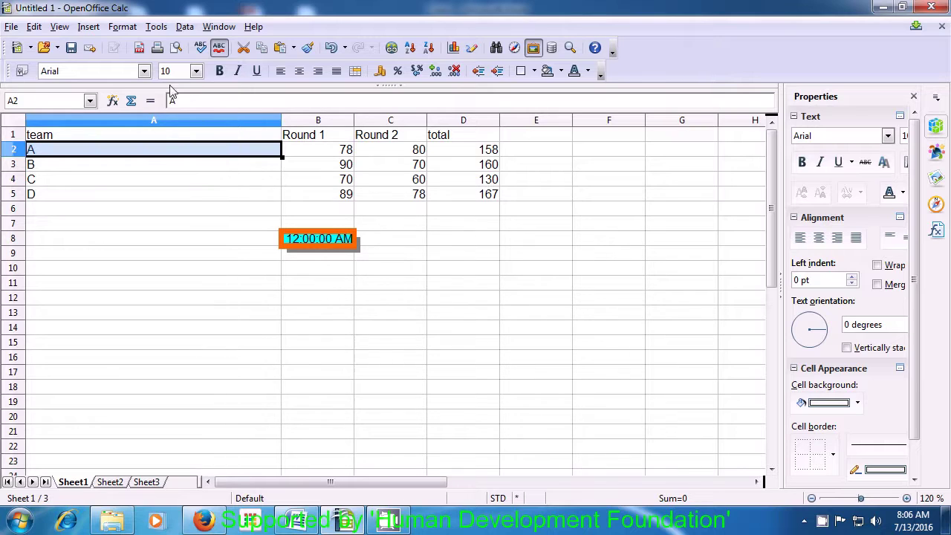
Reset the optimal column width of column A to its default added amount
{"action": "left_click", "coordinate": [126, 28]}
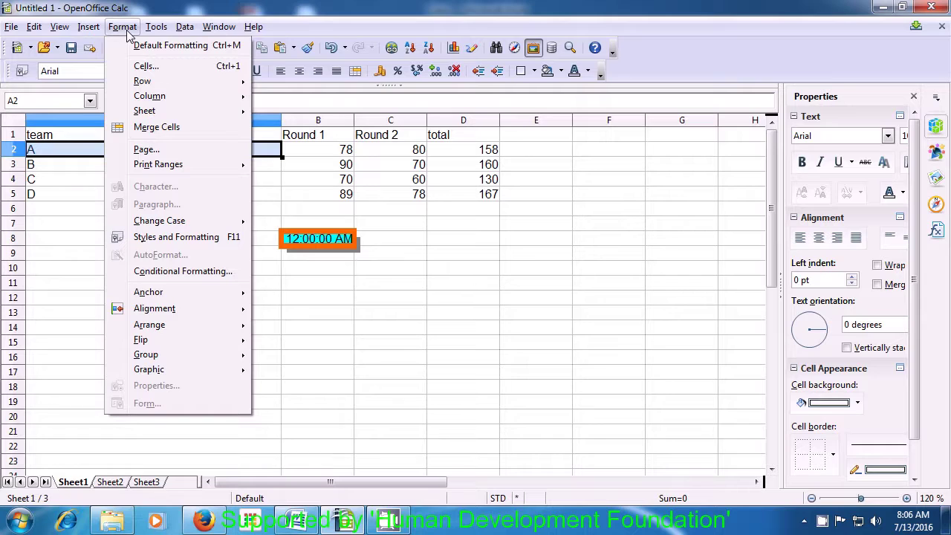
{"action": "mouse_move", "coordinate": [148, 95]}
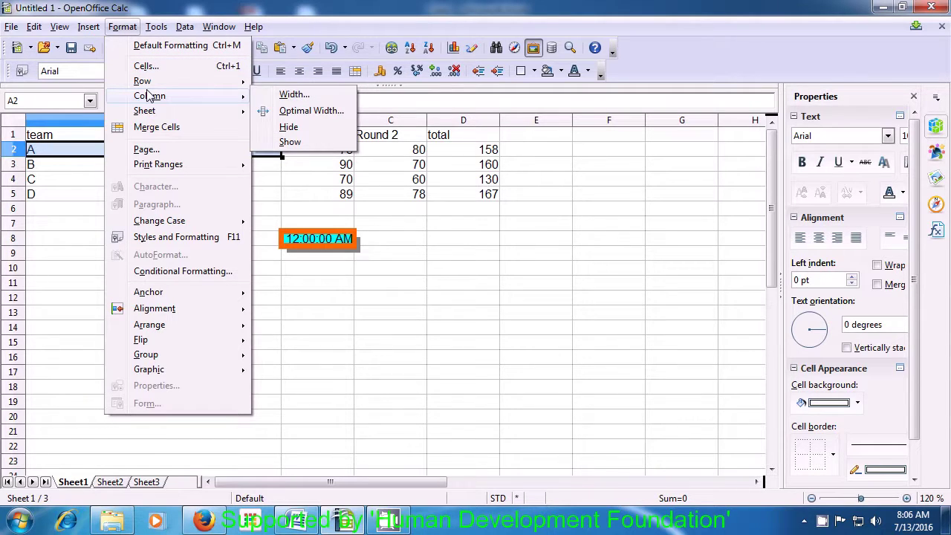
{"action": "left_click", "coordinate": [294, 112]}
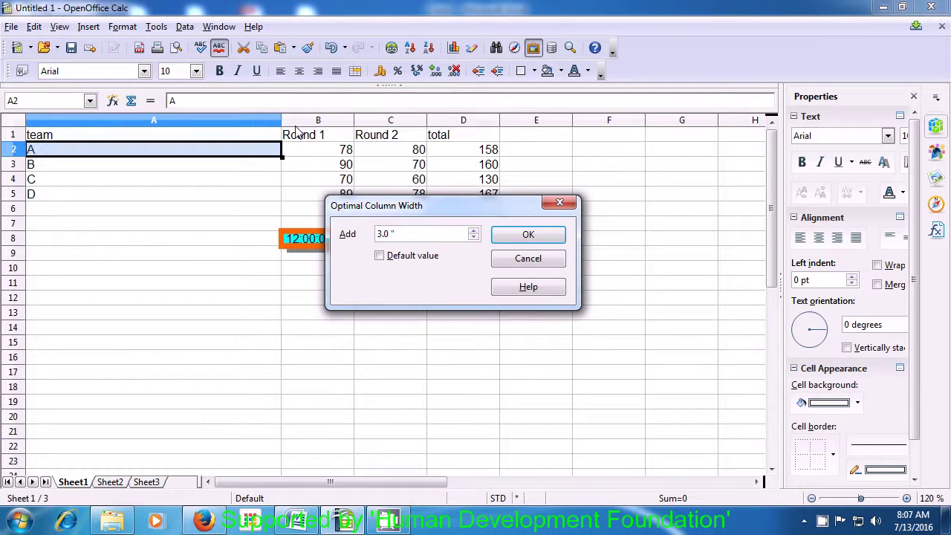
{"action": "left_click", "coordinate": [379, 256]}
{"action": "left_click", "coordinate": [526, 236]}
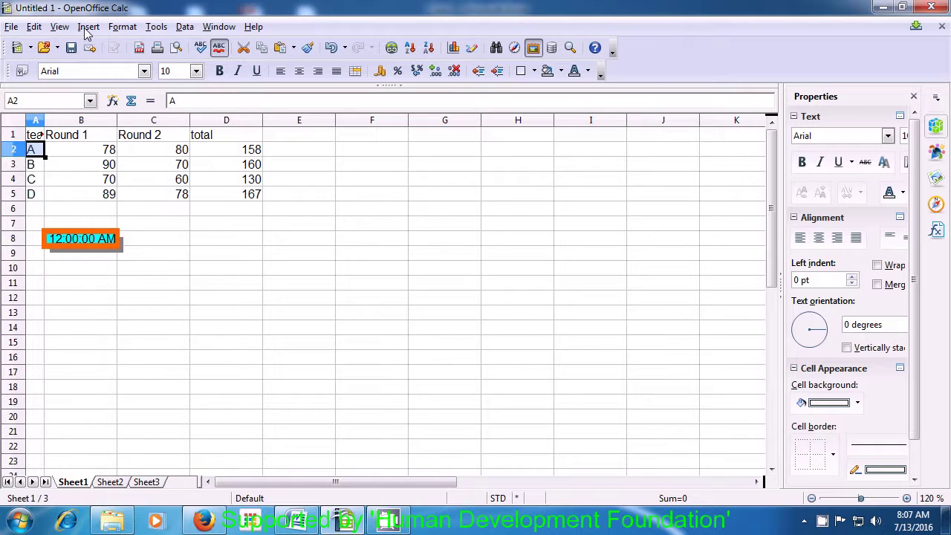
Restore the team column to the default column width instead of the optimal width
{"action": "left_click", "coordinate": [120, 28]}
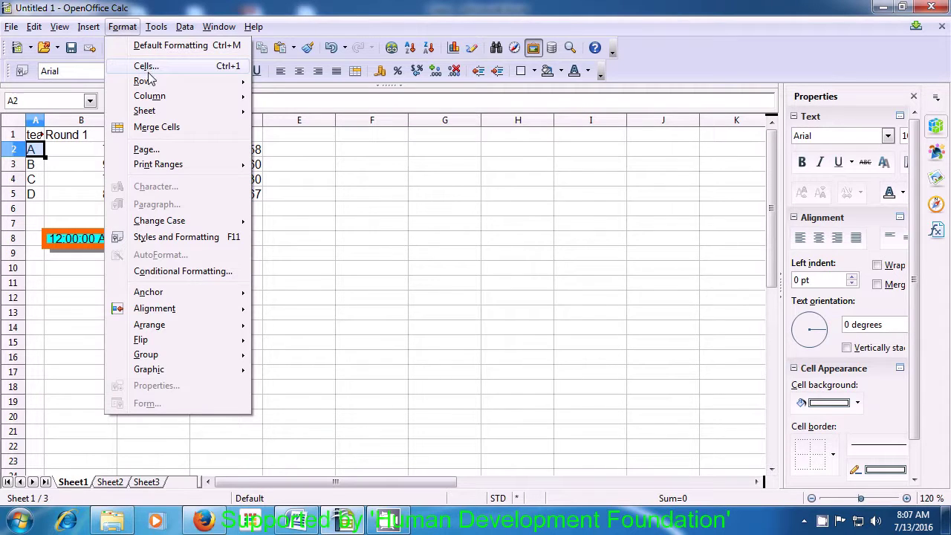
{"action": "mouse_move", "coordinate": [154, 97]}
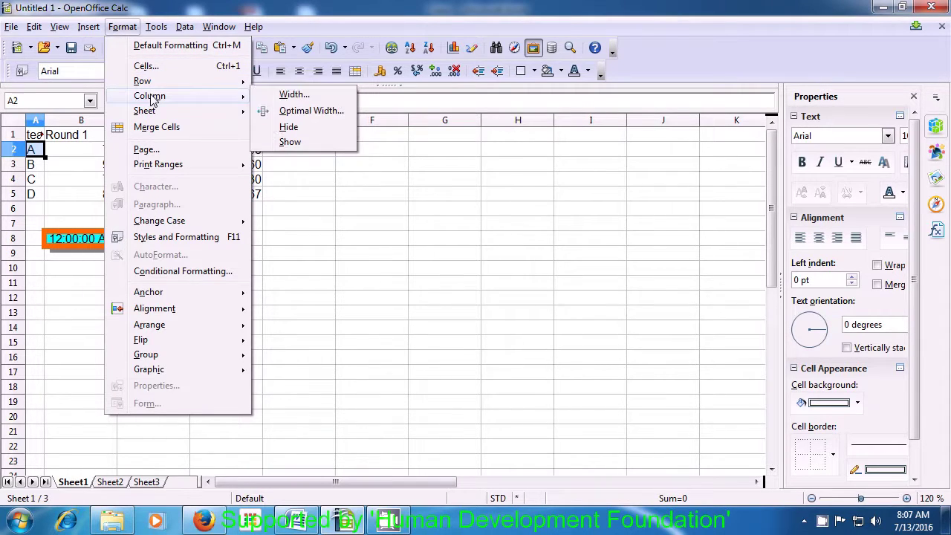
{"action": "left_click", "coordinate": [292, 96]}
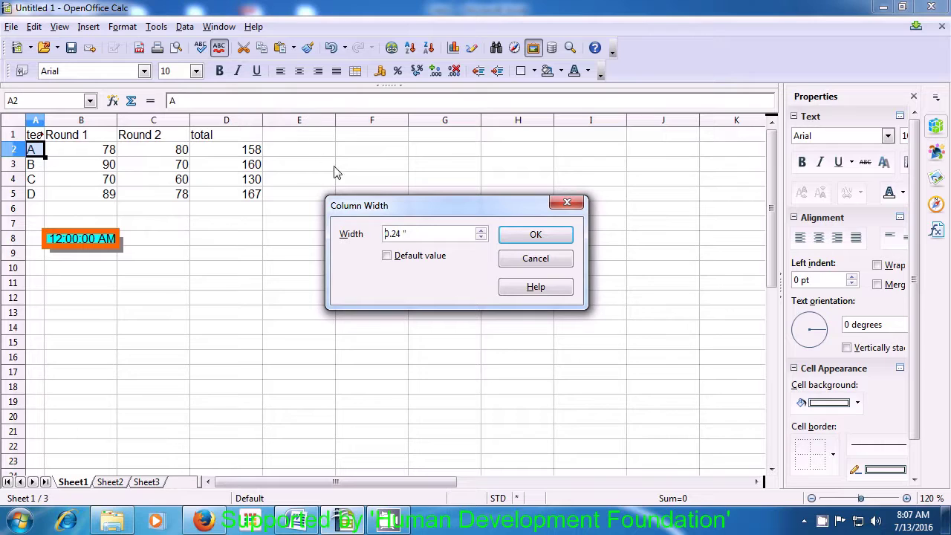
{"action": "left_click", "coordinate": [387, 256]}
{"action": "left_click", "coordinate": [525, 237]}
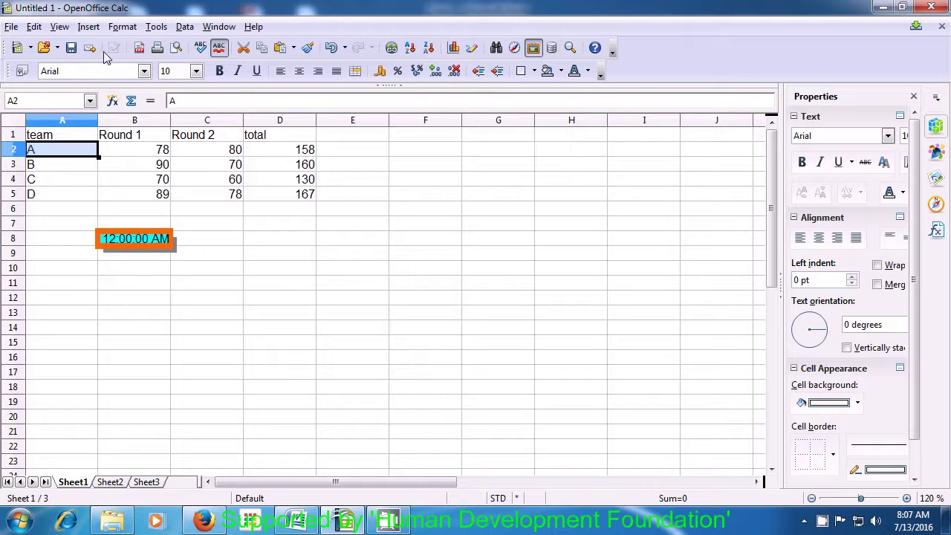
Hide column A with the team names and show it again
{"action": "left_click", "coordinate": [119, 27]}
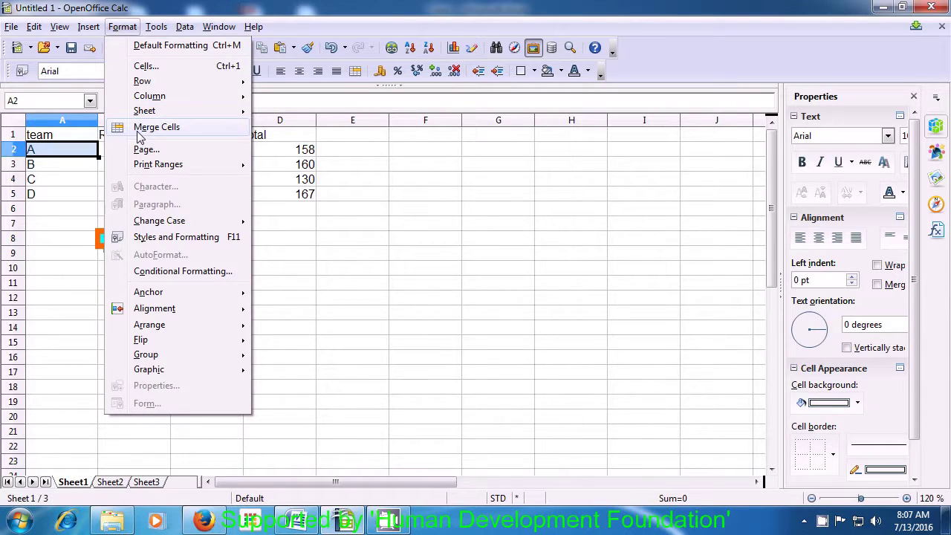
{"action": "mouse_move", "coordinate": [147, 101]}
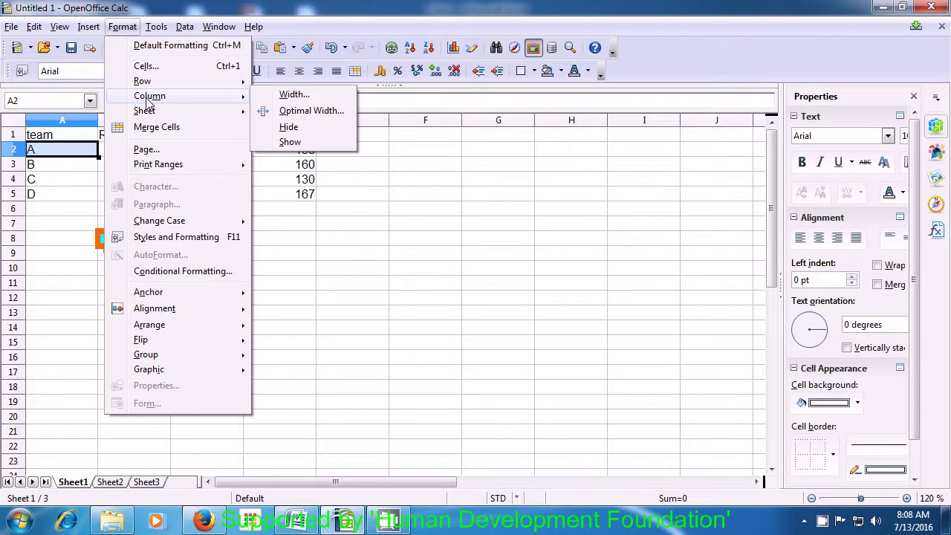
{"action": "left_click", "coordinate": [288, 127]}
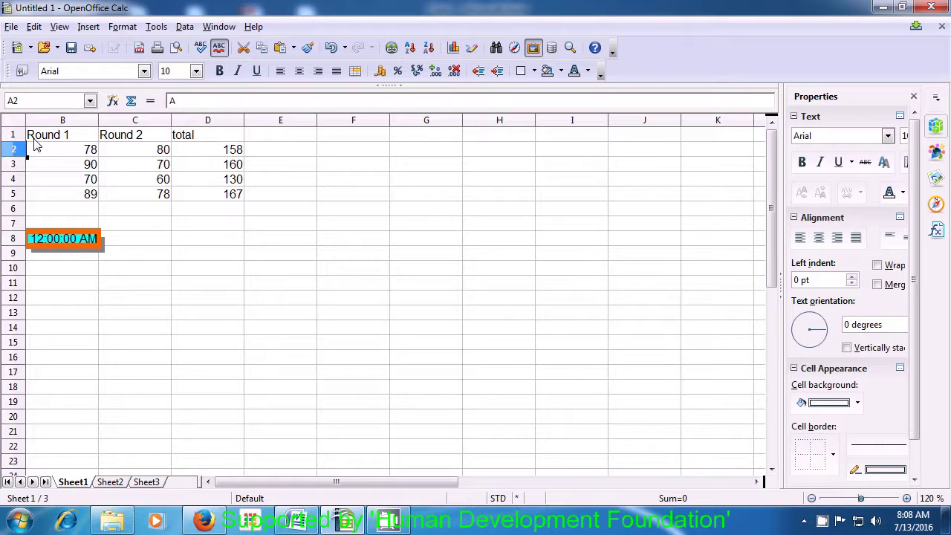
{"action": "left_click", "coordinate": [122, 26]}
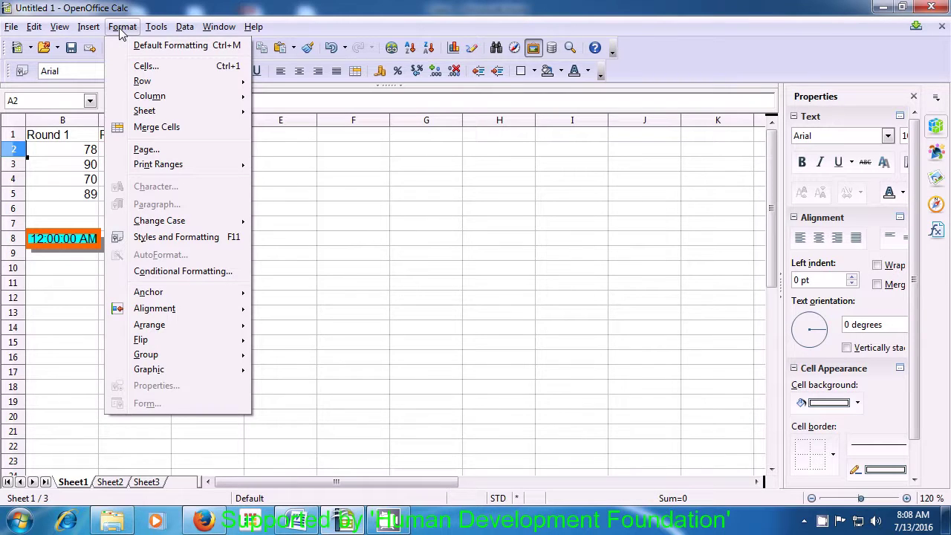
{"action": "mouse_move", "coordinate": [140, 83]}
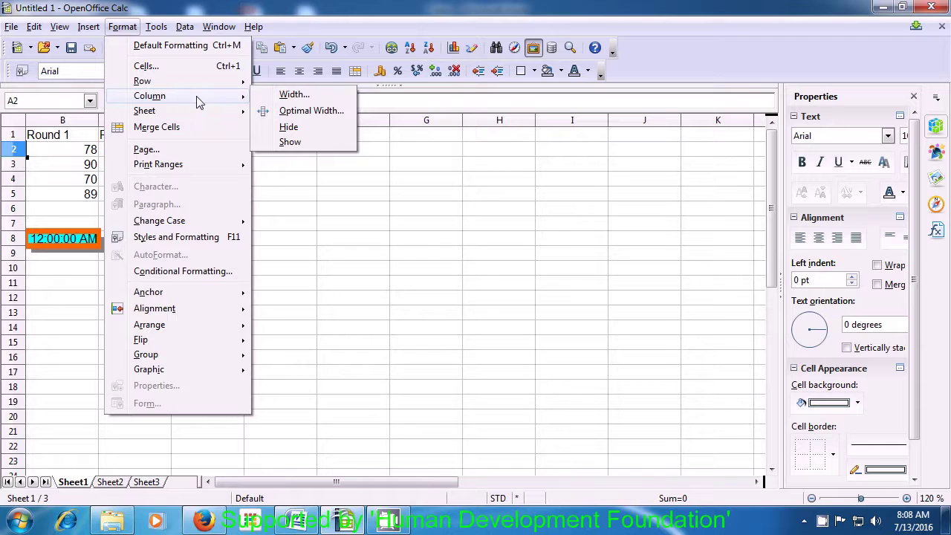
{"action": "left_click", "coordinate": [287, 143]}
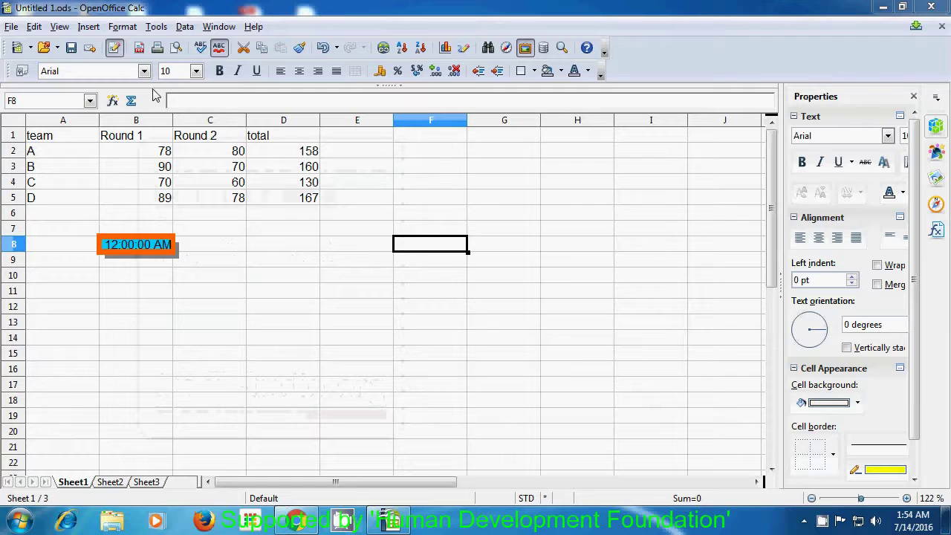
Rename Sheet1 as "Computer Shiksha"
{"action": "left_click", "coordinate": [127, 31]}
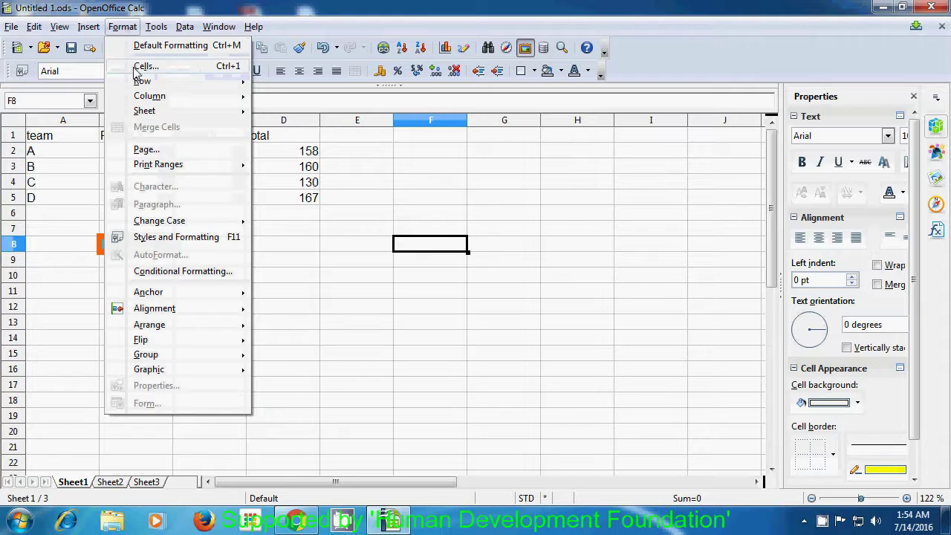
{"action": "mouse_move", "coordinate": [151, 115]}
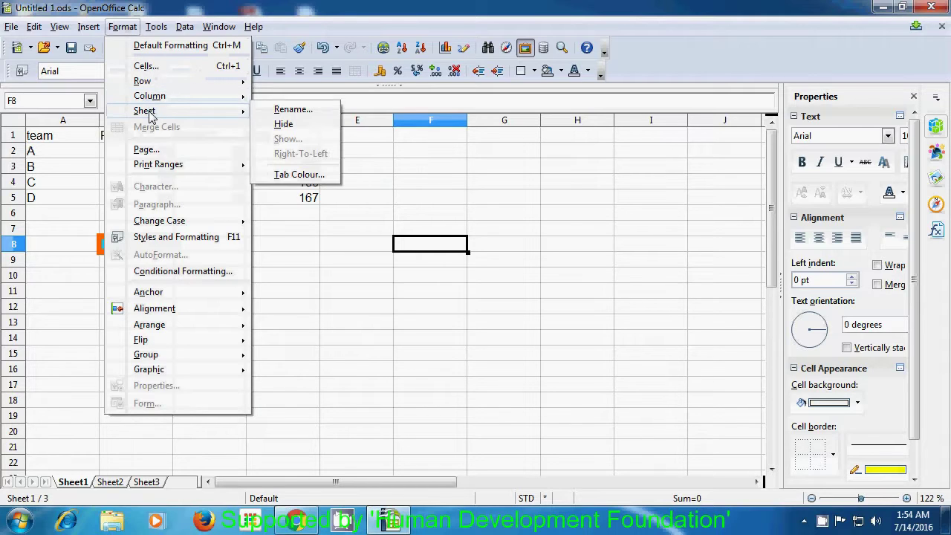
{"action": "left_click", "coordinate": [292, 112]}
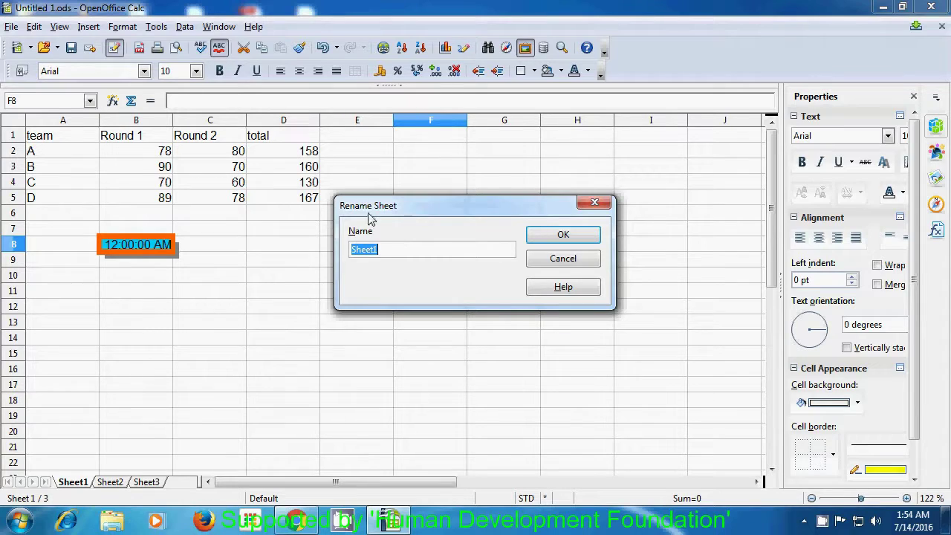
{"action": "left_click", "coordinate": [382, 249]}
{"action": "key", "text": "BackSpace"}
{"action": "key", "text": "BackSpace"}
{"action": "key", "text": "BackSpace"}
{"action": "key", "text": "BackSpace"}
{"action": "key", "text": "BackSpace"}
{"action": "key", "text": "BackSpace"}
{"action": "type", "text": "Computer Shik"}
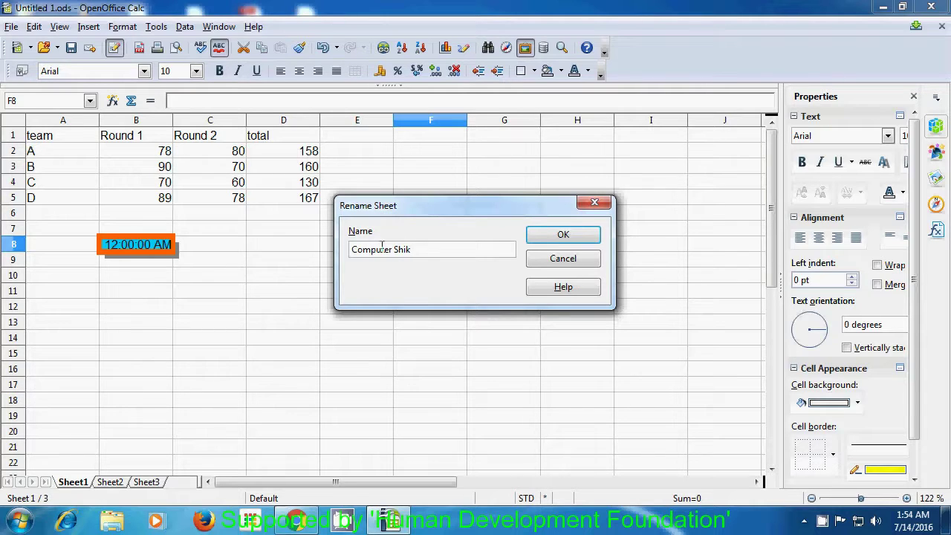
{"action": "type", "text": "sha"}
{"action": "left_click", "coordinate": [550, 237]}
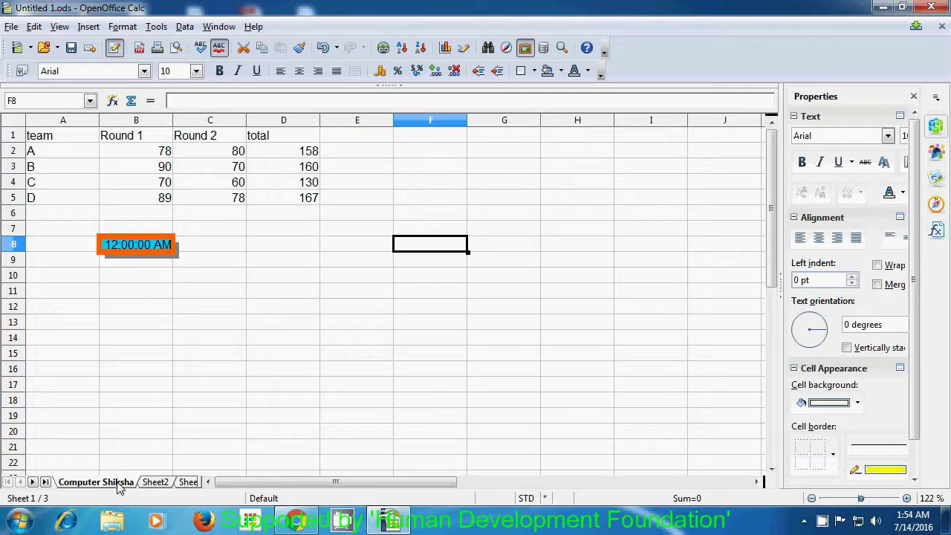
Hide the Computer Shiksha sheet and restore it from the list of hidden sheets
{"action": "left_click", "coordinate": [122, 26]}
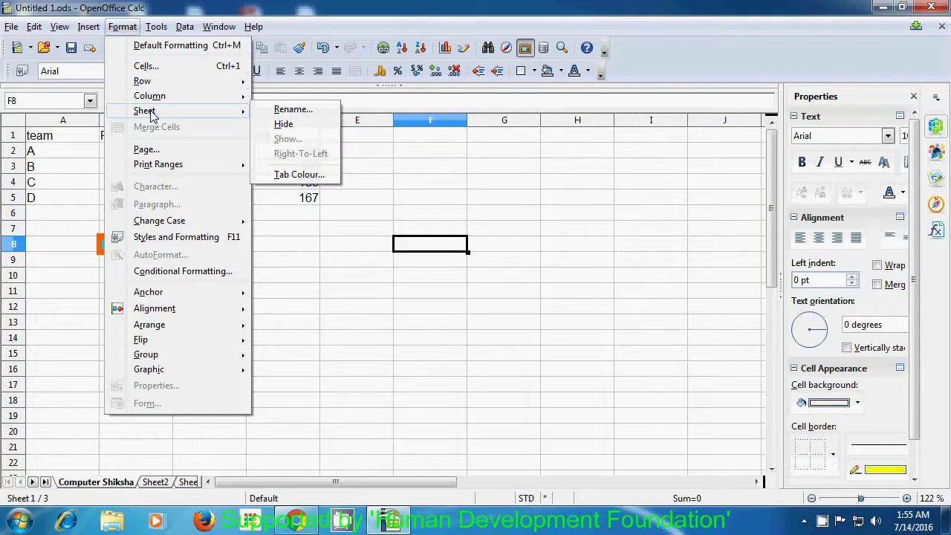
{"action": "left_click", "coordinate": [283, 124]}
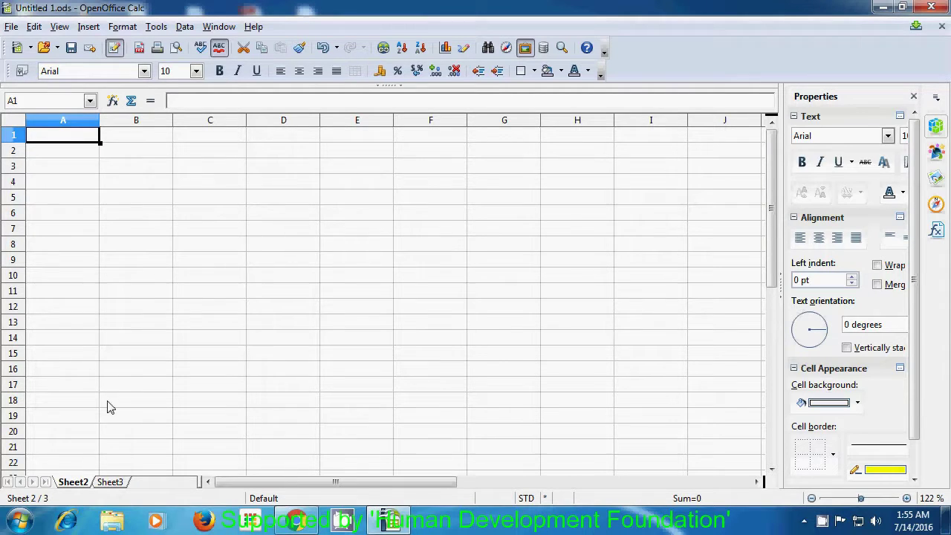
{"action": "left_click", "coordinate": [123, 26]}
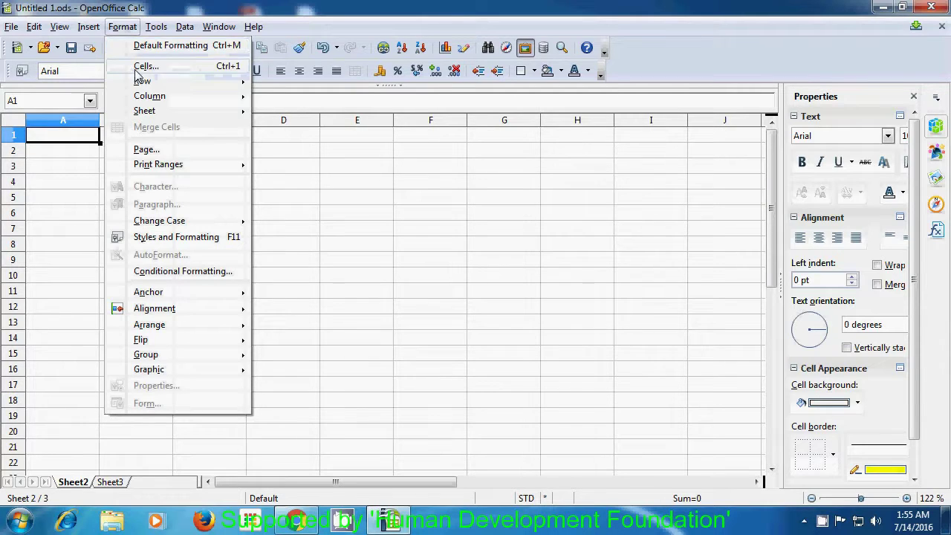
{"action": "mouse_move", "coordinate": [141, 112]}
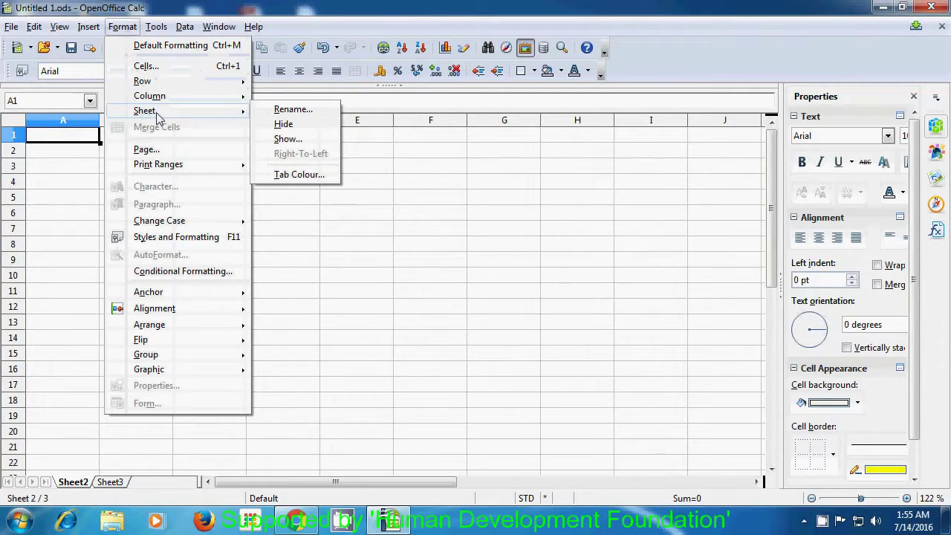
{"action": "left_click", "coordinate": [288, 140]}
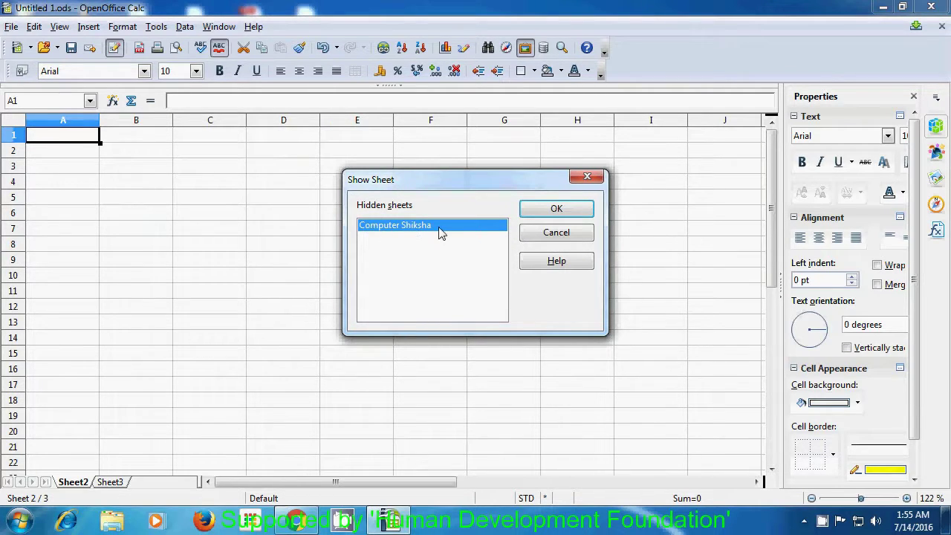
{"action": "left_click", "coordinate": [539, 212]}
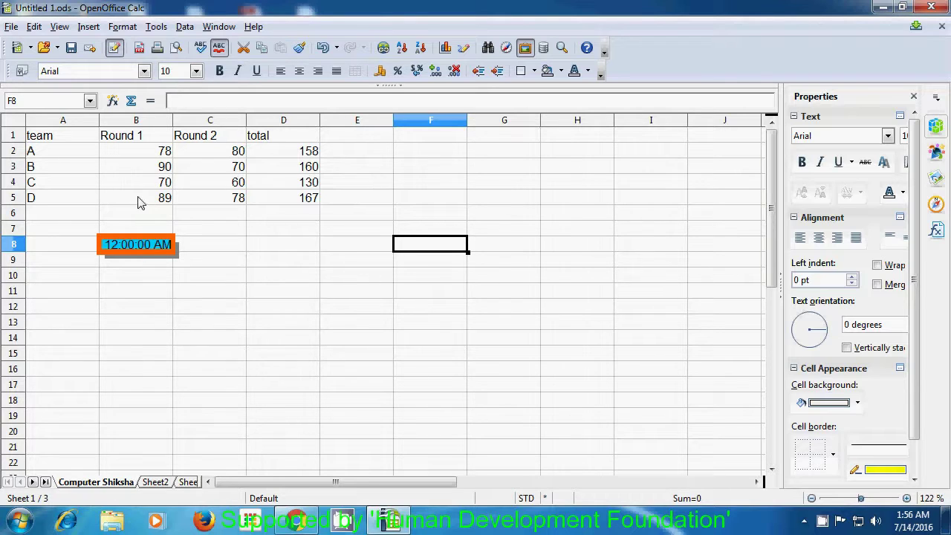
Set the tab colour of the Computer Shiksha sheet to Red
{"action": "left_click", "coordinate": [125, 27]}
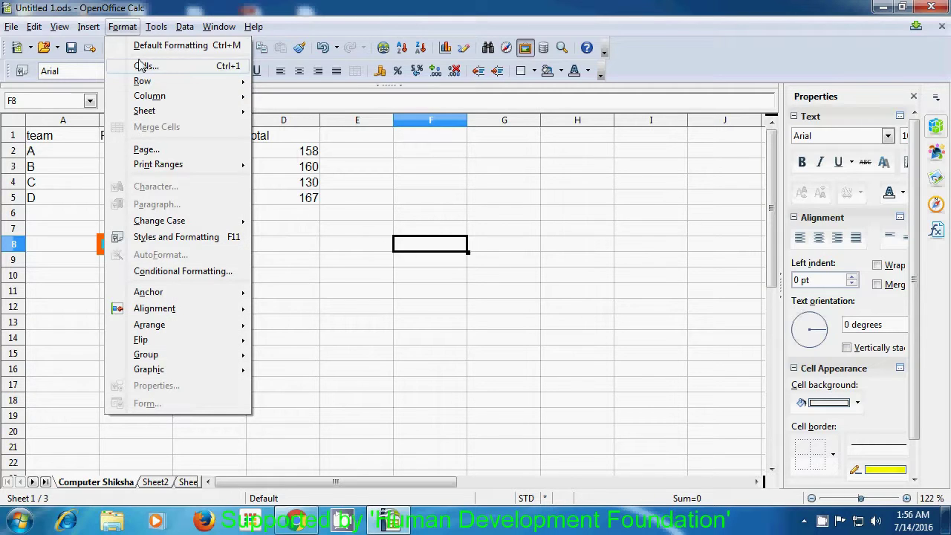
{"action": "mouse_move", "coordinate": [148, 112]}
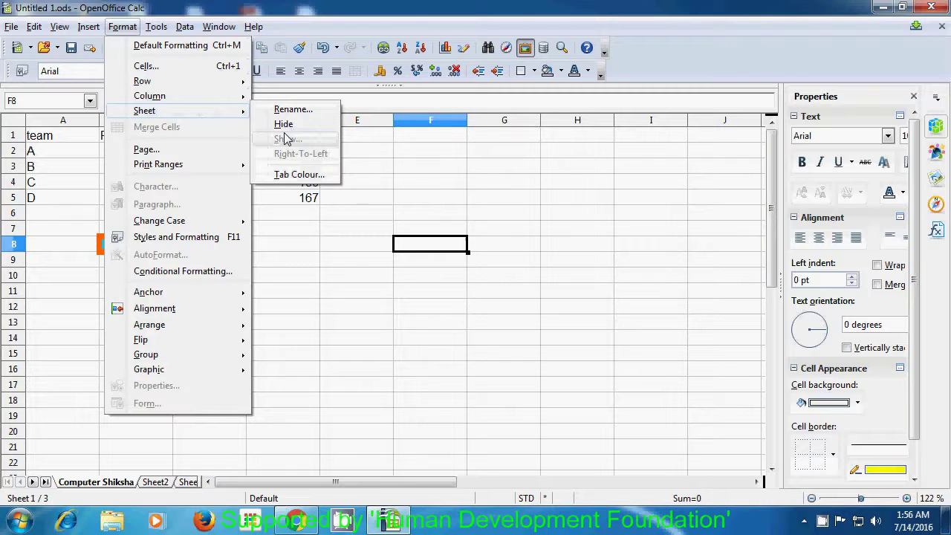
{"action": "left_click", "coordinate": [294, 175]}
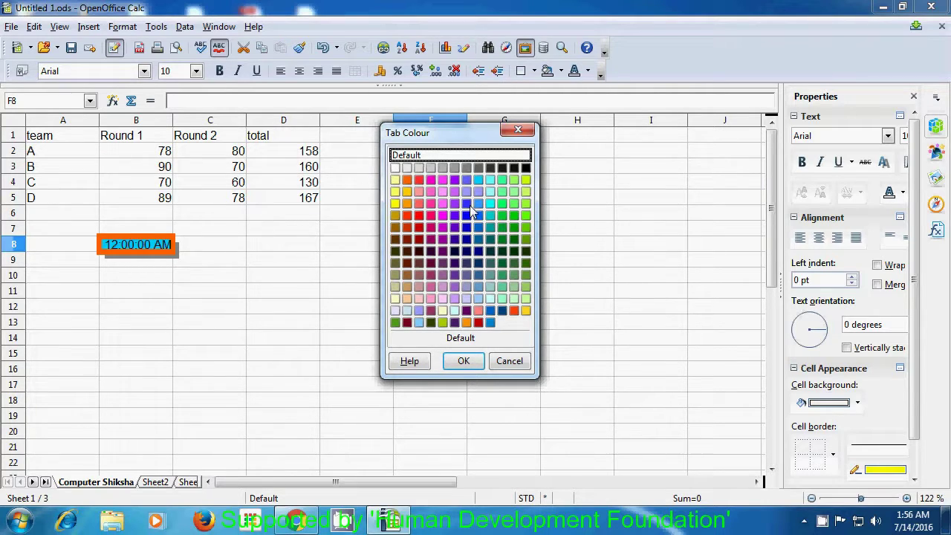
{"action": "left_click", "coordinate": [421, 182]}
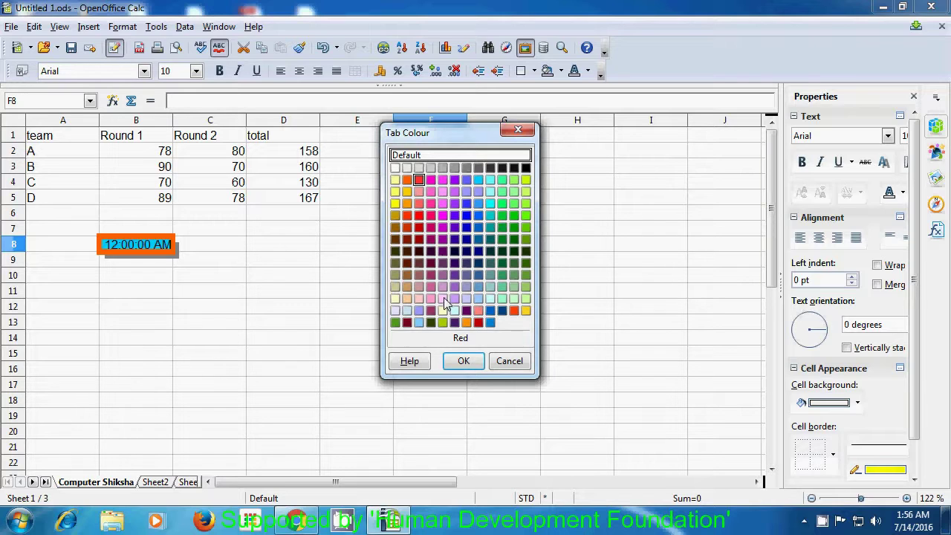
{"action": "left_click", "coordinate": [464, 361]}
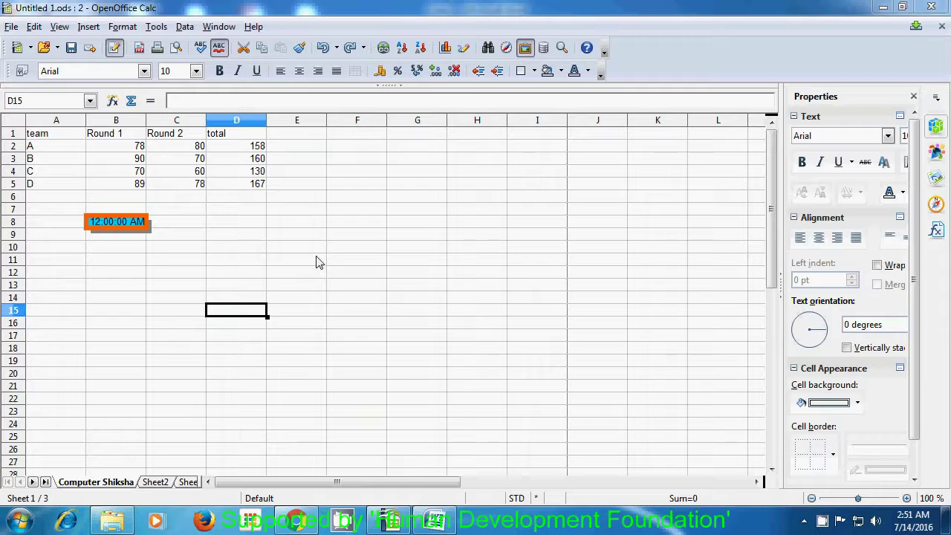
Enter "a" in cell D11 and "b" in cell E11
{"action": "left_click", "coordinate": [253, 264]}
{"action": "type", "text": "a"}
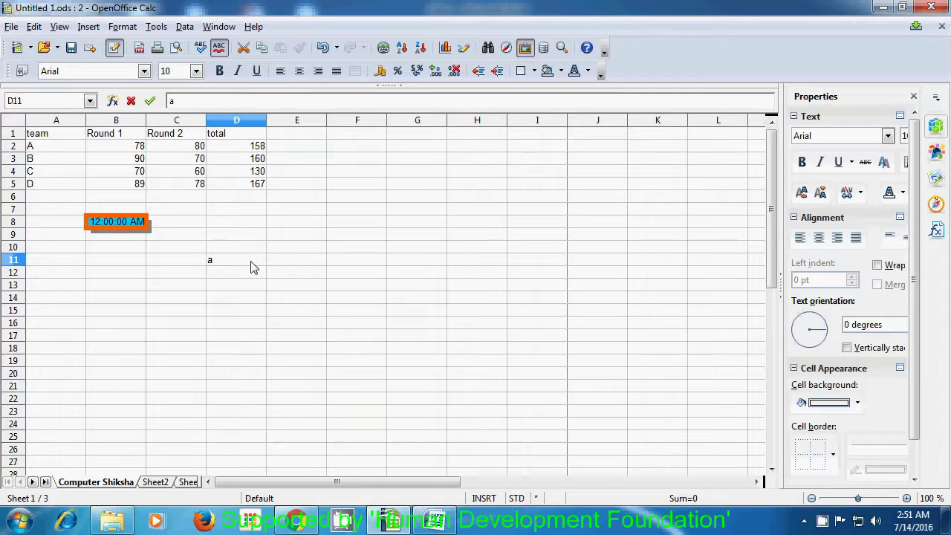
{"action": "left_click", "coordinate": [296, 262]}
{"action": "type", "text": "b"}
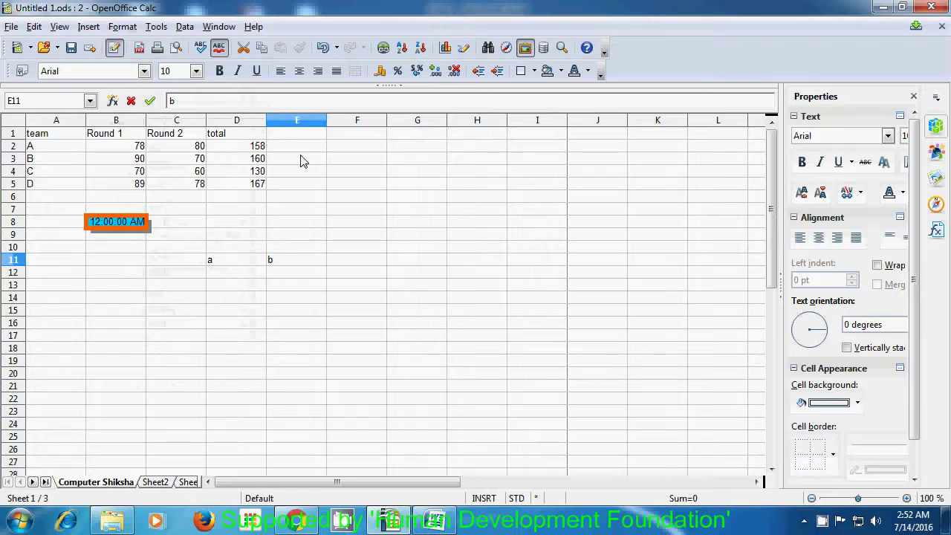
Merge cells D11:E11, moving the contents of the hidden cell into the first cell
{"action": "left_click", "coordinate": [123, 27]}
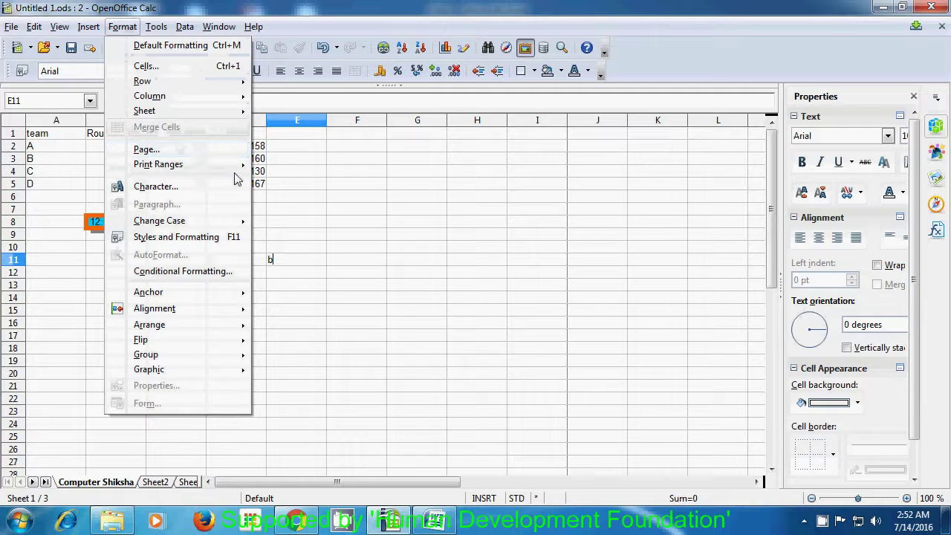
{"action": "left_click", "coordinate": [301, 217]}
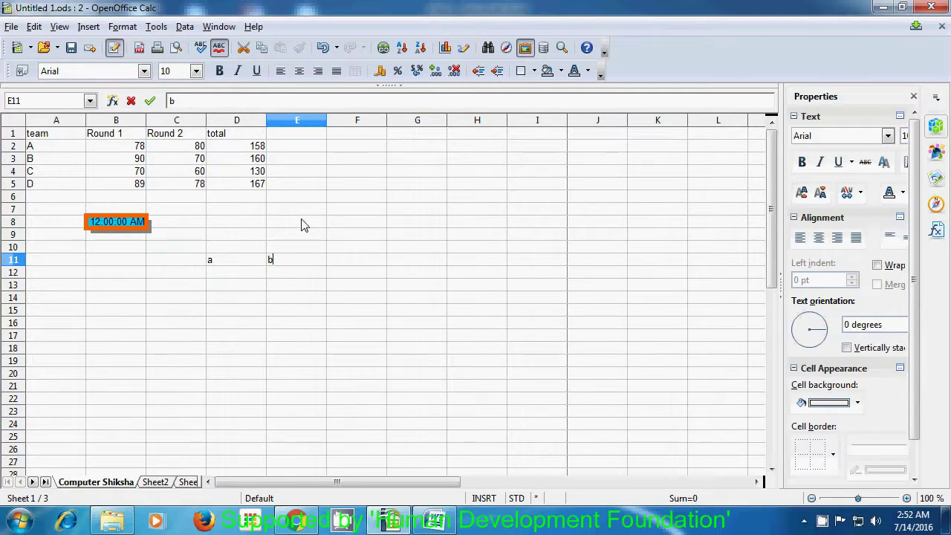
{"action": "left_click_drag", "start_coordinate": [224, 265], "coordinate": [292, 265]}
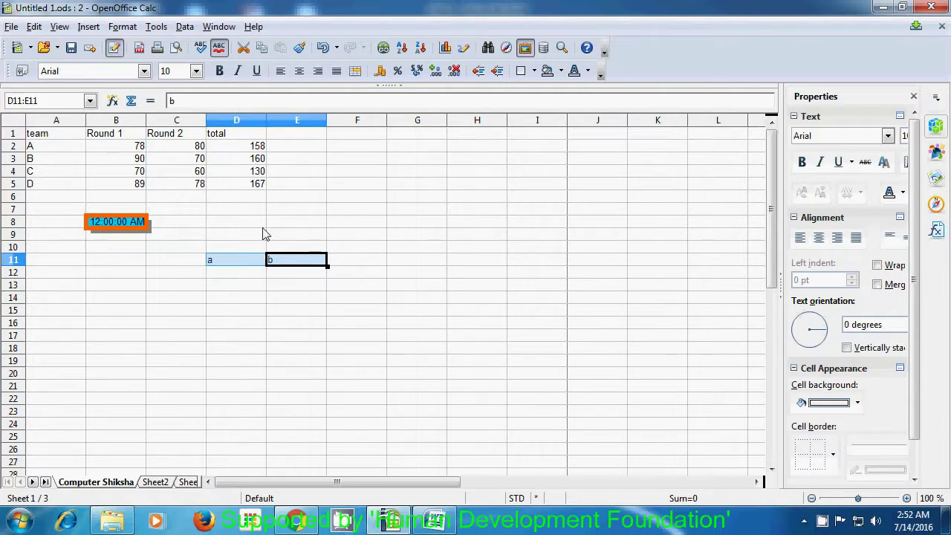
{"action": "left_click", "coordinate": [125, 28]}
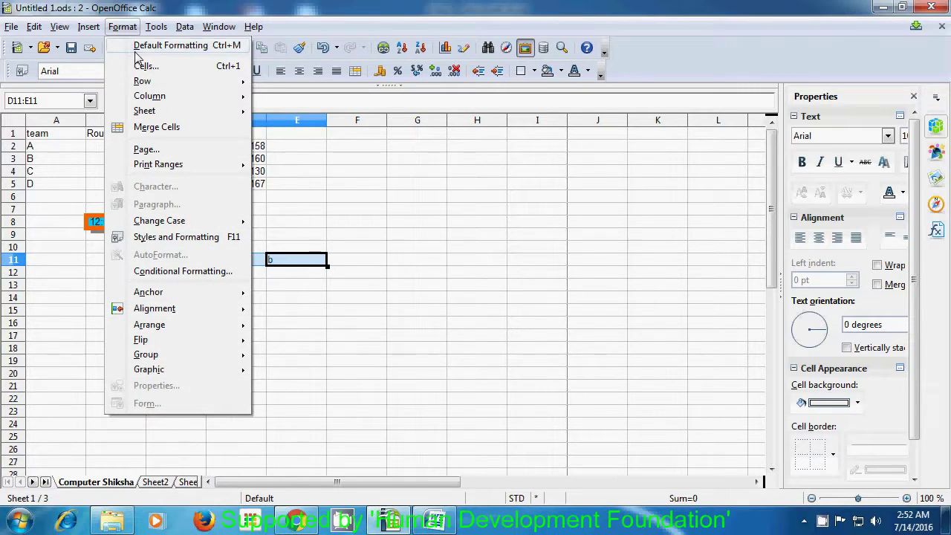
{"action": "left_click", "coordinate": [157, 128]}
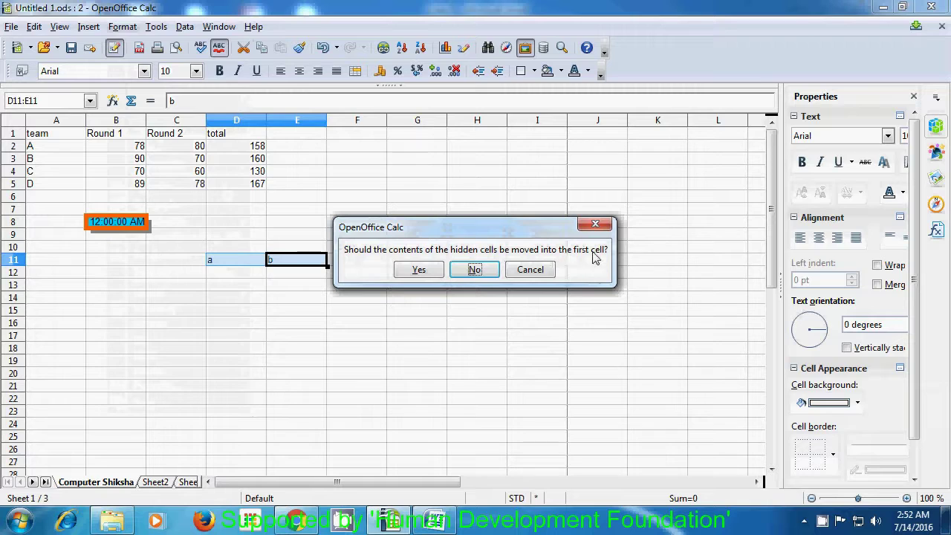
{"action": "left_click", "coordinate": [416, 272]}
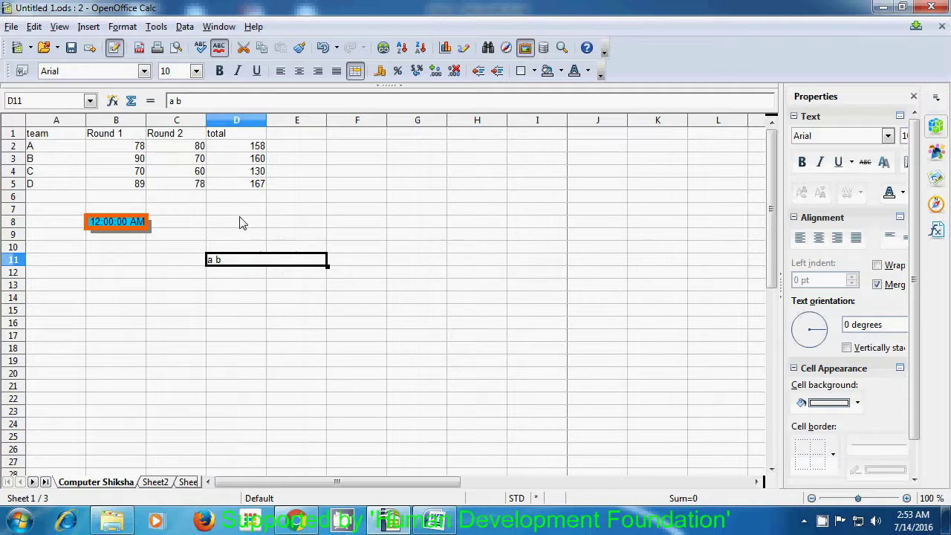
Split the merged cell D11 back into the separate cells D11 and E11
{"action": "left_click", "coordinate": [128, 48]}
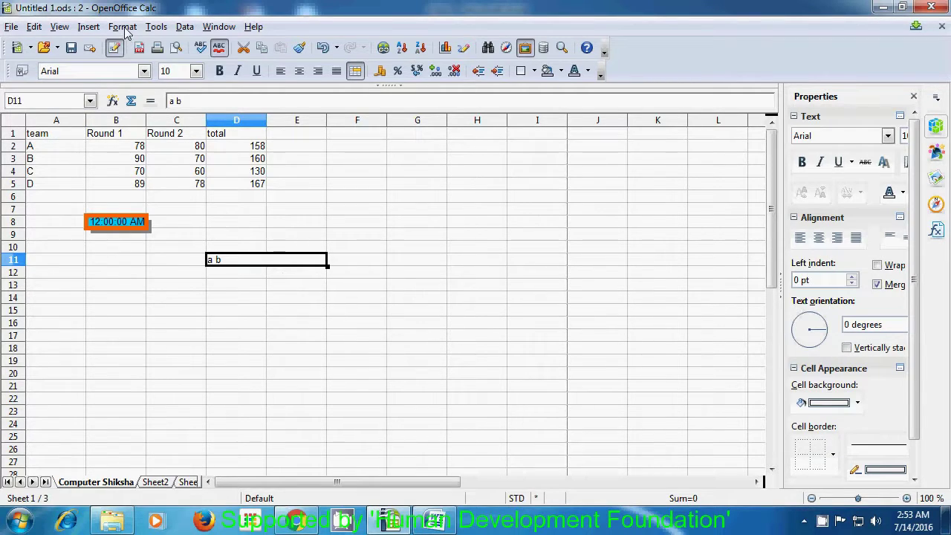
{"action": "left_click", "coordinate": [122, 27]}
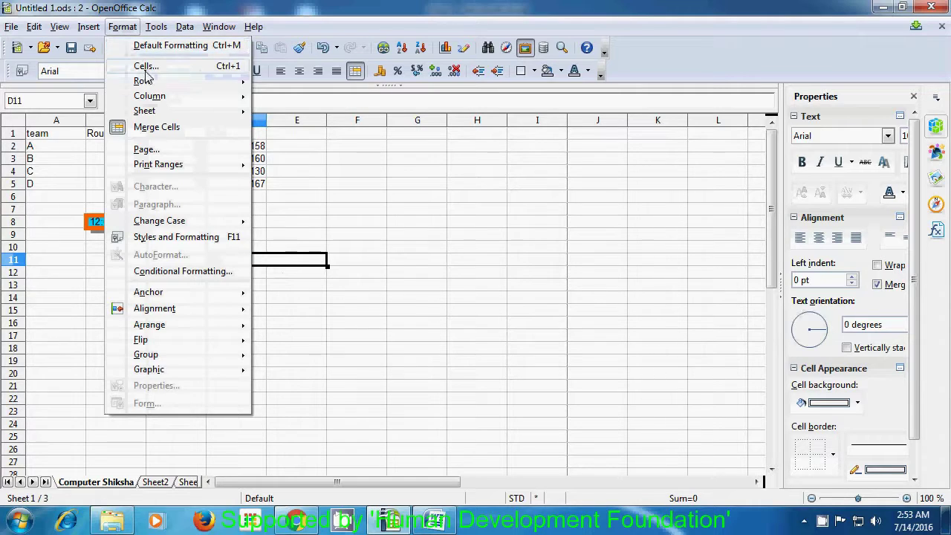
{"action": "left_click", "coordinate": [156, 127]}
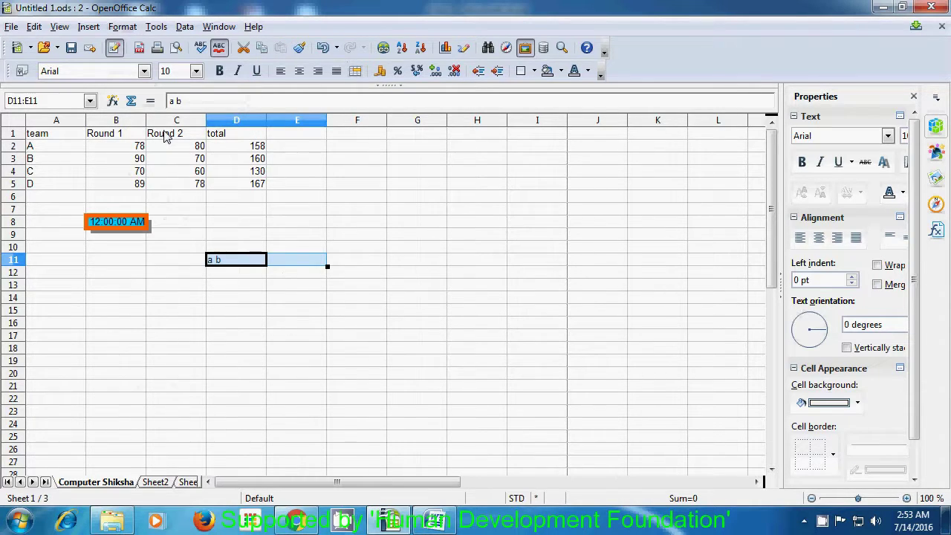
{"action": "left_click", "coordinate": [232, 299]}
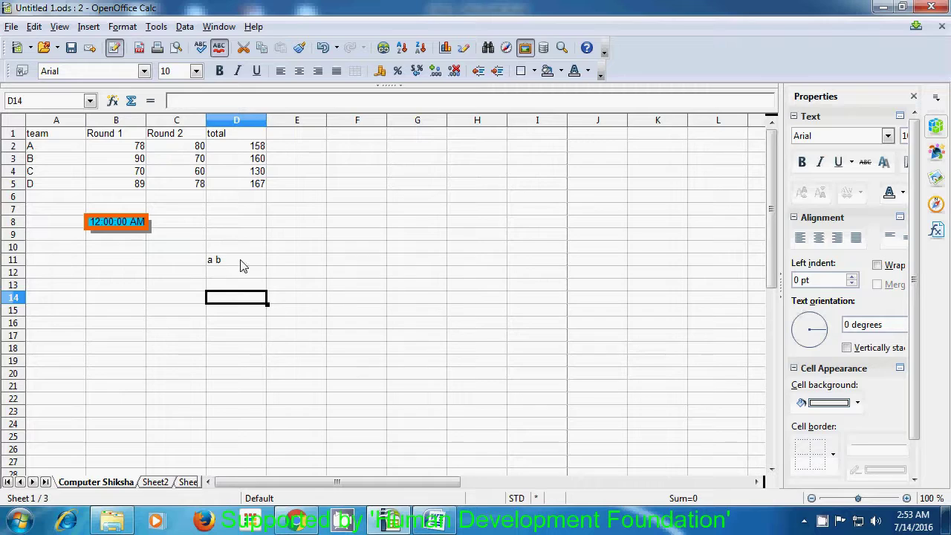
Enter "c" in cell E11 and merge D11:E11 without moving the hidden cell's contents into the first cell
{"action": "left_click", "coordinate": [284, 266]}
{"action": "type", "text": "c"}
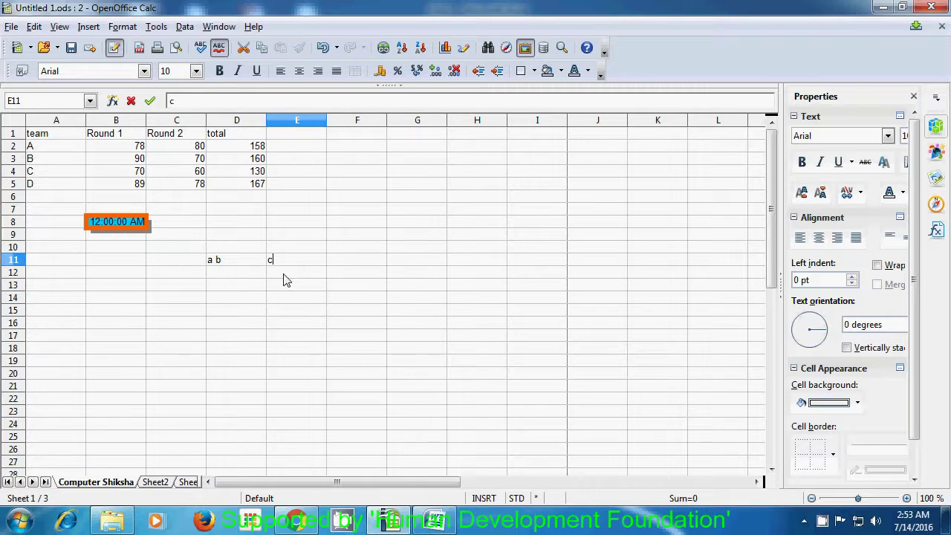
{"action": "left_click", "coordinate": [230, 261]}
{"action": "left_click_drag", "start_coordinate": [261, 266], "coordinate": [288, 267]}
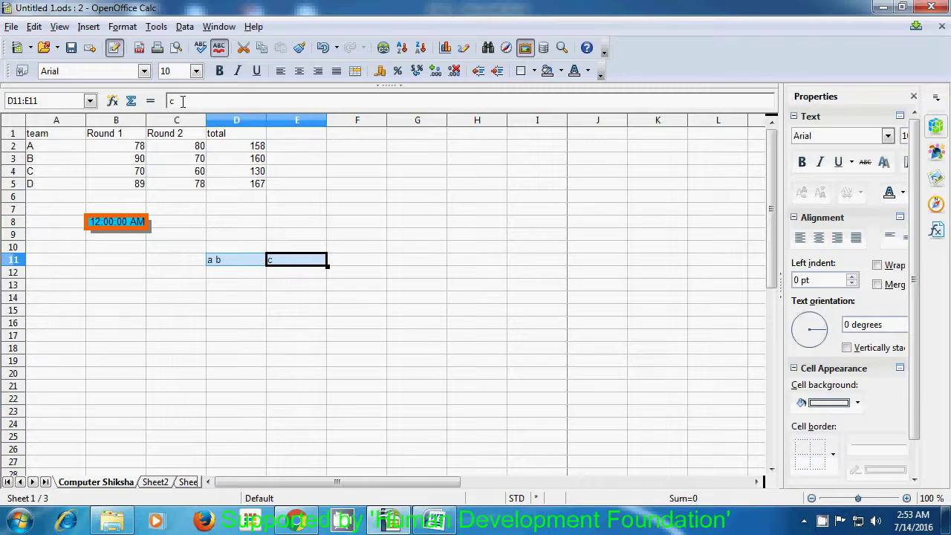
{"action": "left_click", "coordinate": [124, 27]}
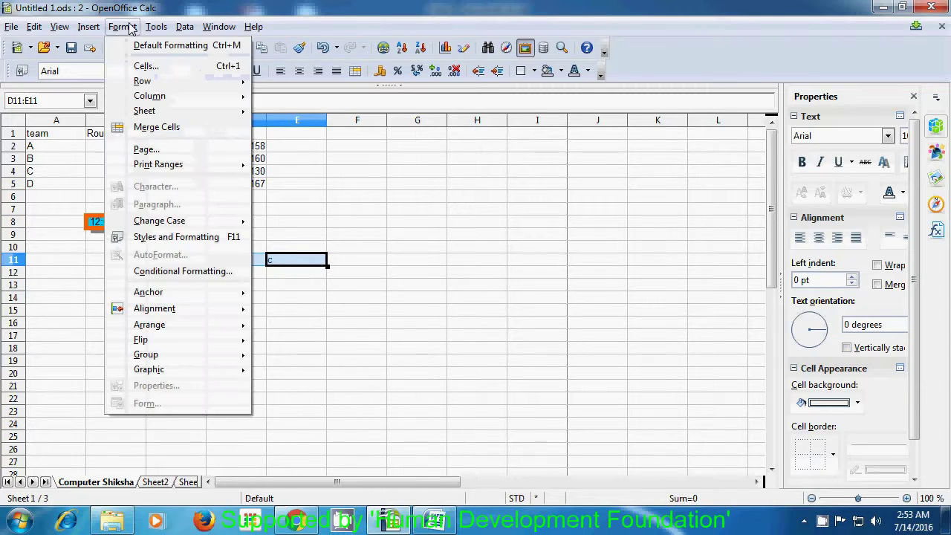
{"action": "left_click", "coordinate": [160, 127]}
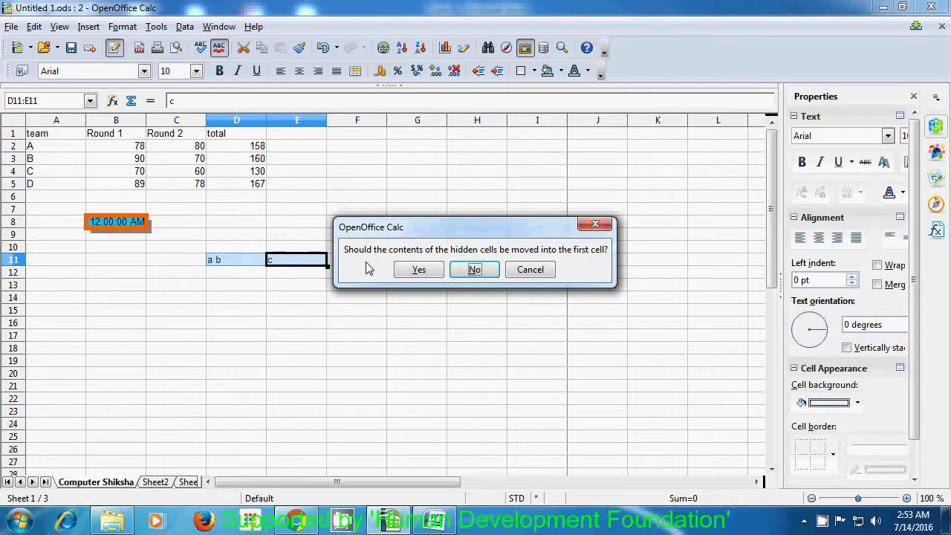
{"action": "left_click", "coordinate": [473, 270]}
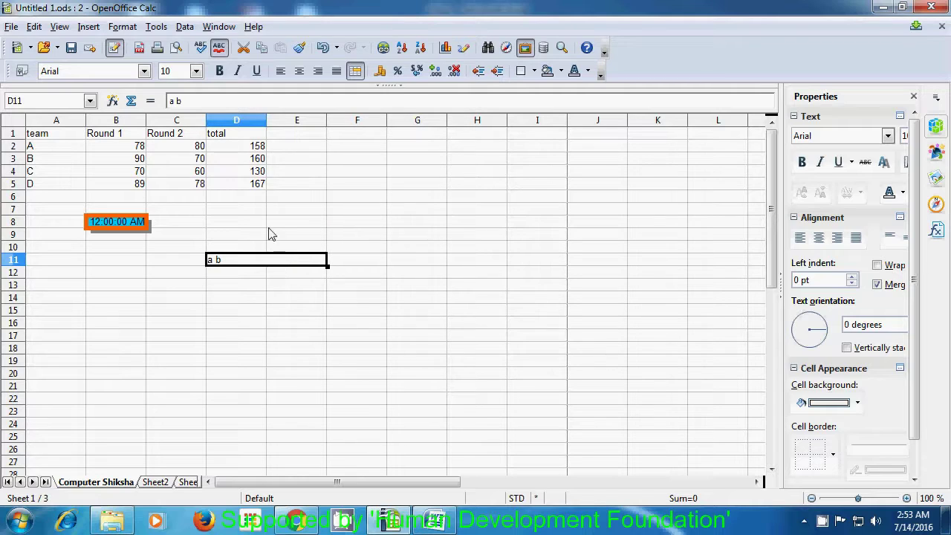
Unmerge D11 into the separate cells D11 and E11
{"action": "left_click", "coordinate": [124, 27]}
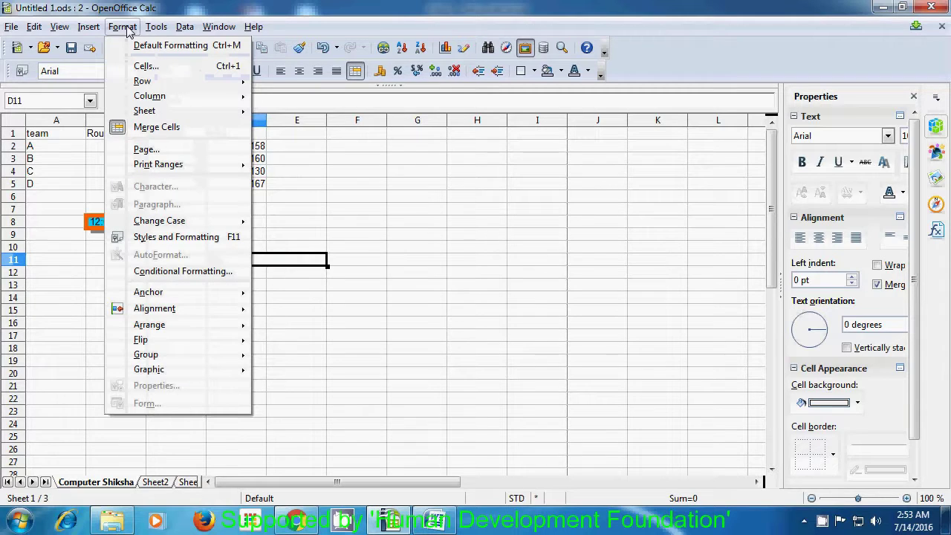
{"action": "left_click", "coordinate": [167, 128]}
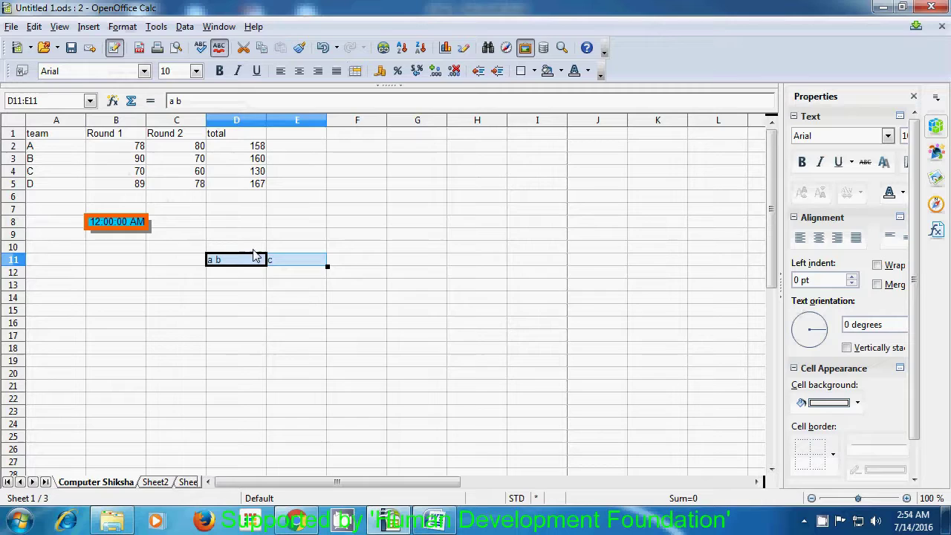
{"action": "left_click", "coordinate": [253, 292]}
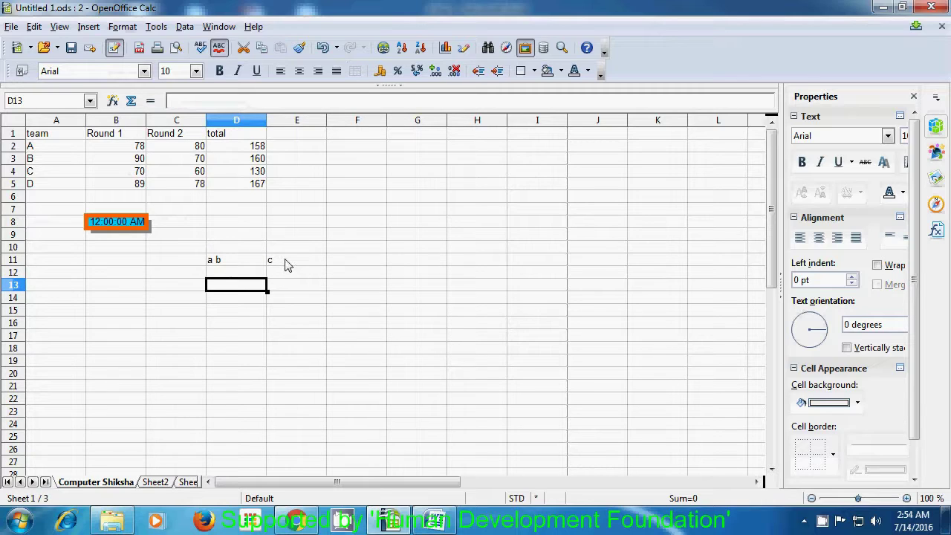
Merge cells D11:E11 again, this time moving the hidden cell's contents into the first cell
{"action": "left_click_drag", "start_coordinate": [223, 264], "coordinate": [295, 266]}
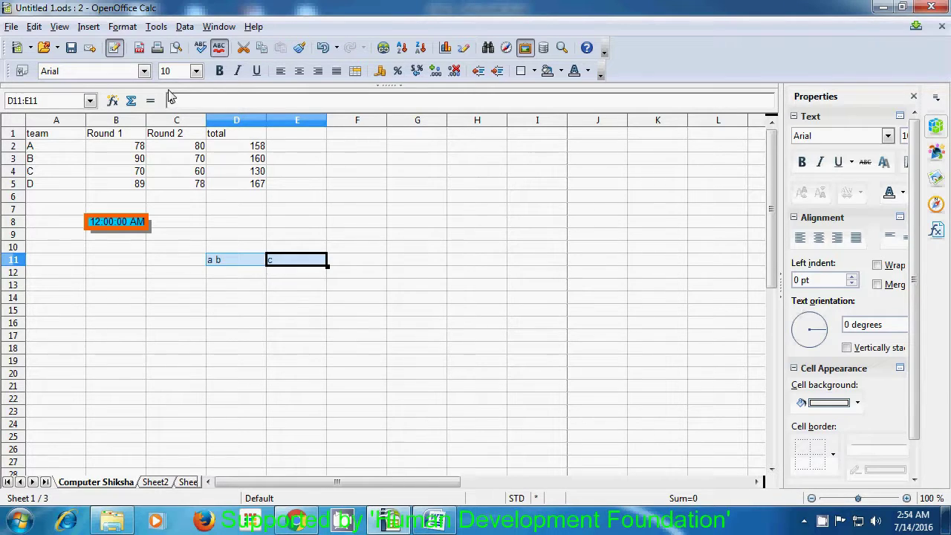
{"action": "left_click", "coordinate": [124, 27]}
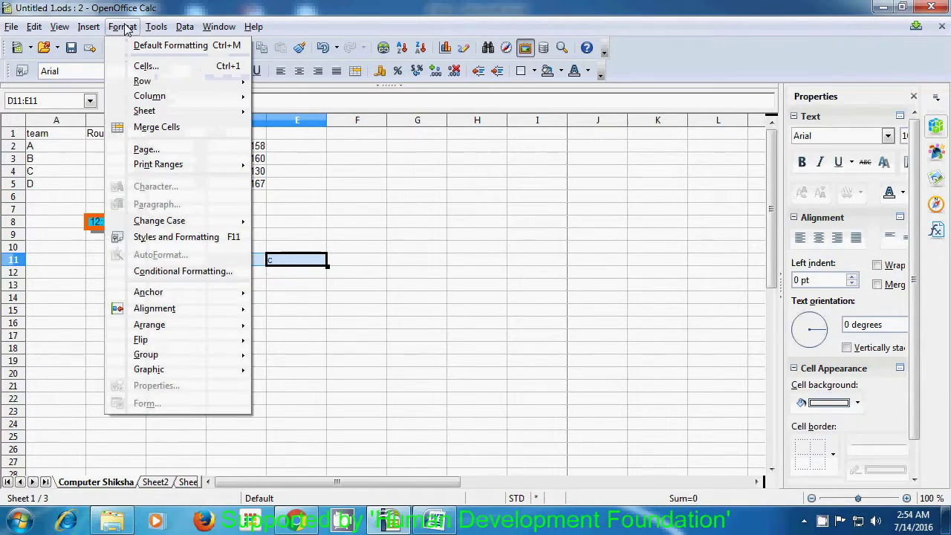
{"action": "left_click", "coordinate": [167, 129]}
{"action": "left_click", "coordinate": [439, 272]}
{"action": "left_click", "coordinate": [352, 299]}
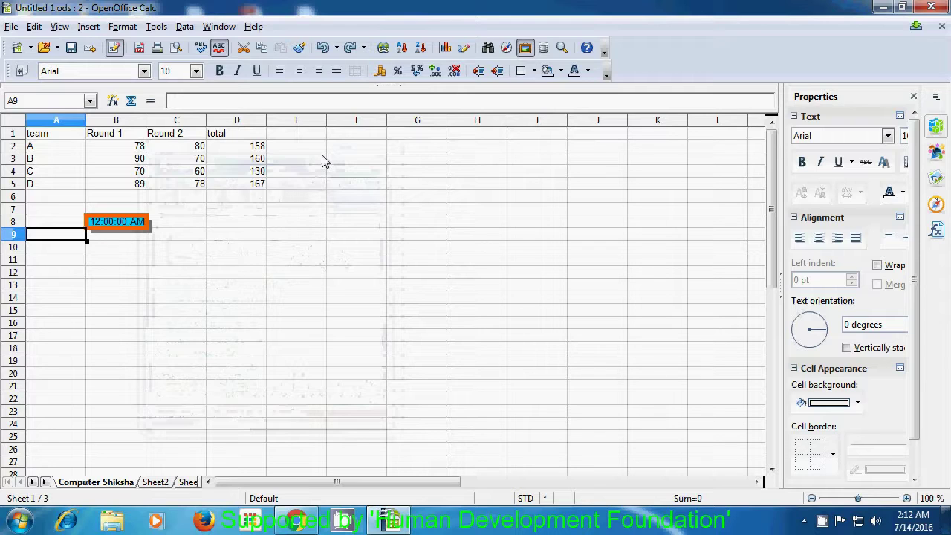
Set the paper format of the Default page style to A6
{"action": "left_click", "coordinate": [124, 27]}
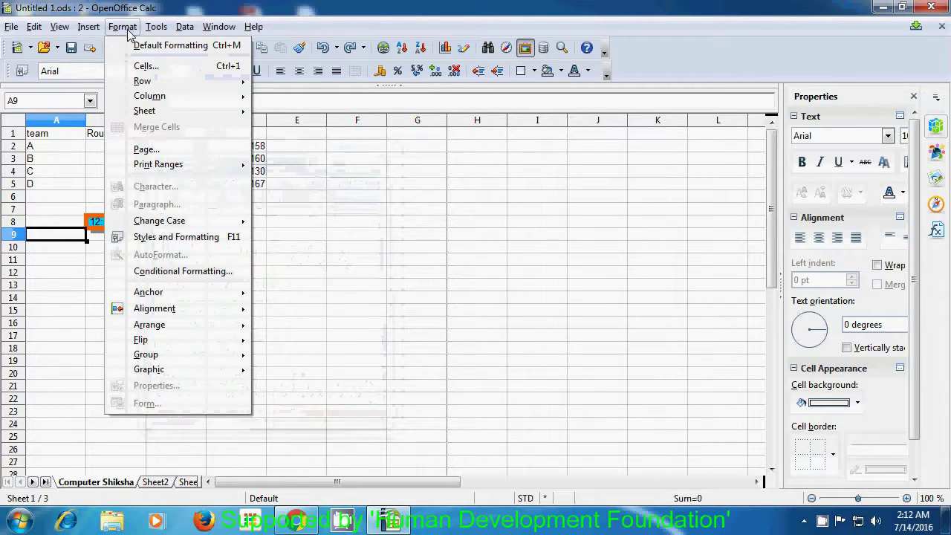
{"action": "left_click", "coordinate": [146, 149]}
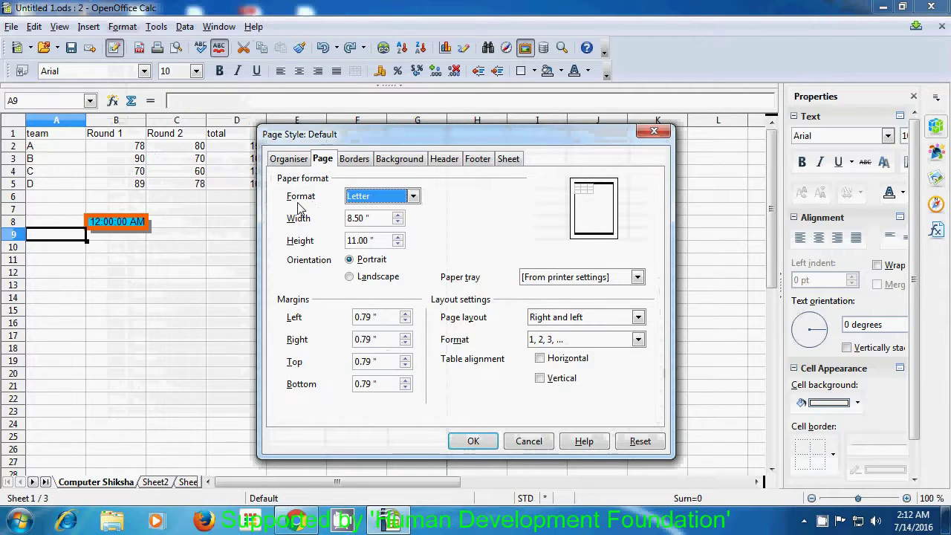
{"action": "left_click", "coordinate": [412, 197]}
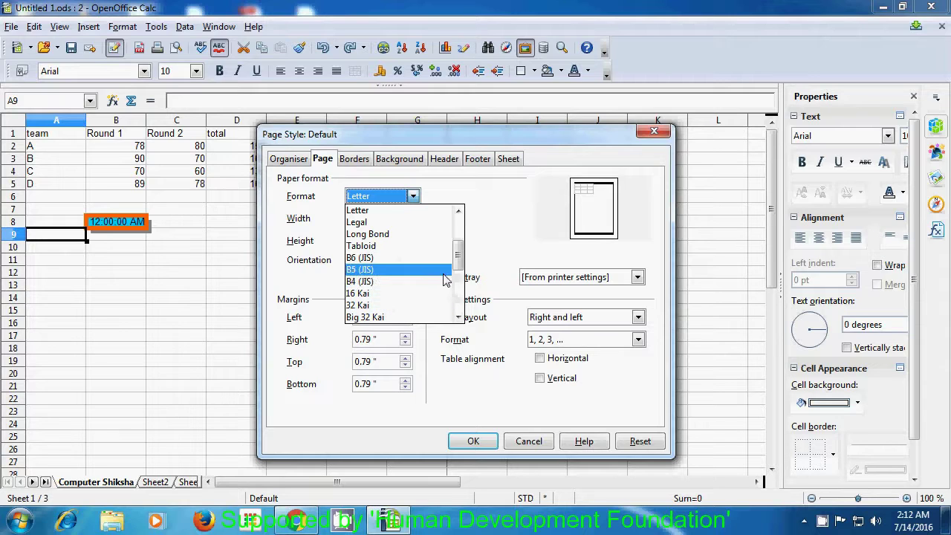
{"action": "scroll", "coordinate": [463, 269], "scroll_direction": "down", "scroll_amount": 1}
{"action": "left_click_drag", "start_coordinate": [462, 269], "coordinate": [462, 305]}
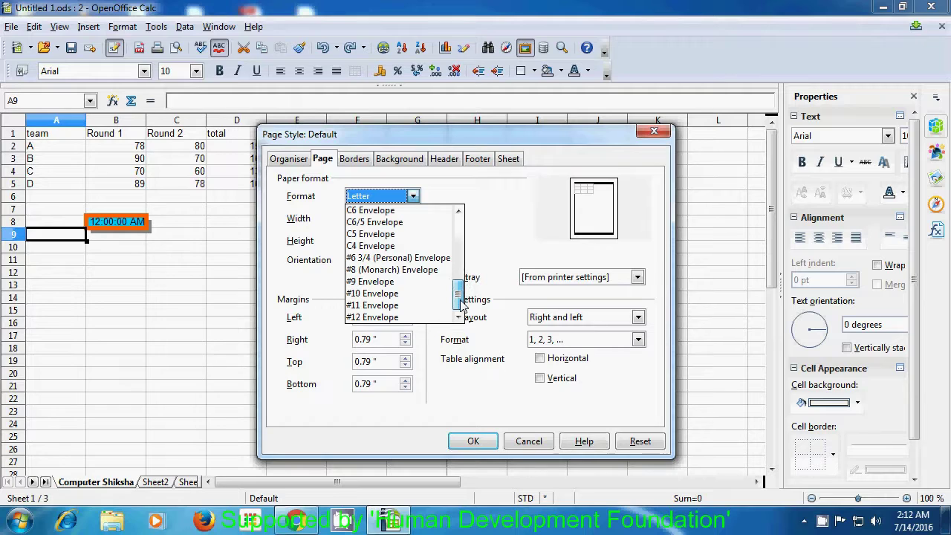
{"action": "left_click_drag", "start_coordinate": [461, 299], "coordinate": [460, 245]}
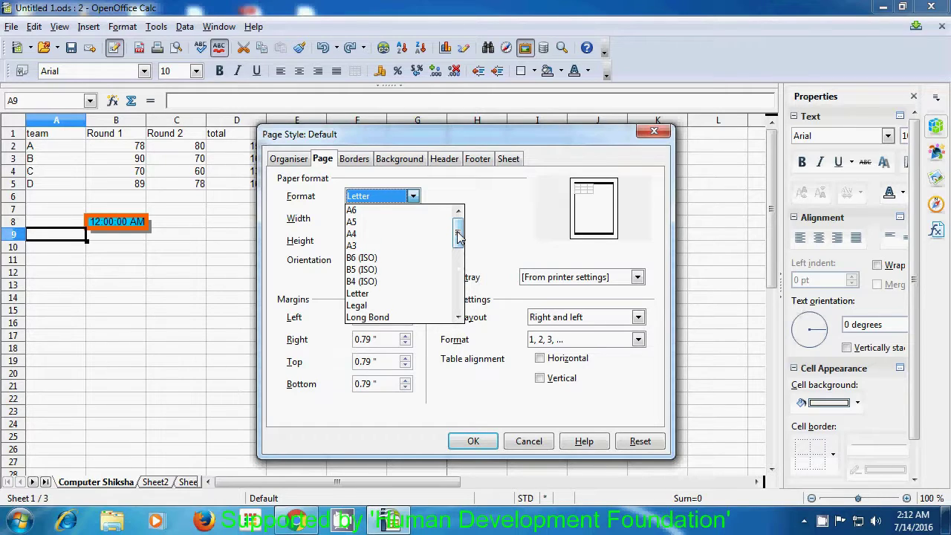
{"action": "left_click", "coordinate": [407, 212]}
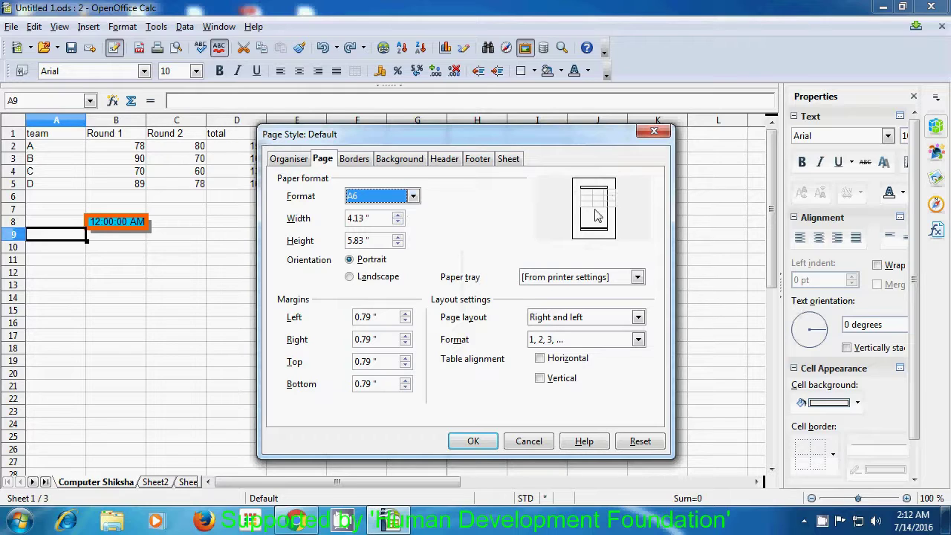
{"action": "left_click", "coordinate": [473, 443]}
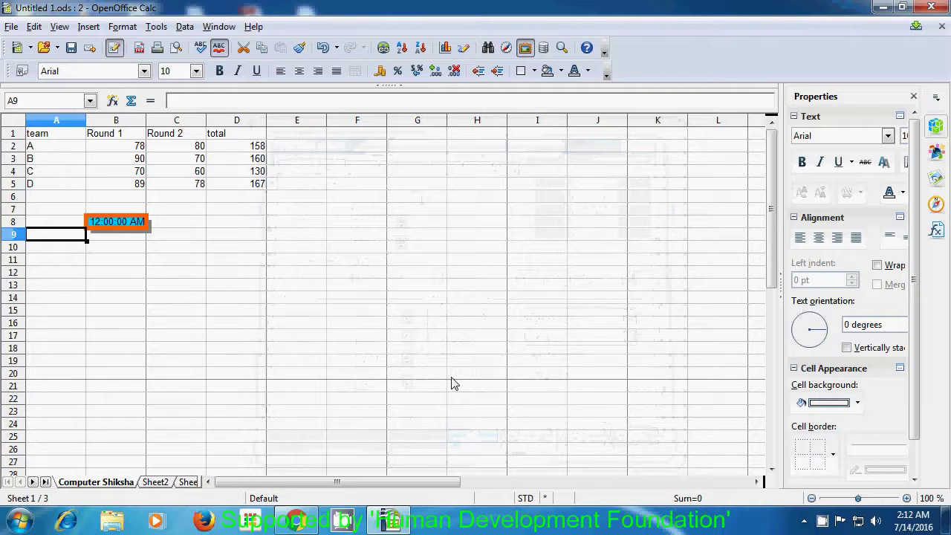
Check the A6 page layout in Page Preview and return to the spreadsheet
{"action": "left_click", "coordinate": [13, 28]}
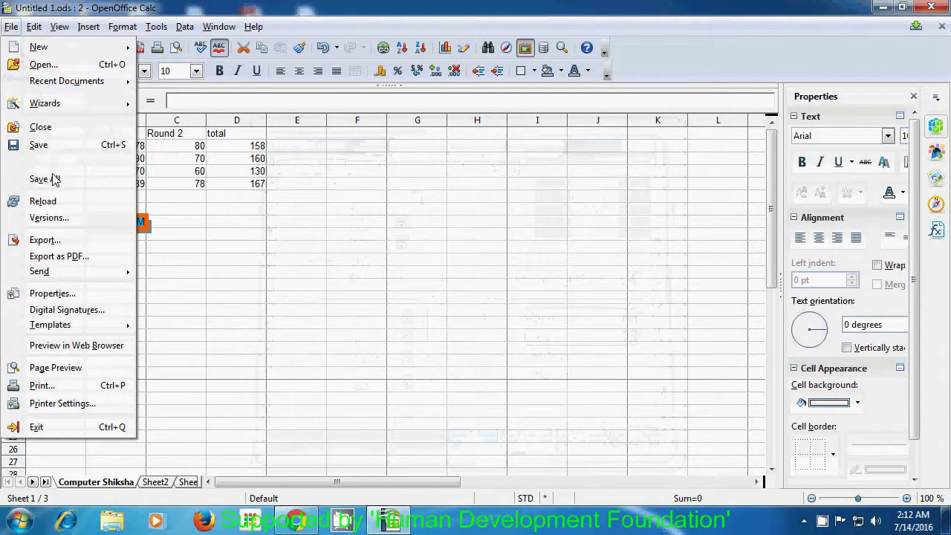
{"action": "left_click", "coordinate": [61, 368]}
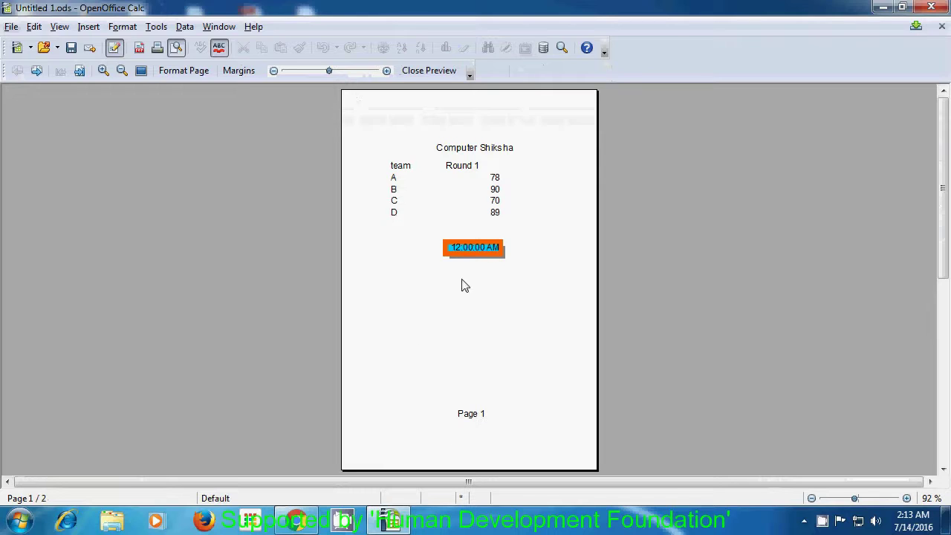
{"action": "left_click", "coordinate": [430, 71]}
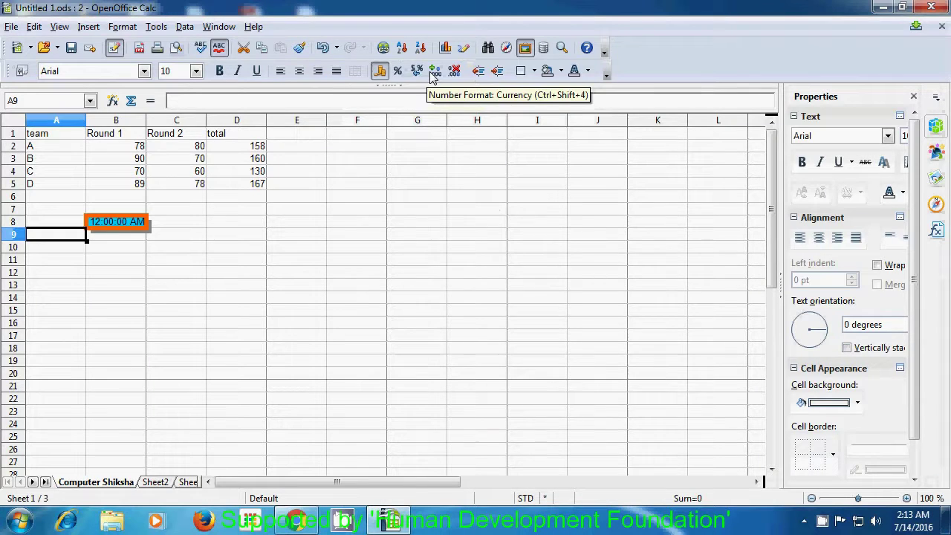
{"action": "key", "text": "alt+f"}
{"action": "key", "text": "Escape"}
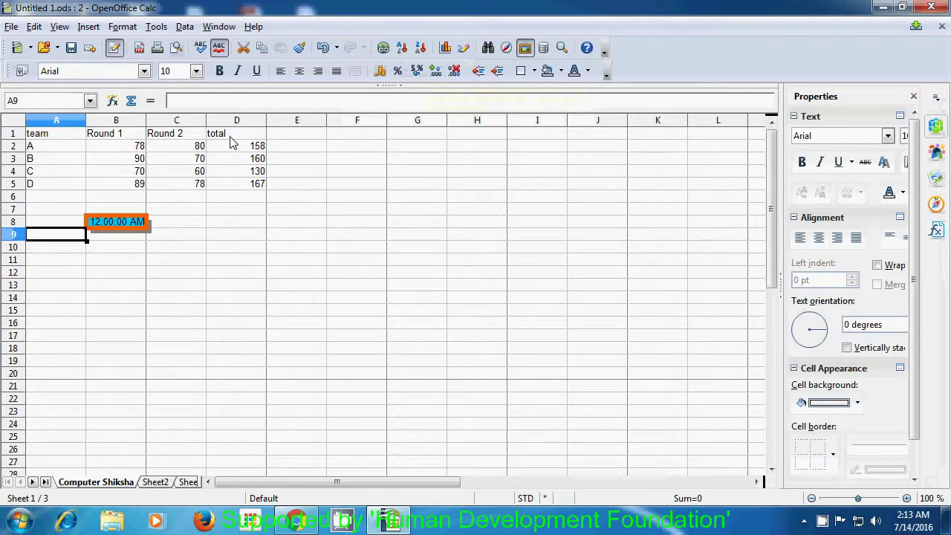
Change the paper format of the Default page style to DL Envelope
{"action": "left_click", "coordinate": [125, 30]}
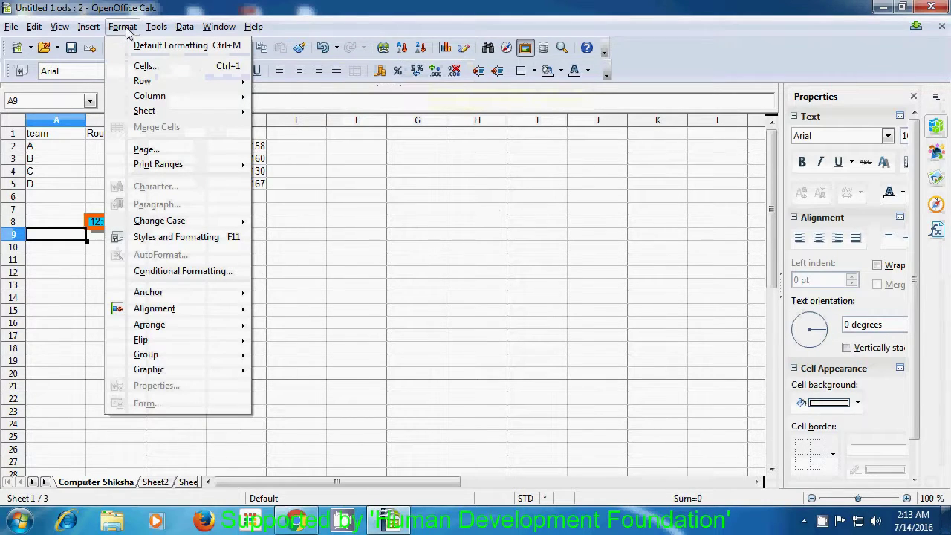
{"action": "left_click", "coordinate": [163, 152]}
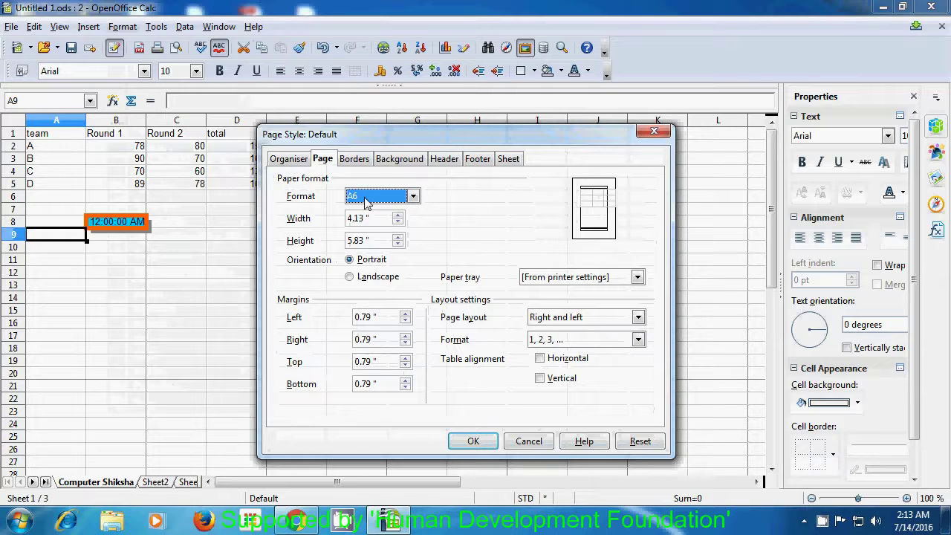
{"action": "left_click", "coordinate": [412, 198]}
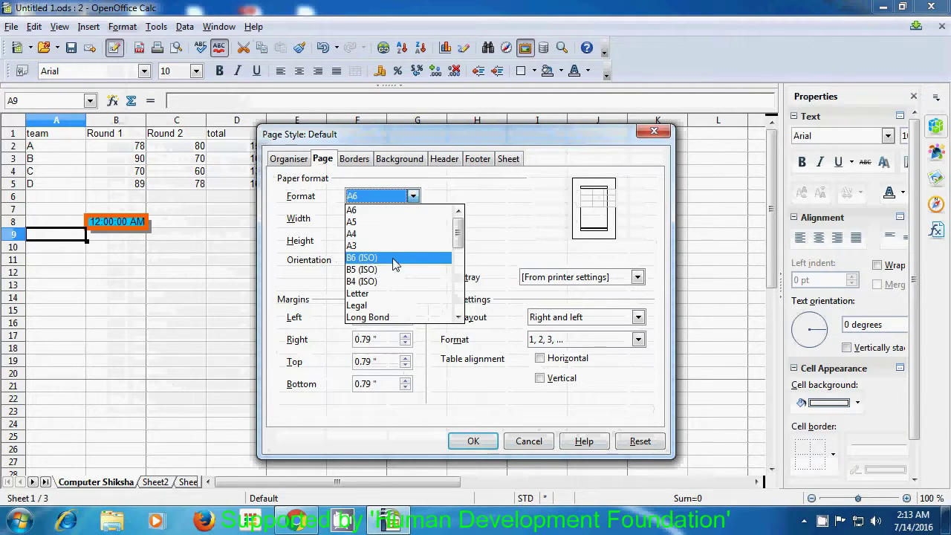
{"action": "left_click_drag", "start_coordinate": [458, 236], "coordinate": [454, 278]}
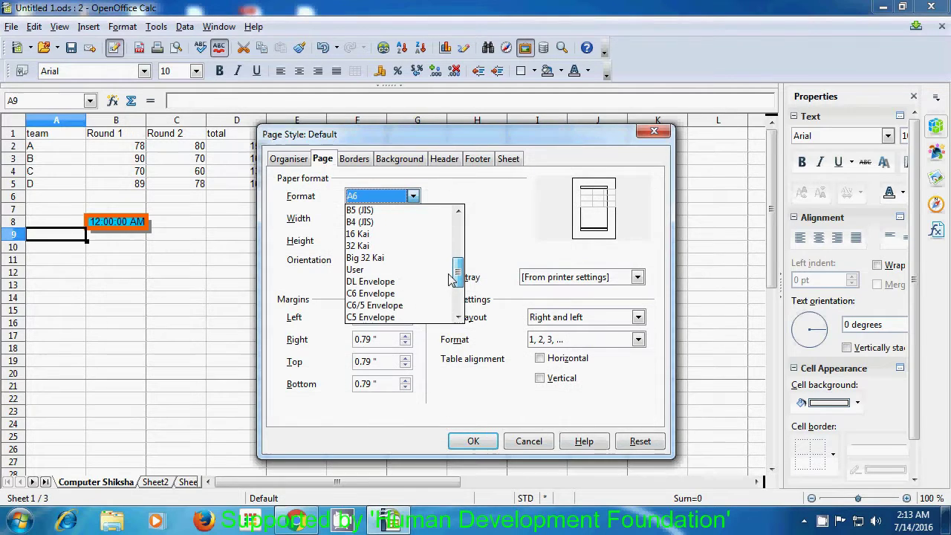
{"action": "left_click", "coordinate": [393, 286]}
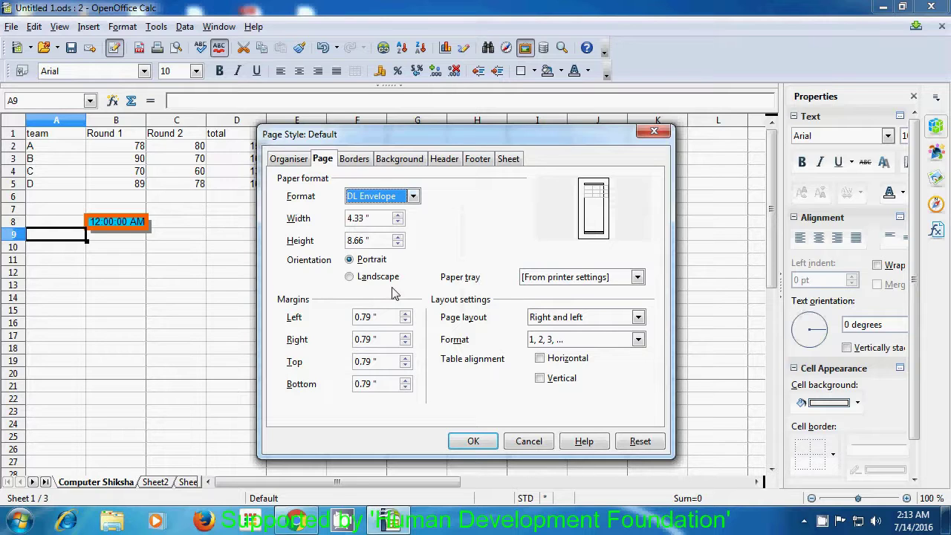
{"action": "left_click", "coordinate": [477, 441]}
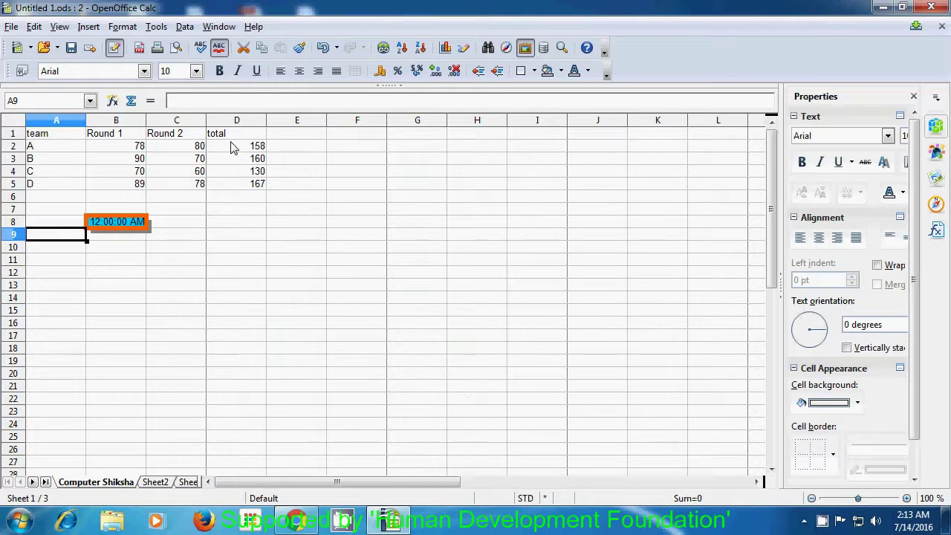
Check the DL Envelope page layout in Page Preview and return to the spreadsheet
{"action": "left_click", "coordinate": [11, 27]}
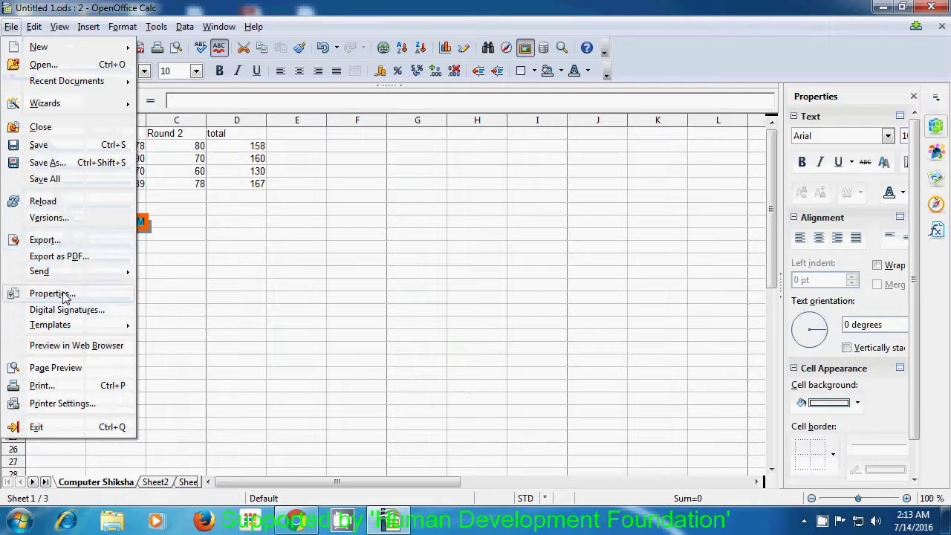
{"action": "left_click", "coordinate": [58, 367]}
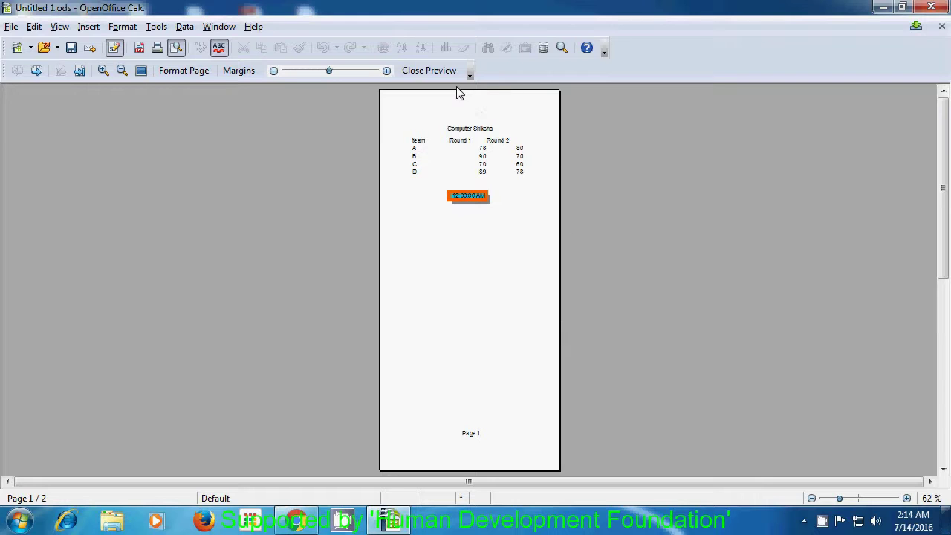
{"action": "left_click", "coordinate": [441, 71]}
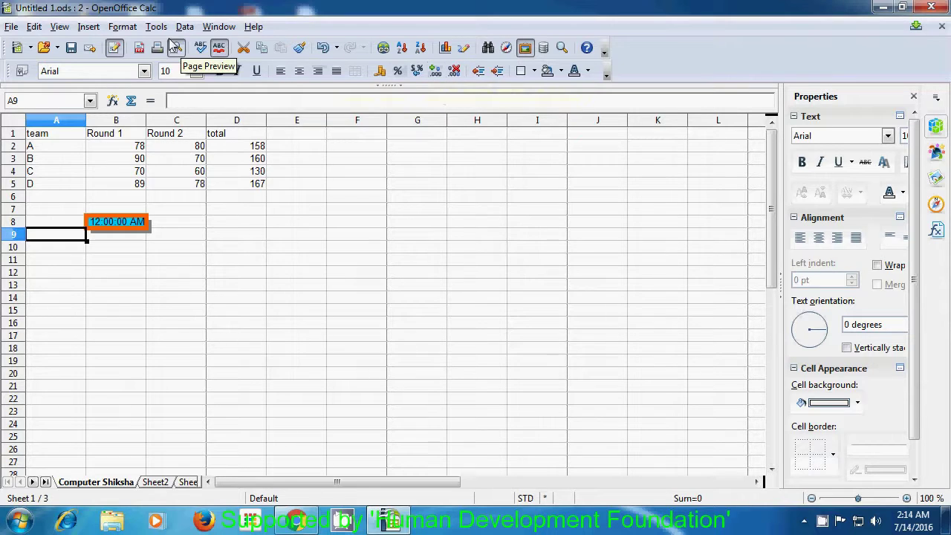
Increase the paper width in the Default page style to 4.83"
{"action": "left_click", "coordinate": [123, 27]}
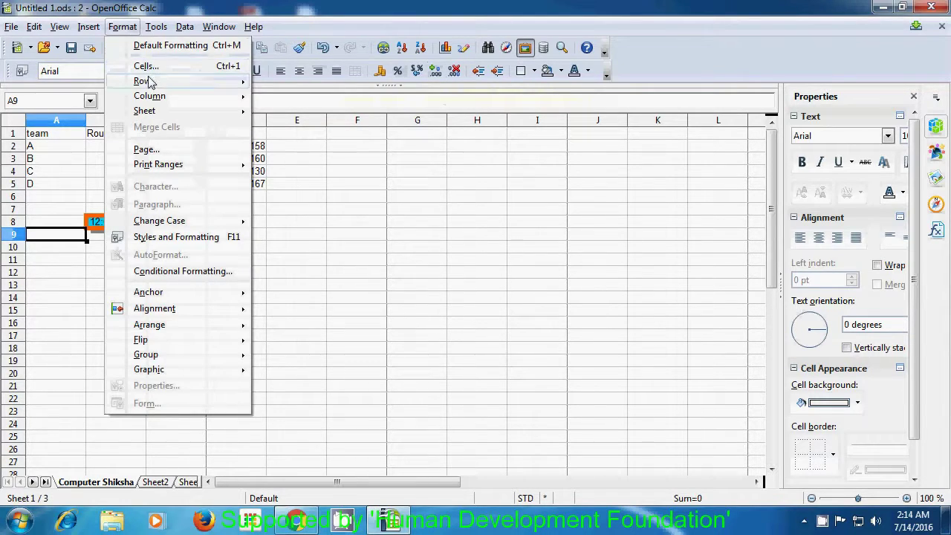
{"action": "left_click", "coordinate": [147, 151]}
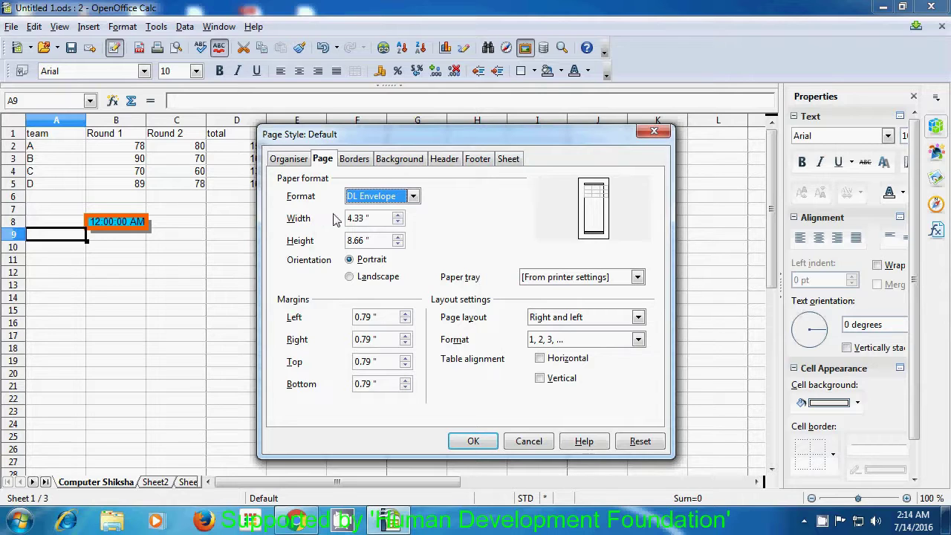
{"action": "left_click", "coordinate": [400, 216]}
{"action": "left_click", "coordinate": [399, 215]}
{"action": "left_click", "coordinate": [400, 216]}
{"action": "left_click", "coordinate": [399, 216]}
{"action": "left_click", "coordinate": [399, 216]}
{"action": "left_click", "coordinate": [399, 215]}
{"action": "left_click", "coordinate": [399, 216]}
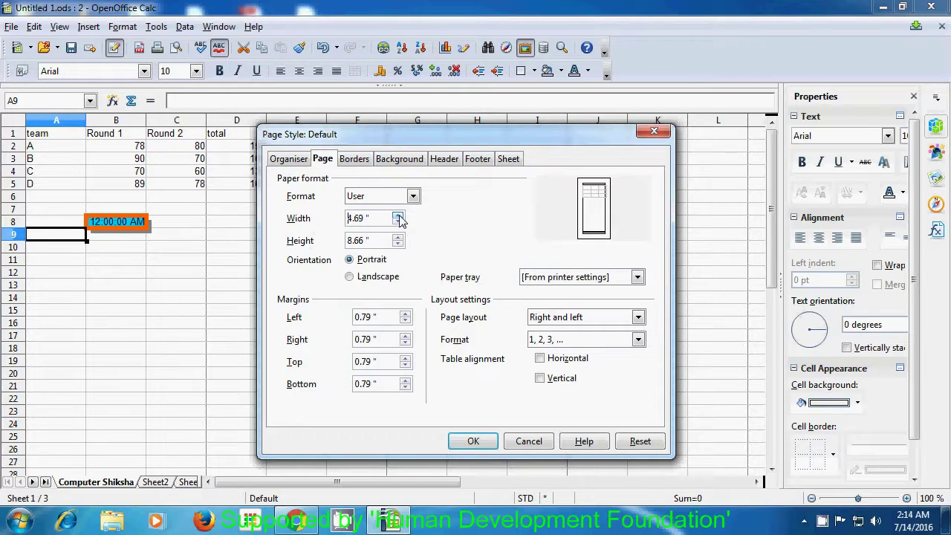
{"action": "left_click", "coordinate": [400, 216]}
{"action": "left_click", "coordinate": [399, 215]}
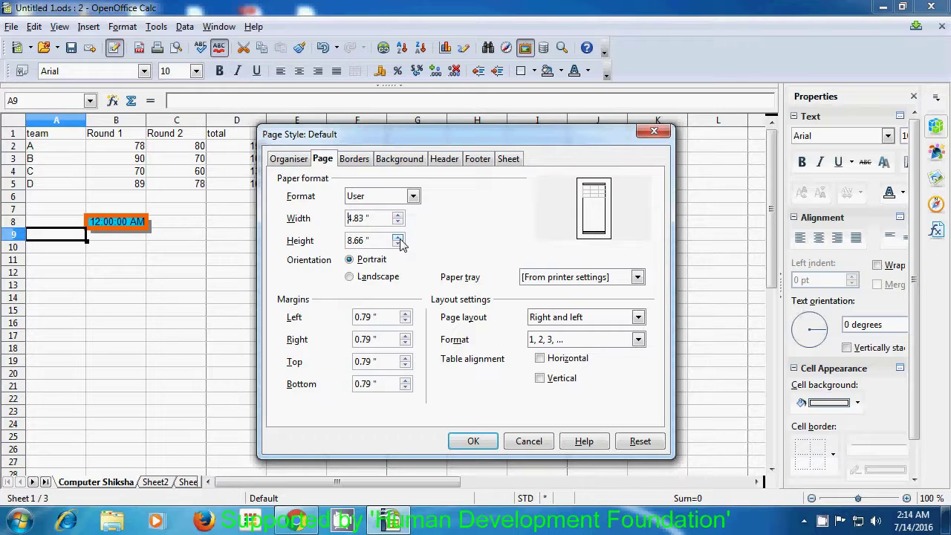
Increase the paper height in the Default page style to 9.32" and apply the change
{"action": "left_click", "coordinate": [398, 238]}
{"action": "left_click", "coordinate": [398, 238]}
{"action": "left_click", "coordinate": [398, 237]}
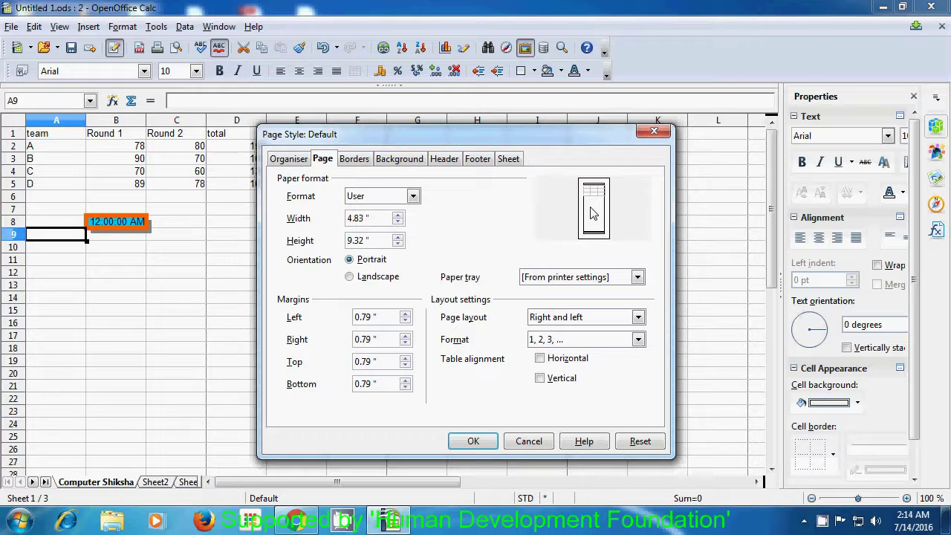
{"action": "left_click", "coordinate": [473, 441]}
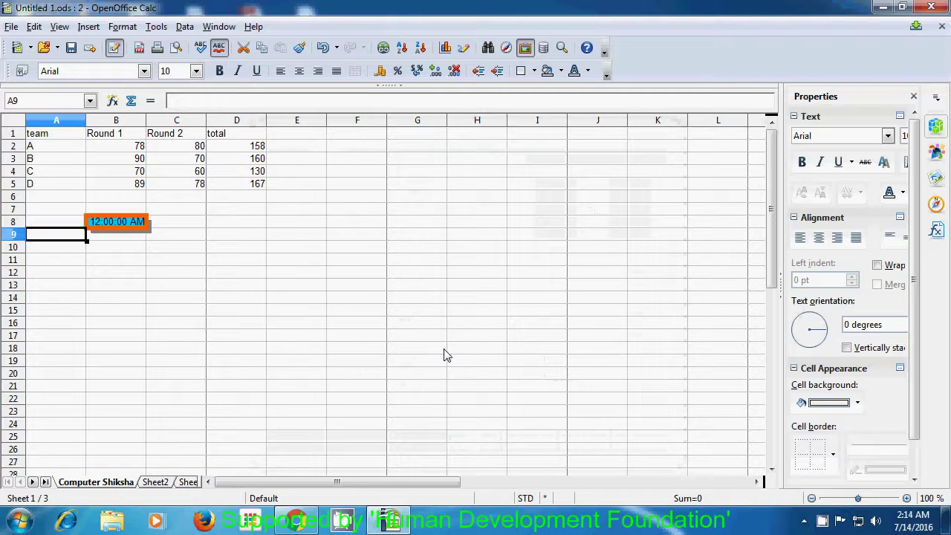
Check the enlarged custom paper size in Page Preview and return to the spreadsheet
{"action": "left_click", "coordinate": [12, 27]}
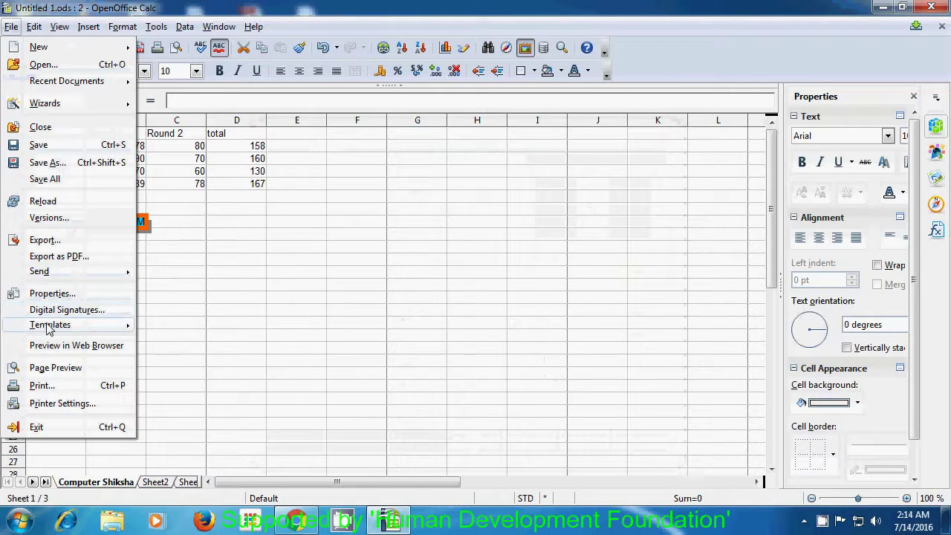
{"action": "left_click", "coordinate": [42, 369]}
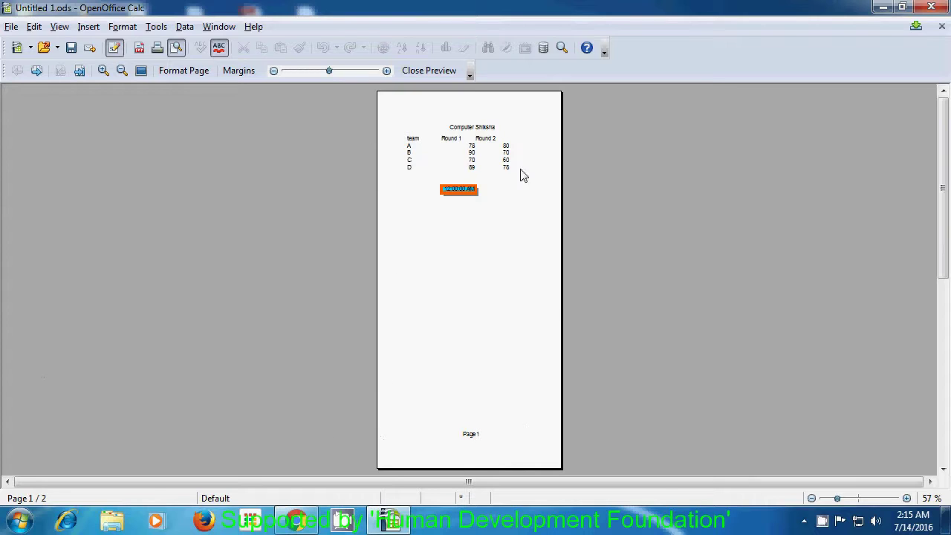
{"action": "left_click", "coordinate": [430, 71]}
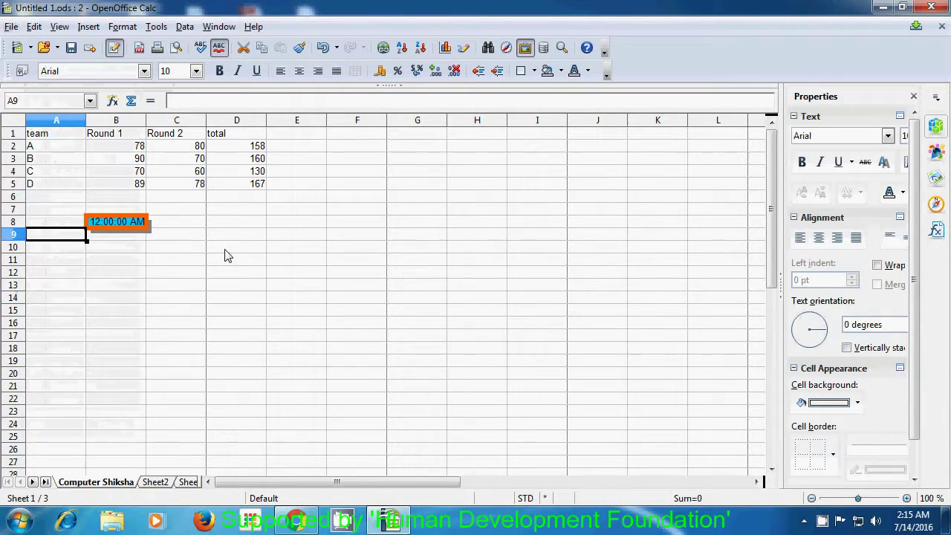
Change the page orientation of the Default page style to Landscape
{"action": "left_click", "coordinate": [123, 27]}
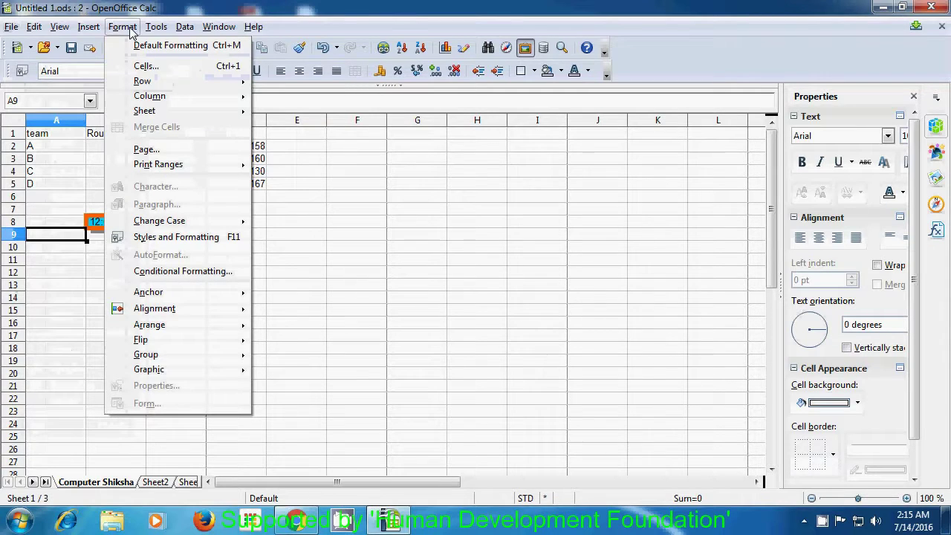
{"action": "left_click", "coordinate": [160, 150]}
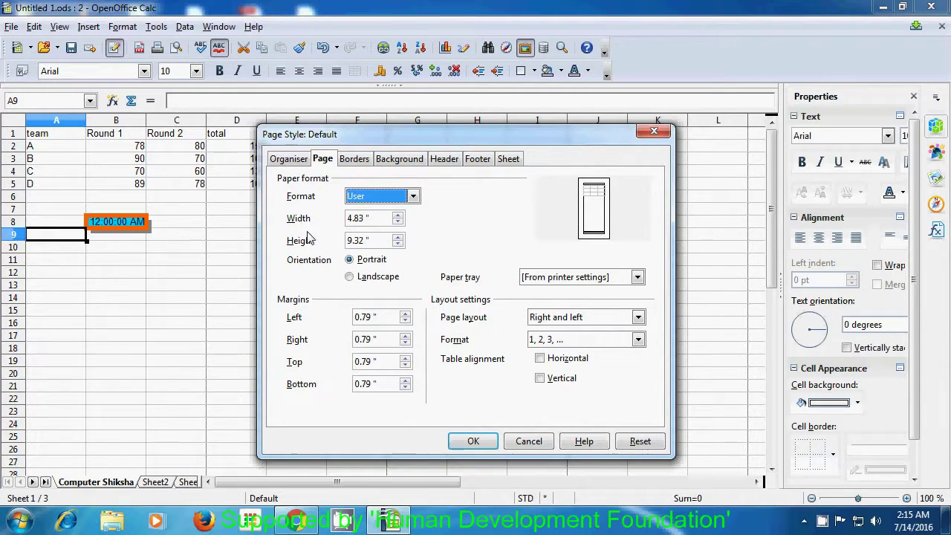
{"action": "left_click", "coordinate": [351, 264]}
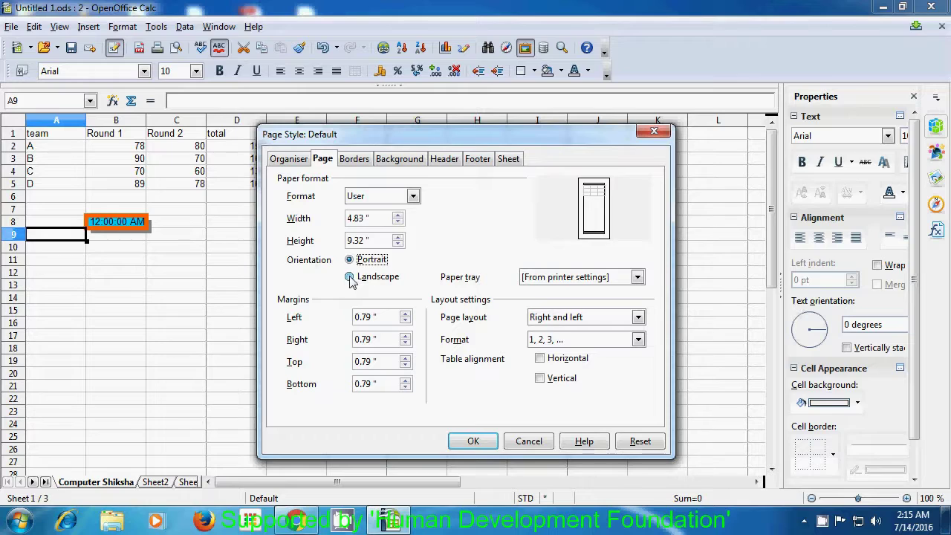
{"action": "left_click", "coordinate": [351, 277]}
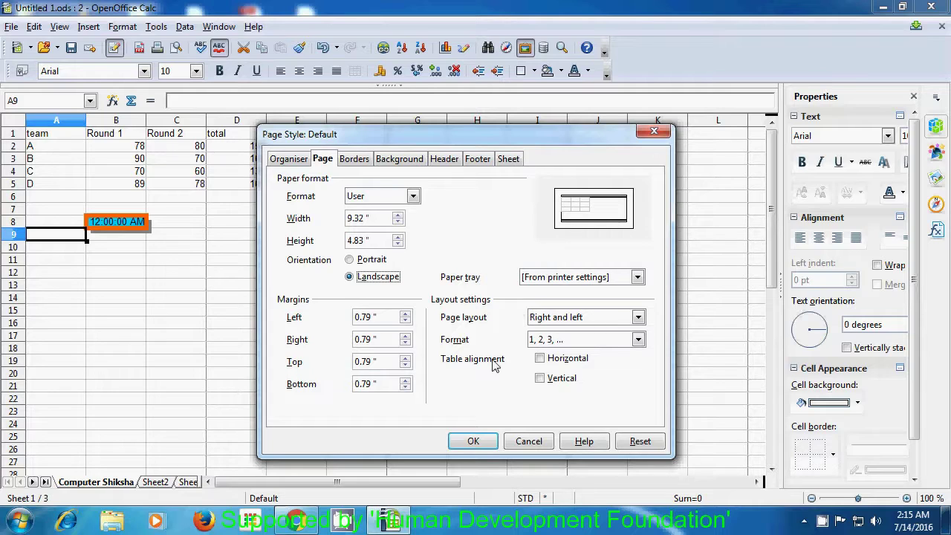
{"action": "left_click", "coordinate": [473, 441]}
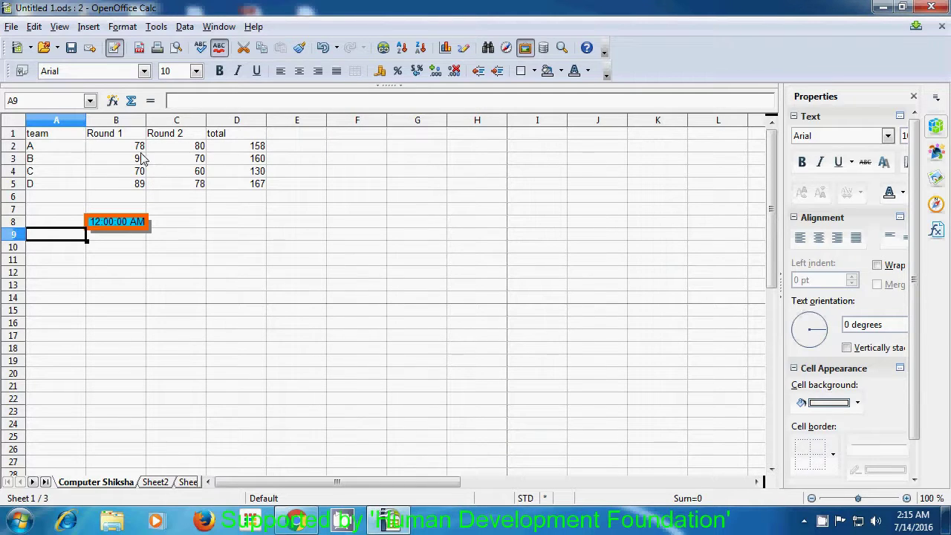
Check the landscape page layout in Page Preview and return to the spreadsheet
{"action": "left_click", "coordinate": [12, 27]}
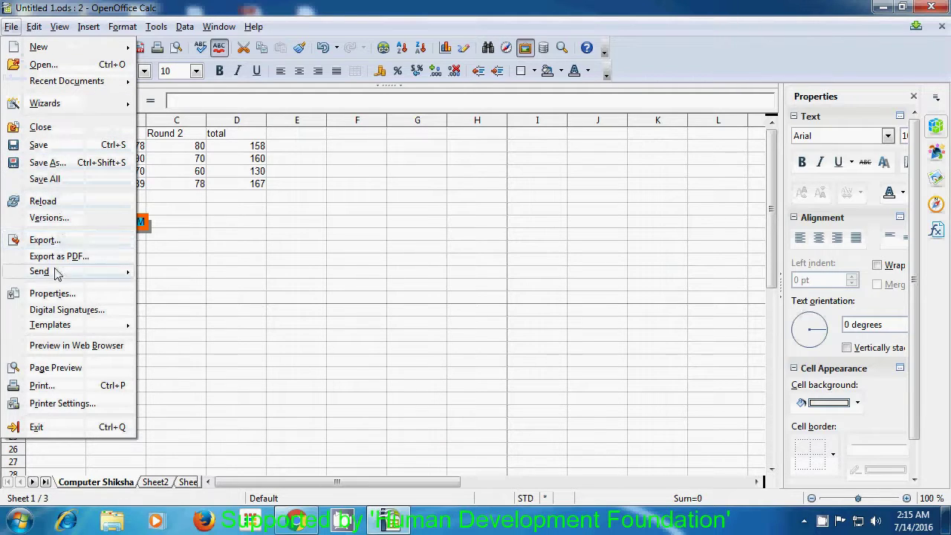
{"action": "left_click", "coordinate": [56, 368]}
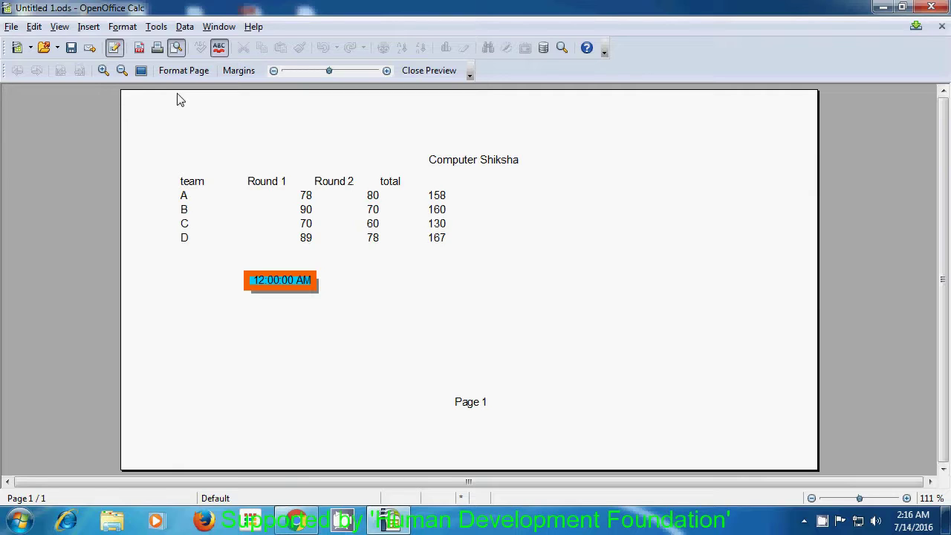
{"action": "left_click", "coordinate": [421, 76]}
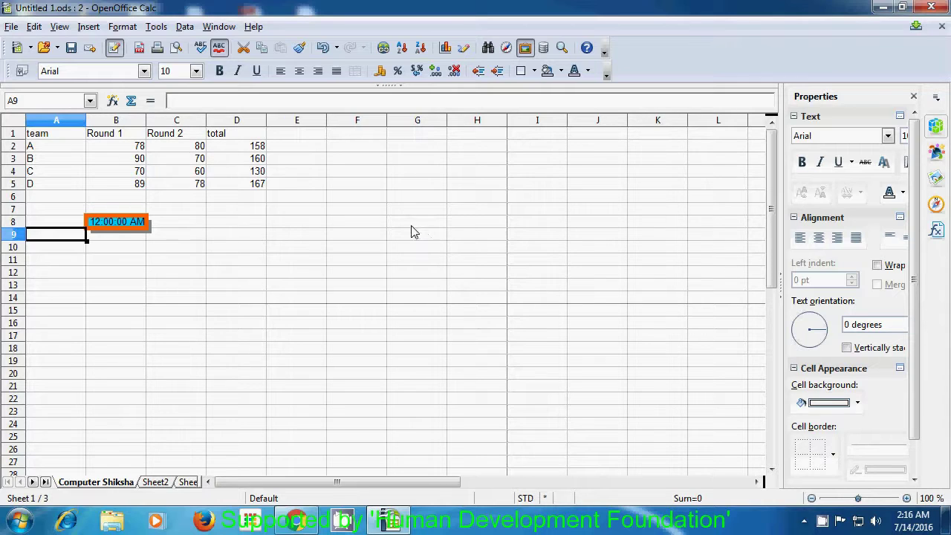
Set the page orientation of the Default page style back to Portrait
{"action": "left_click", "coordinate": [124, 27]}
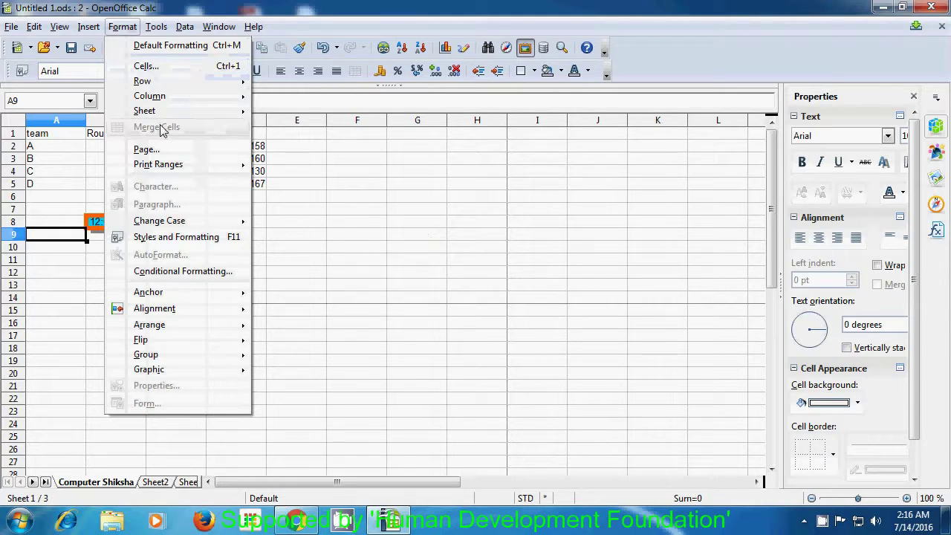
{"action": "left_click", "coordinate": [162, 149]}
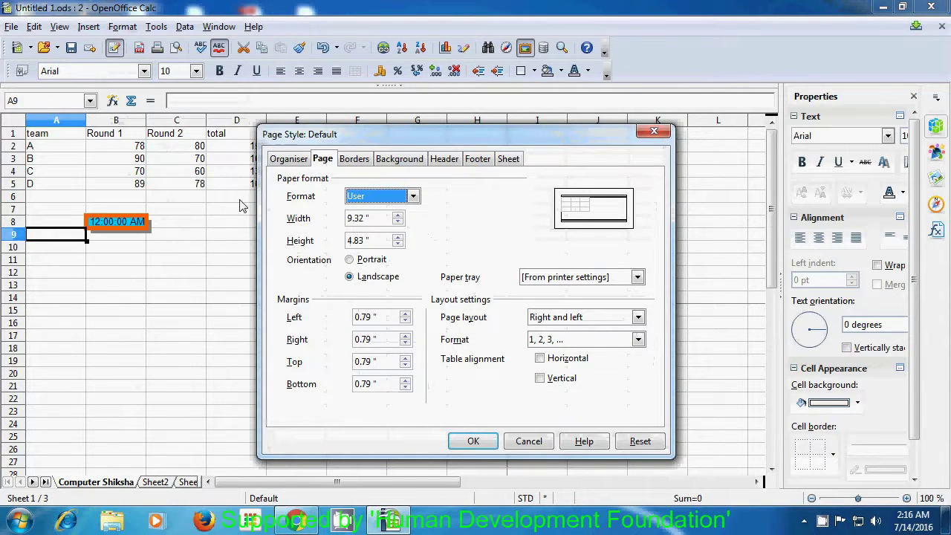
{"action": "left_click", "coordinate": [350, 260]}
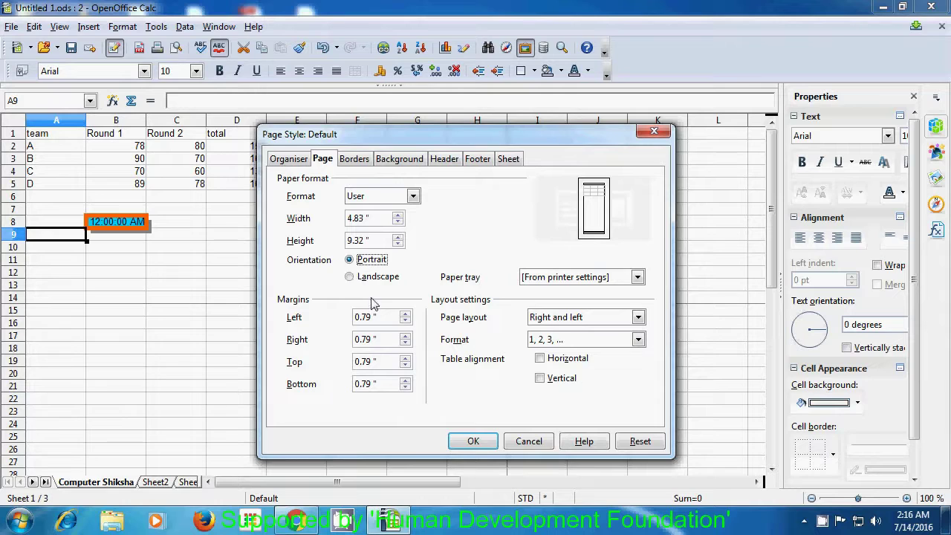
{"action": "left_click", "coordinate": [472, 442]}
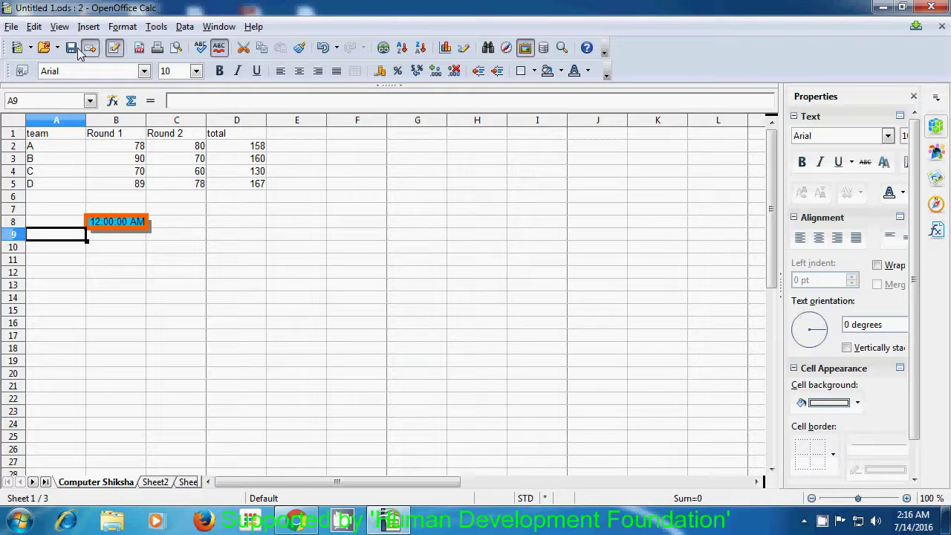
Check the portrait page layout in Page Preview and return to the spreadsheet
{"action": "left_click", "coordinate": [13, 29]}
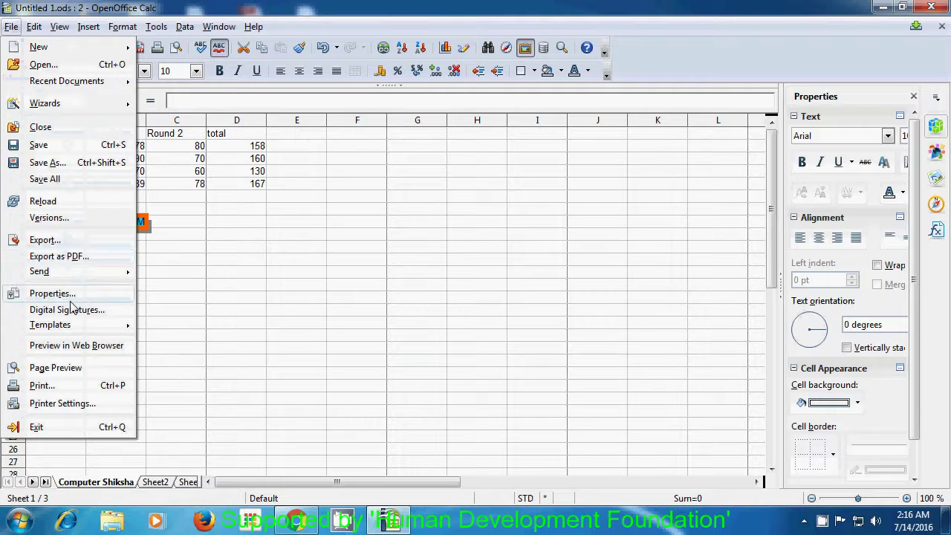
{"action": "left_click", "coordinate": [63, 368]}
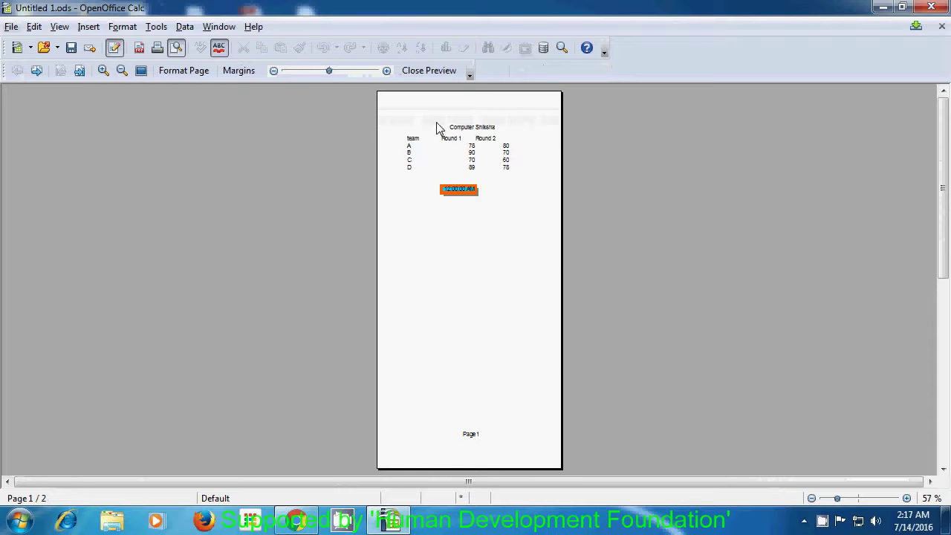
{"action": "left_click", "coordinate": [421, 72]}
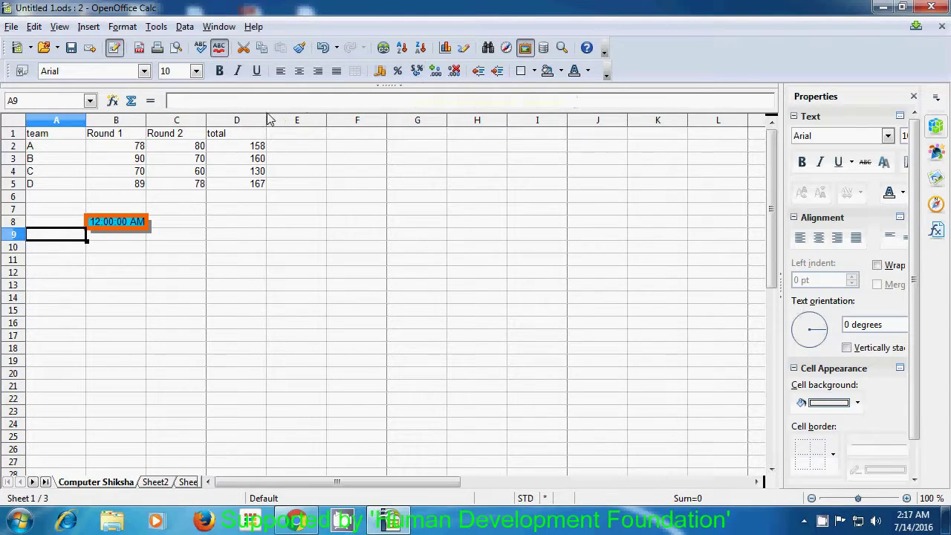
Increase the left page margin in the Default page style to 1.23" and apply it
{"action": "left_click", "coordinate": [124, 29]}
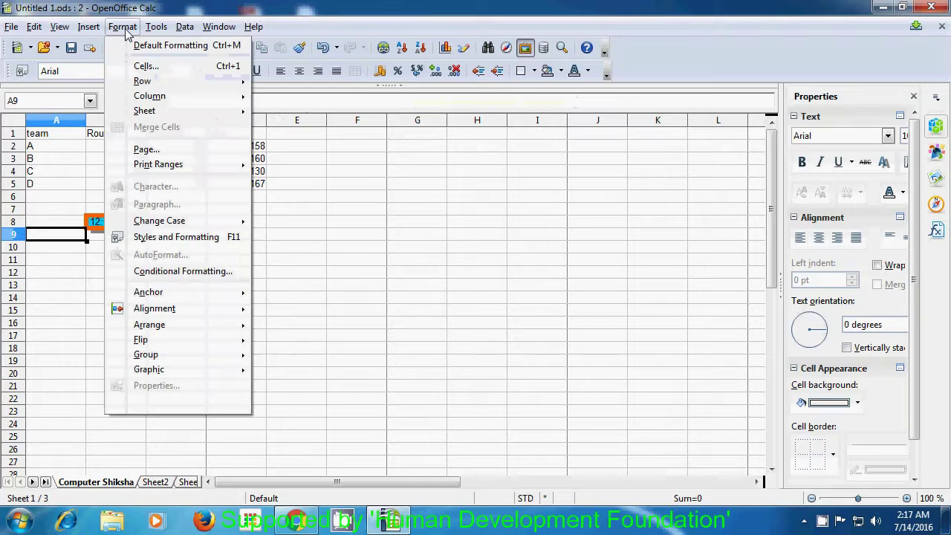
{"action": "left_click", "coordinate": [146, 149]}
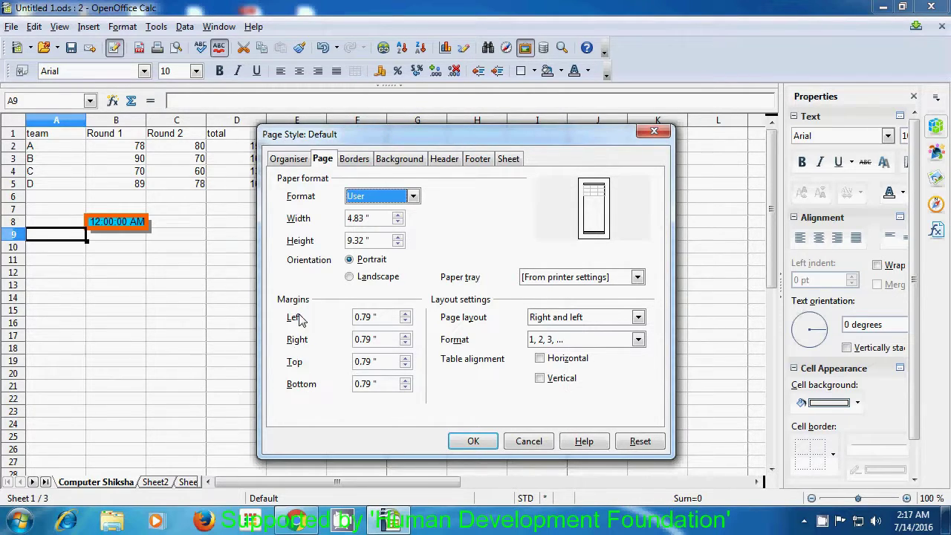
{"action": "left_click", "coordinate": [405, 313]}
{"action": "left_click", "coordinate": [405, 315]}
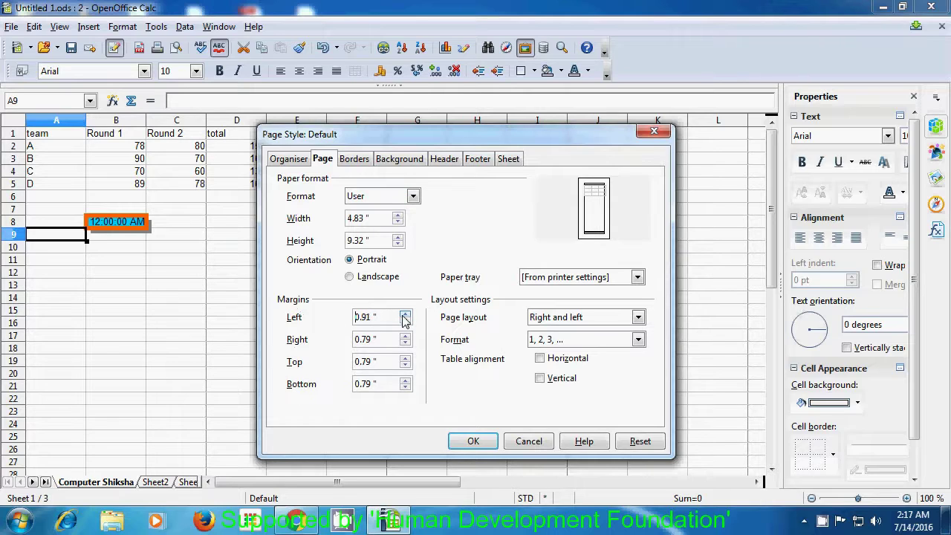
{"action": "left_click", "coordinate": [405, 314]}
{"action": "left_click", "coordinate": [405, 314]}
{"action": "left_click", "coordinate": [405, 315]}
{"action": "left_click", "coordinate": [473, 442]}
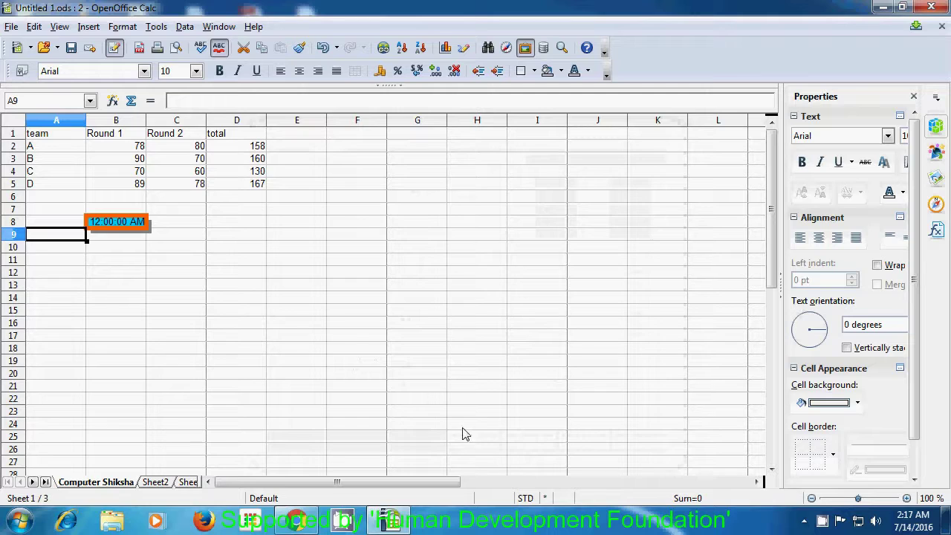
Check the effect of the wider left margin in Page Preview and return to the spreadsheet
{"action": "left_click", "coordinate": [11, 27]}
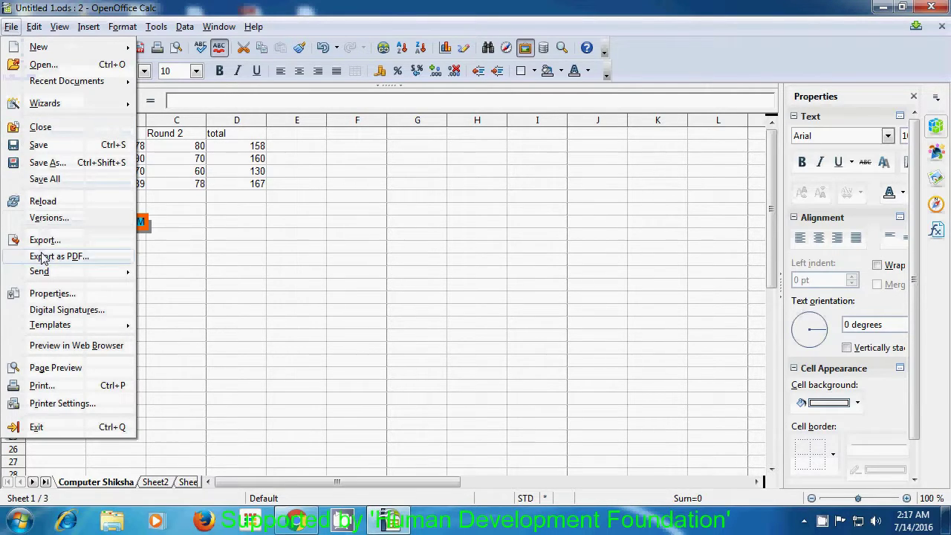
{"action": "left_click", "coordinate": [55, 368]}
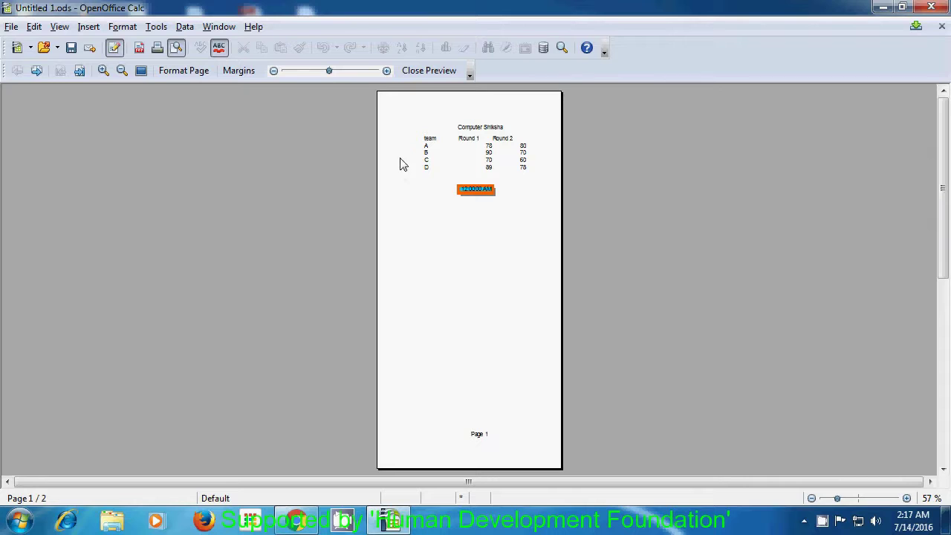
{"action": "left_click", "coordinate": [420, 71]}
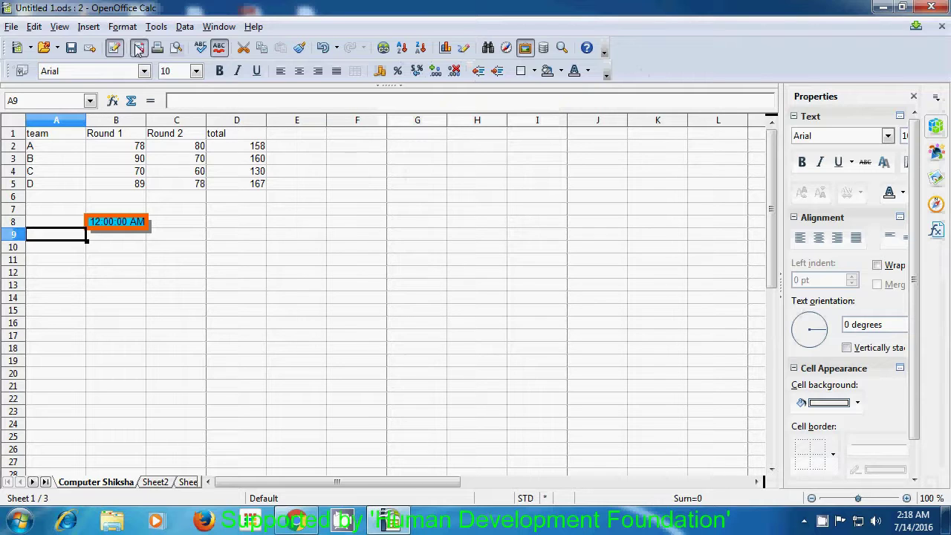
Increase the right page margin in the Default page style to 1.35" and apply it
{"action": "left_click", "coordinate": [120, 26]}
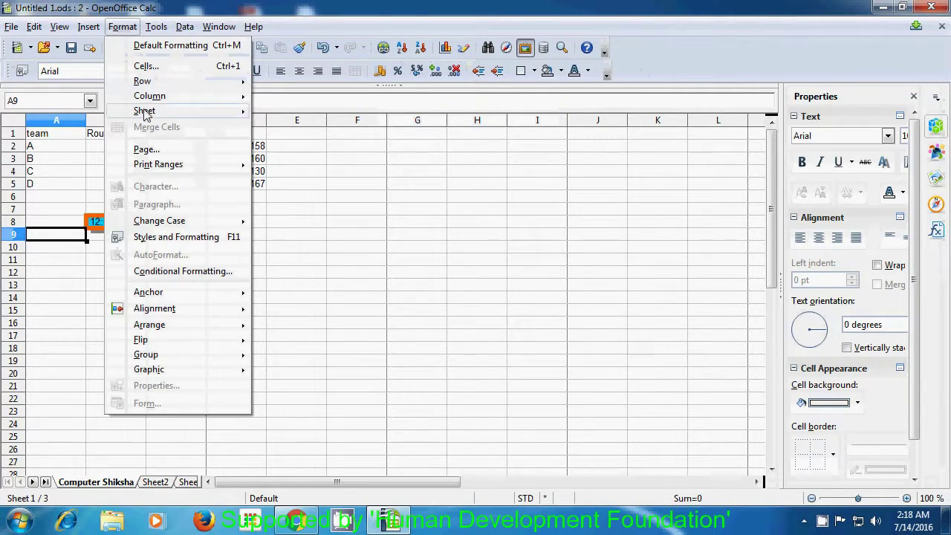
{"action": "left_click", "coordinate": [147, 149]}
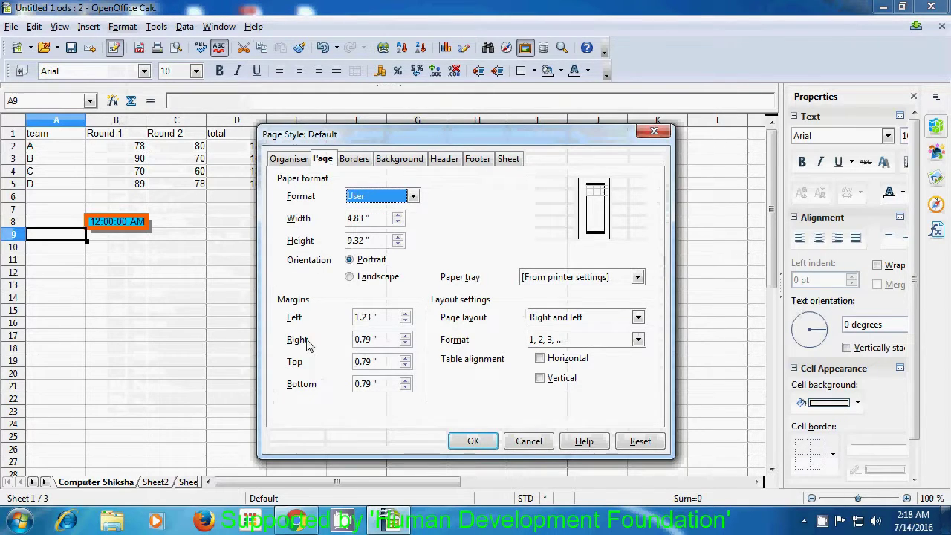
{"action": "left_click", "coordinate": [405, 336]}
{"action": "left_click", "coordinate": [405, 336]}
{"action": "left_click", "coordinate": [405, 336]}
{"action": "left_click", "coordinate": [405, 336]}
{"action": "left_click", "coordinate": [406, 337]}
{"action": "left_click", "coordinate": [406, 337]}
{"action": "left_click", "coordinate": [406, 337]}
{"action": "left_click", "coordinate": [406, 337]}
{"action": "left_click", "coordinate": [406, 336]}
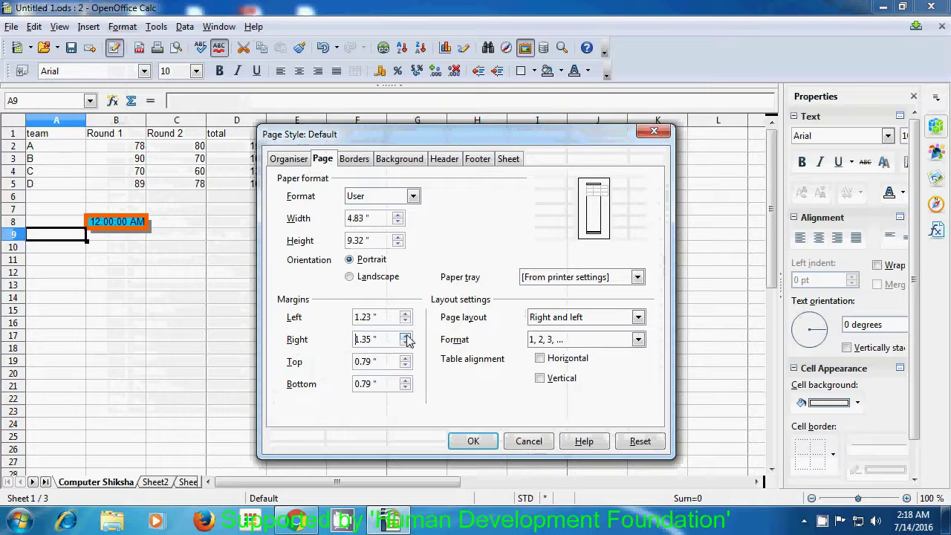
{"action": "left_click", "coordinate": [461, 446]}
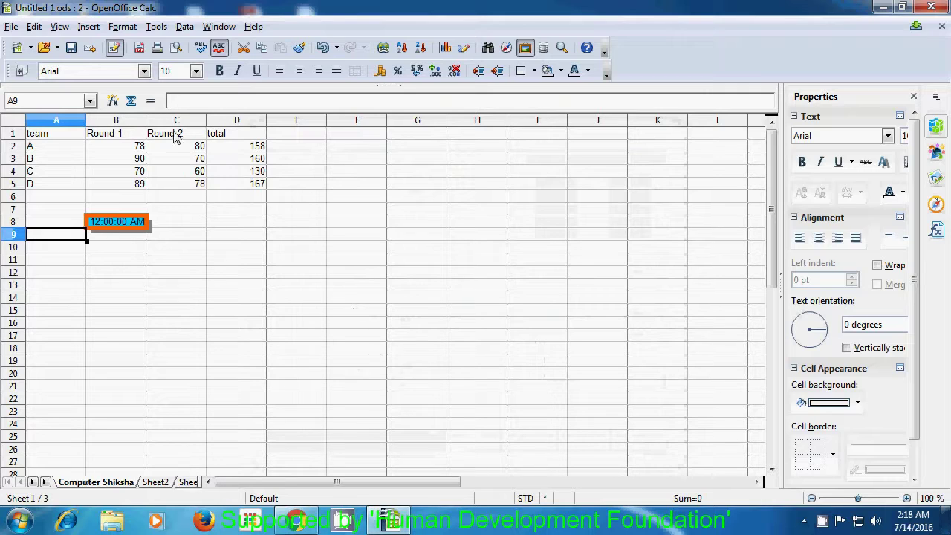
Check the effect of the wider right margin in Page Preview and return to the spreadsheet
{"action": "left_click", "coordinate": [11, 26]}
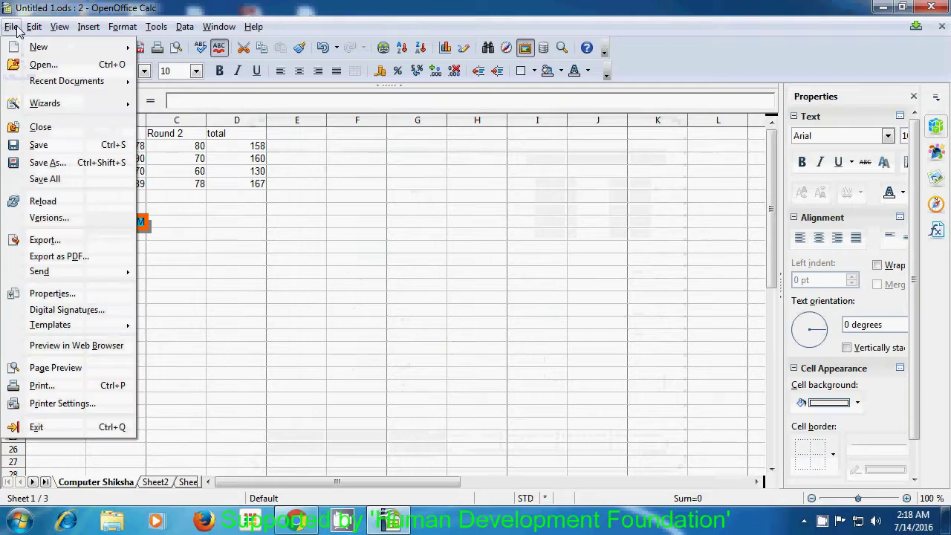
{"action": "mouse_move", "coordinate": [12, 34]}
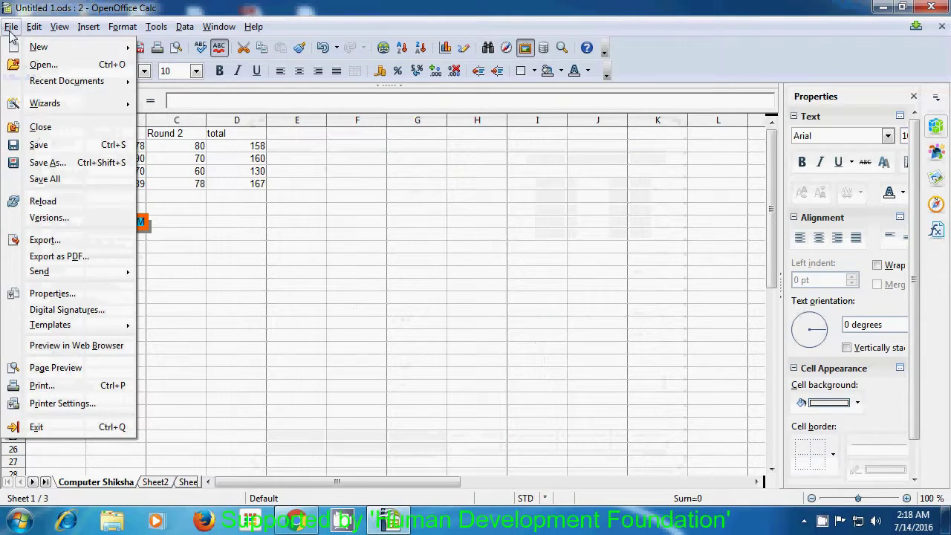
{"action": "left_click", "coordinate": [63, 369]}
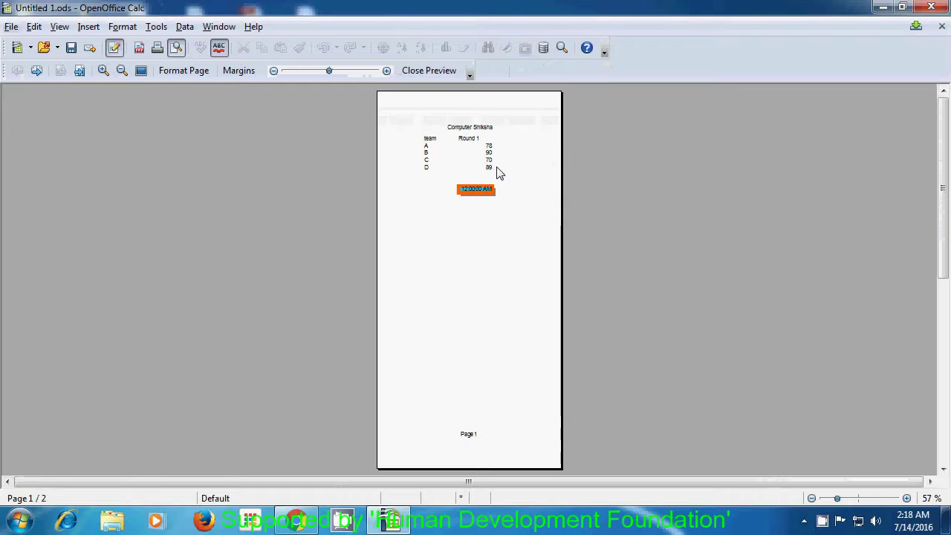
{"action": "left_click", "coordinate": [429, 71]}
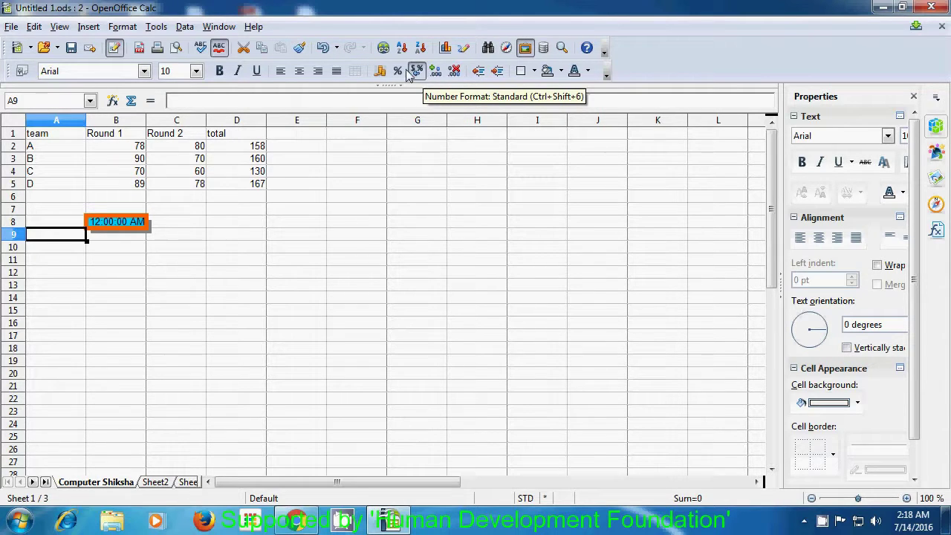
Review the top and bottom margin settings in the Default page style and close the dialog without changes
{"action": "left_click", "coordinate": [123, 28]}
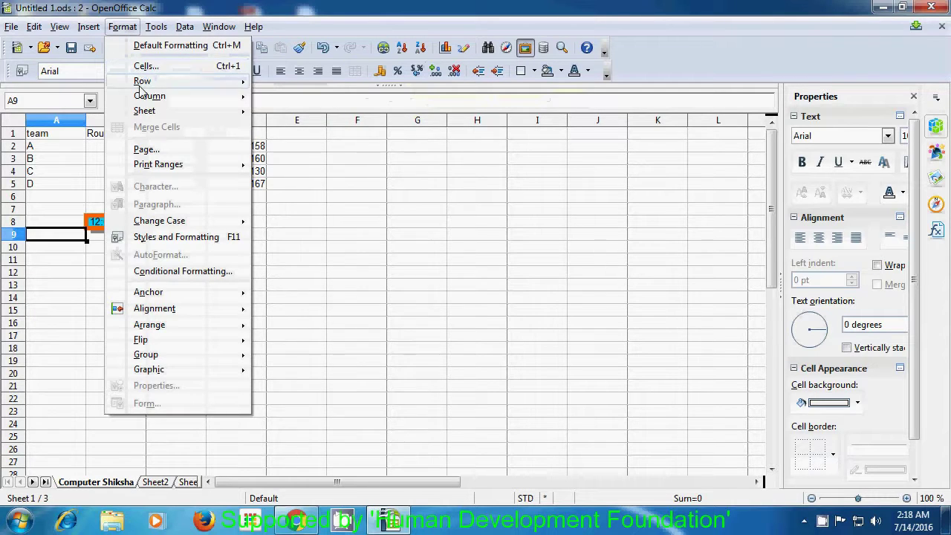
{"action": "left_click", "coordinate": [148, 149]}
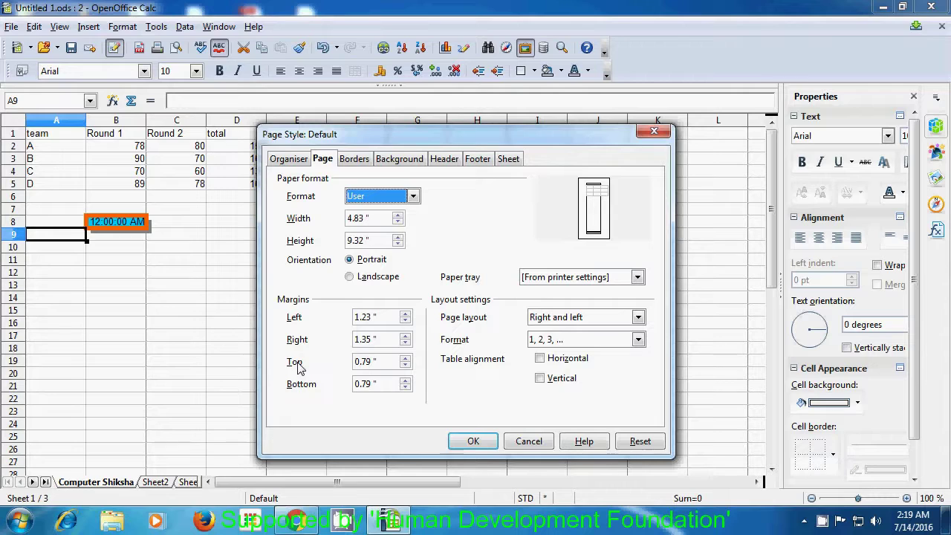
{"action": "left_click", "coordinate": [654, 131]}
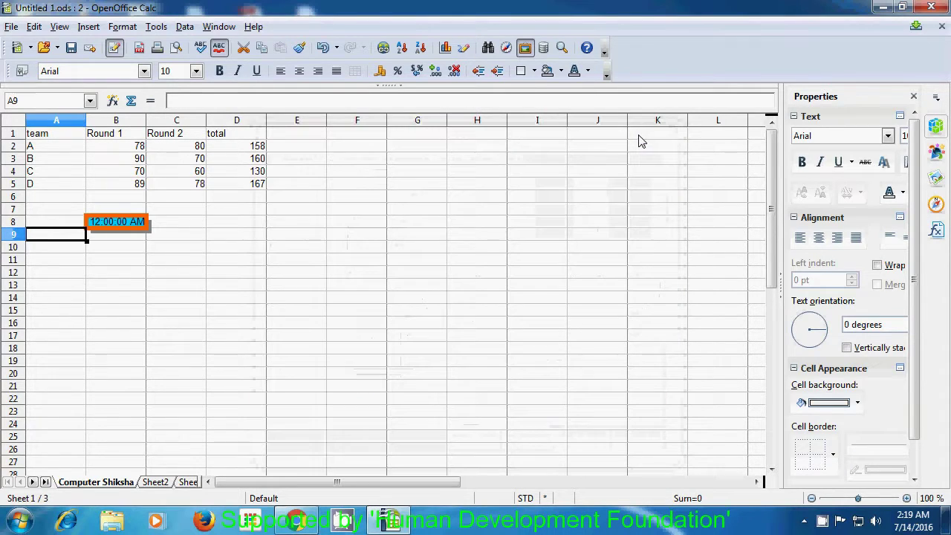
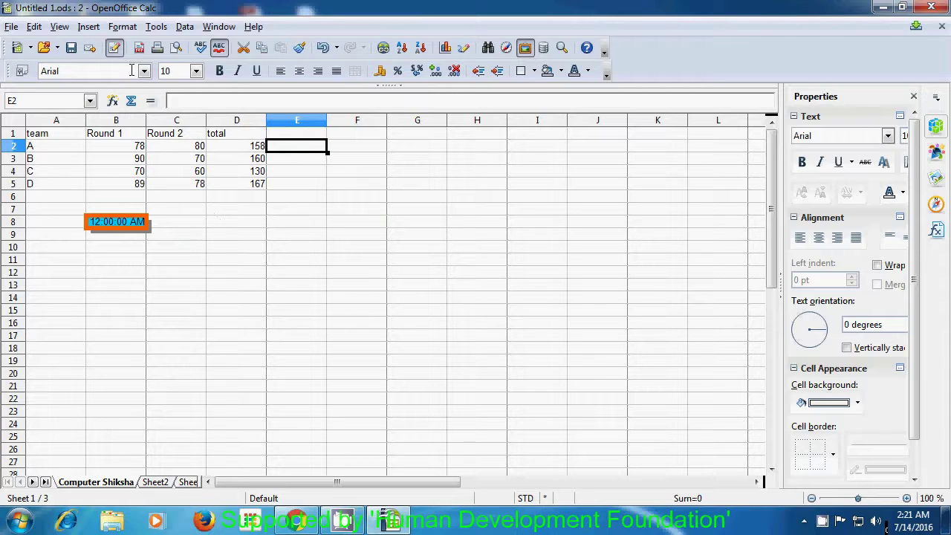
Give the Default page style a border on all four sides with the last 9.00 pt double-line style in Sky blue 1
{"action": "left_click", "coordinate": [123, 28]}
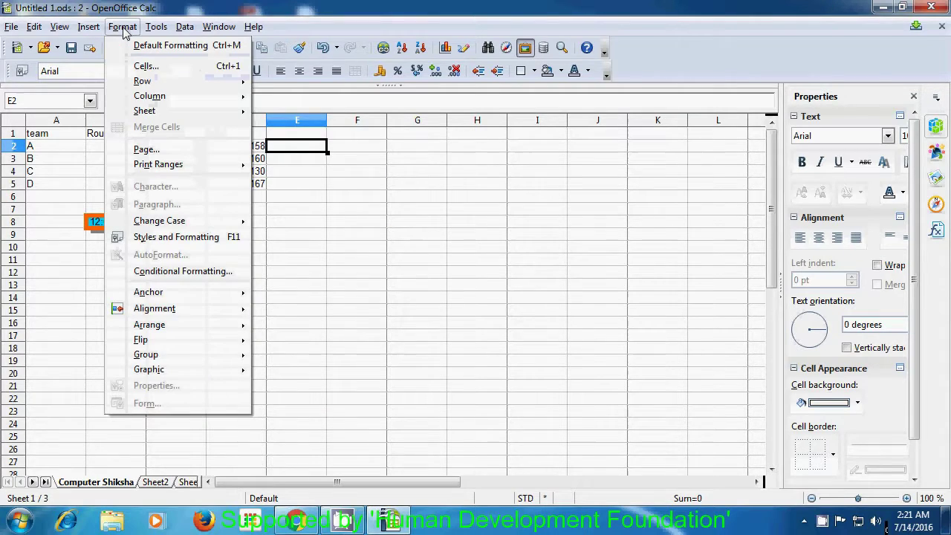
{"action": "left_click", "coordinate": [145, 149]}
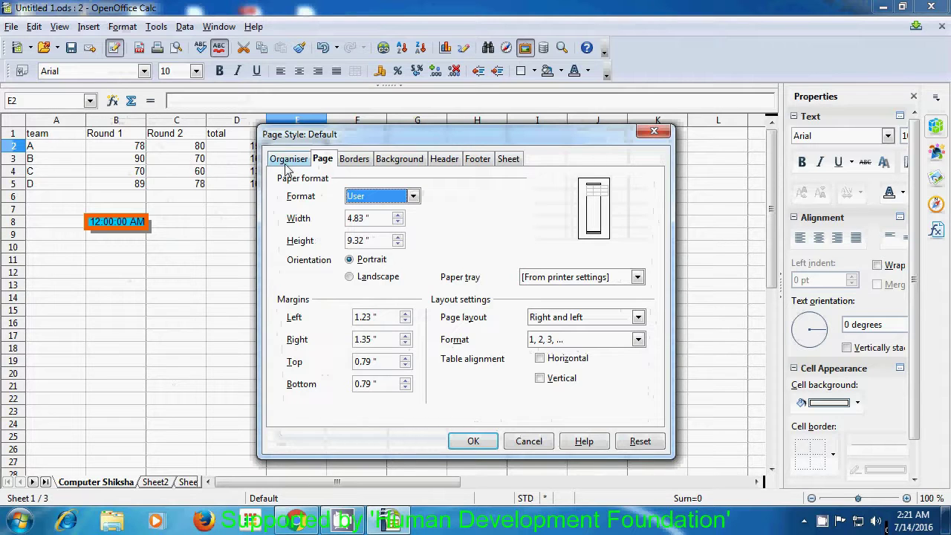
{"action": "left_click", "coordinate": [354, 159]}
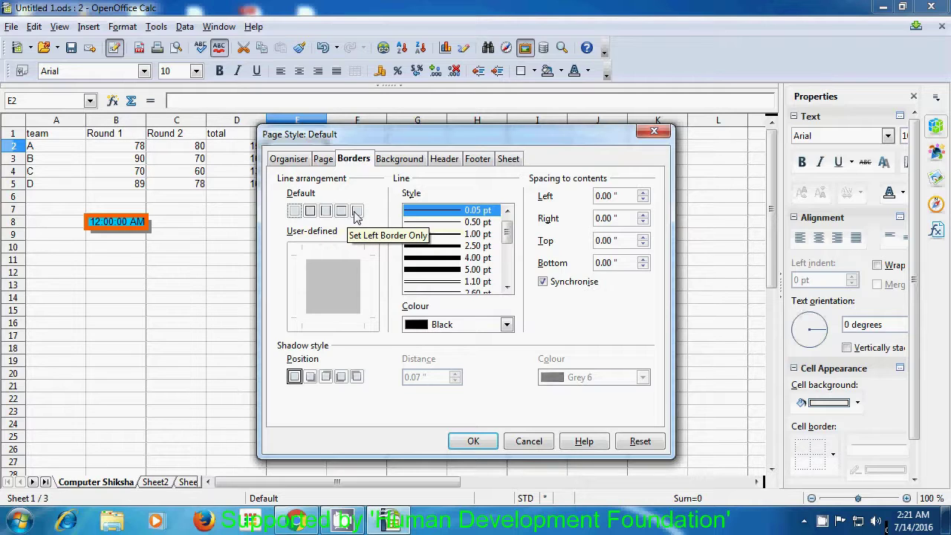
{"action": "left_click", "coordinate": [311, 212]}
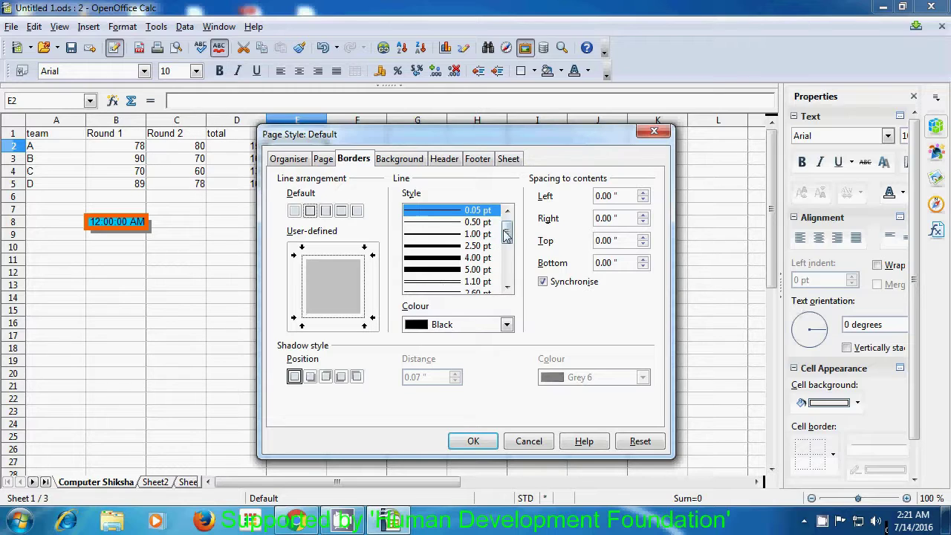
{"action": "left_click_drag", "start_coordinate": [507, 234], "coordinate": [508, 272]}
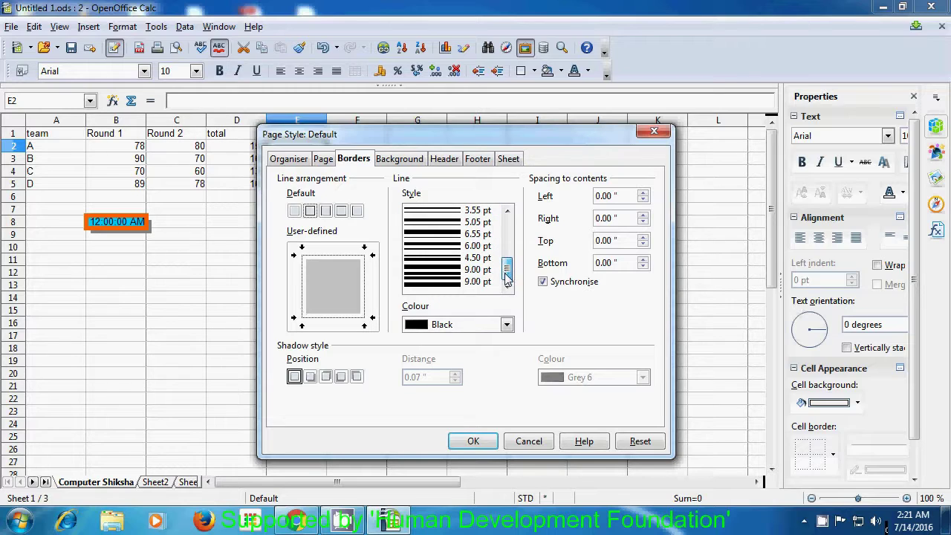
{"action": "left_click", "coordinate": [443, 284]}
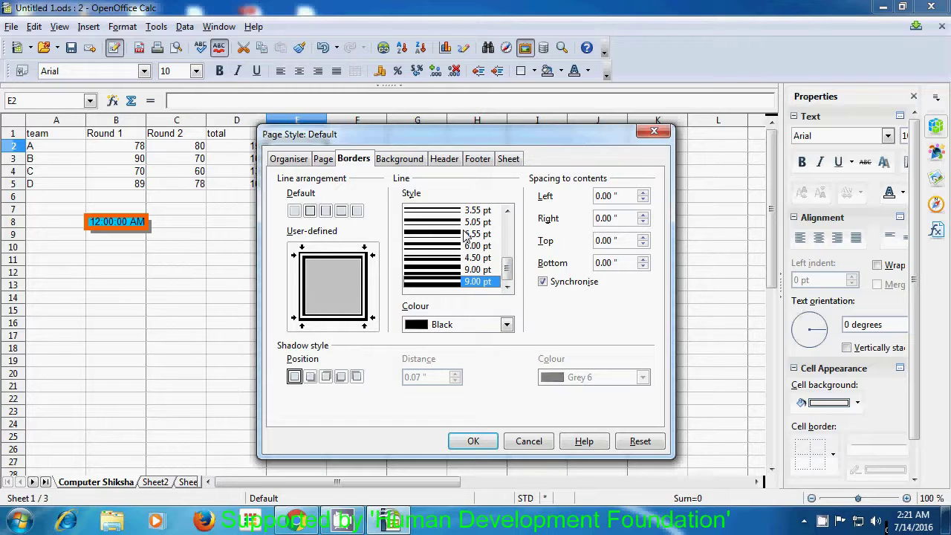
{"action": "left_click", "coordinate": [505, 325]}
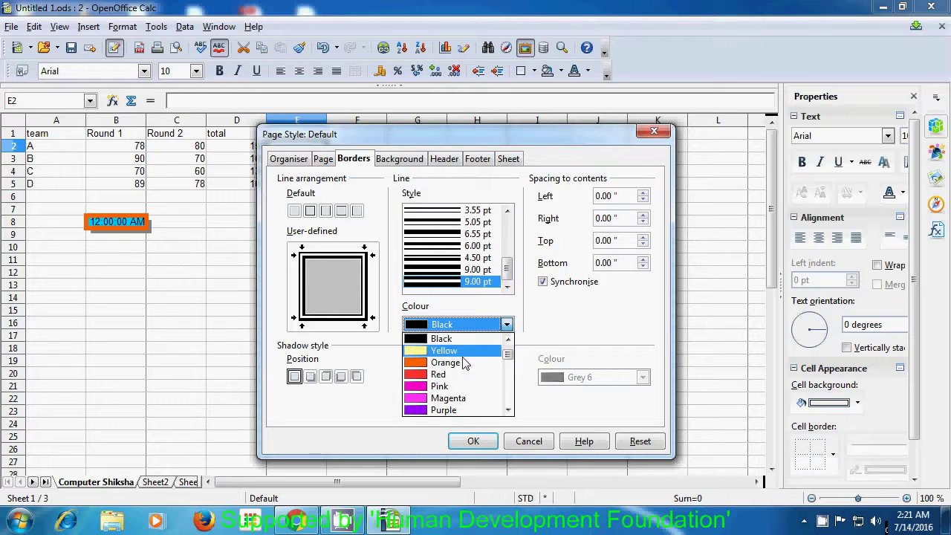
{"action": "mouse_move", "coordinate": [507, 355]}
{"action": "left_mouse_down"}
{"action": "mouse_move", "coordinate": [508, 407]}
{"action": "mouse_move", "coordinate": [510, 346]}
{"action": "mouse_move", "coordinate": [512, 361]}
{"action": "left_mouse_up"}
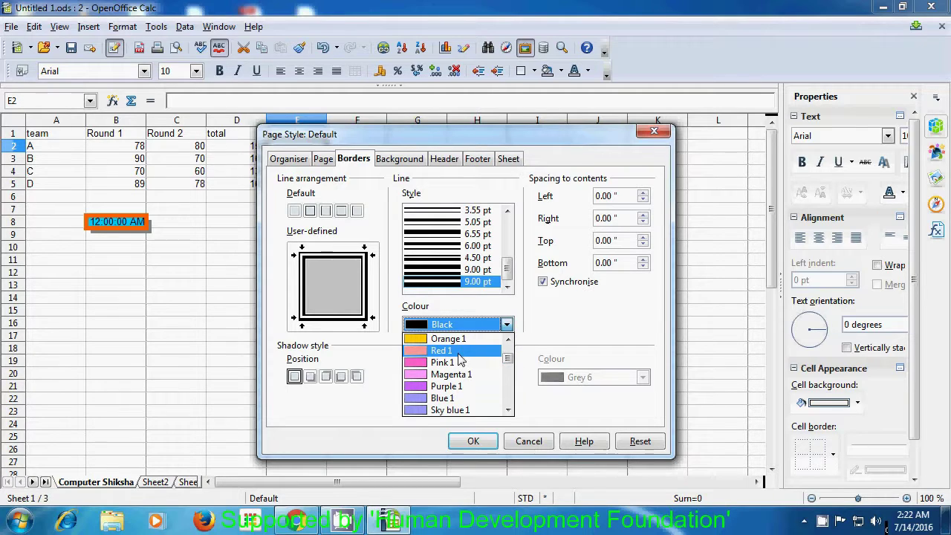
{"action": "left_click", "coordinate": [455, 409]}
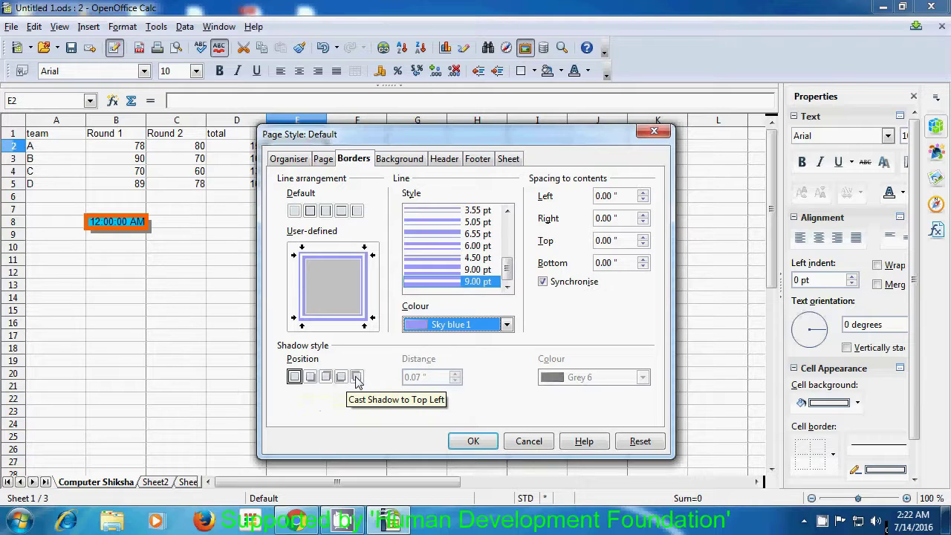
Add a bottom-right shadow to the page border with a 0.07" distance and Blue 6 colour, and apply the page style
{"action": "left_click", "coordinate": [310, 377]}
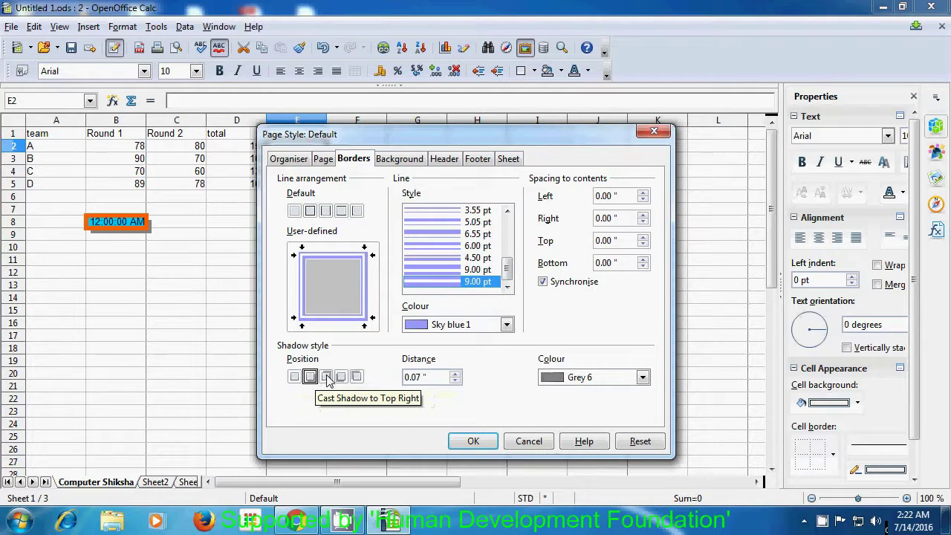
{"action": "left_click", "coordinate": [456, 375]}
{"action": "left_click", "coordinate": [456, 381]}
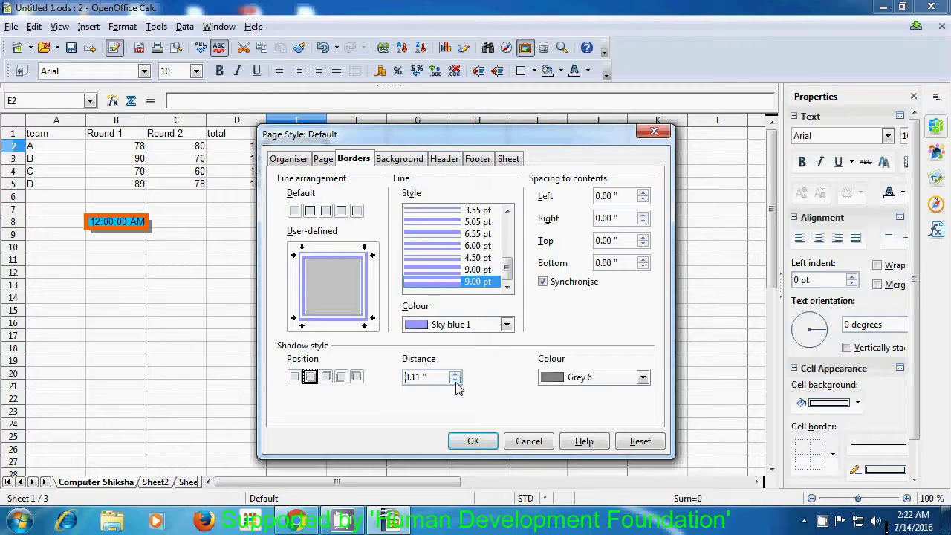
{"action": "left_click", "coordinate": [455, 382]}
{"action": "left_click", "coordinate": [456, 375]}
{"action": "left_click", "coordinate": [642, 379]}
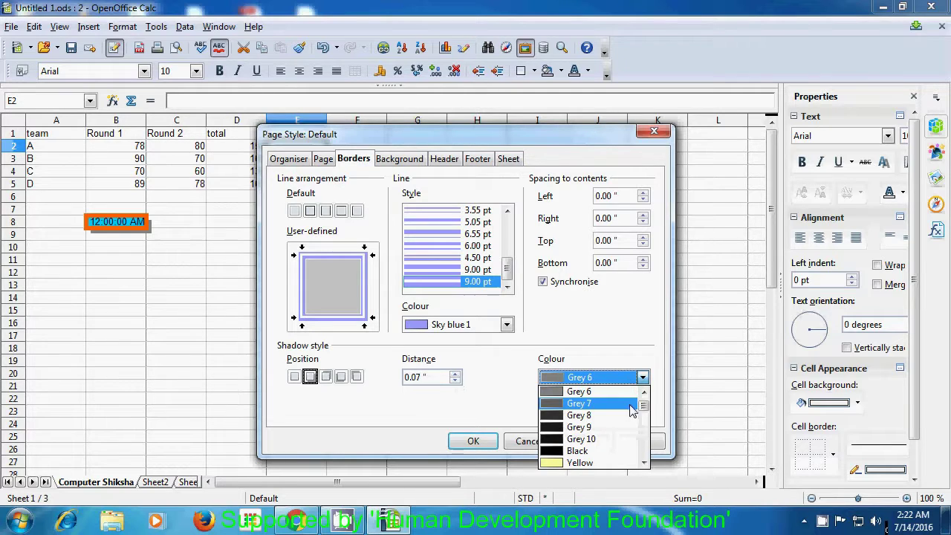
{"action": "left_click_drag", "start_coordinate": [643, 400], "coordinate": [643, 433]}
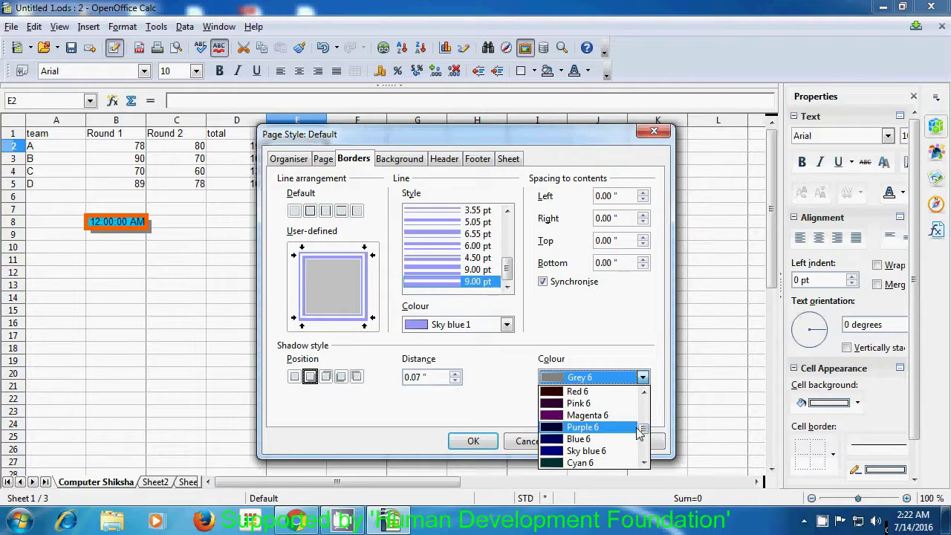
{"action": "left_click", "coordinate": [593, 440]}
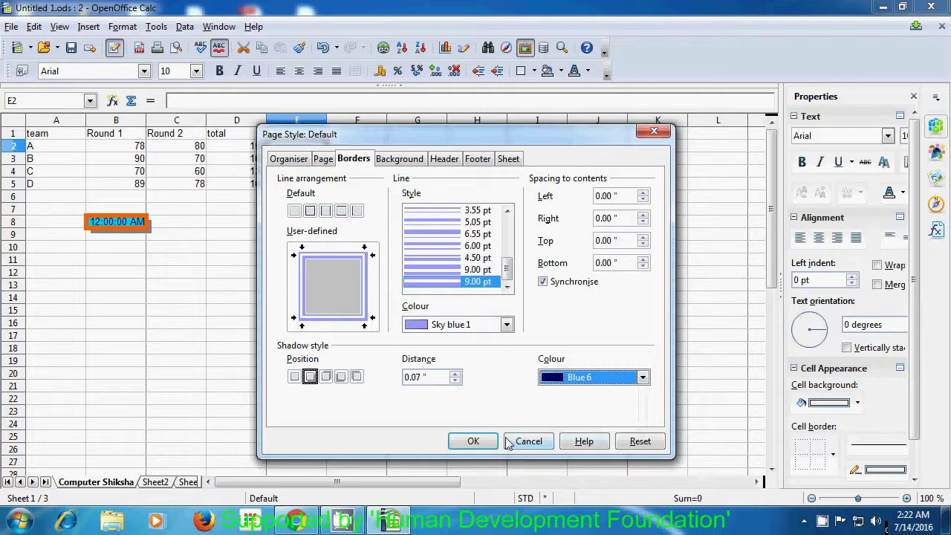
{"action": "left_click", "coordinate": [482, 445]}
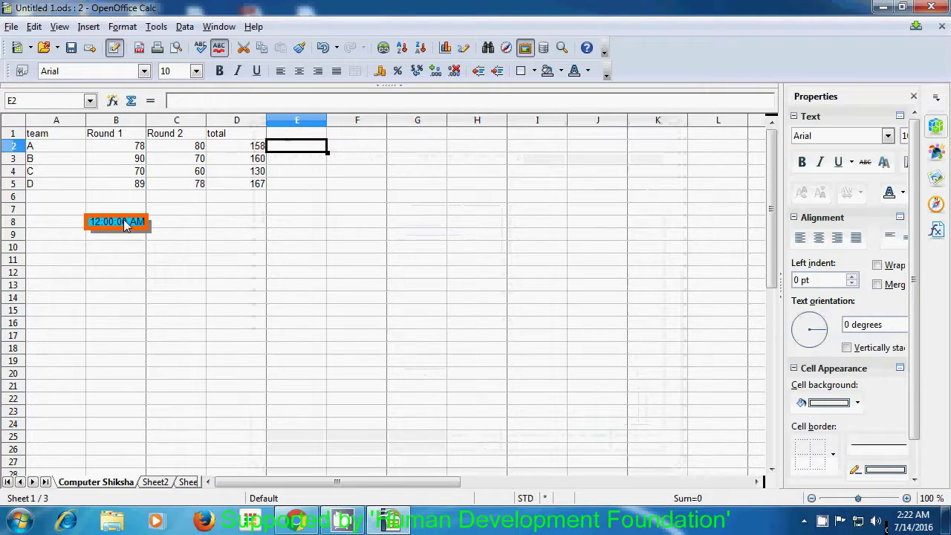
Check the page border and its shadow in Page Preview and return to the spreadsheet
{"action": "left_click", "coordinate": [9, 26]}
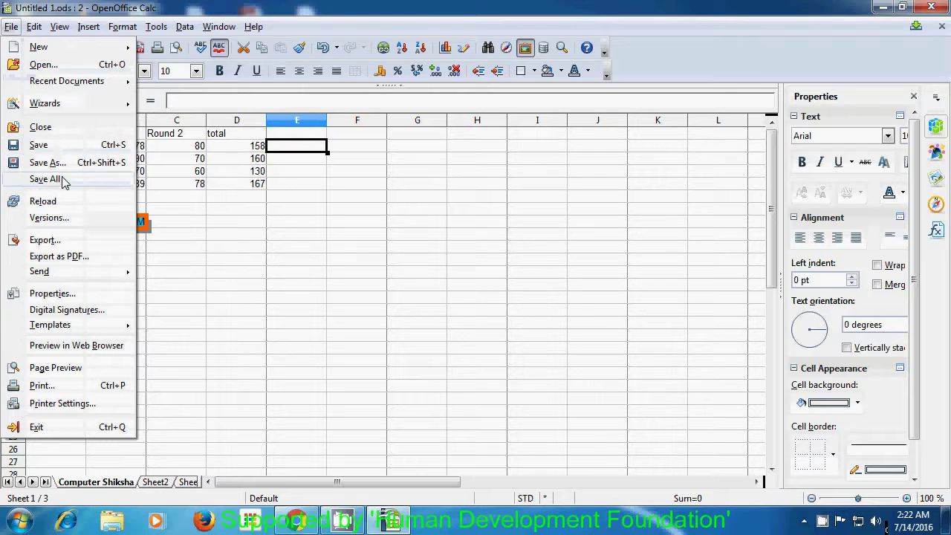
{"action": "left_click", "coordinate": [41, 367]}
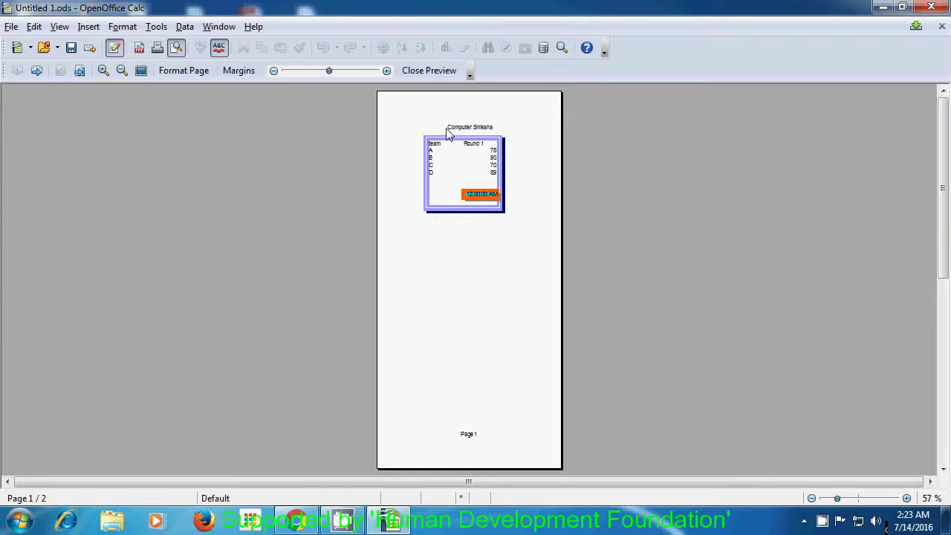
{"action": "left_click", "coordinate": [428, 73]}
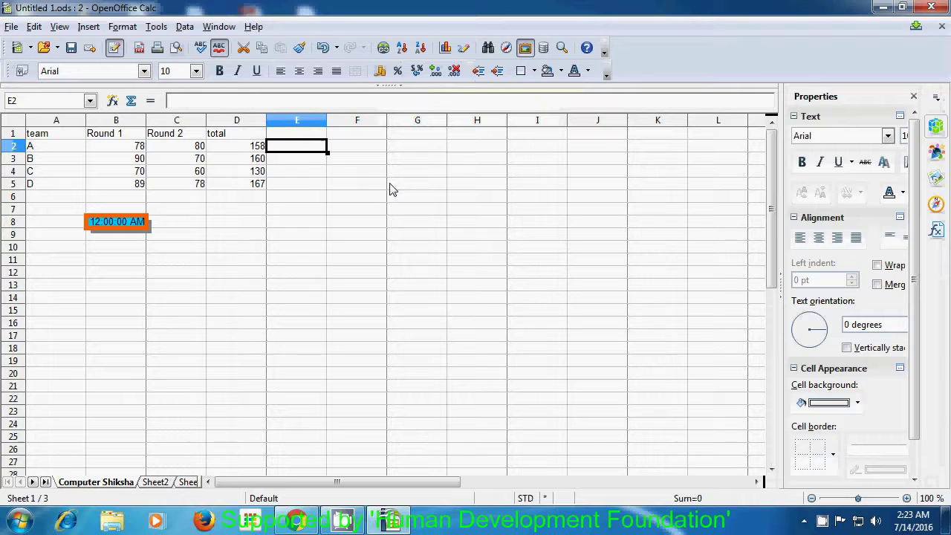
Set the Default page style's background colour to Yellow 1 and apply it
{"action": "left_click", "coordinate": [135, 32]}
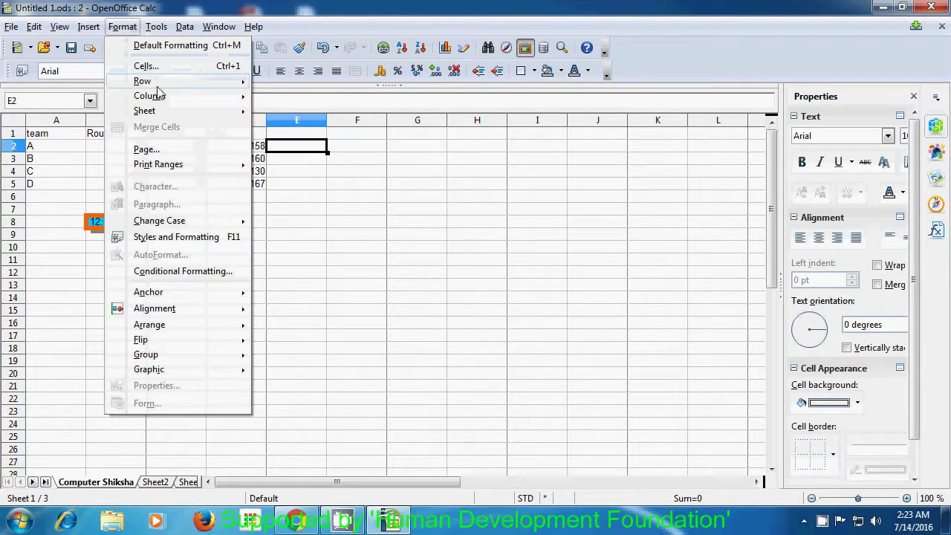
{"action": "left_click", "coordinate": [147, 150]}
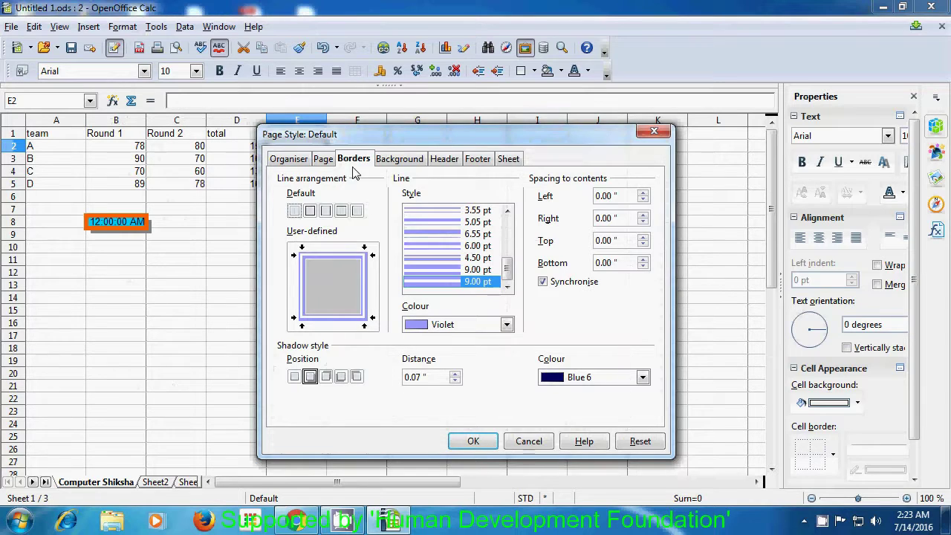
{"action": "left_click", "coordinate": [394, 164]}
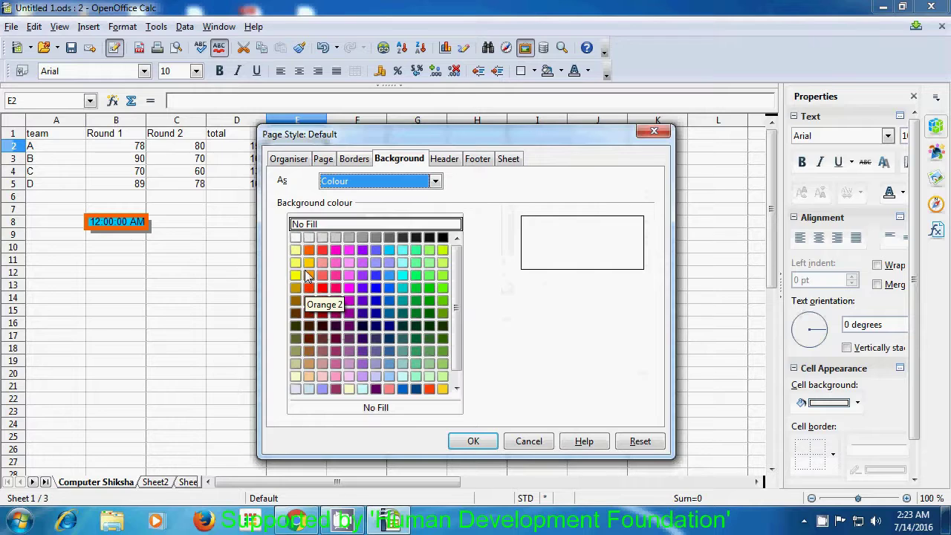
{"action": "left_click", "coordinate": [296, 264]}
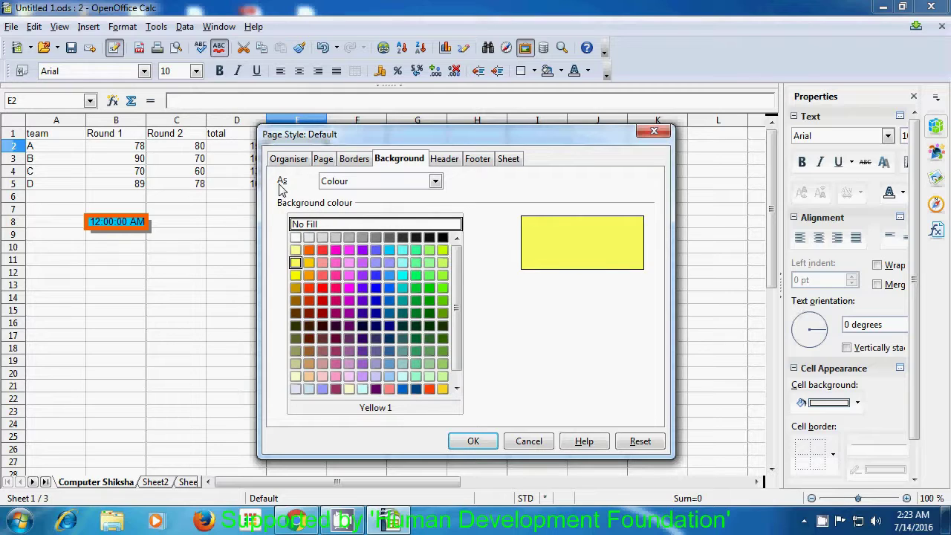
{"action": "left_click", "coordinate": [426, 185]}
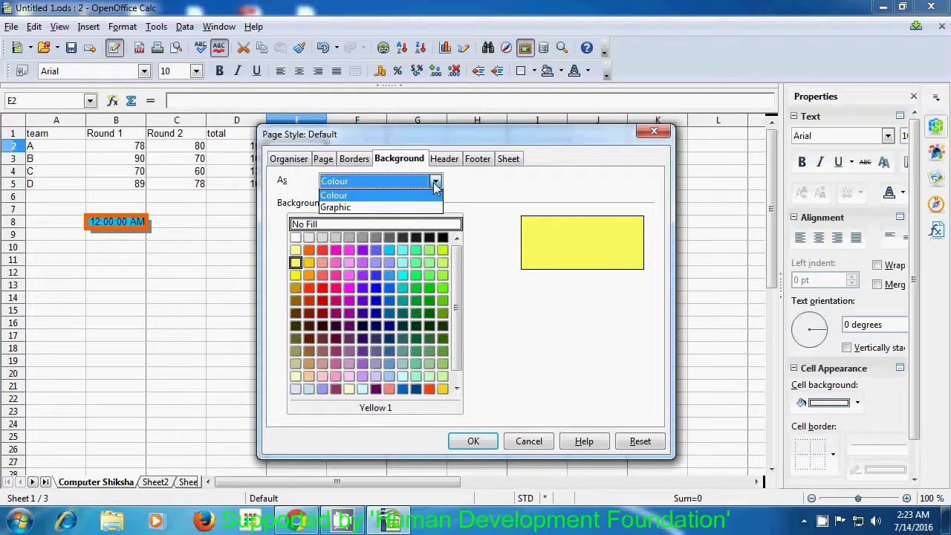
{"action": "left_click", "coordinate": [291, 279]}
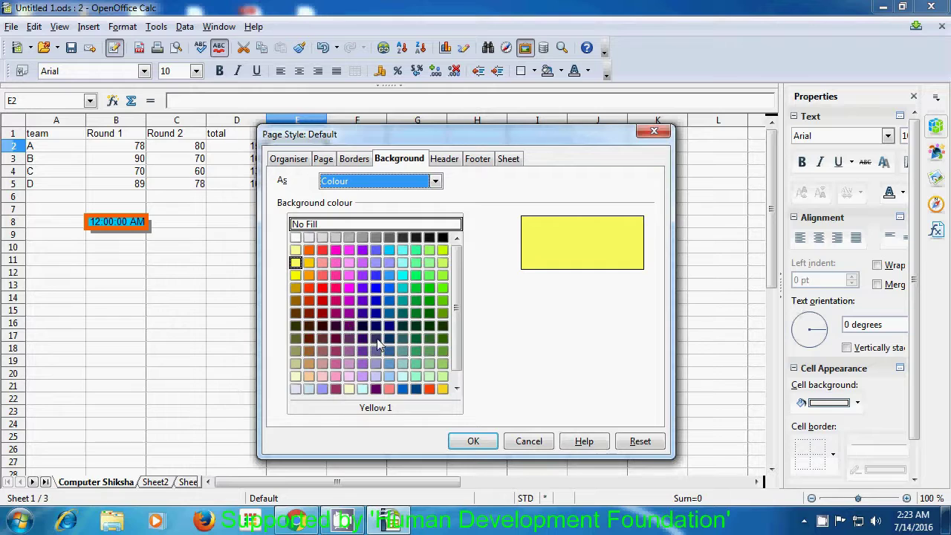
{"action": "left_click", "coordinate": [473, 443]}
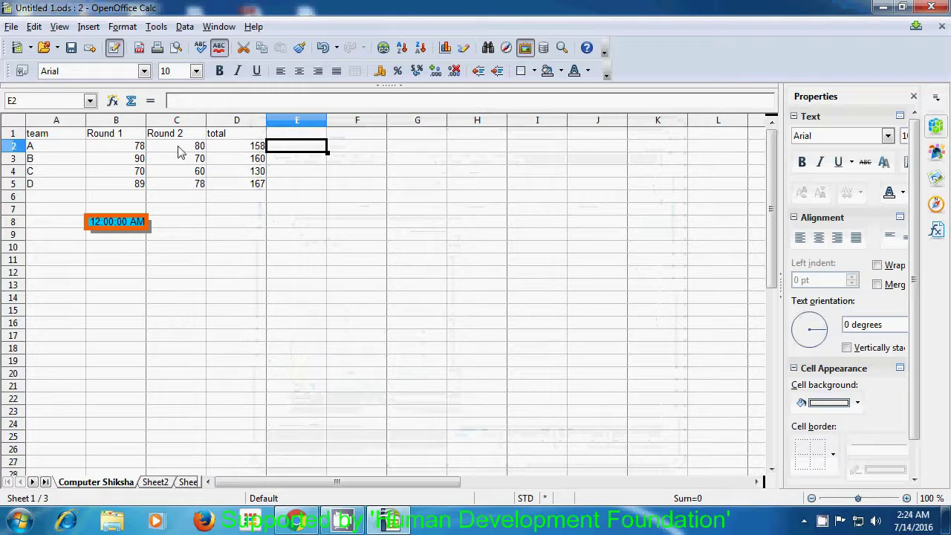
Check the page background colour in Page Preview and return to the spreadsheet
{"action": "left_click", "coordinate": [12, 28]}
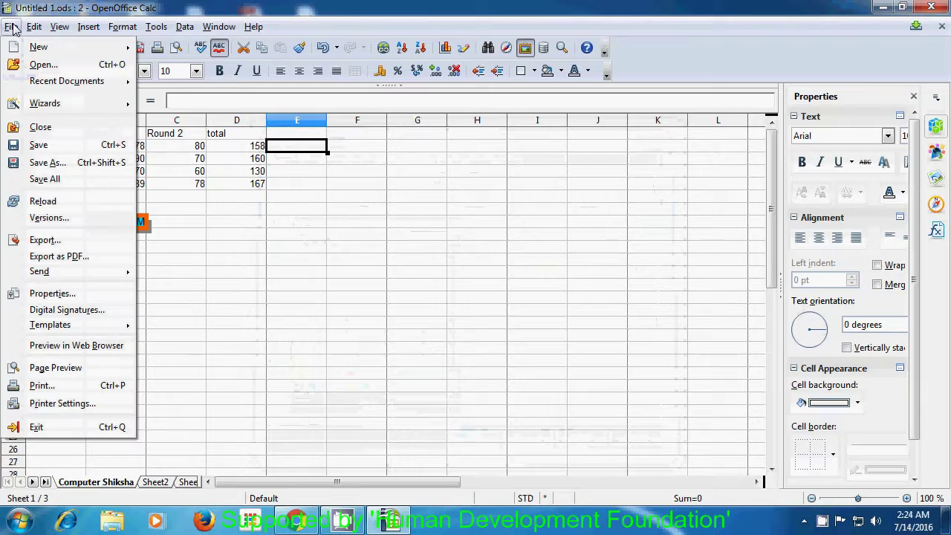
{"action": "left_click", "coordinate": [75, 369]}
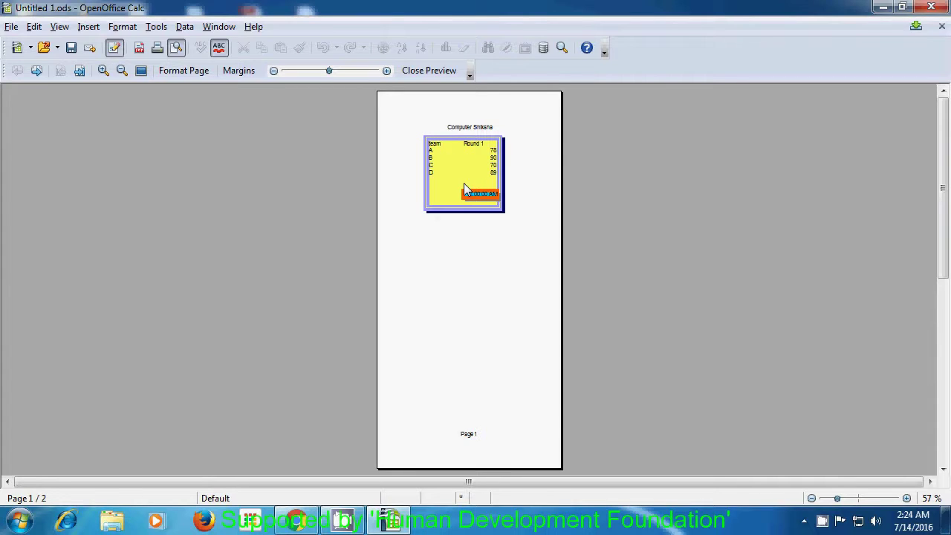
{"action": "left_click", "coordinate": [422, 71]}
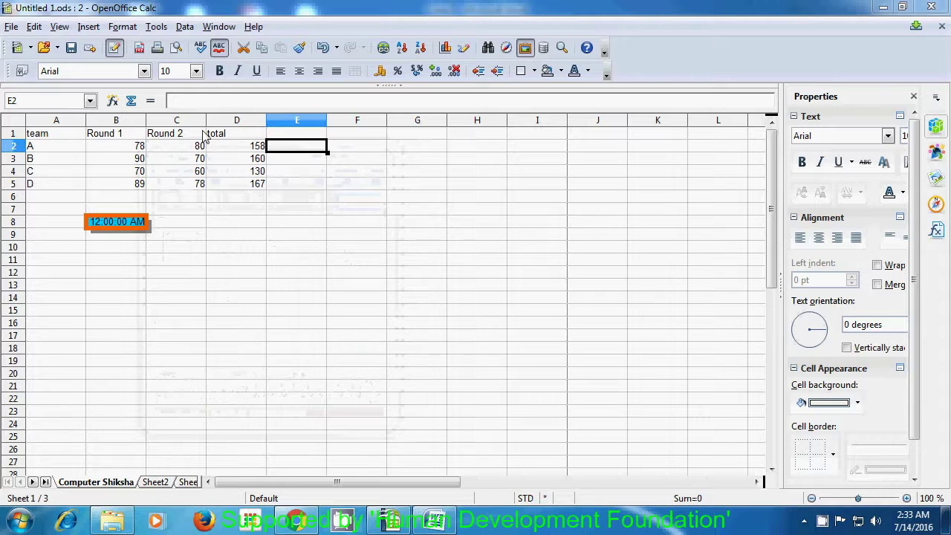
Set the page header to "spreadsheet" in the left area, "Computer Shiksha" in the centre area and "Class 7" in the right area
{"action": "left_click", "coordinate": [122, 26]}
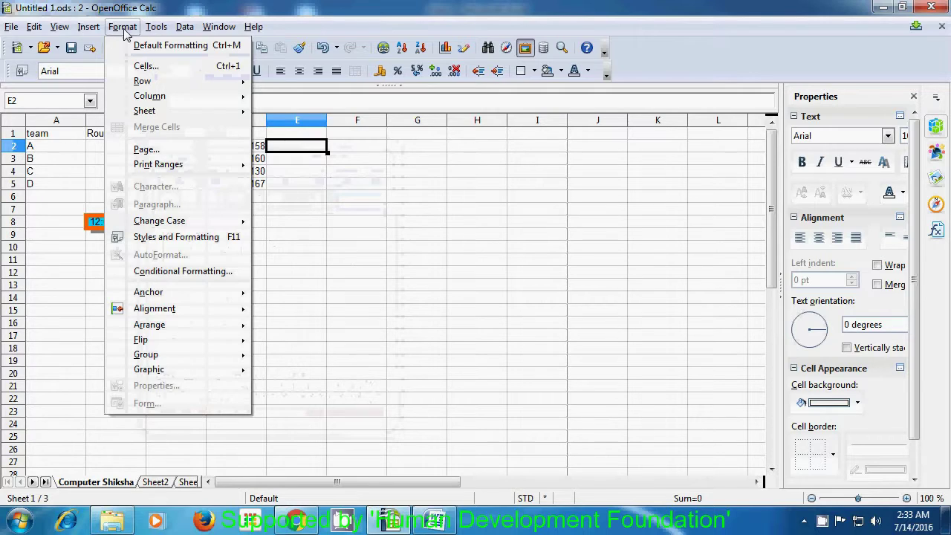
{"action": "left_click", "coordinate": [147, 149]}
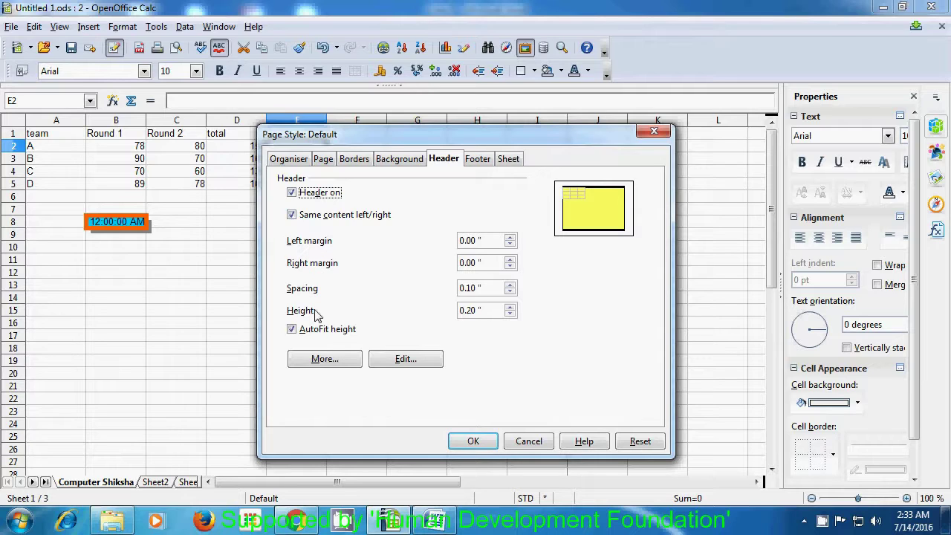
{"action": "left_click", "coordinate": [393, 362]}
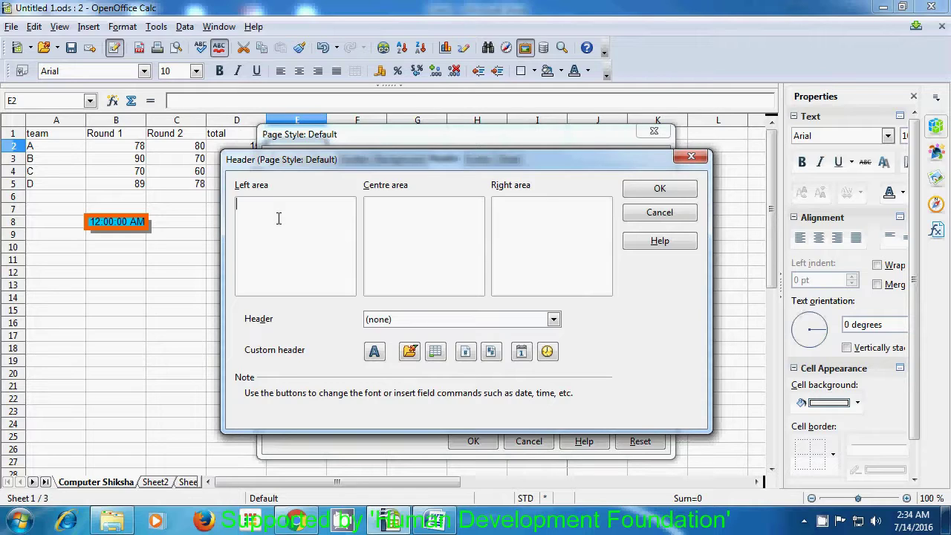
{"action": "type", "text": "spreadsheet"}
{"action": "left_click", "coordinate": [390, 209]}
{"action": "type", "text": "Computer Shiksha"}
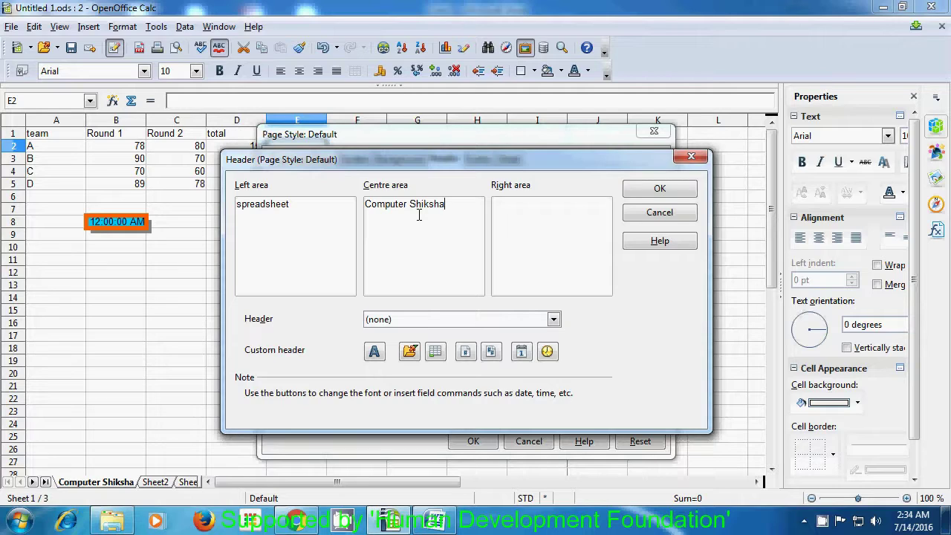
{"action": "left_click", "coordinate": [510, 212]}
{"action": "type", "text": "Class 7"}
{"action": "left_click", "coordinate": [656, 195]}
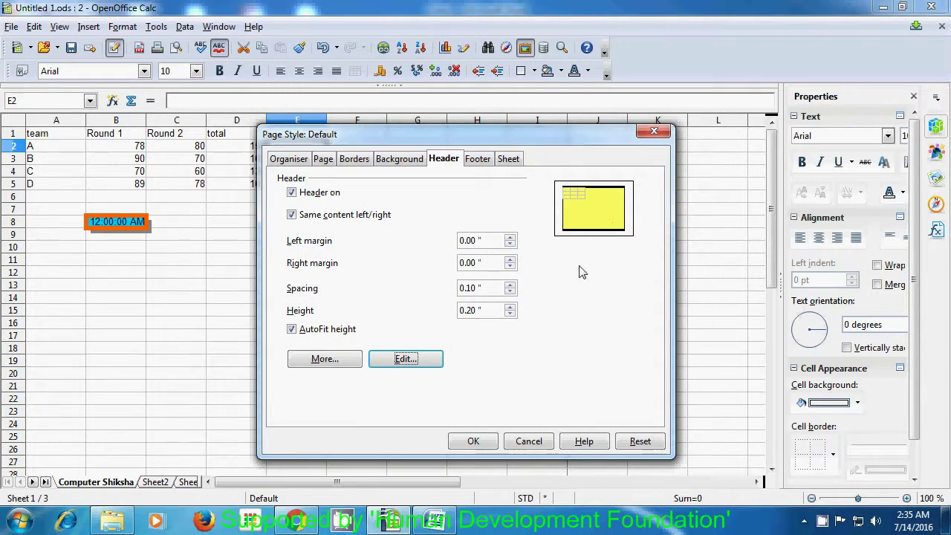
{"action": "left_click", "coordinate": [476, 441]}
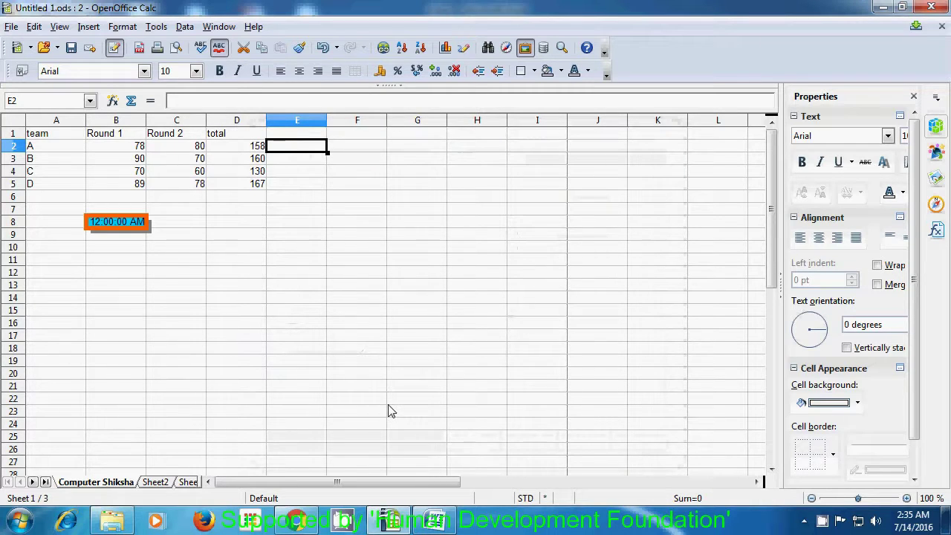
Preview the page to check the header texts, and return to the sheet
{"action": "left_click", "coordinate": [11, 27]}
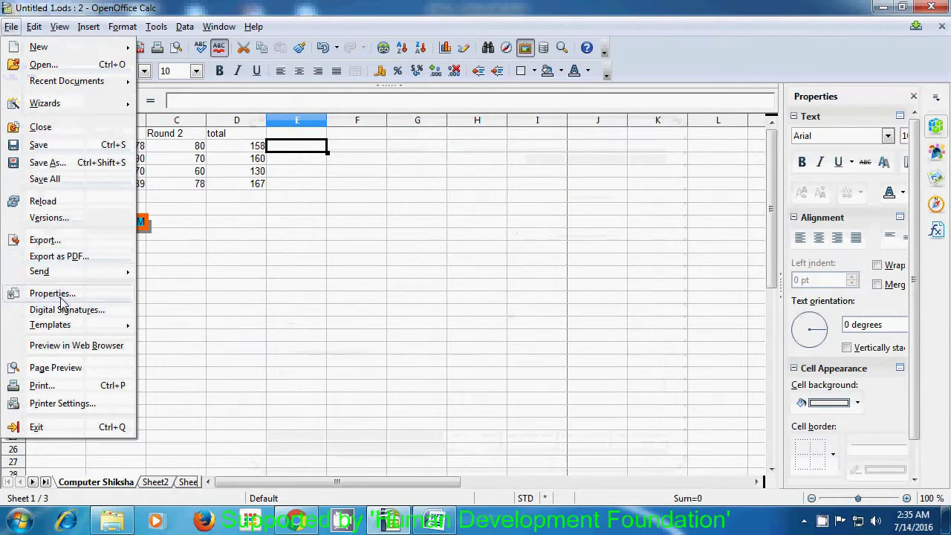
{"action": "left_click", "coordinate": [66, 369]}
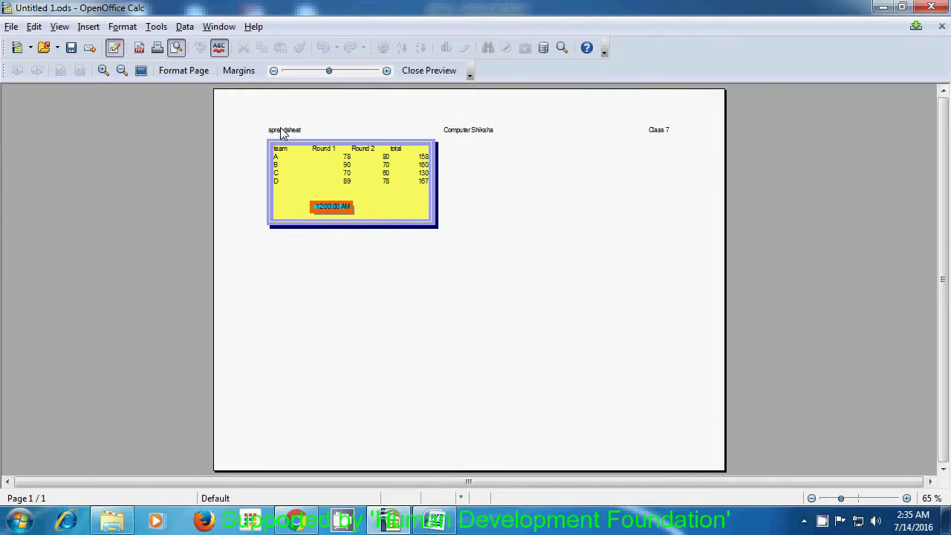
{"action": "left_click", "coordinate": [414, 72]}
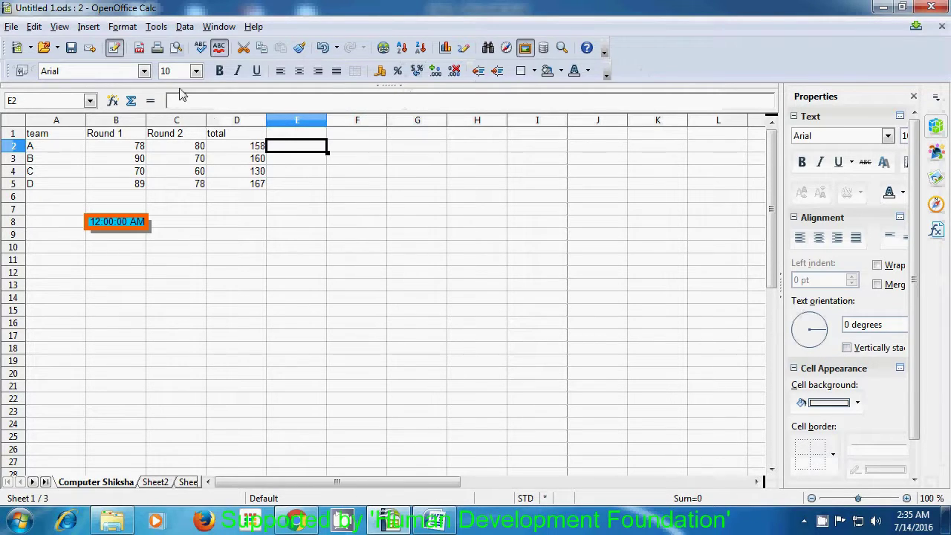
Switch the page style's footer off and on again, and open the footer contents for editing
{"action": "left_click", "coordinate": [125, 30]}
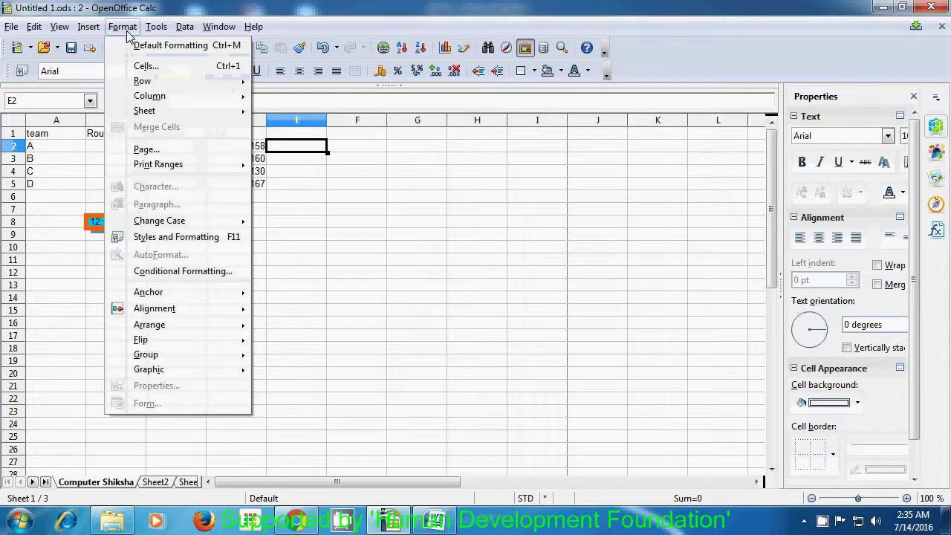
{"action": "mouse_move", "coordinate": [145, 97]}
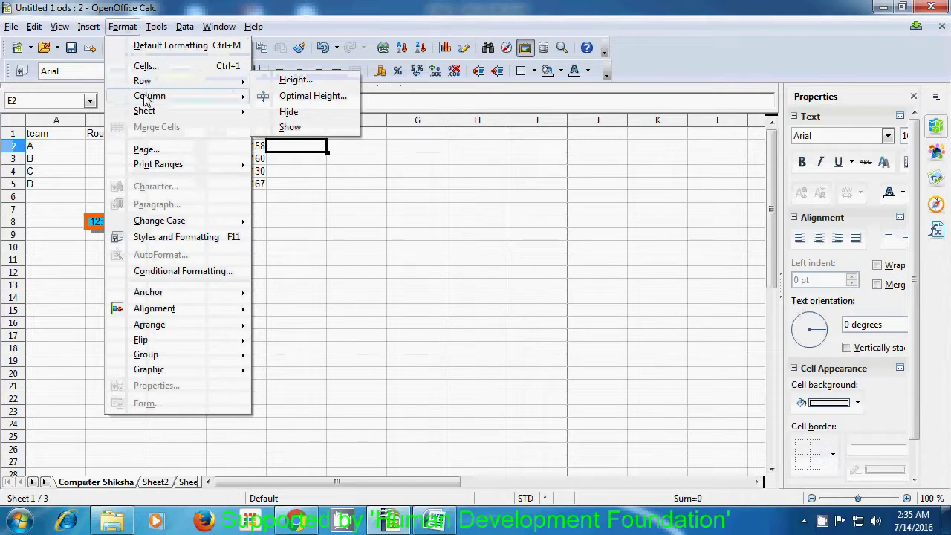
{"action": "left_click", "coordinate": [154, 151]}
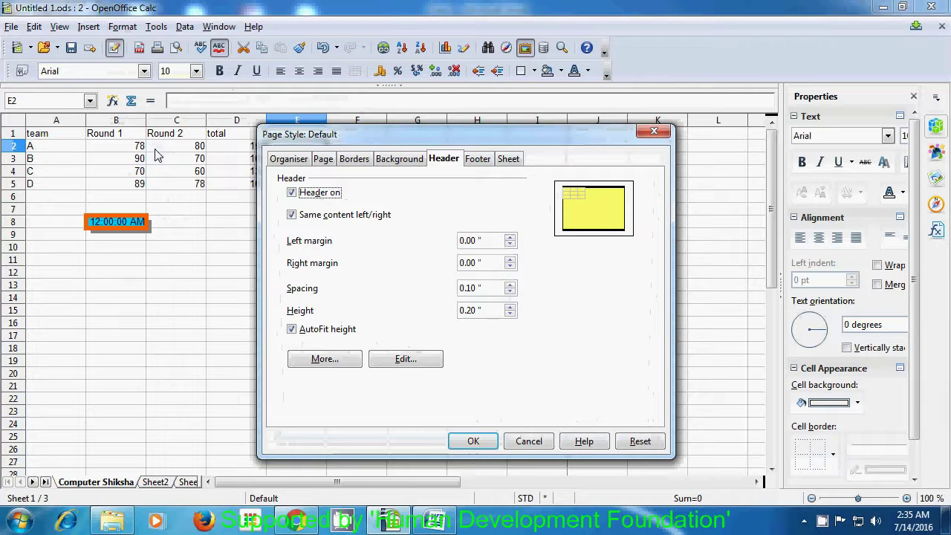
{"action": "left_click", "coordinate": [479, 160]}
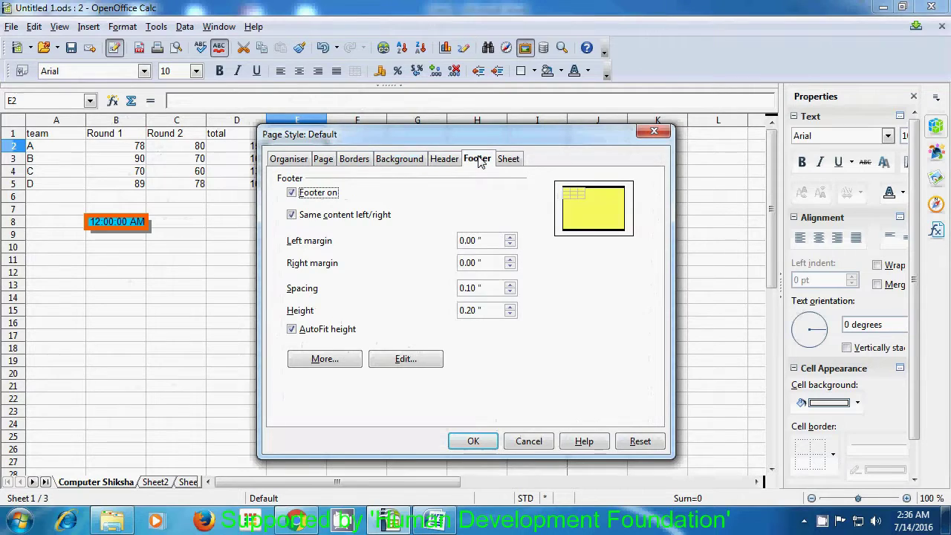
{"action": "left_click", "coordinate": [292, 195]}
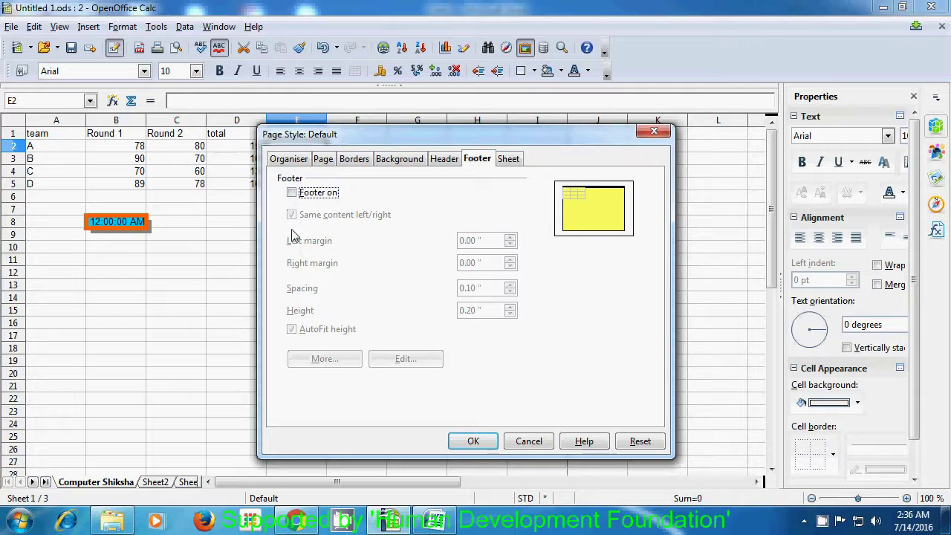
{"action": "left_click", "coordinate": [291, 194]}
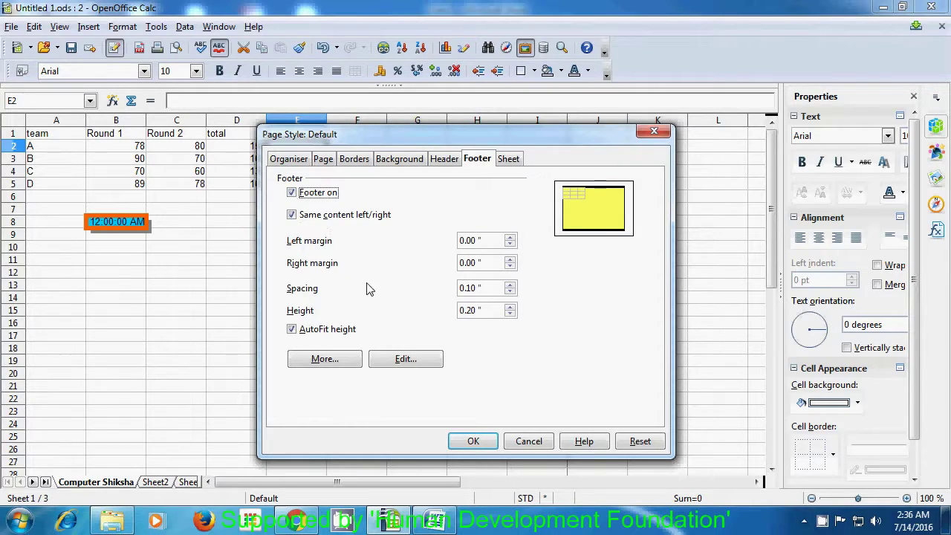
{"action": "left_click", "coordinate": [402, 358]}
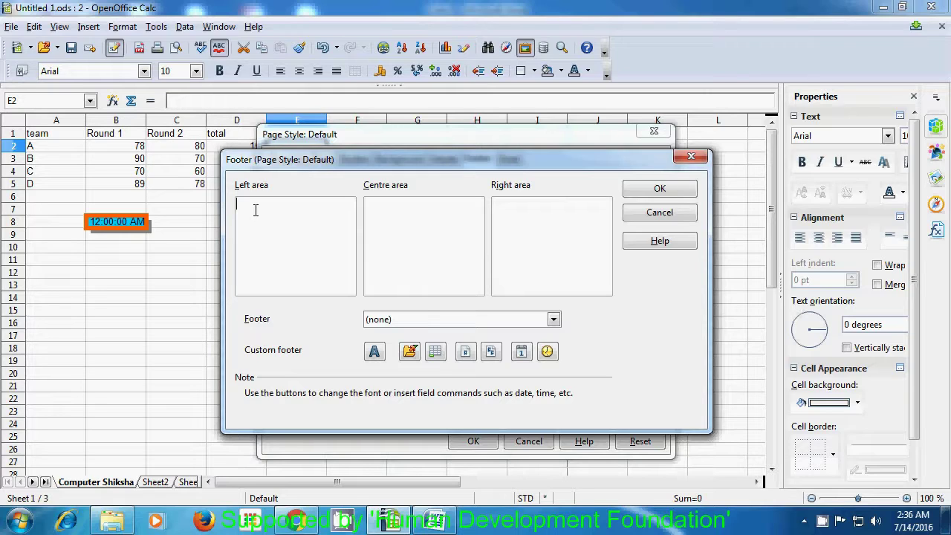
Set the page footer to "13/07/2016" in the left area, "page 01" in the centre area and "Time" in the right area
{"action": "type", "text": "13"}
{"action": "type", "text": "/07/2016"}
{"action": "left_click", "coordinate": [393, 206]}
{"action": "type", "text": "page 01"}
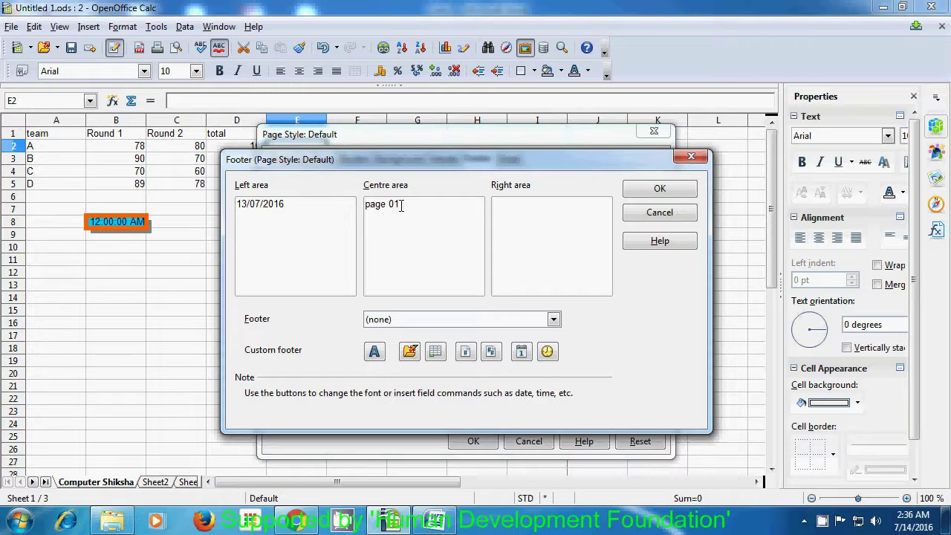
{"action": "left_click", "coordinate": [516, 207]}
{"action": "type", "text": "me"}
{"action": "left_click", "coordinate": [555, 319]}
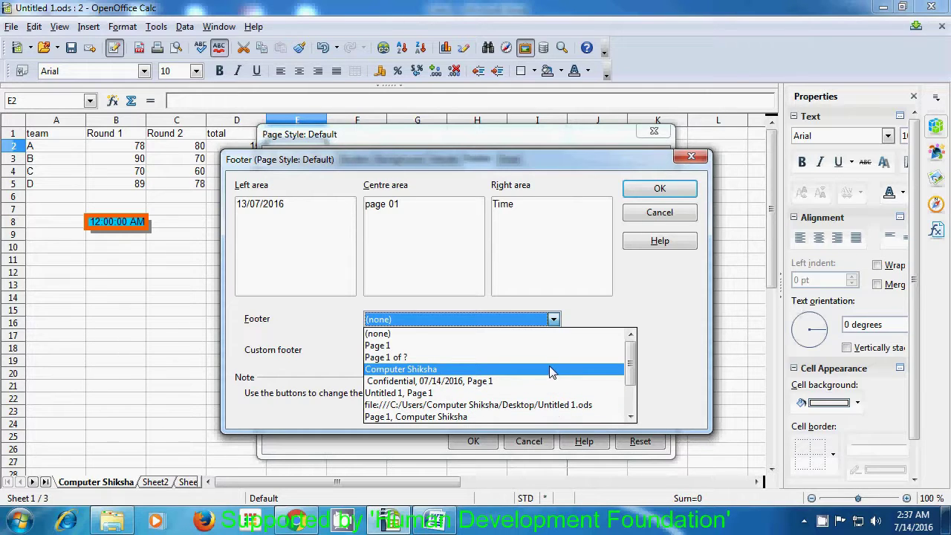
{"action": "left_click", "coordinate": [633, 301]}
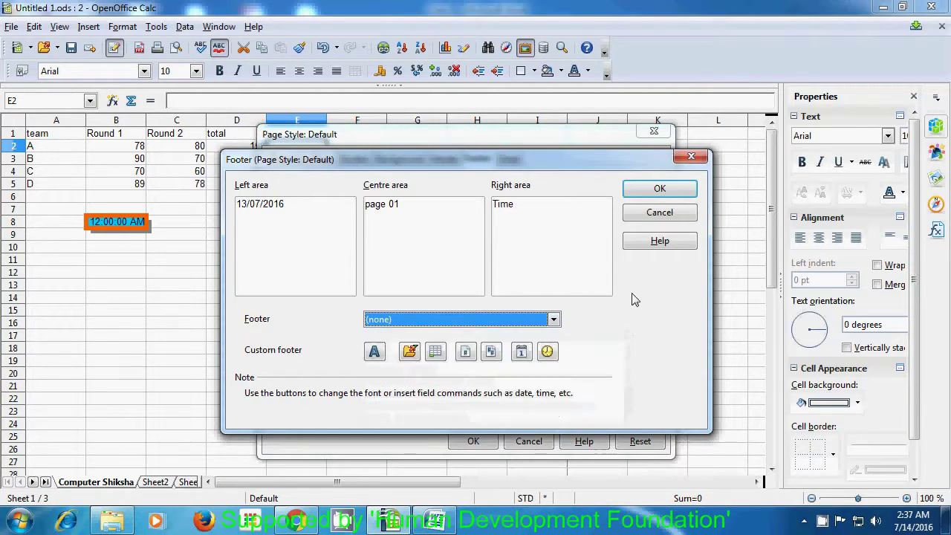
{"action": "left_click", "coordinate": [660, 190]}
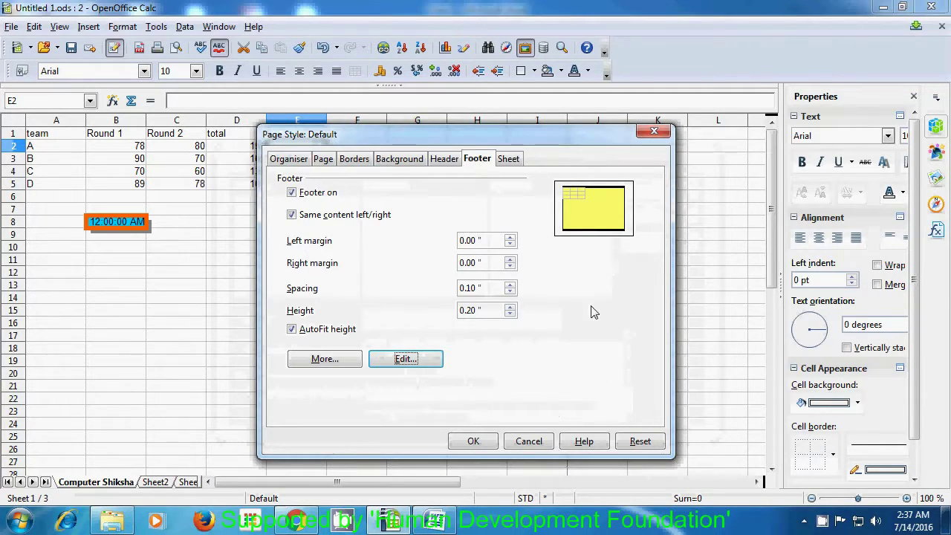
{"action": "left_click", "coordinate": [474, 441]}
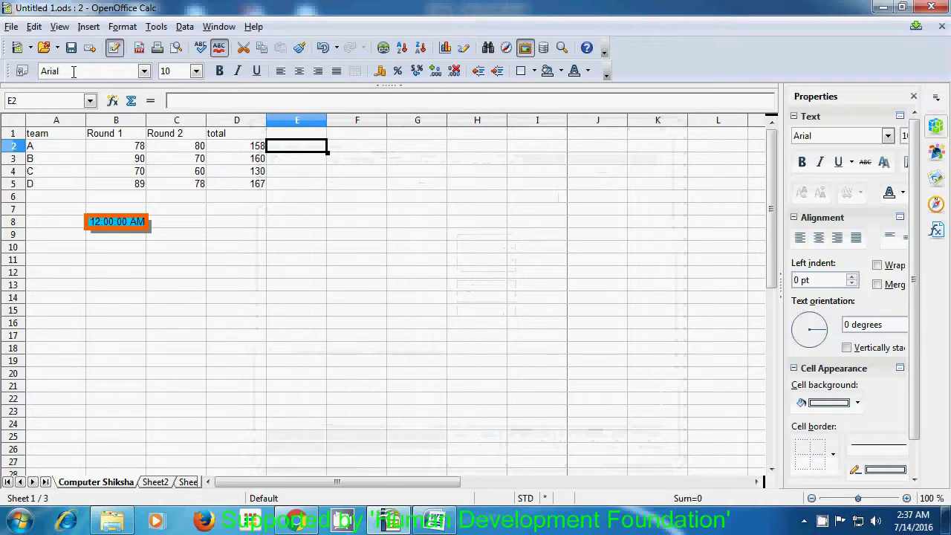
Preview the page at different zoom levels to check the header and footer, and return to the sheet
{"action": "left_click", "coordinate": [15, 27]}
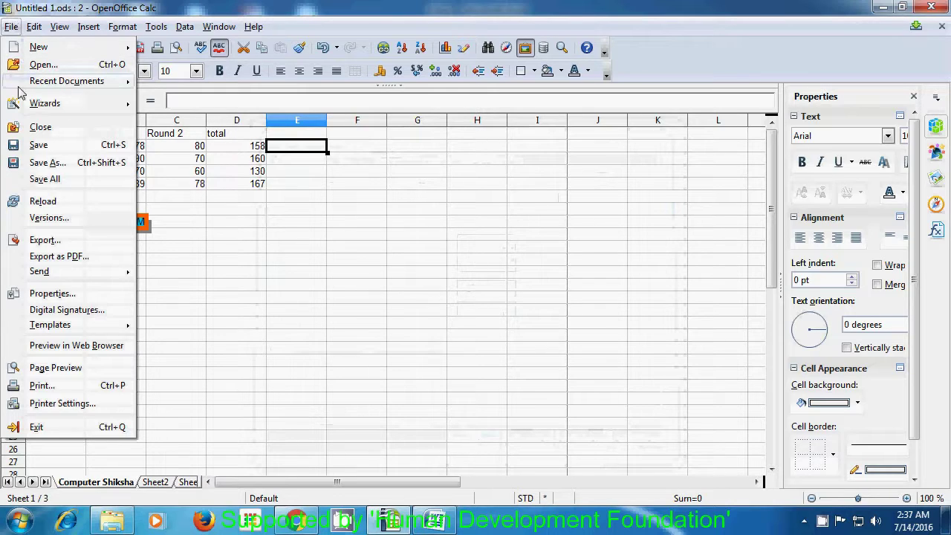
{"action": "left_click", "coordinate": [75, 366]}
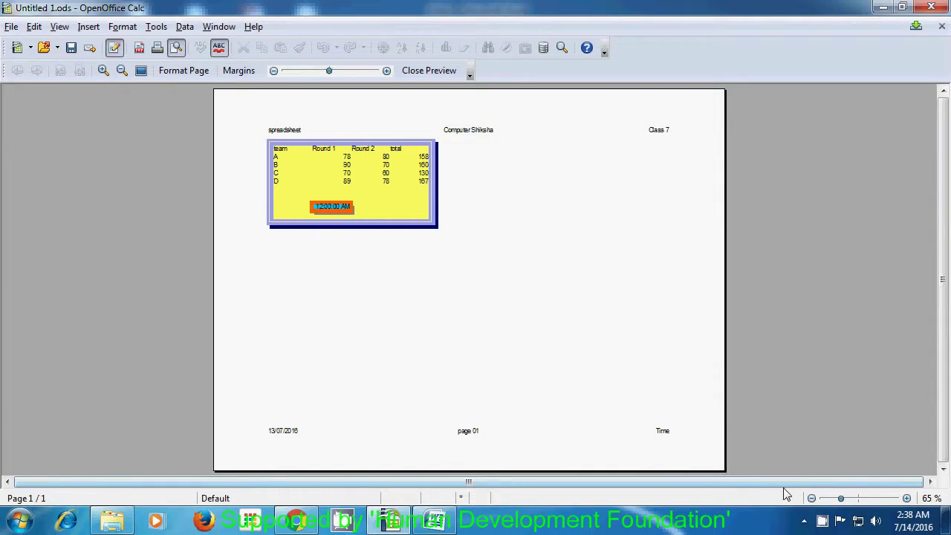
{"action": "left_click_drag", "start_coordinate": [840, 499], "coordinate": [852, 503]}
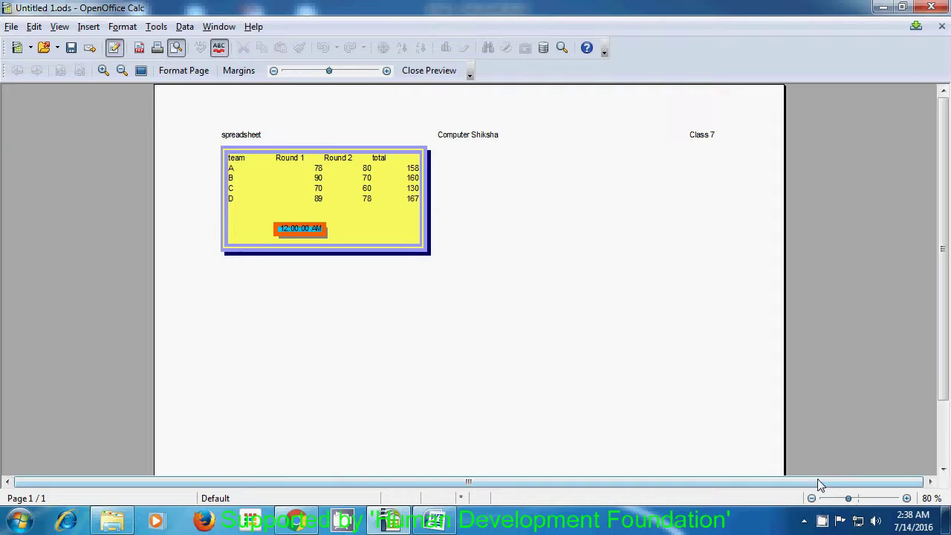
{"action": "left_click", "coordinate": [843, 499]}
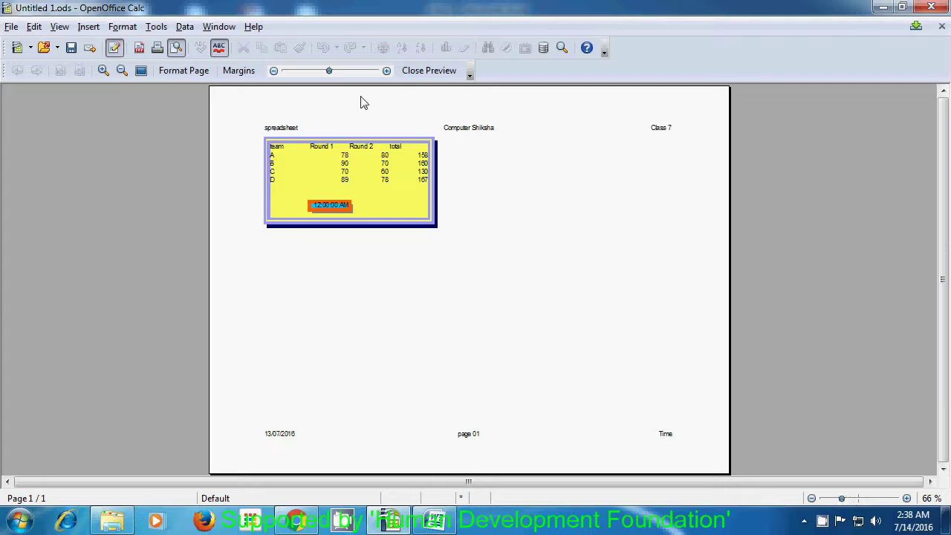
{"action": "left_click", "coordinate": [425, 71]}
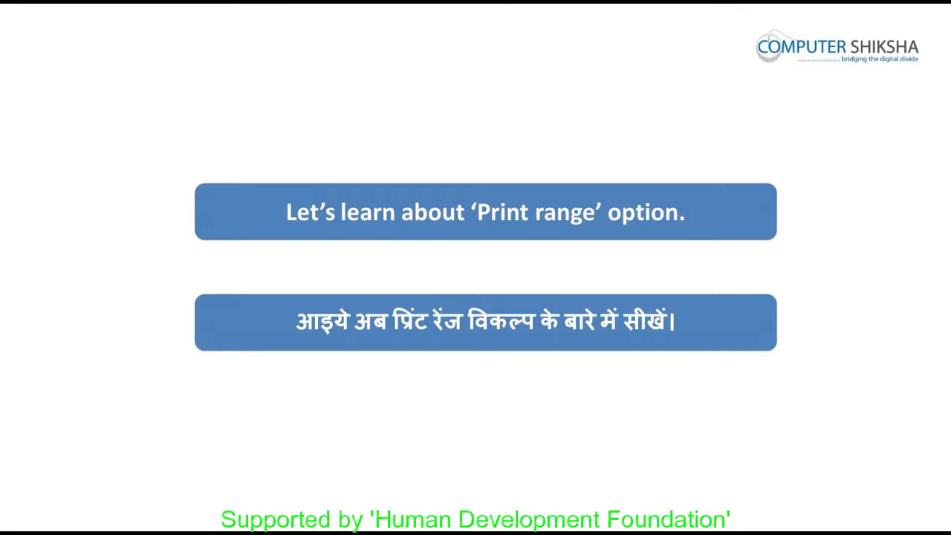
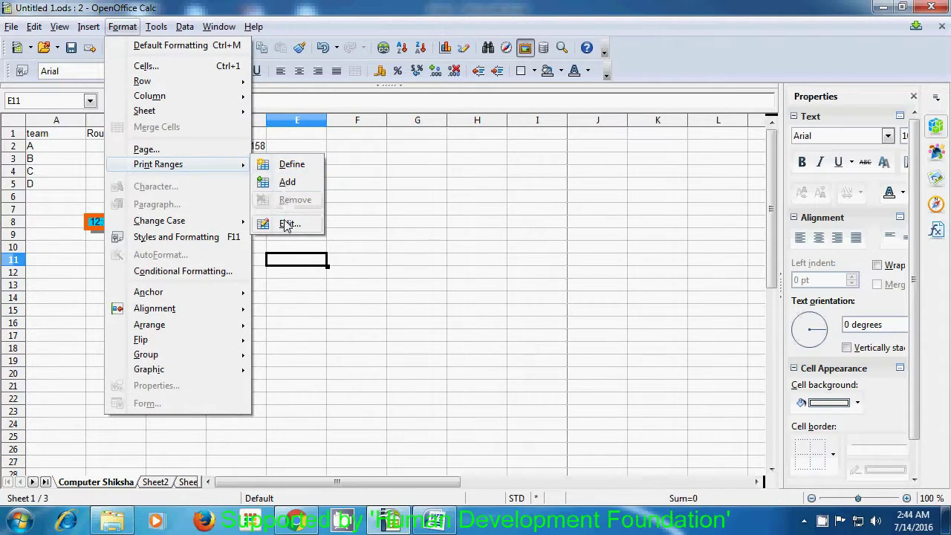
Define cells A1:B5 as the sheet's print range and add the same selection as a further print range
{"action": "left_click", "coordinate": [289, 165]}
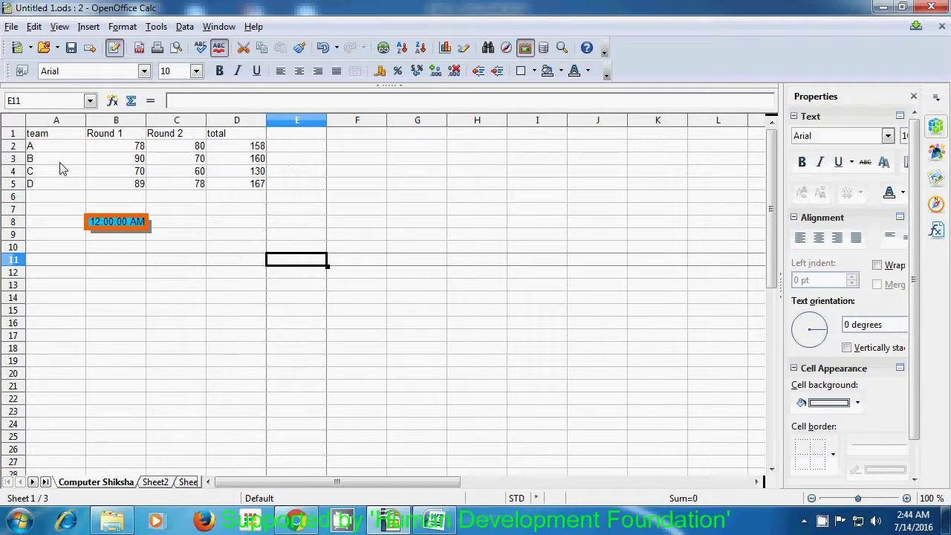
{"action": "left_click_drag", "start_coordinate": [46, 134], "coordinate": [104, 191]}
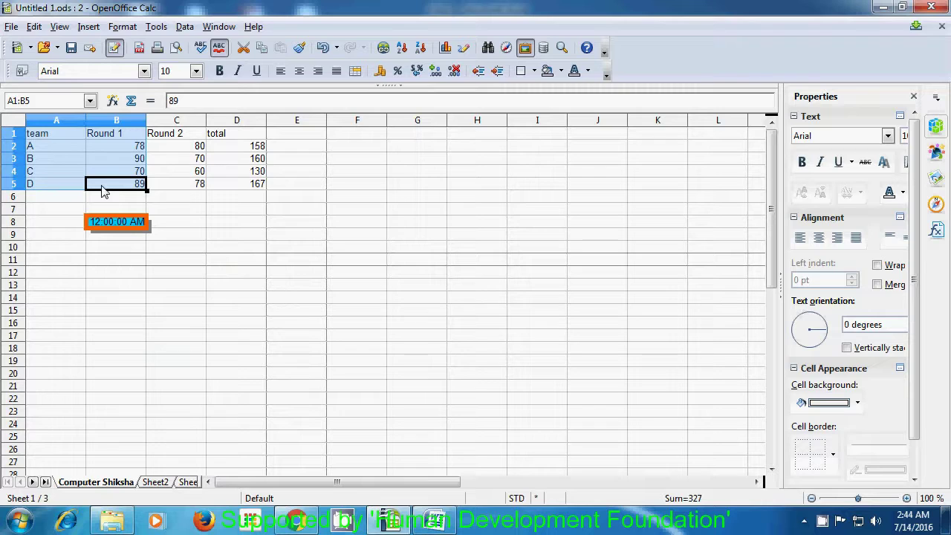
{"action": "left_click", "coordinate": [123, 27]}
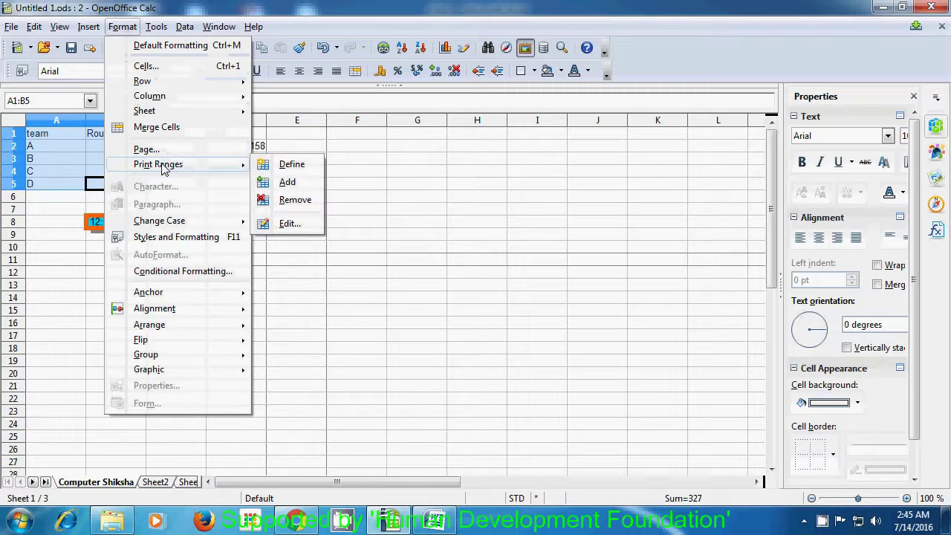
{"action": "left_click", "coordinate": [284, 165]}
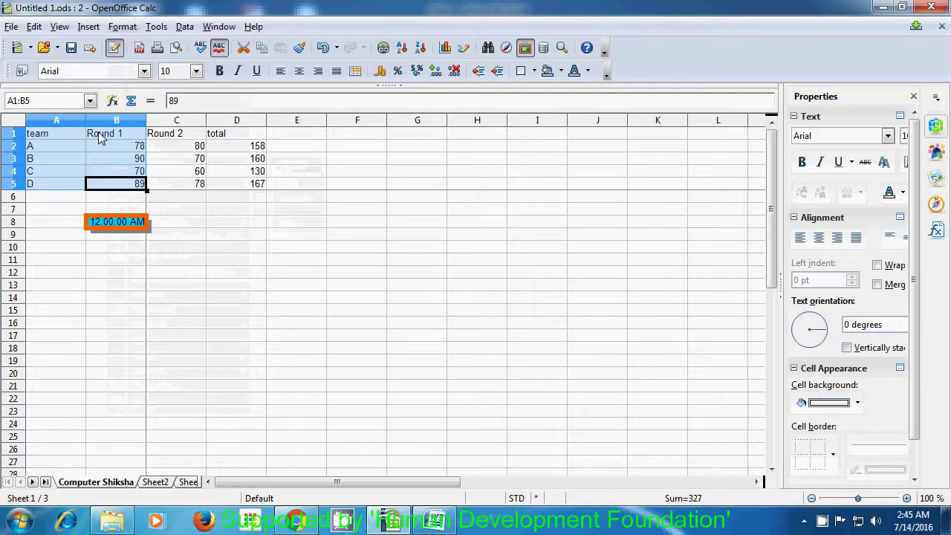
{"action": "left_click", "coordinate": [123, 27]}
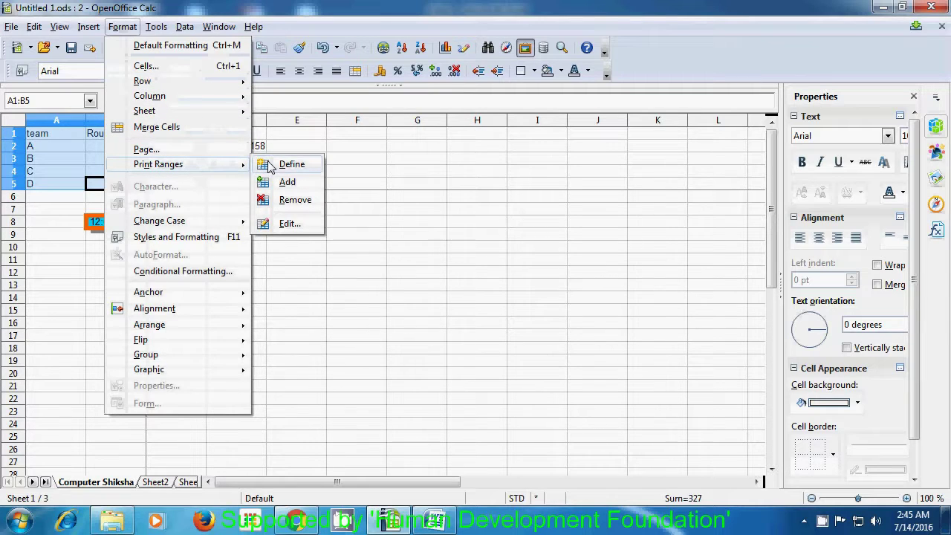
{"action": "left_click", "coordinate": [297, 188]}
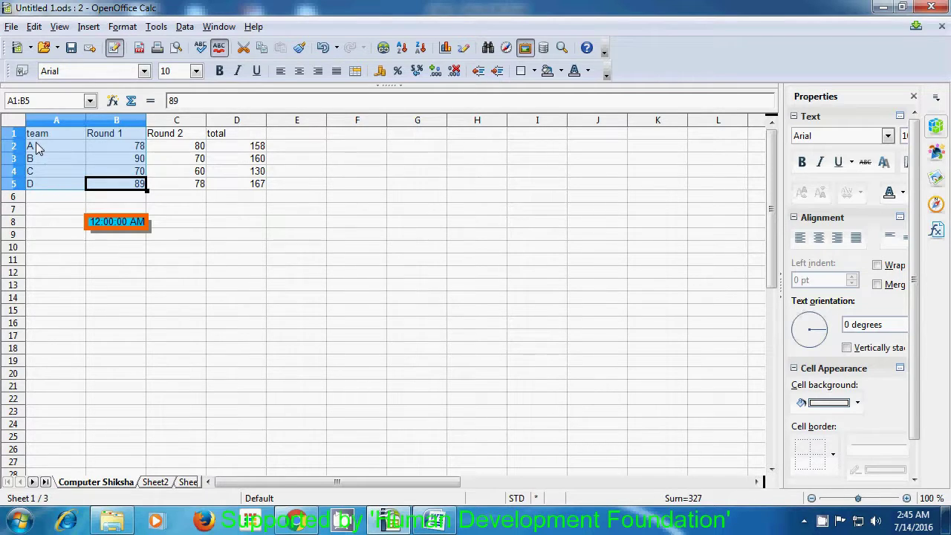
Define cells A1:D10 as the sheet's print range and deselect the cells
{"action": "left_click_drag", "start_coordinate": [245, 134], "coordinate": [74, 250]}
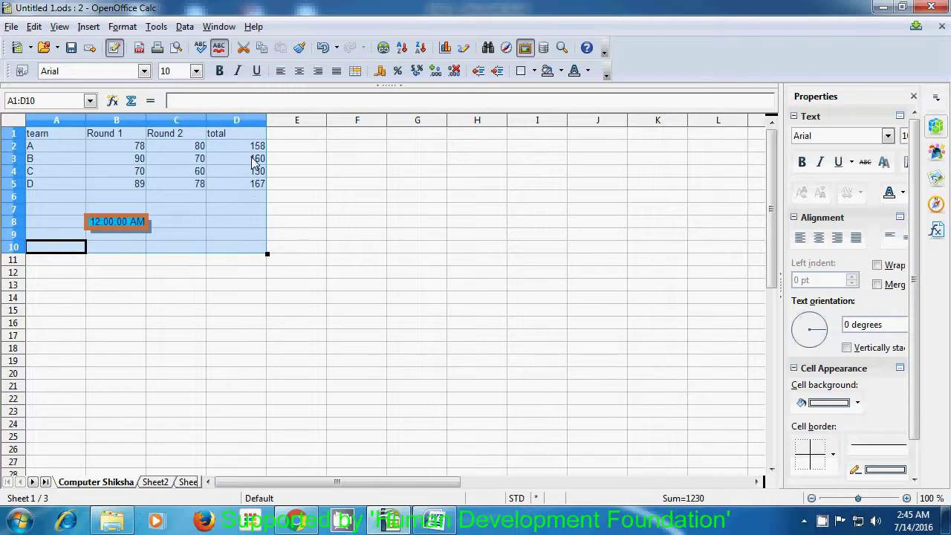
{"action": "left_click", "coordinate": [116, 28]}
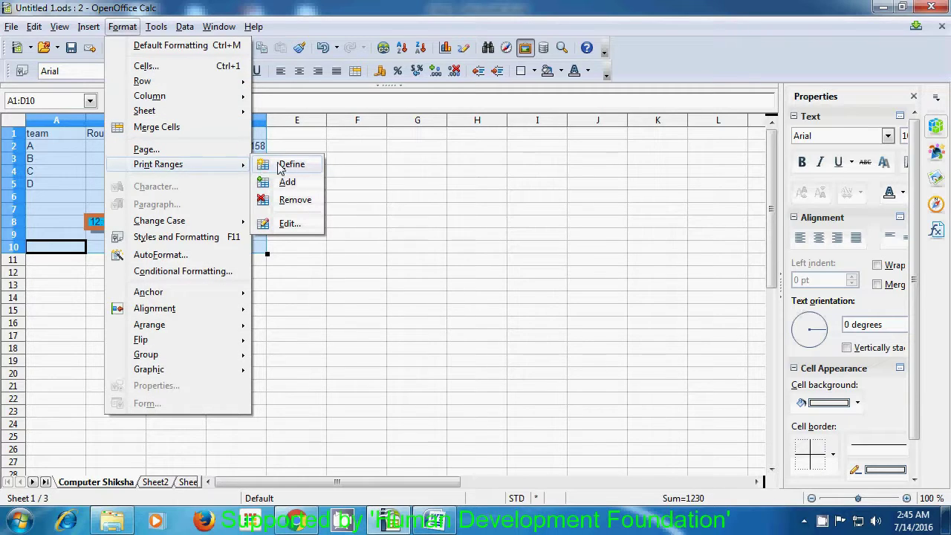
{"action": "left_click", "coordinate": [279, 168]}
{"action": "left_click", "coordinate": [315, 172]}
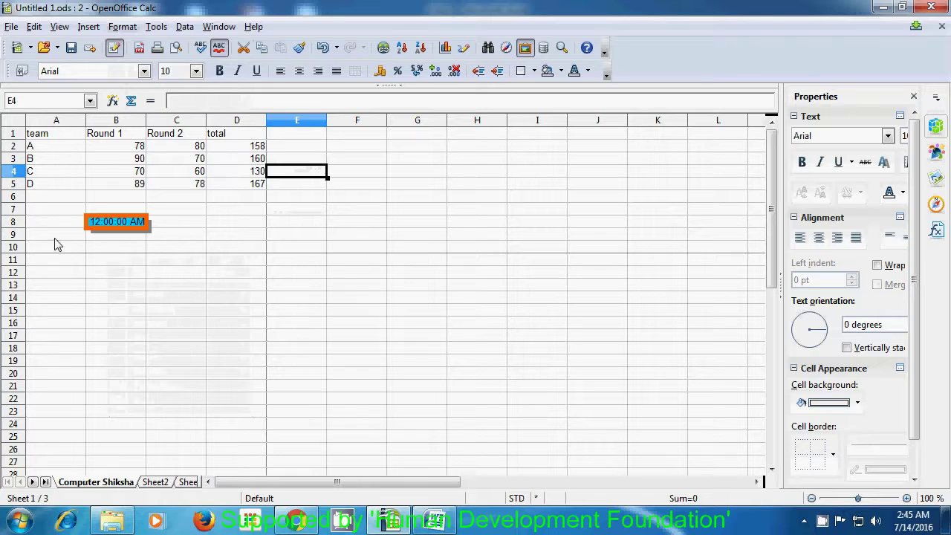
Remove the print ranges defined on the sheet
{"action": "left_click", "coordinate": [123, 27]}
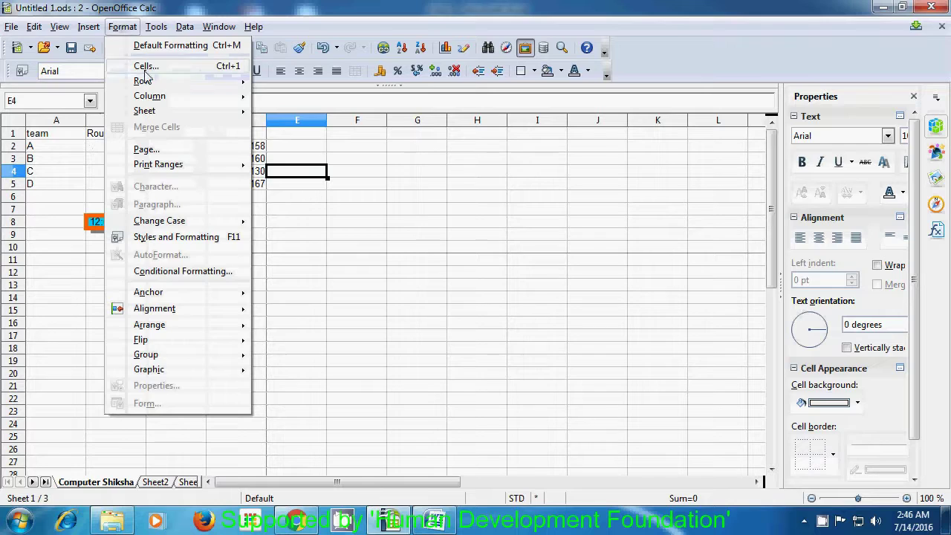
{"action": "mouse_move", "coordinate": [160, 168]}
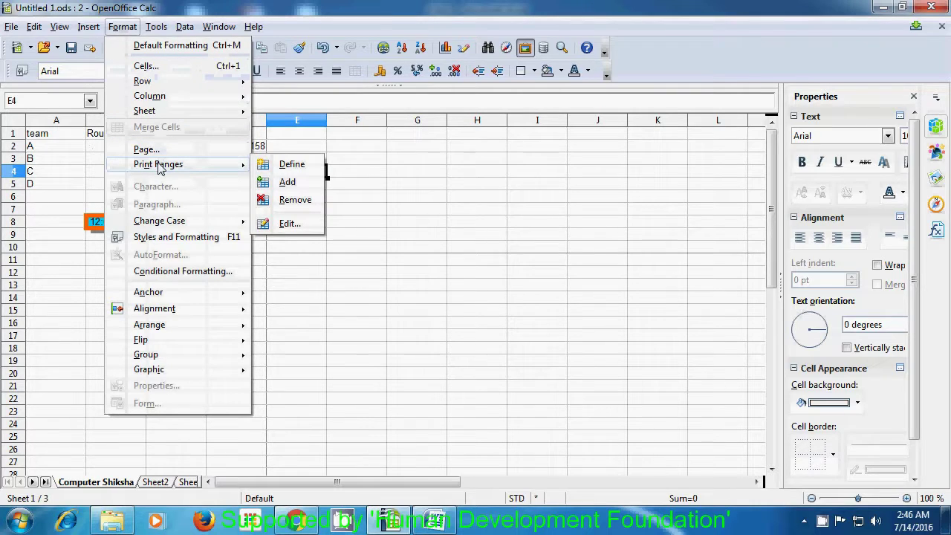
{"action": "left_click", "coordinate": [295, 200]}
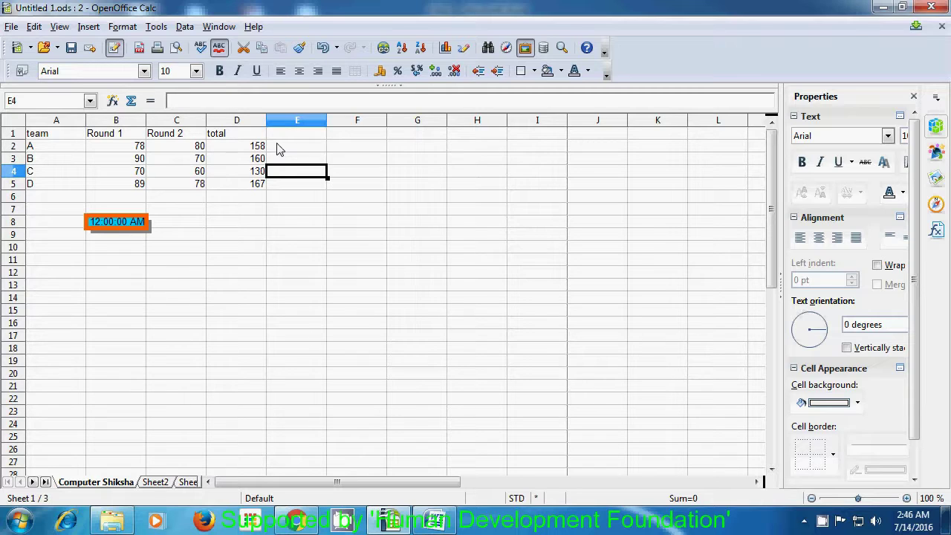
Examine the choices for print range, rows to repeat and columns to repeat in the print range settings, and close them without changes
{"action": "left_click", "coordinate": [122, 26]}
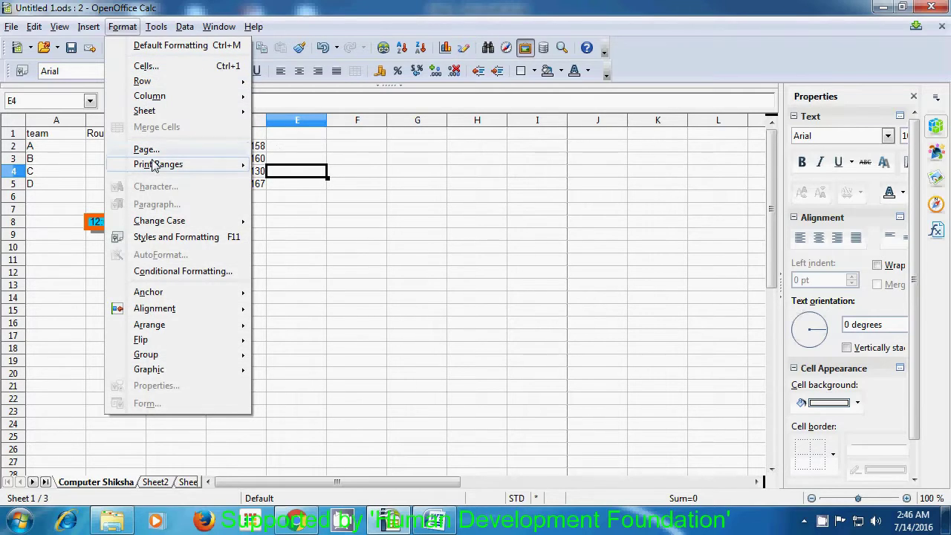
{"action": "mouse_move", "coordinate": [155, 165]}
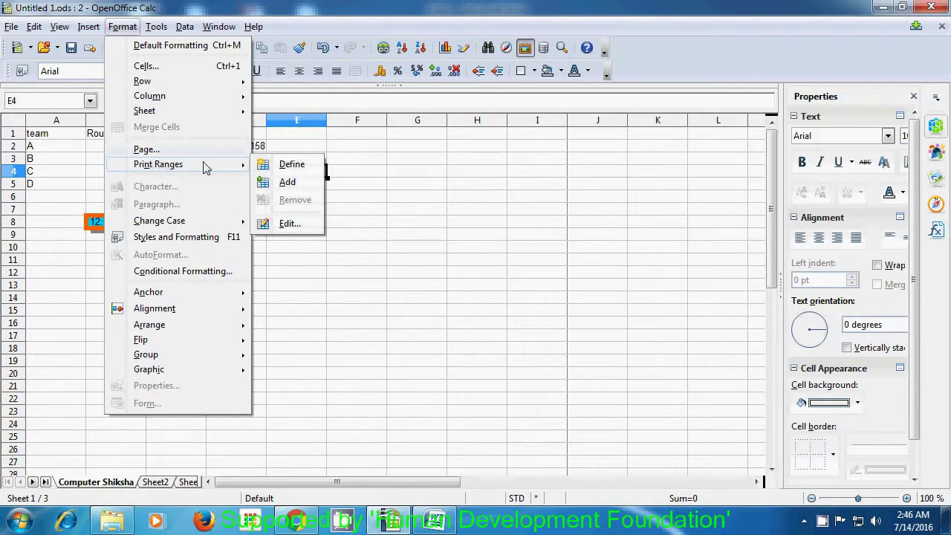
{"action": "left_click", "coordinate": [280, 225]}
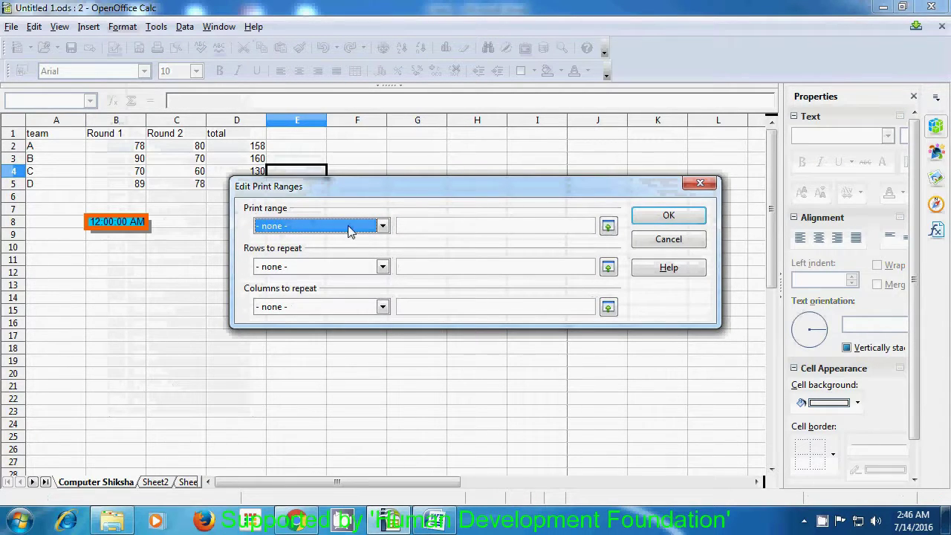
{"action": "left_click", "coordinate": [381, 226]}
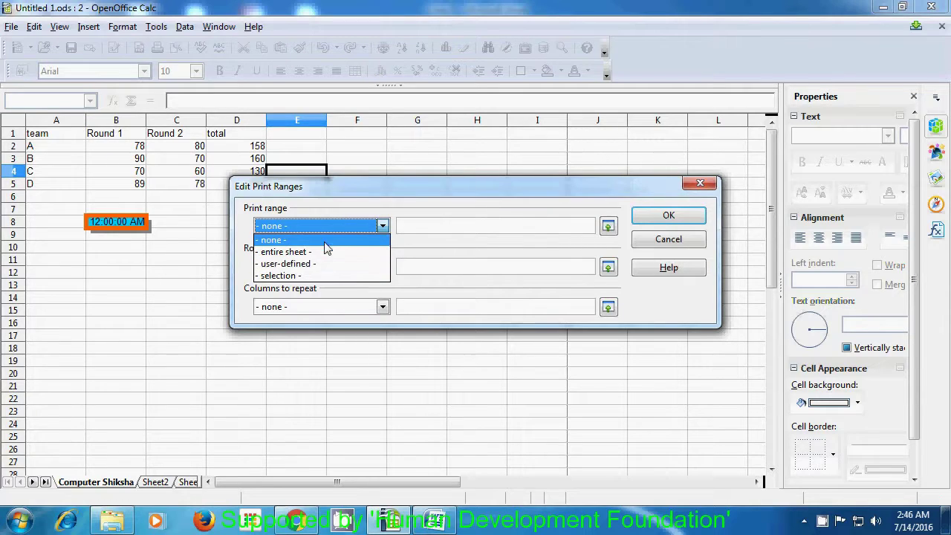
{"action": "left_click", "coordinate": [355, 206]}
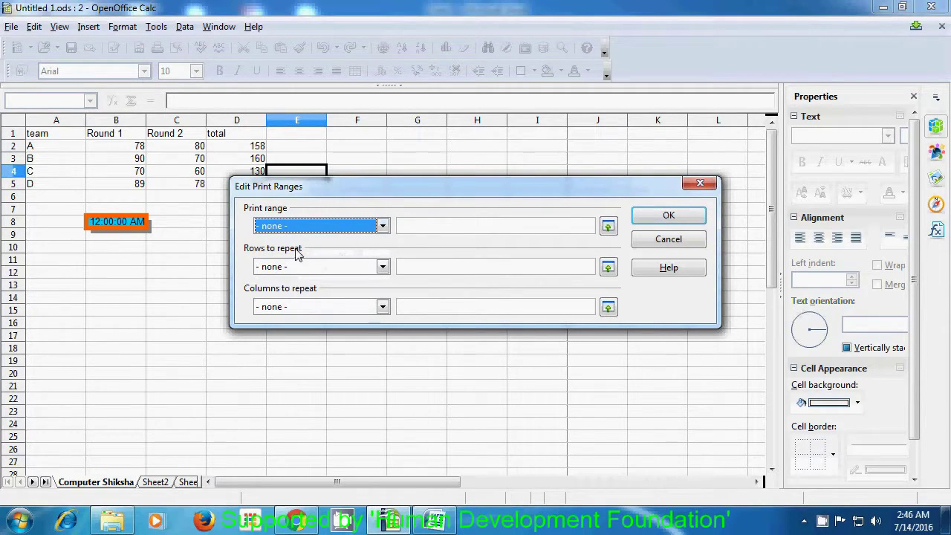
{"action": "left_click", "coordinate": [382, 266]}
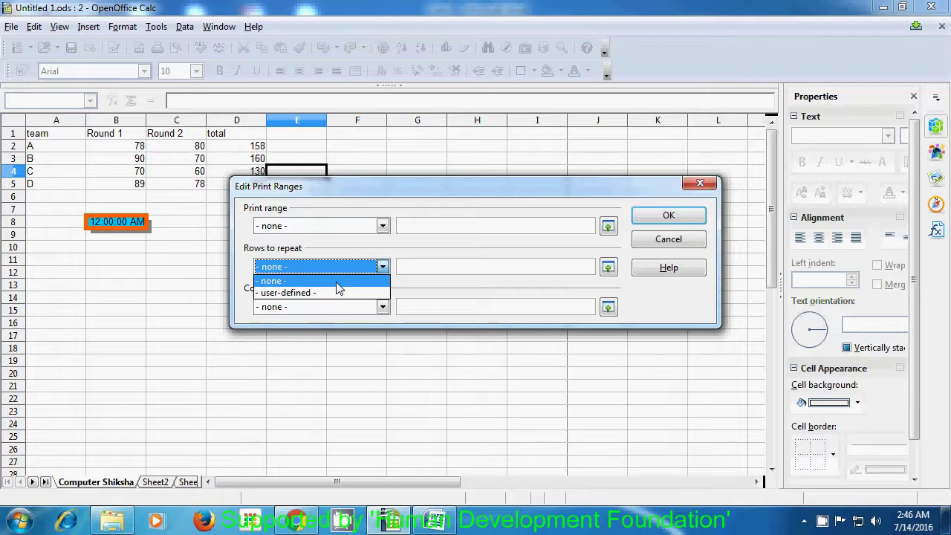
{"action": "left_click", "coordinate": [396, 260]}
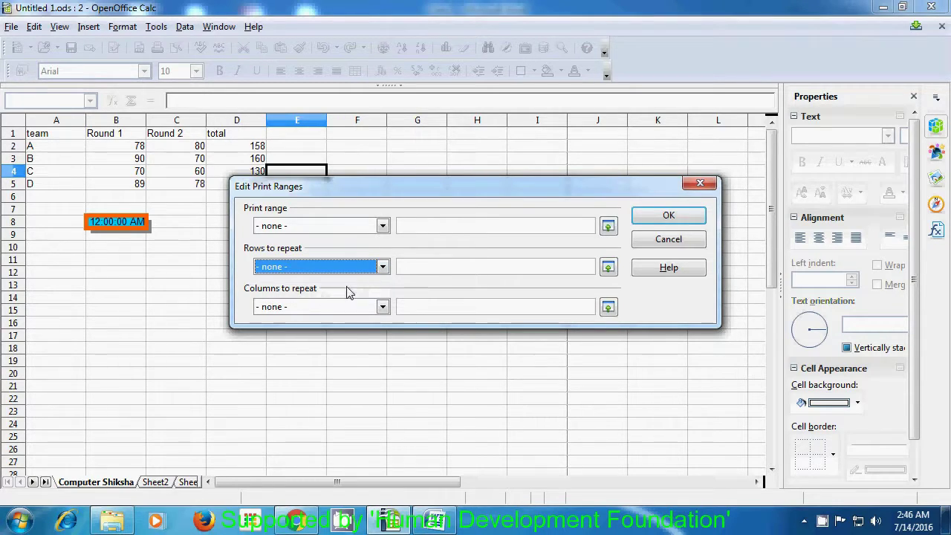
{"action": "left_click", "coordinate": [382, 306]}
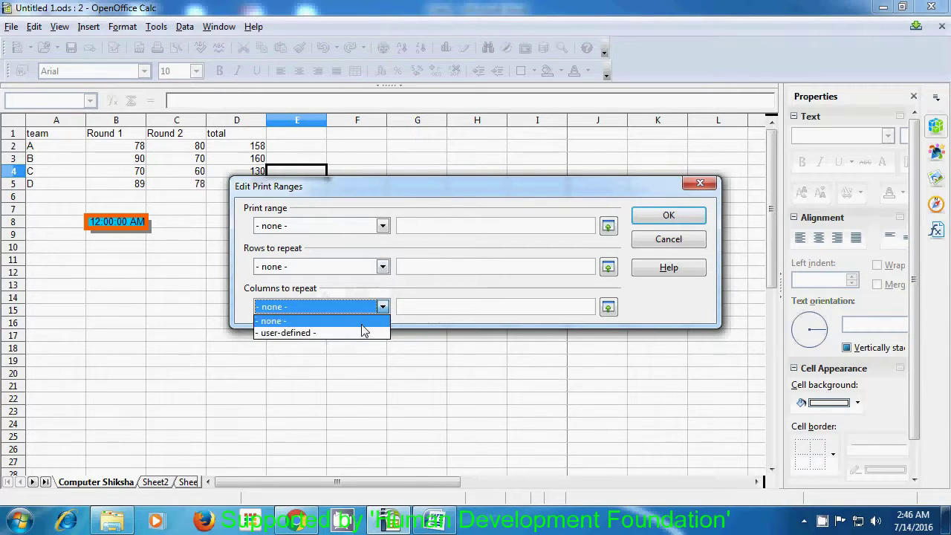
{"action": "left_click", "coordinate": [383, 292]}
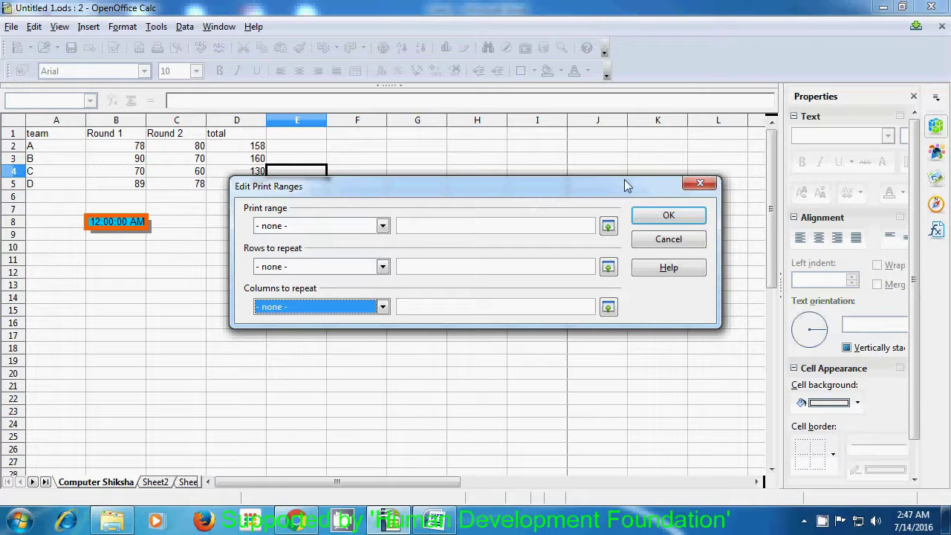
{"action": "left_click", "coordinate": [699, 184]}
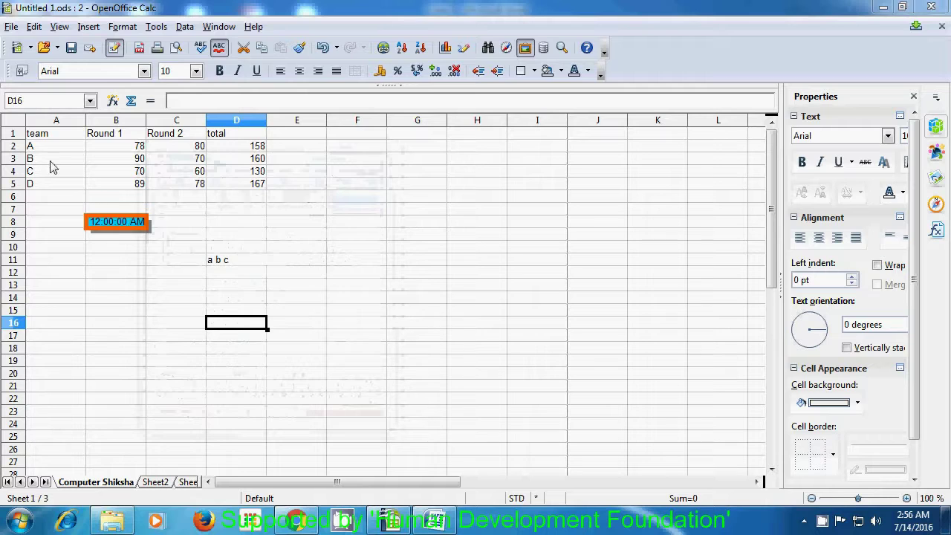
Check whether AutoFormat is available with cells A1:D5 selected and with only the empty cell C8 selected
{"action": "left_click", "coordinate": [40, 137]}
{"action": "left_click_drag", "start_coordinate": [40, 139], "coordinate": [233, 186]}
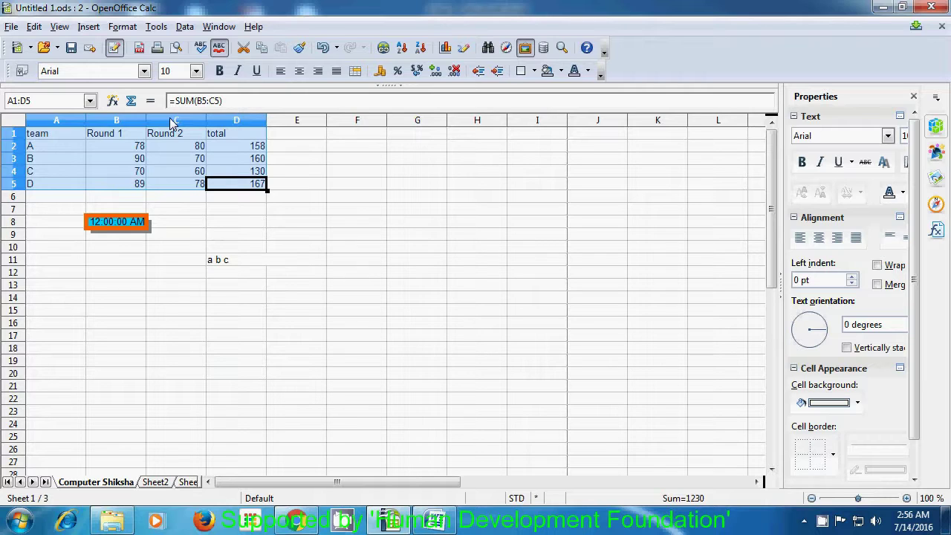
{"action": "left_click", "coordinate": [125, 28]}
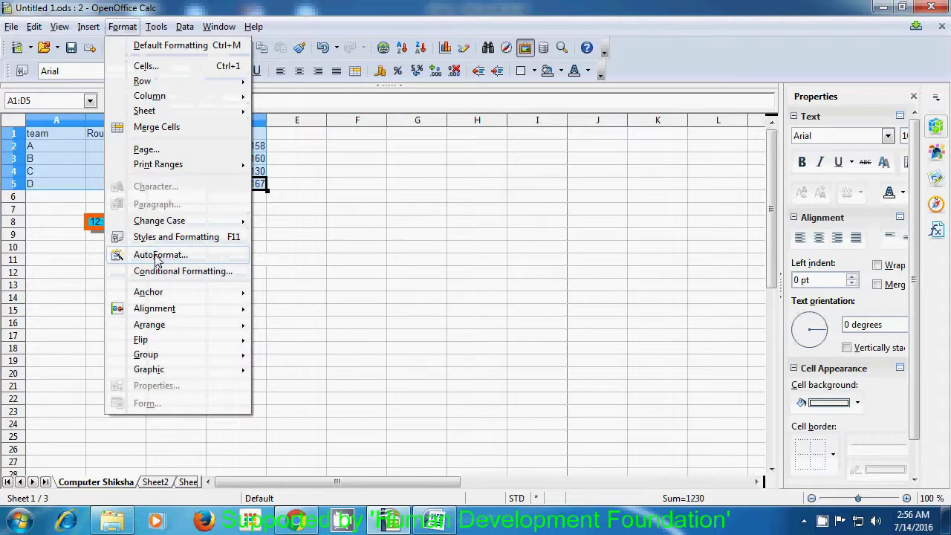
{"action": "left_click", "coordinate": [355, 249]}
{"action": "left_click", "coordinate": [184, 223]}
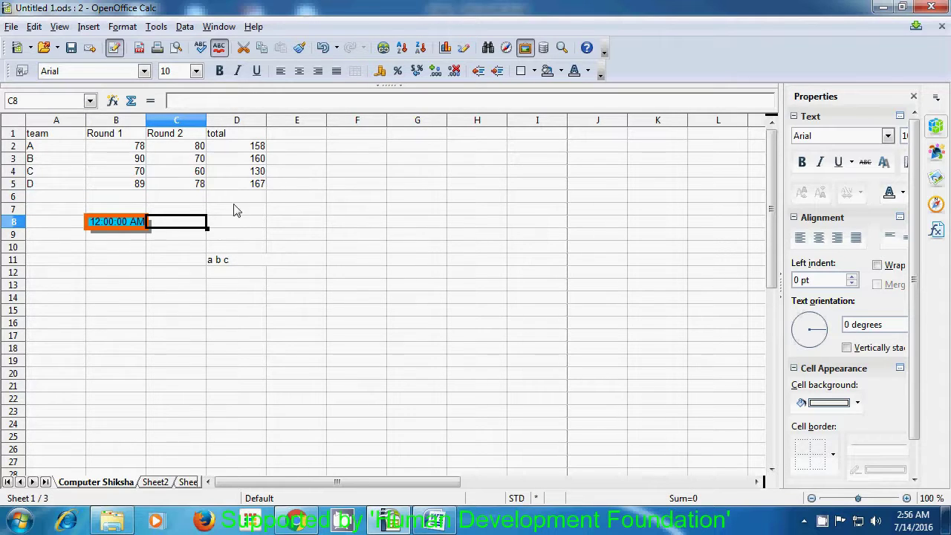
{"action": "left_click", "coordinate": [122, 27]}
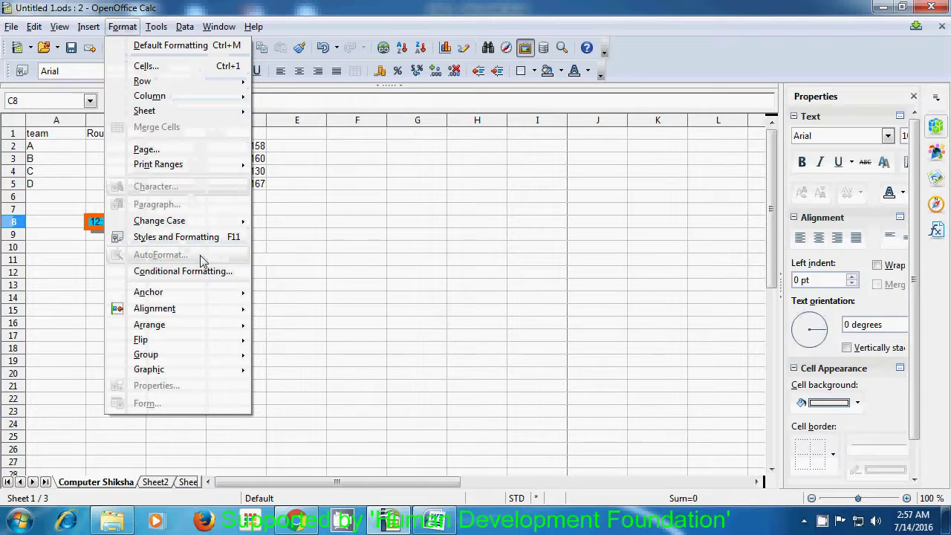
{"action": "left_click", "coordinate": [314, 247]}
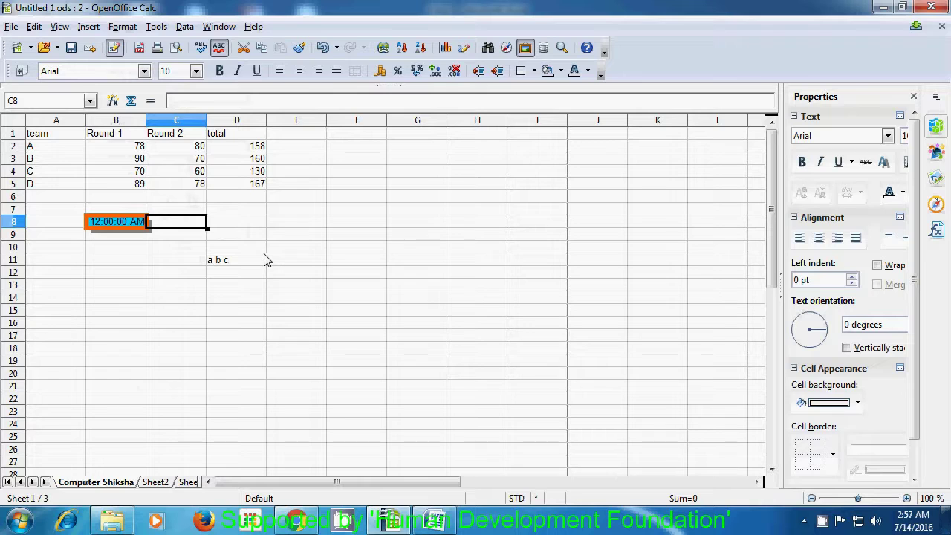
Select the score table in cells A1:D5 and open AutoFormat for it
{"action": "left_click_drag", "start_coordinate": [57, 137], "coordinate": [253, 187]}
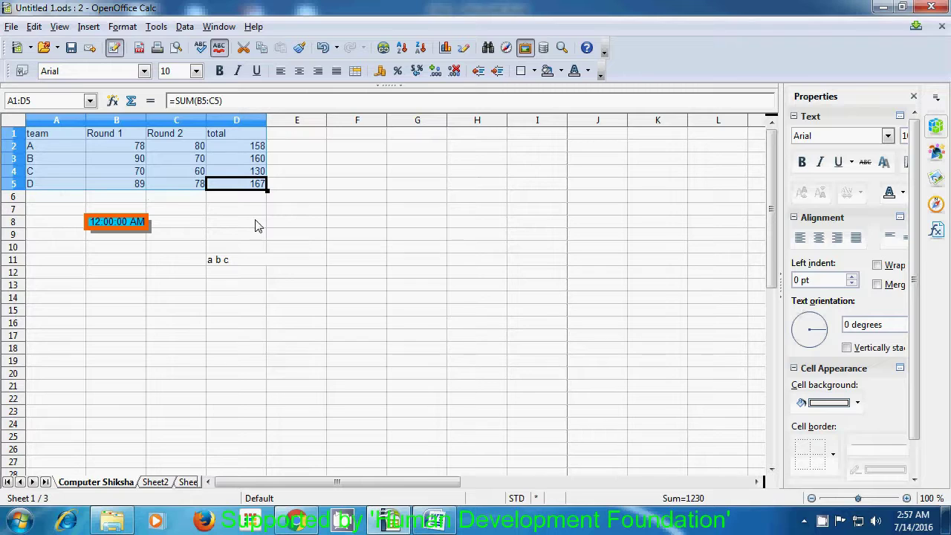
{"action": "left_click", "coordinate": [120, 30]}
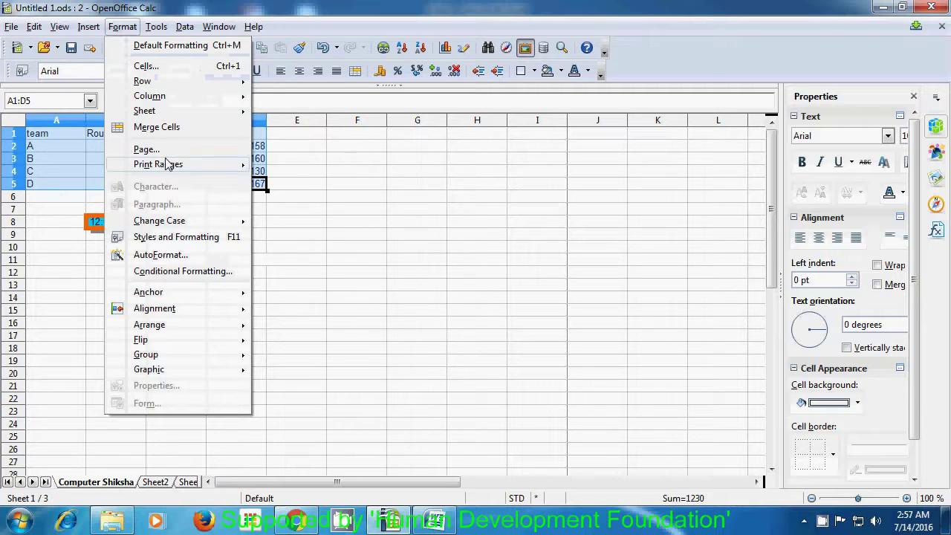
{"action": "left_click", "coordinate": [178, 255]}
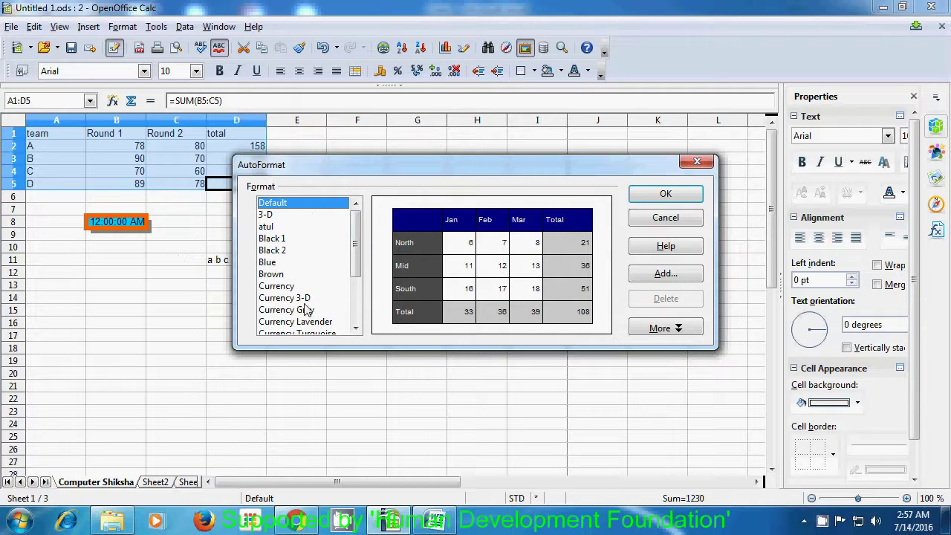
Preview the available table formats one after another, from 3-D through the Black, Blue, Brown and Currency variants
{"action": "mouse_move", "coordinate": [355, 247]}
{"action": "left_mouse_down"}
{"action": "mouse_move", "coordinate": [364, 306]}
{"action": "mouse_move", "coordinate": [364, 238]}
{"action": "left_mouse_up"}
{"action": "left_click", "coordinate": [281, 221]}
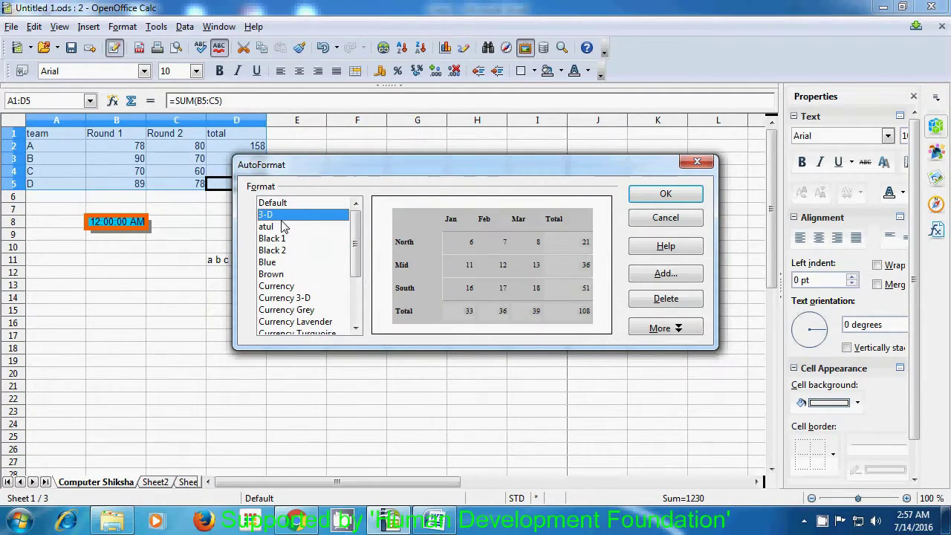
{"action": "left_click", "coordinate": [272, 228]}
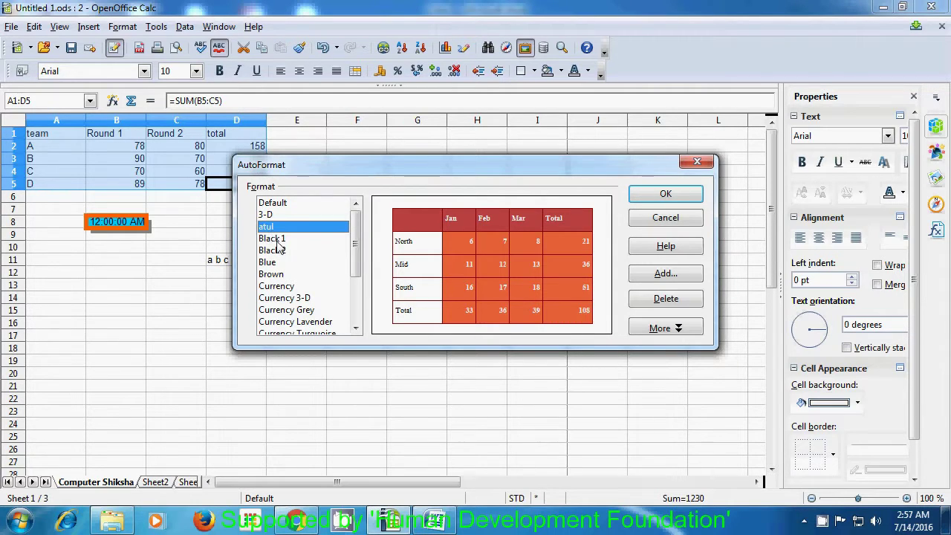
{"action": "left_click", "coordinate": [274, 238]}
{"action": "left_click", "coordinate": [281, 252]}
{"action": "left_click", "coordinate": [282, 262]}
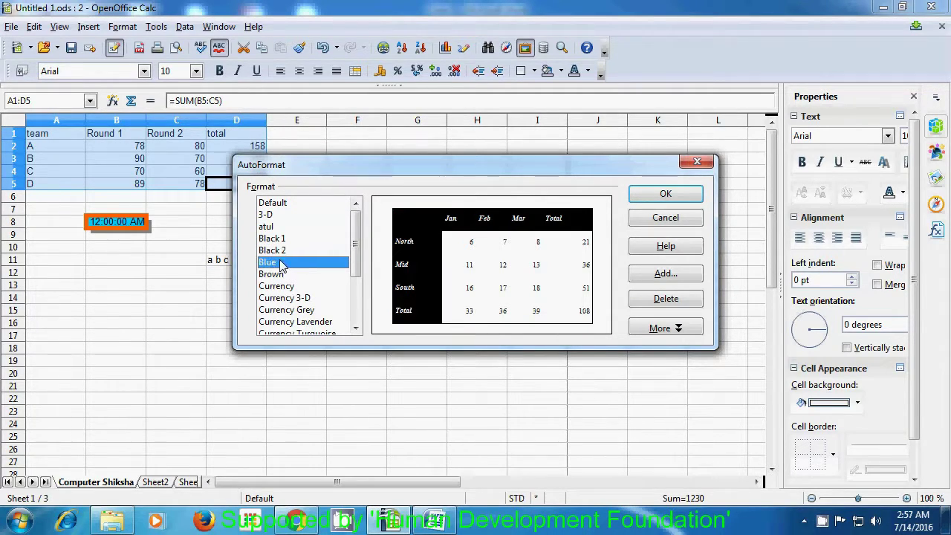
{"action": "left_click", "coordinate": [278, 274]}
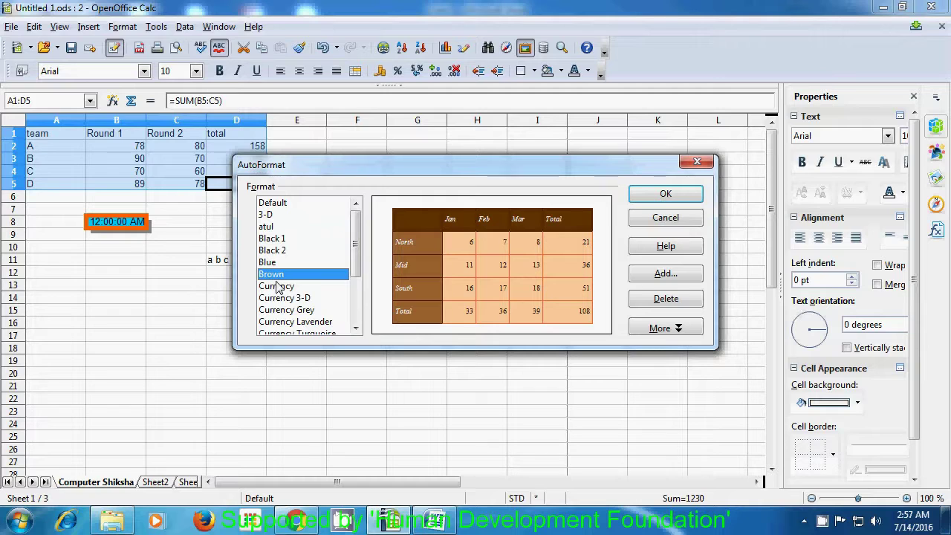
{"action": "left_click", "coordinate": [280, 287]}
{"action": "left_click", "coordinate": [285, 299]}
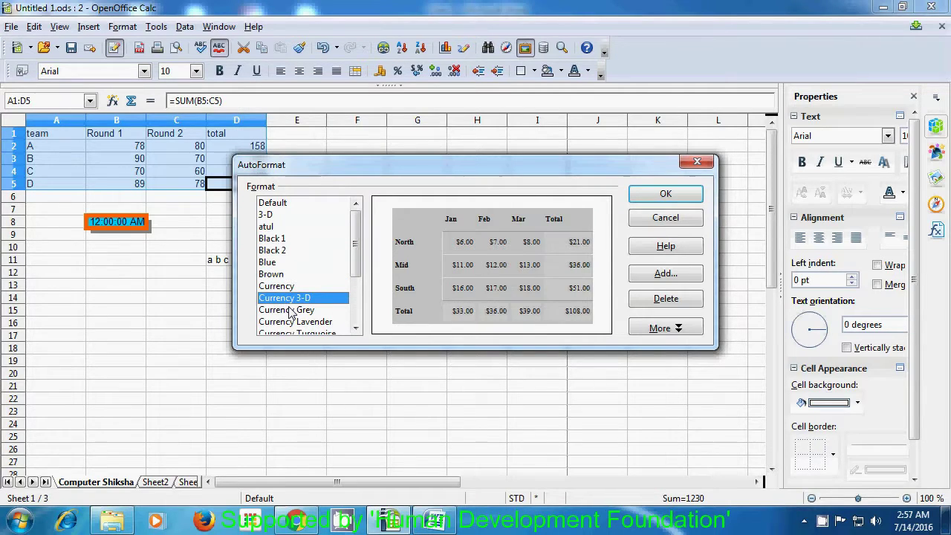
{"action": "left_click", "coordinate": [289, 310]}
{"action": "left_click", "coordinate": [293, 323]}
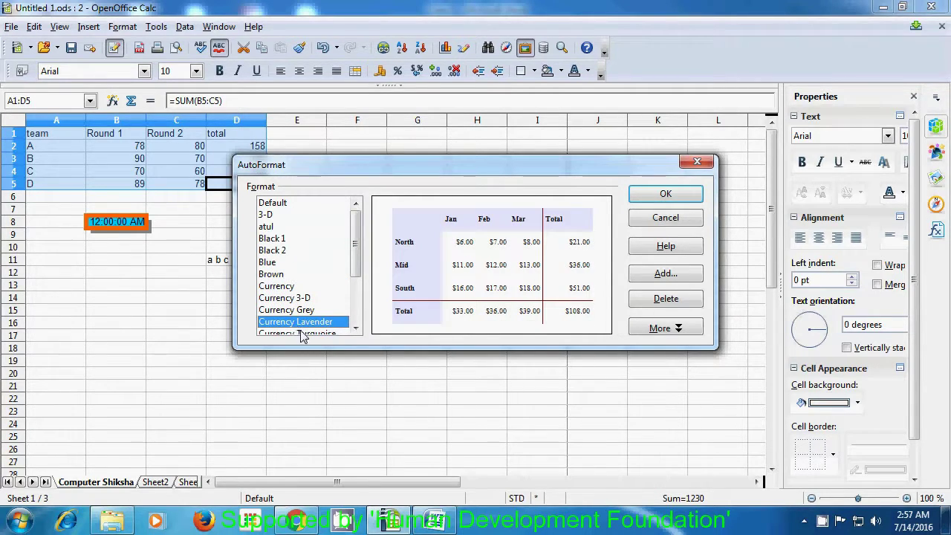
{"action": "left_click", "coordinate": [299, 332]}
Compare the Black 1 and Blue formats, apply the Brown AutoFormat to the score table, and deselect the table
{"action": "left_click", "coordinate": [273, 243]}
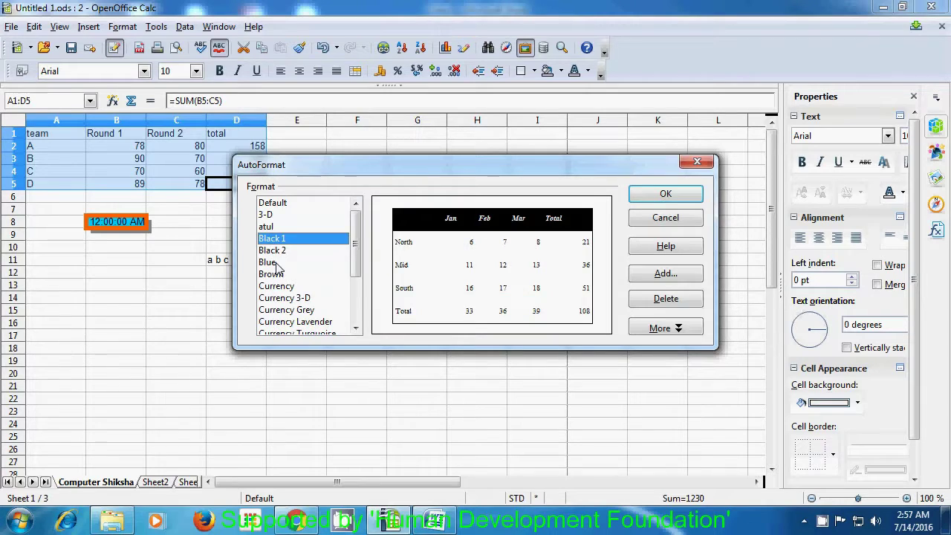
{"action": "left_click", "coordinate": [277, 263]}
{"action": "left_click", "coordinate": [279, 275]}
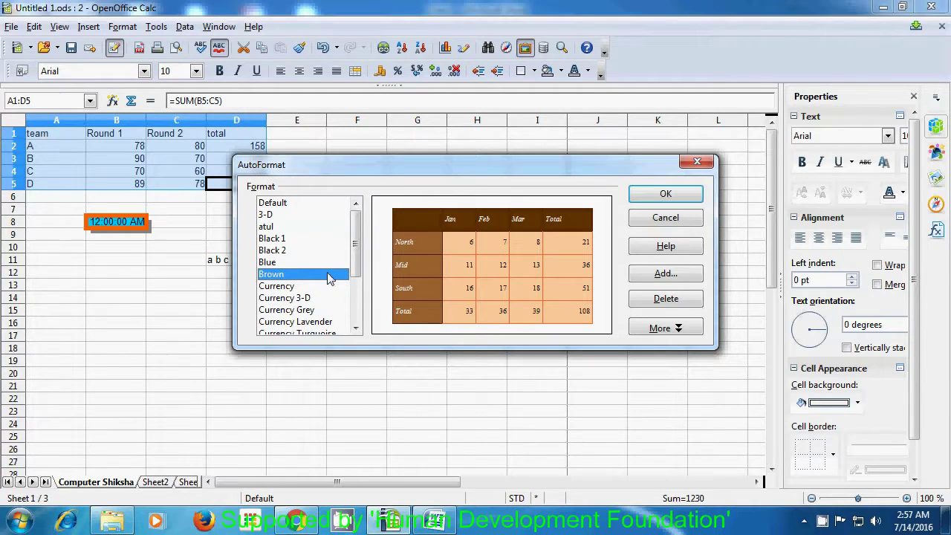
{"action": "left_click", "coordinate": [645, 199]}
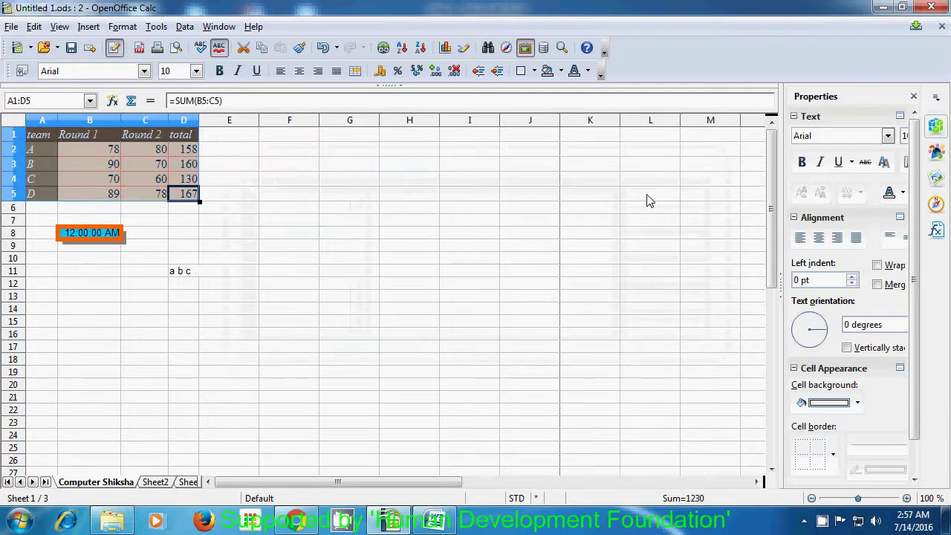
{"action": "left_click", "coordinate": [297, 223]}
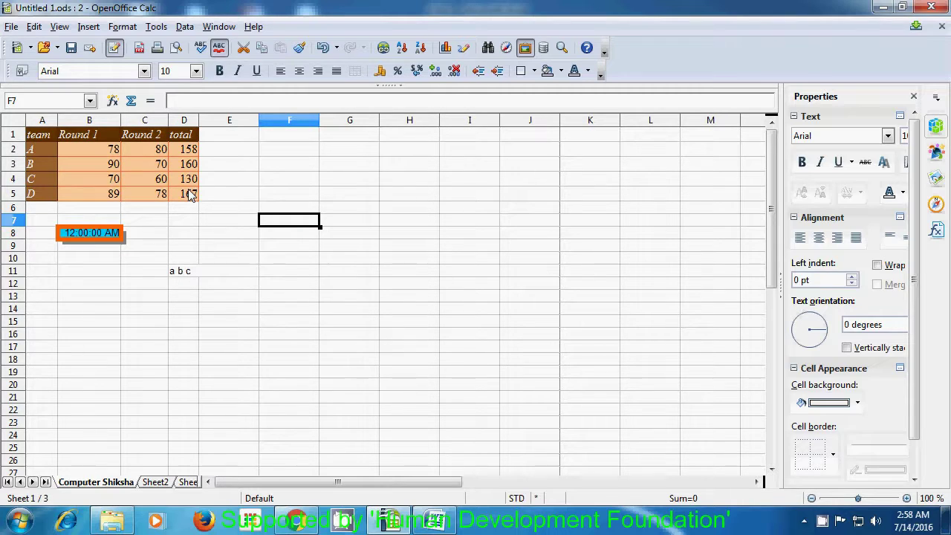
{"action": "left_click", "coordinate": [37, 138]}
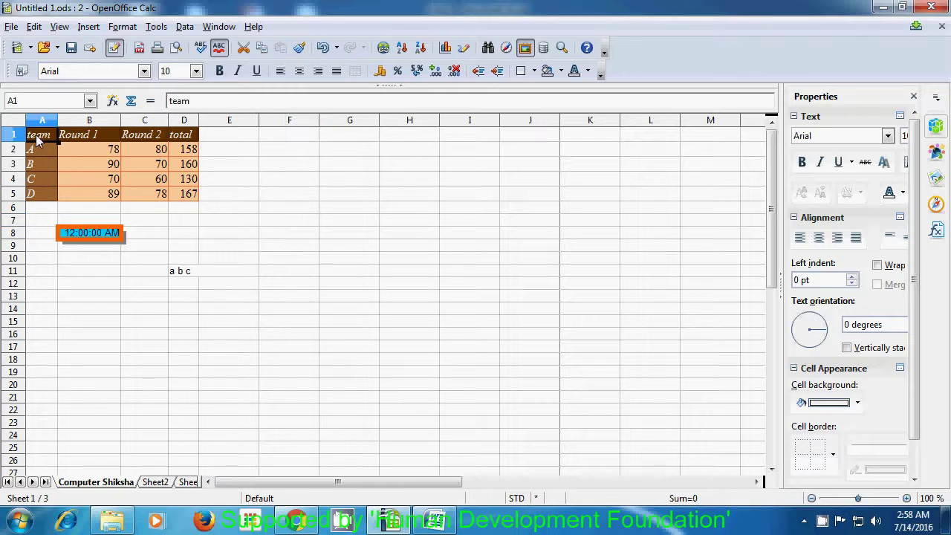
Apply the Default AutoFormat to the score table in cells A1:D5
{"action": "left_click_drag", "start_coordinate": [37, 138], "coordinate": [179, 198]}
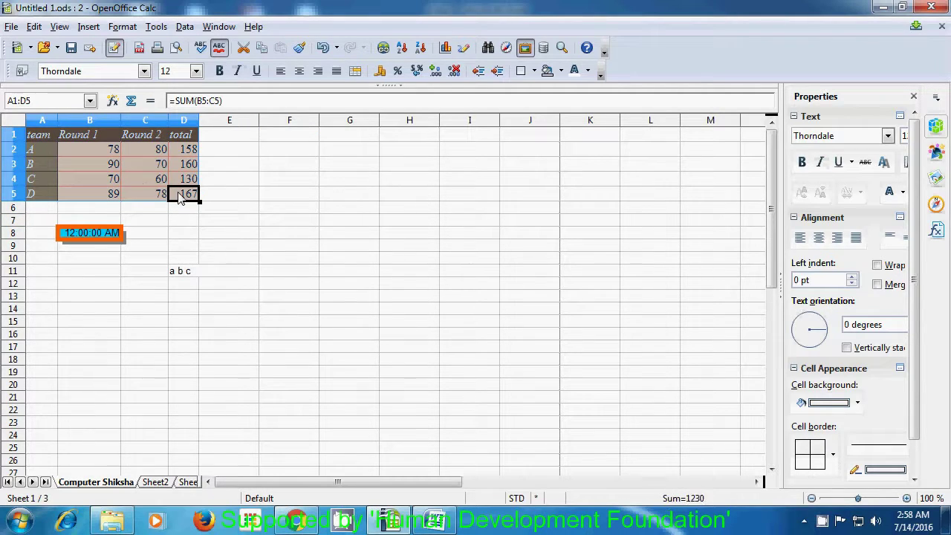
{"action": "left_click", "coordinate": [127, 27]}
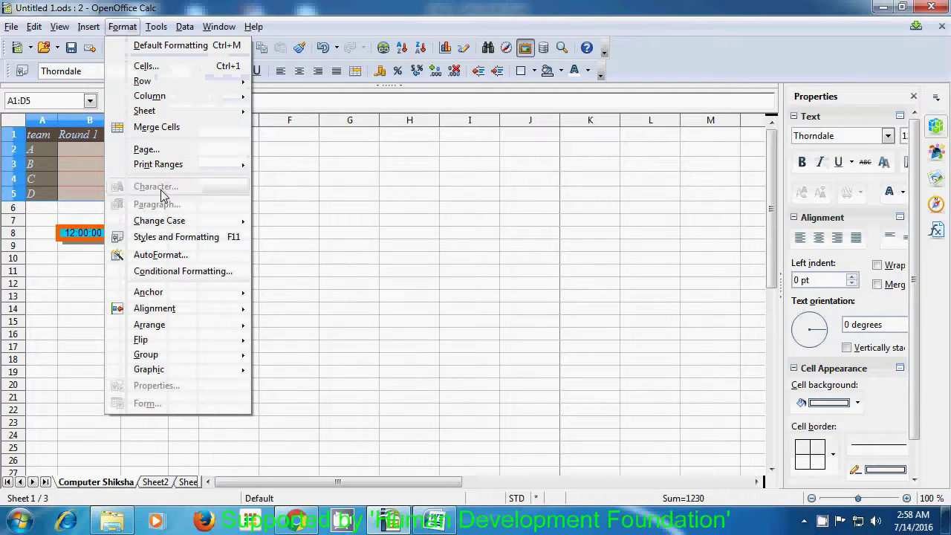
{"action": "left_click", "coordinate": [161, 256]}
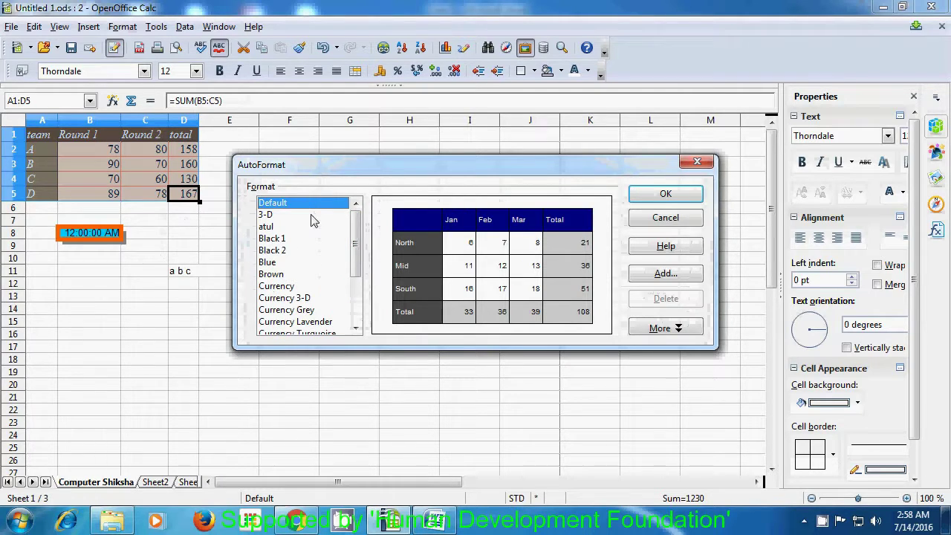
{"action": "left_click", "coordinate": [660, 199]}
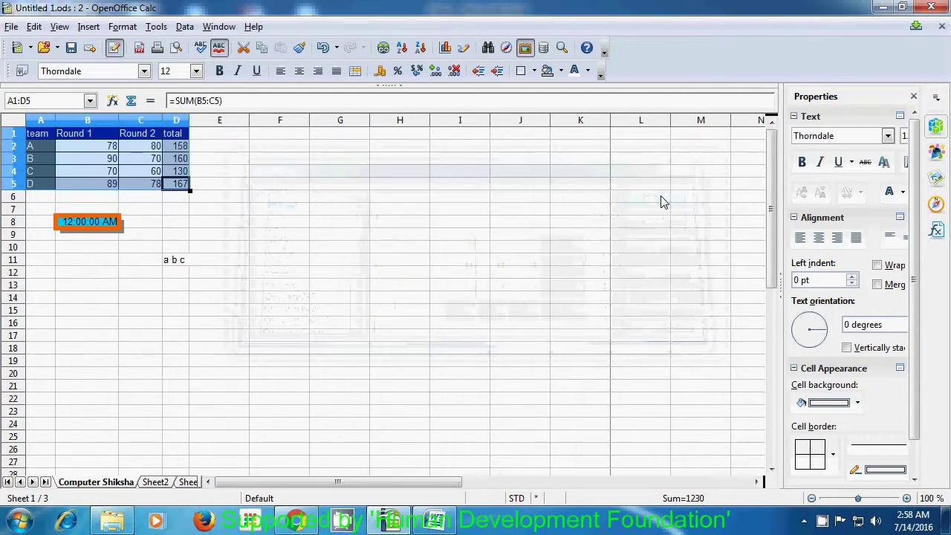
Review the AutoFormat list for the score table again, close it without applying a format, and deselect the table
{"action": "left_click", "coordinate": [122, 28]}
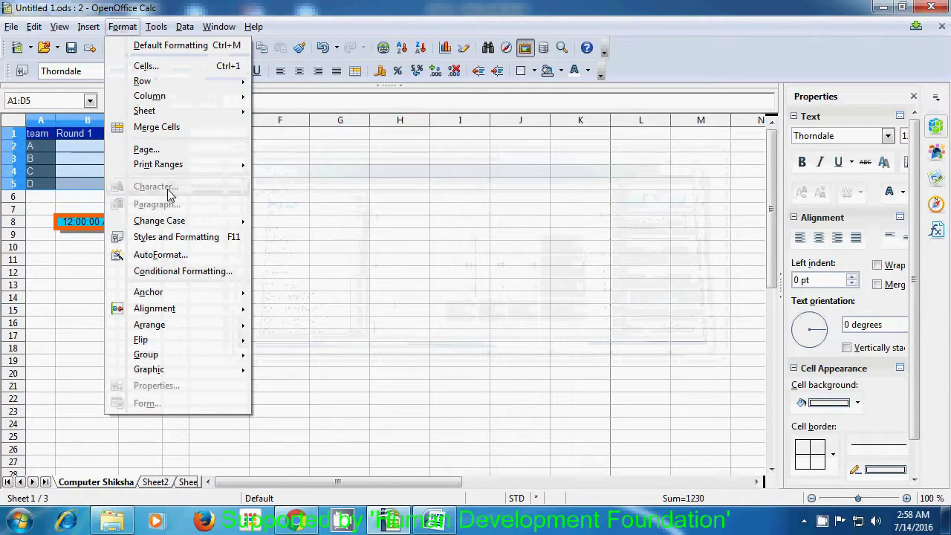
{"action": "mouse_move", "coordinate": [167, 226]}
{"action": "left_click", "coordinate": [171, 255]}
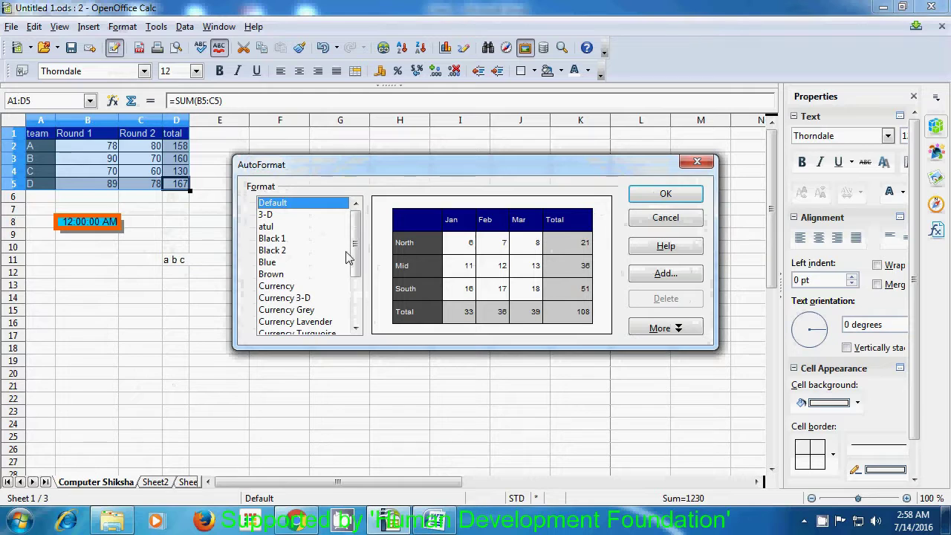
{"action": "left_click_drag", "start_coordinate": [356, 255], "coordinate": [375, 240]}
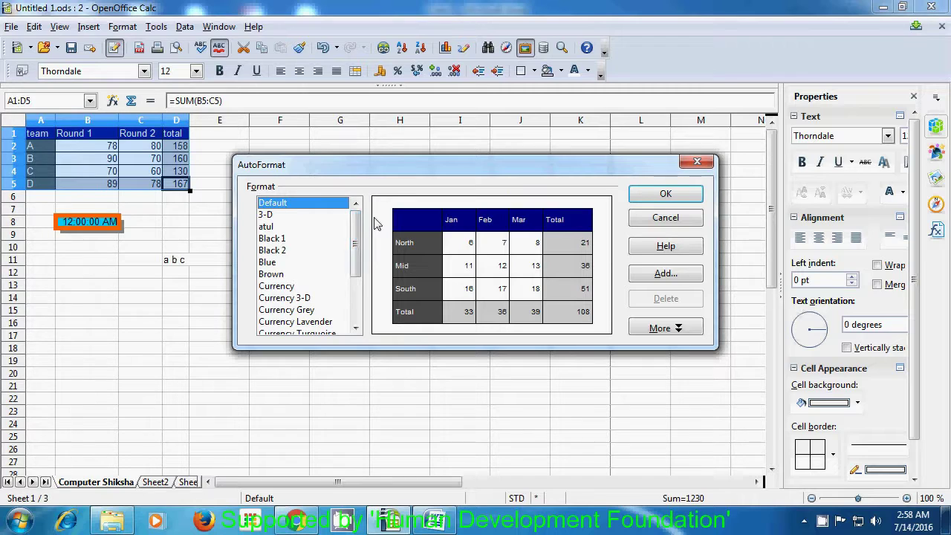
{"action": "left_click", "coordinate": [645, 220]}
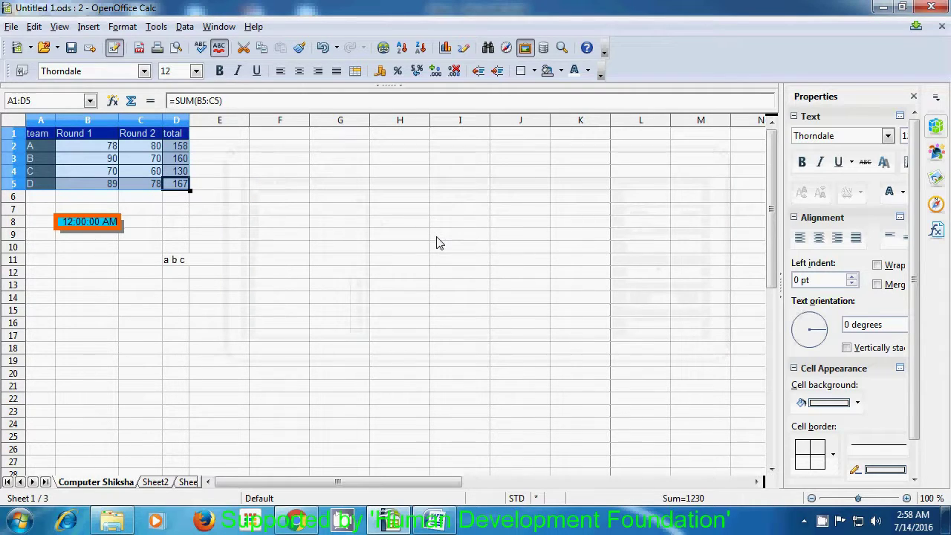
{"action": "left_click", "coordinate": [374, 250]}
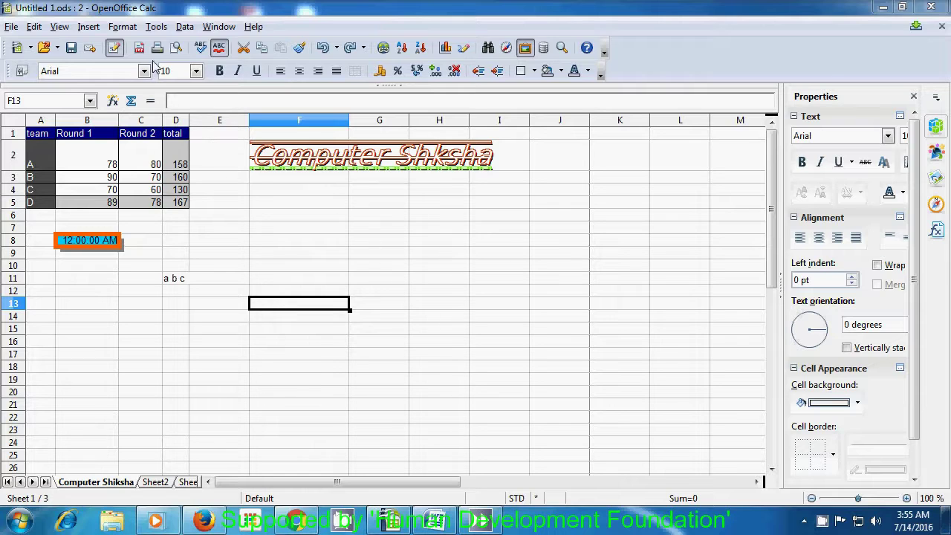
Examine the Conditional Formatting options with the empty cell F13 selected, and close them
{"action": "left_click", "coordinate": [123, 29]}
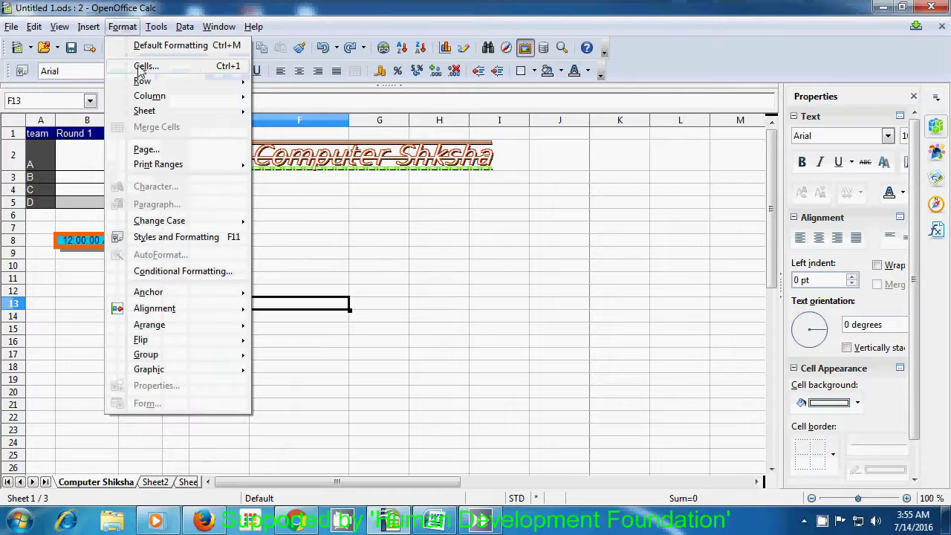
{"action": "mouse_move", "coordinate": [149, 110]}
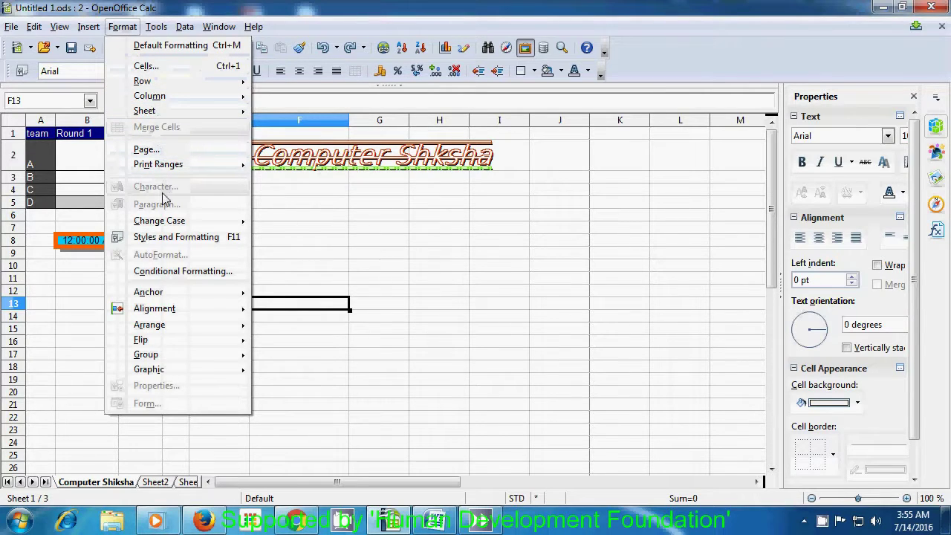
{"action": "left_click", "coordinate": [183, 272]}
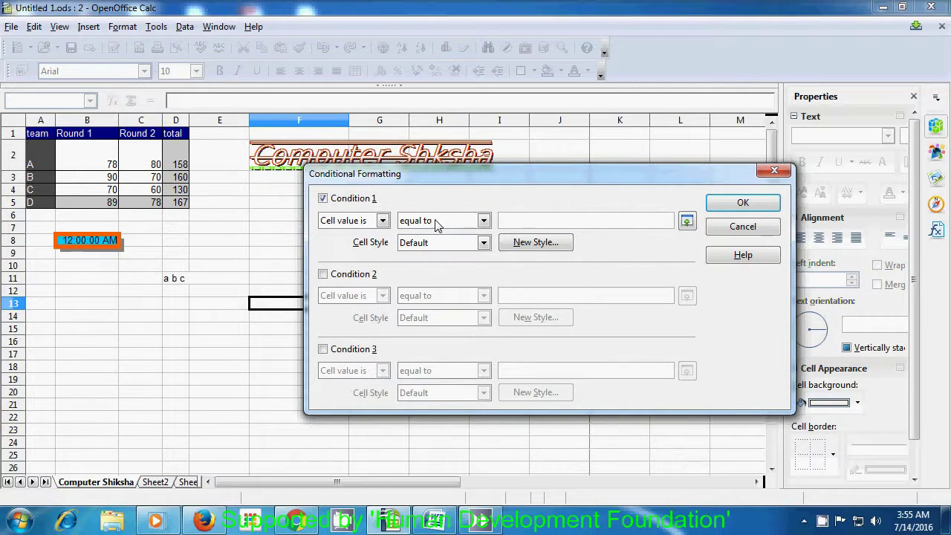
{"action": "left_click", "coordinate": [774, 171]}
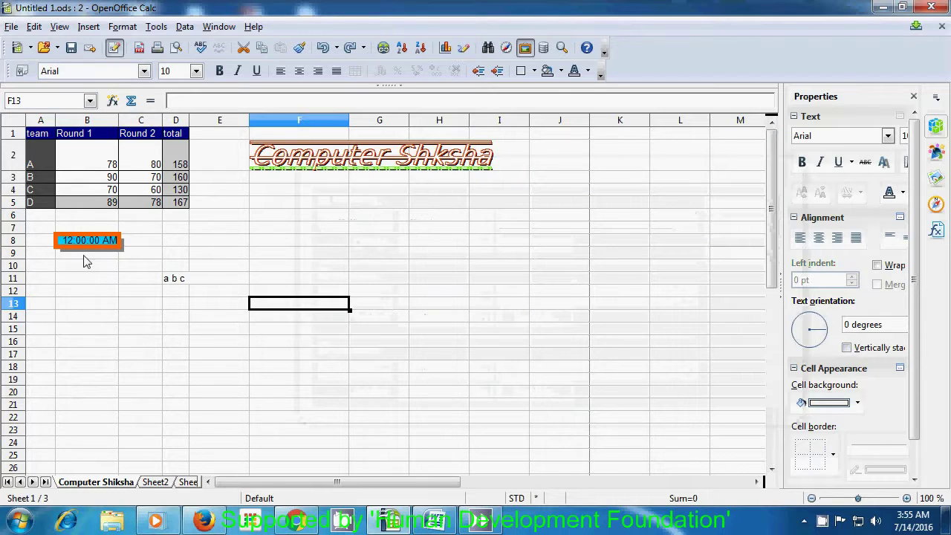
Define Condition 1 for cells A2:D2 as cell value greater than 150, using the Result2 cell style
{"action": "left_click_drag", "start_coordinate": [41, 159], "coordinate": [176, 157]}
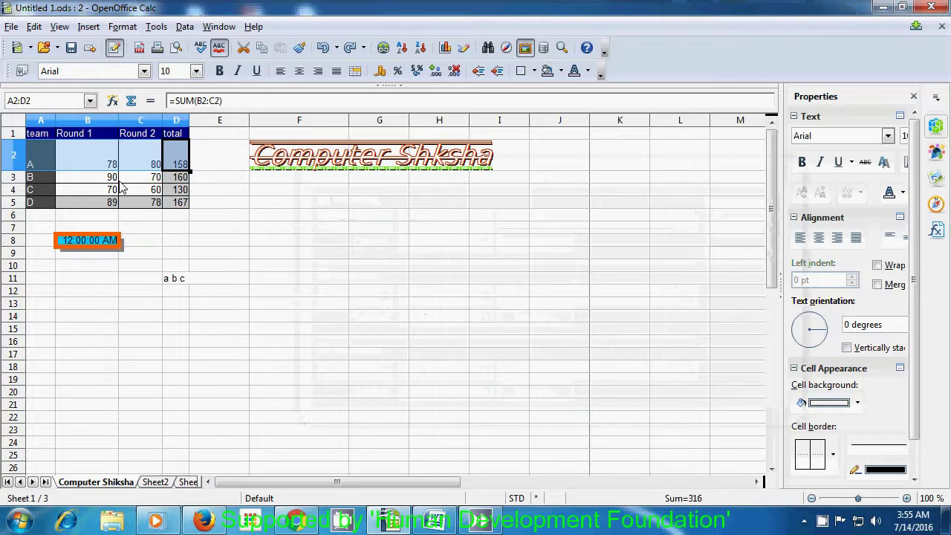
{"action": "left_click", "coordinate": [125, 28]}
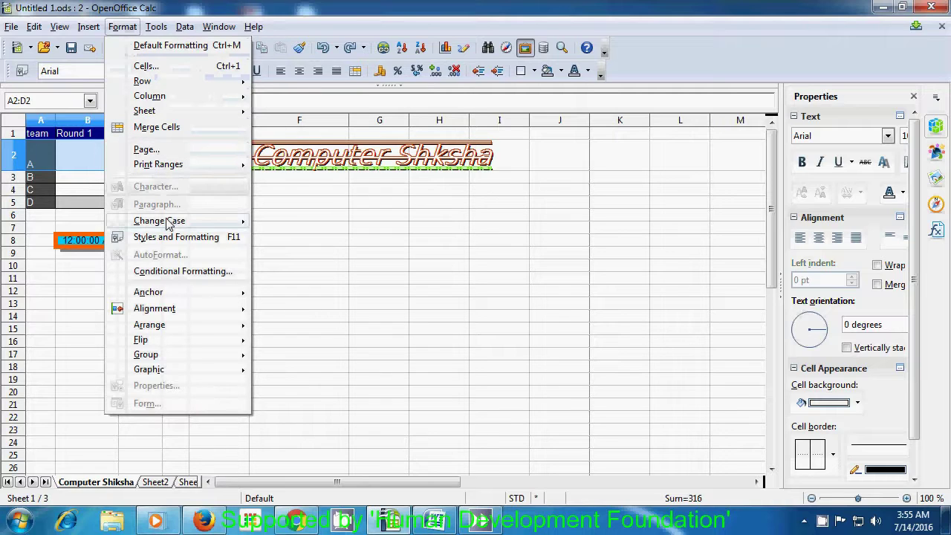
{"action": "left_click", "coordinate": [173, 272]}
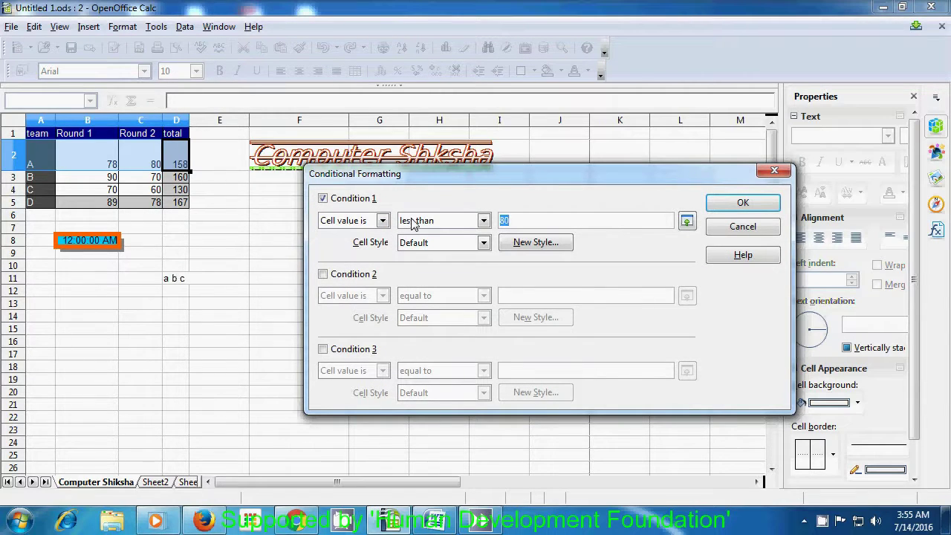
{"action": "left_click", "coordinate": [484, 221]}
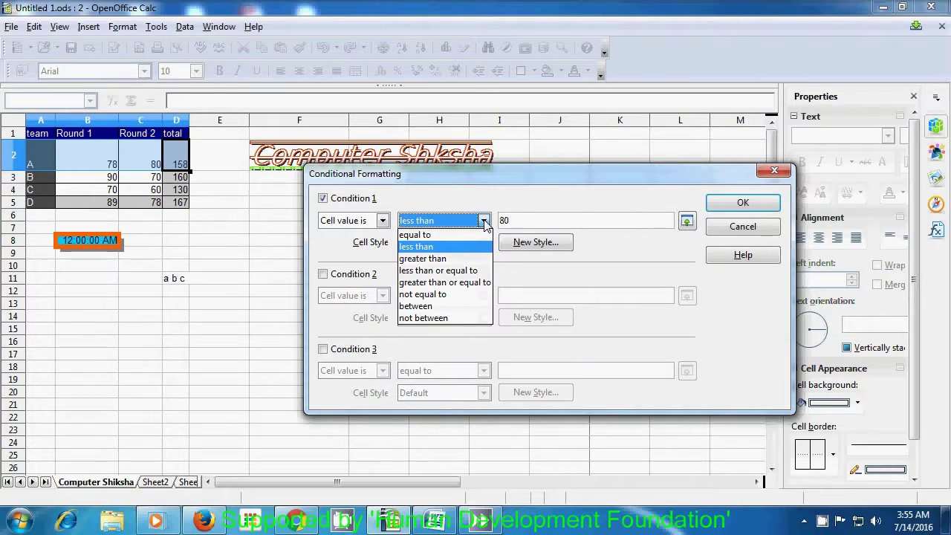
{"action": "left_click", "coordinate": [457, 259]}
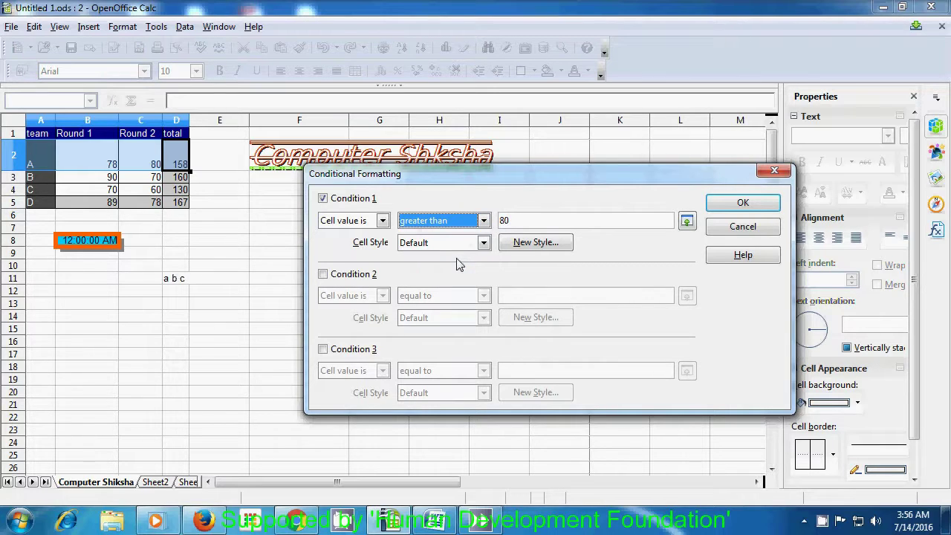
{"action": "double_click", "coordinate": [520, 221]}
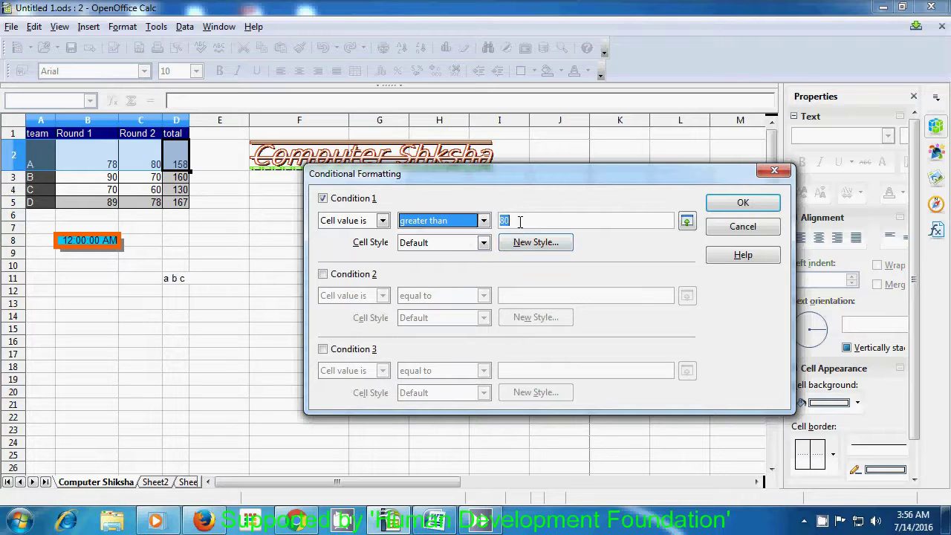
{"action": "key", "text": "BackSpace"}
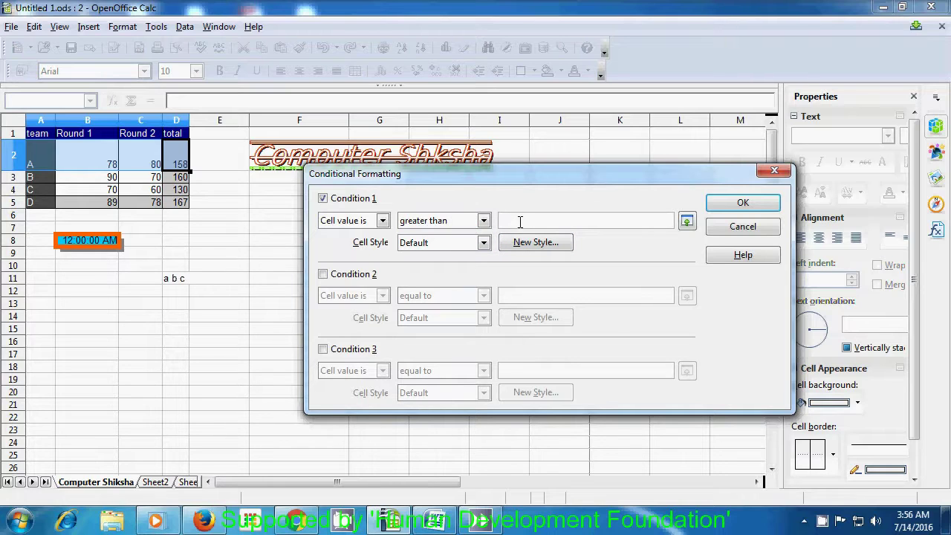
{"action": "type", "text": "150"}
{"action": "left_click", "coordinate": [483, 243]}
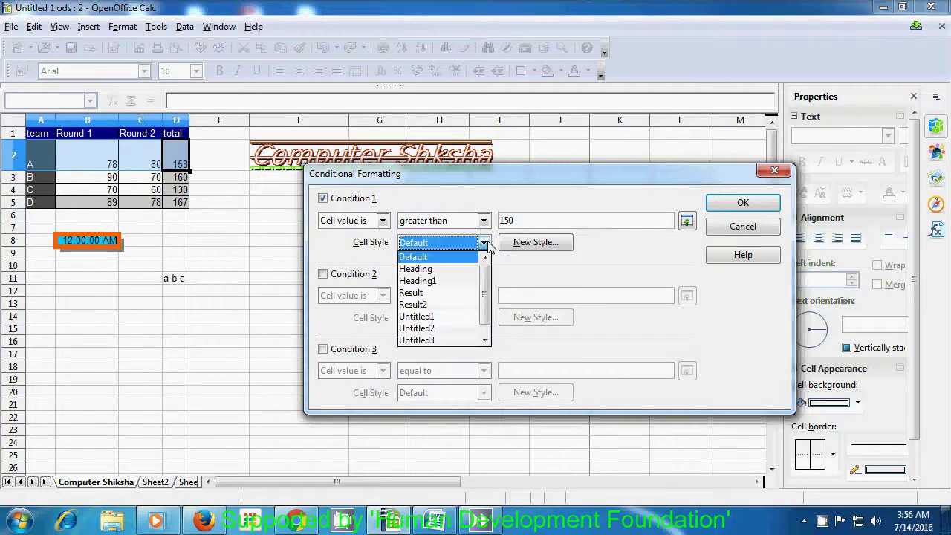
{"action": "left_click", "coordinate": [467, 304]}
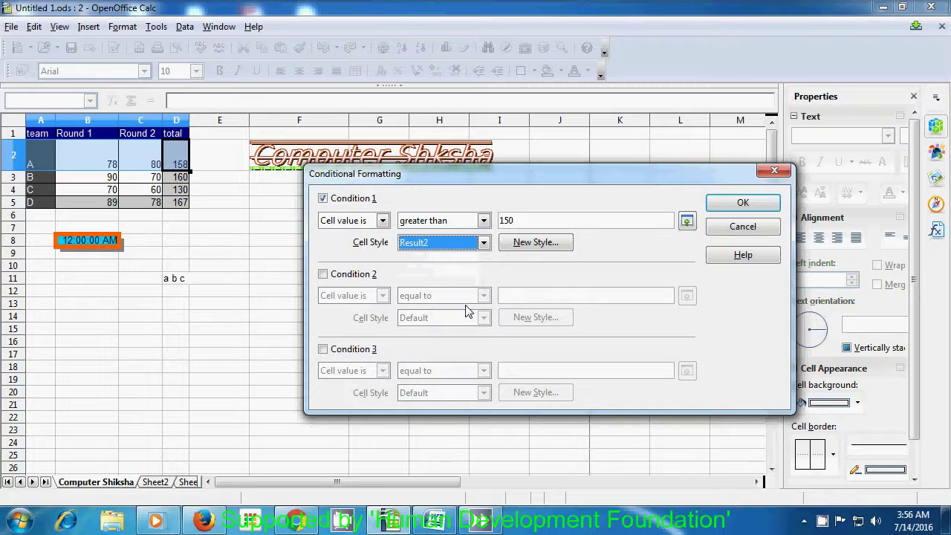
Start a new cell style for Condition 1 and set its font colour to Red
{"action": "left_click", "coordinate": [525, 247]}
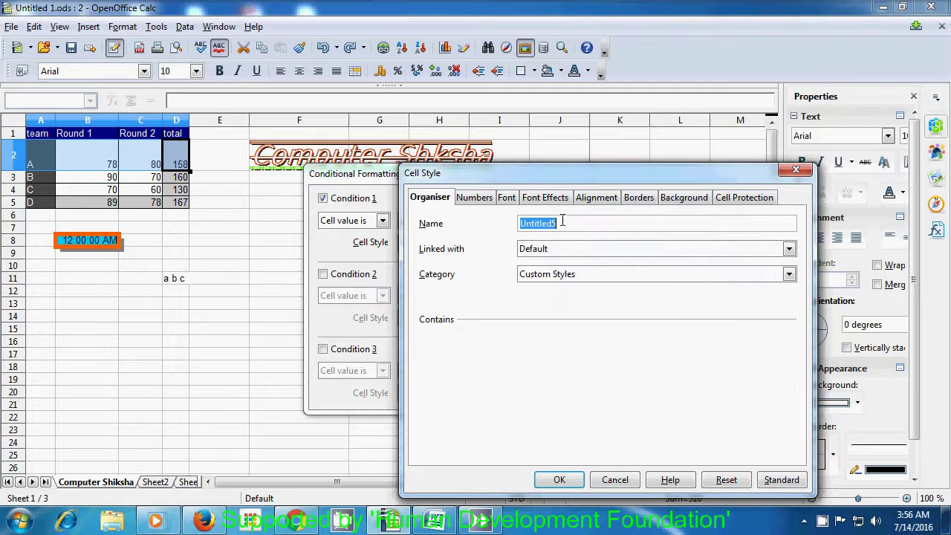
{"action": "left_click", "coordinate": [544, 198]}
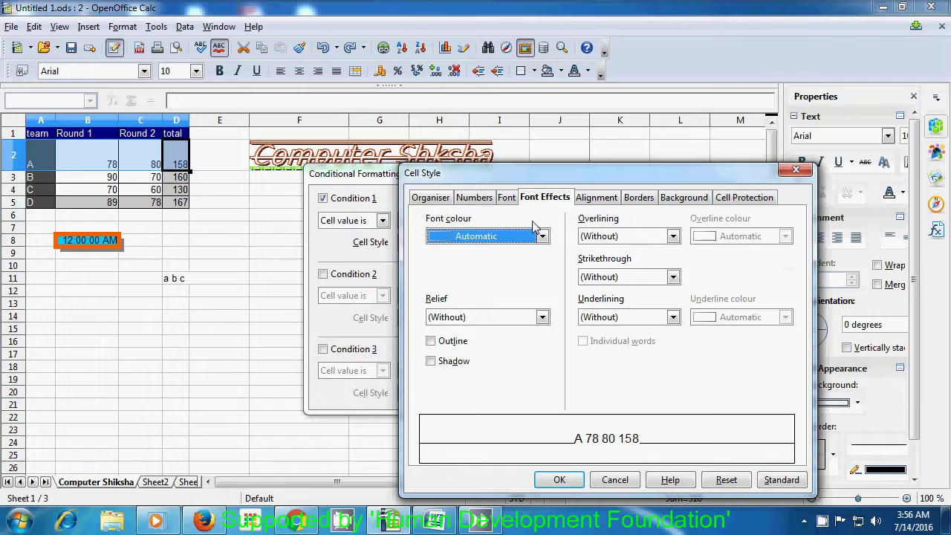
{"action": "left_click", "coordinate": [543, 236]}
{"action": "scroll", "coordinate": [498, 286], "scroll_direction": "down", "scroll_amount": 4}
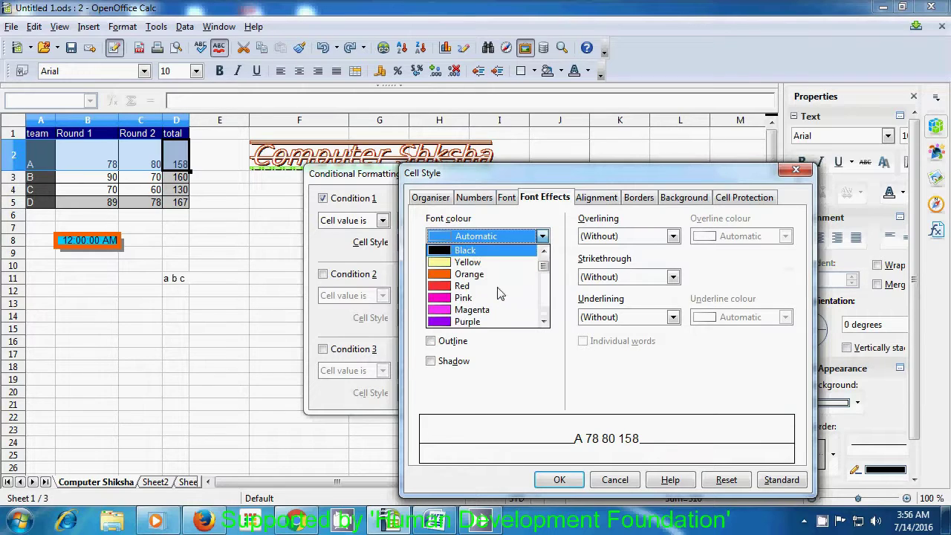
{"action": "left_click", "coordinate": [458, 287]}
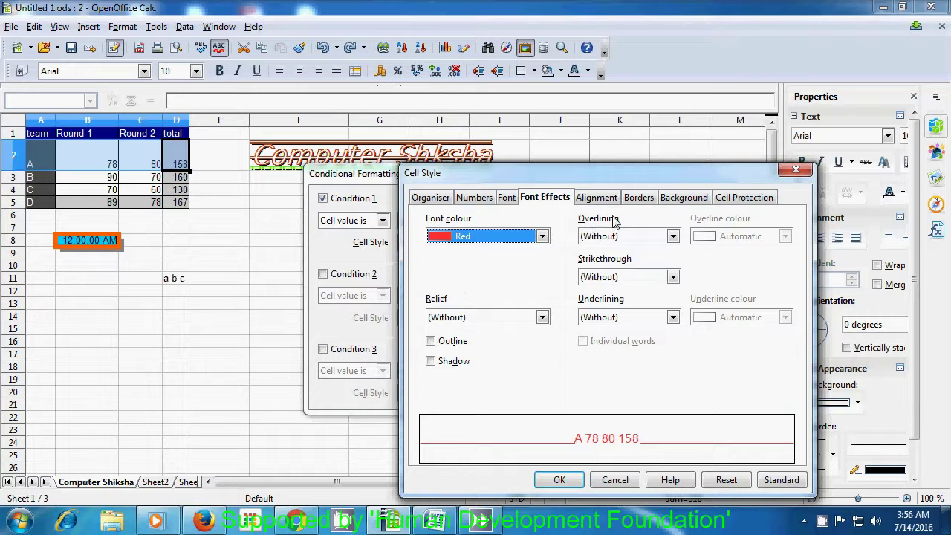
Give the new style an orange border on all four sides, apply the conditional formatting to A2:D2, and deselect the row
{"action": "left_click", "coordinate": [637, 201]}
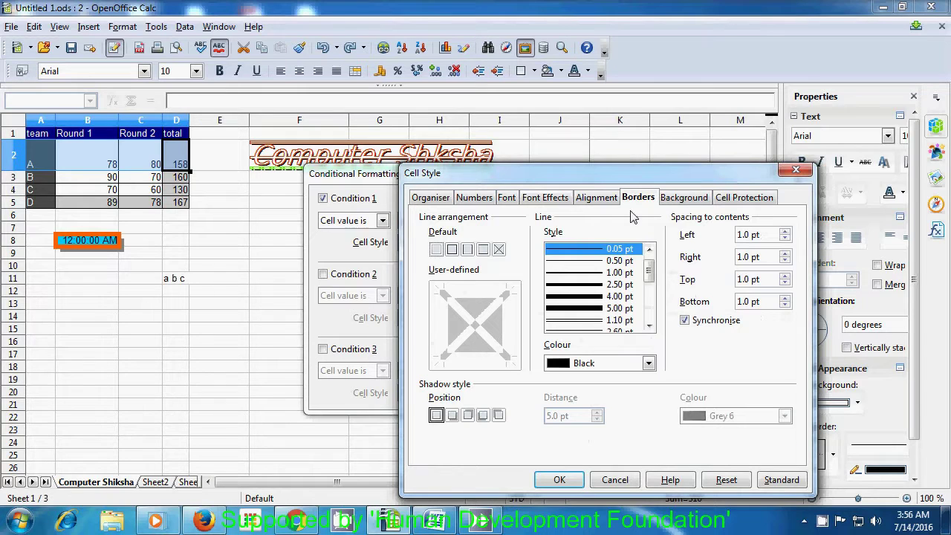
{"action": "left_click", "coordinate": [453, 249]}
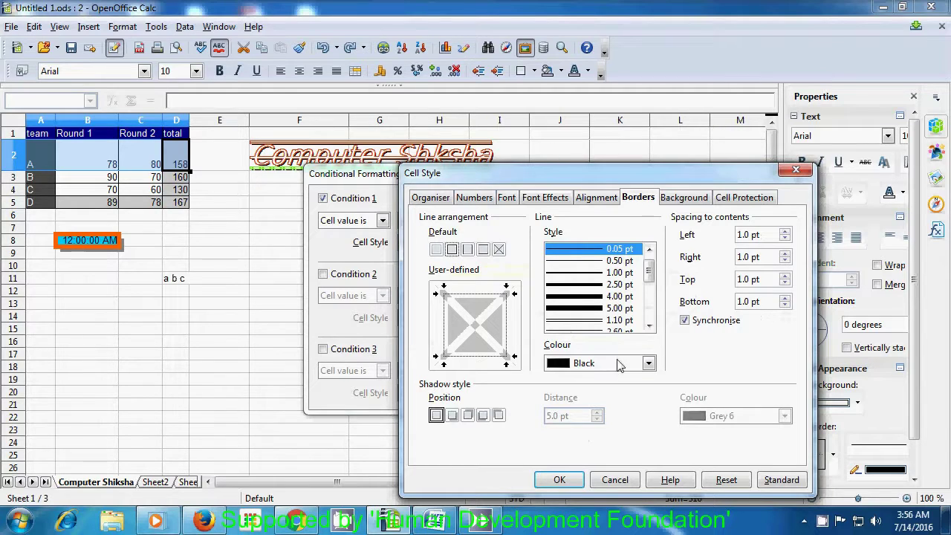
{"action": "left_click", "coordinate": [648, 362]}
{"action": "left_click", "coordinate": [600, 402]}
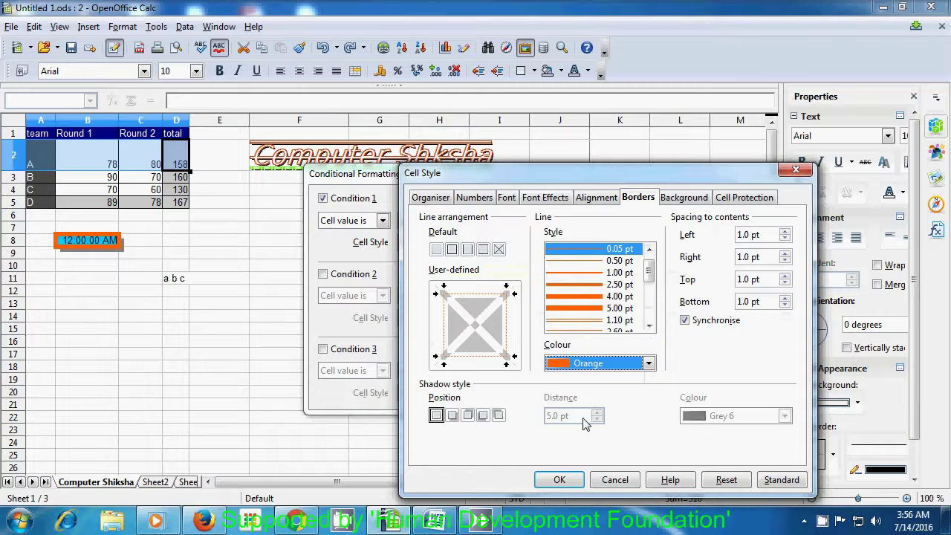
{"action": "left_click", "coordinate": [560, 482]}
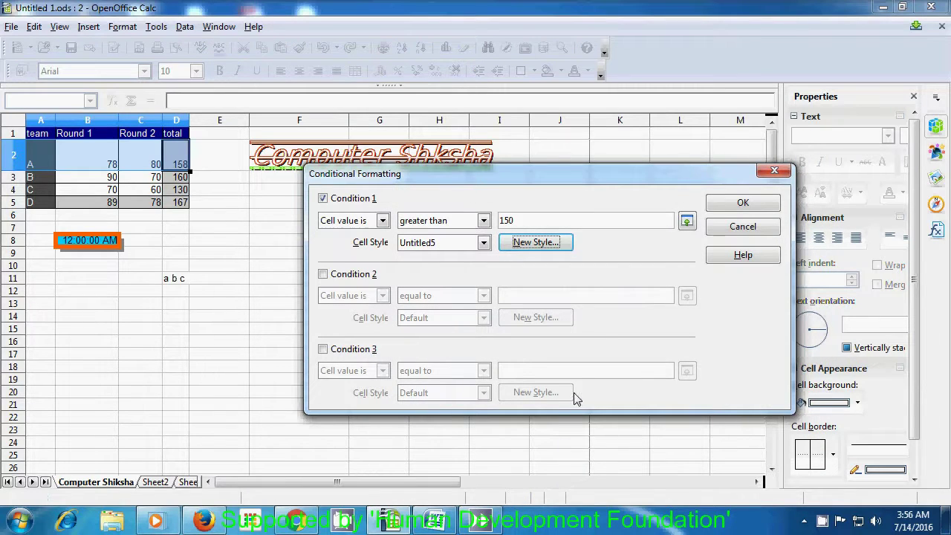
{"action": "left_click", "coordinate": [742, 204]}
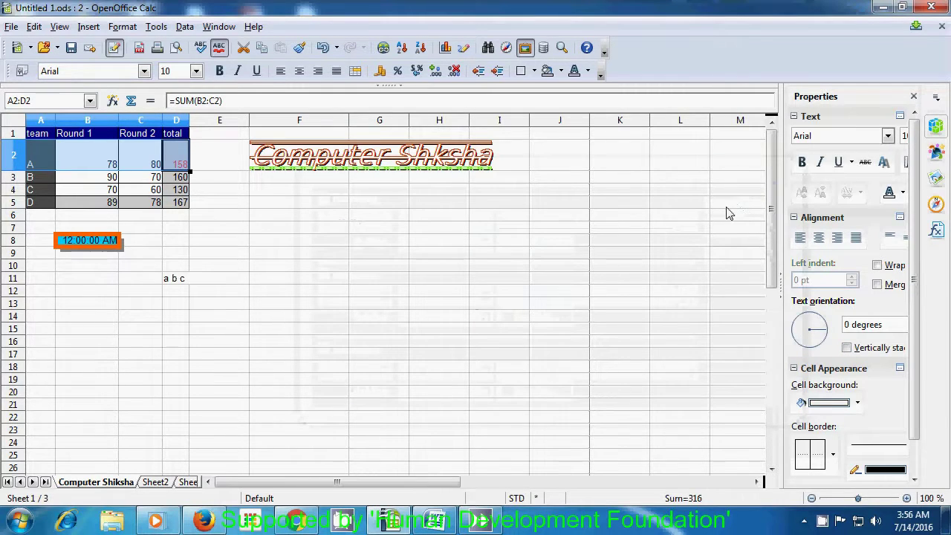
{"action": "left_click", "coordinate": [631, 254]}
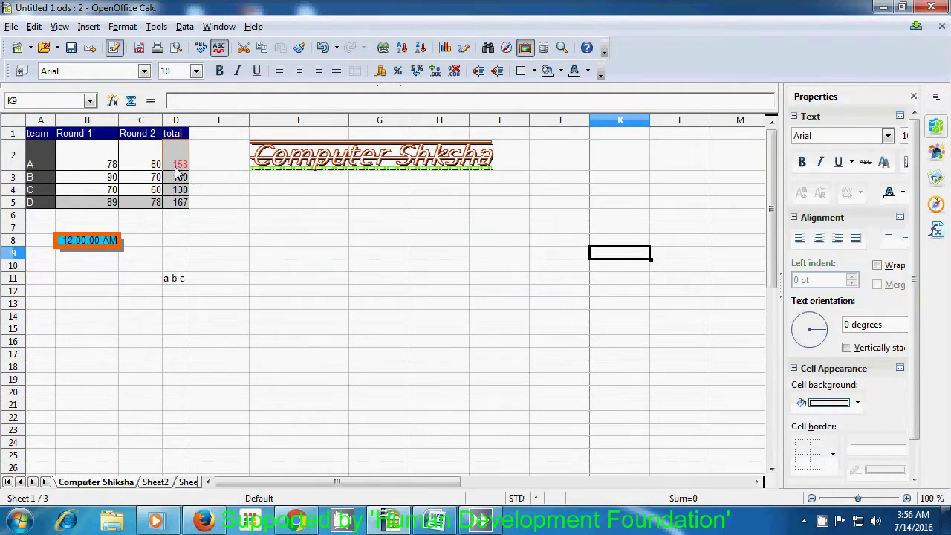
Start conditional formatting for cells A3:D3 and define Condition 1 as cell value less than 90
{"action": "left_click_drag", "start_coordinate": [40, 180], "coordinate": [178, 182]}
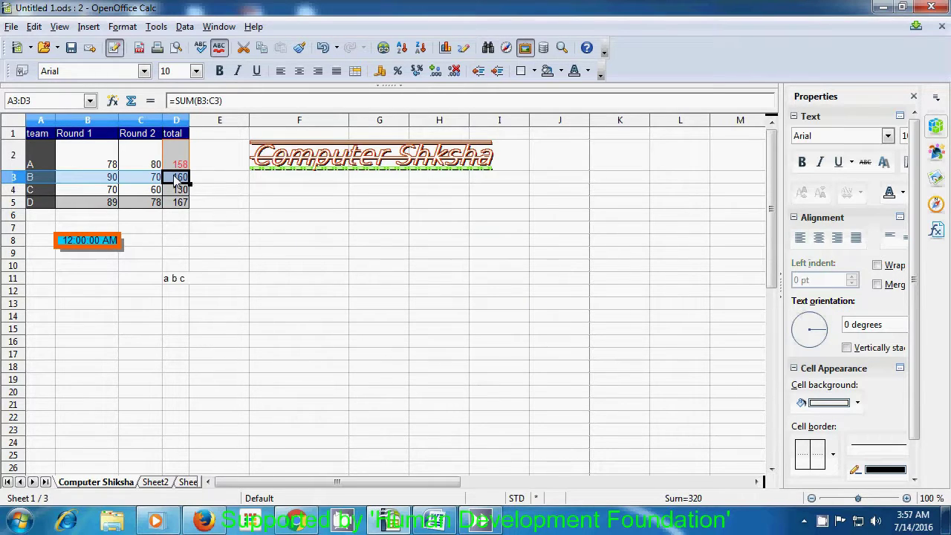
{"action": "left_click", "coordinate": [124, 28]}
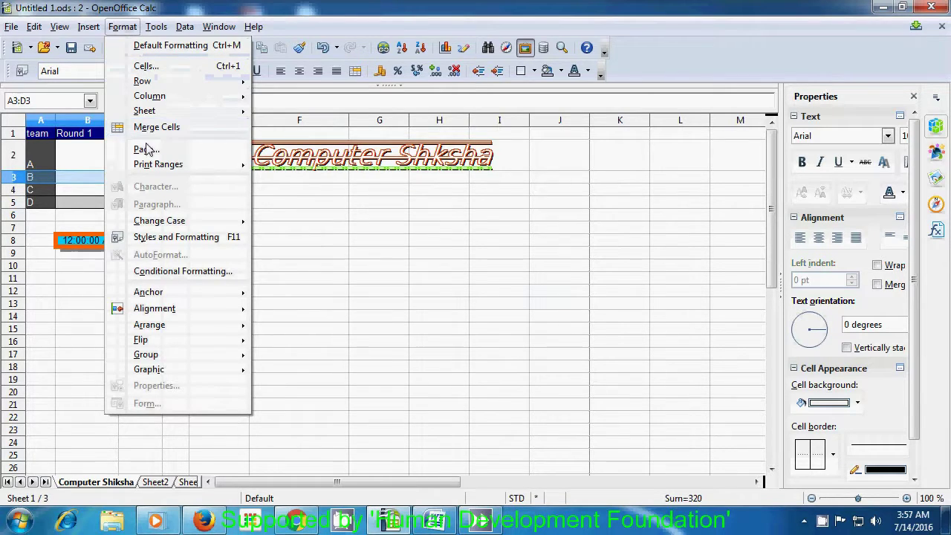
{"action": "left_click", "coordinate": [158, 272]}
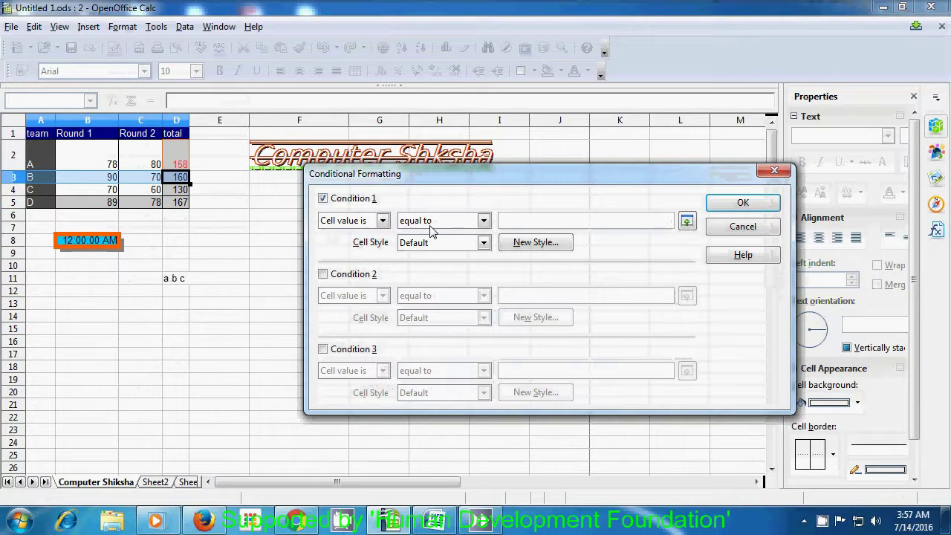
{"action": "left_click", "coordinate": [483, 221]}
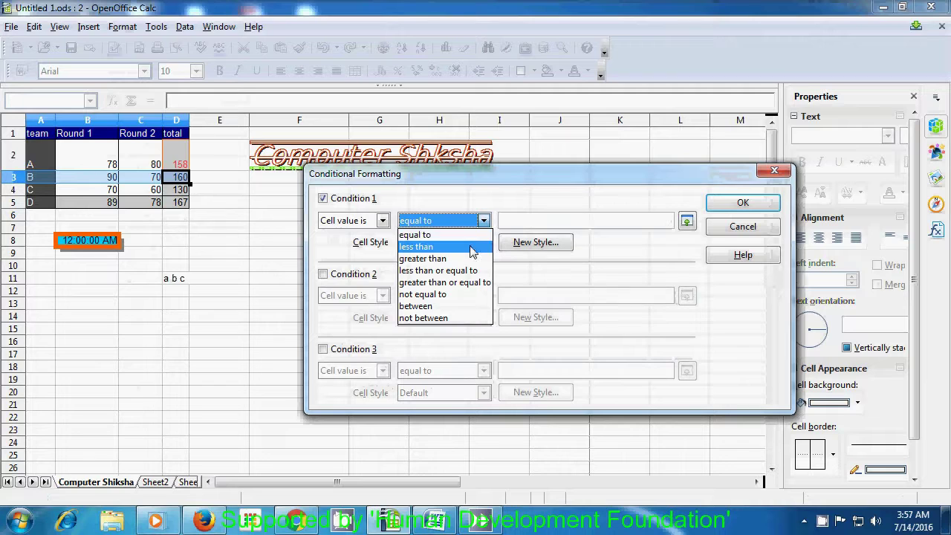
{"action": "left_click", "coordinate": [470, 247]}
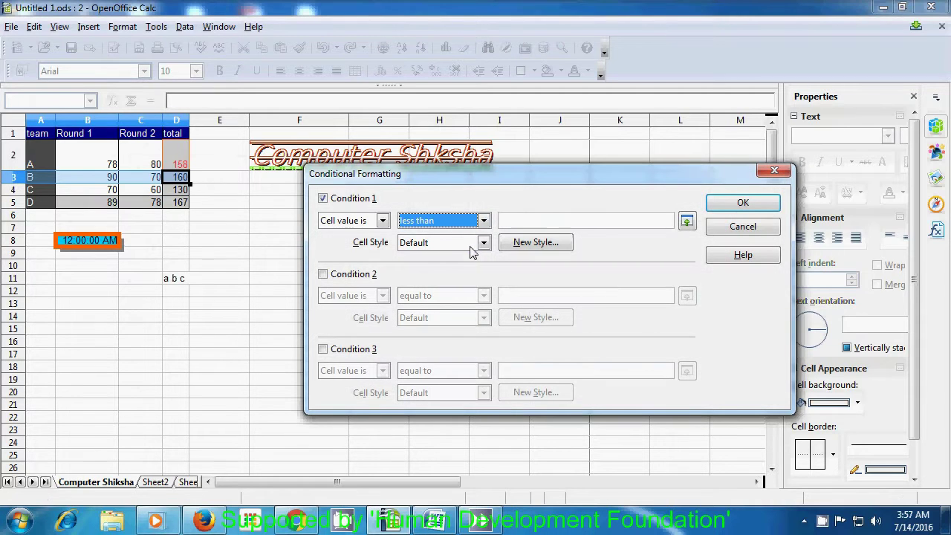
{"action": "left_click", "coordinate": [533, 220]}
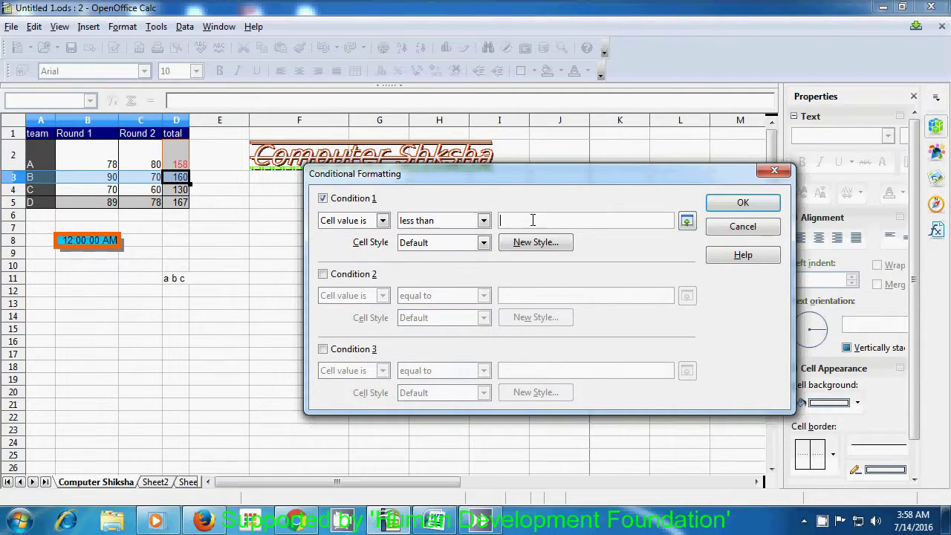
{"action": "type", "text": "90"}
Start a new cell style for Condition 1 of A3:D3 and set its font colour to Blue
{"action": "left_click", "coordinate": [536, 243]}
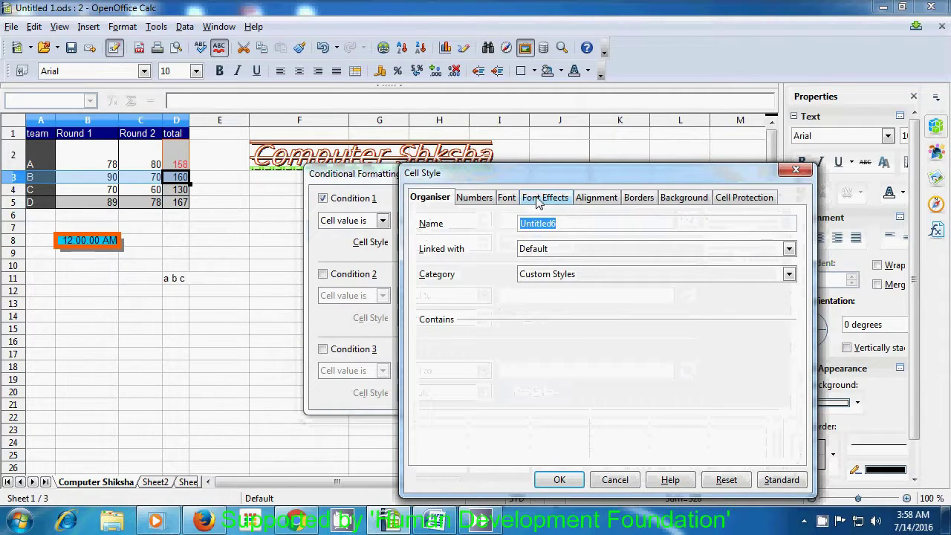
{"action": "left_click", "coordinate": [539, 199]}
{"action": "left_click", "coordinate": [543, 236]}
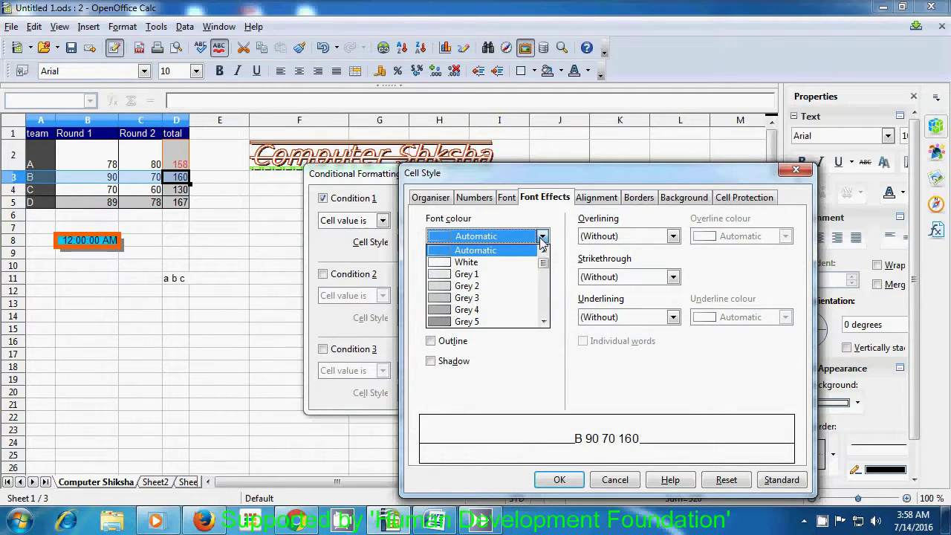
{"action": "scroll", "coordinate": [539, 283], "scroll_direction": "down", "scroll_amount": 6}
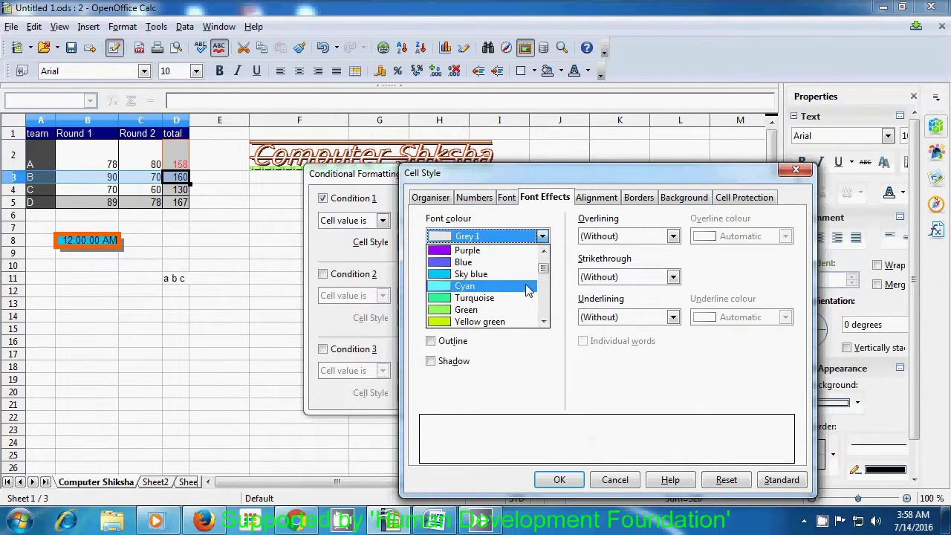
{"action": "left_click", "coordinate": [515, 262]}
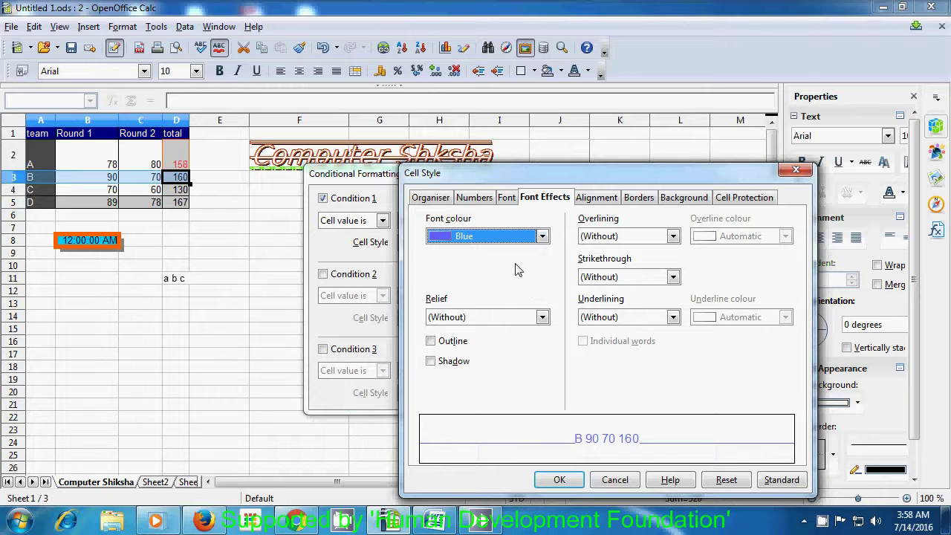
Set the new style's typeface to Bold at size 14, and apply the conditional formatting to A3:D3
{"action": "left_click", "coordinate": [512, 203]}
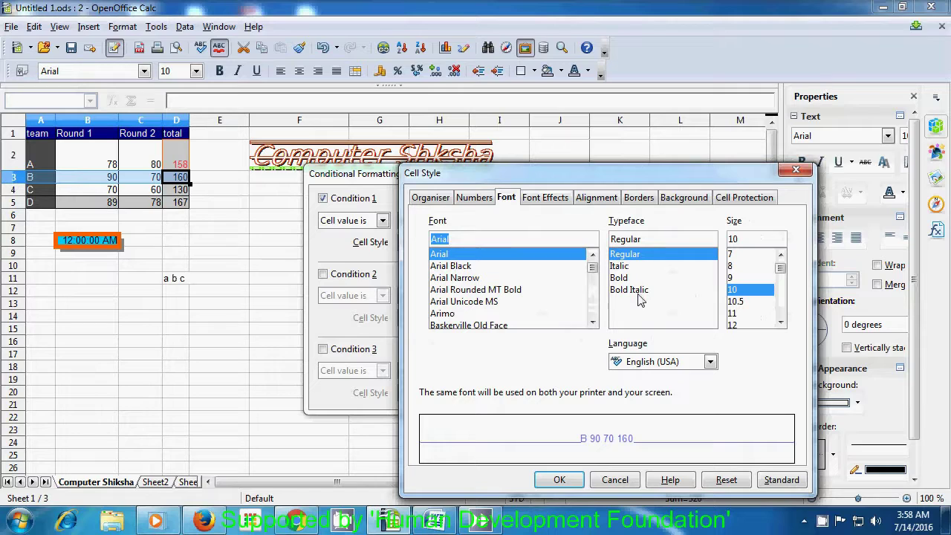
{"action": "left_click", "coordinate": [621, 278]}
{"action": "scroll", "coordinate": [748, 315], "scroll_direction": "down", "scroll_amount": 1}
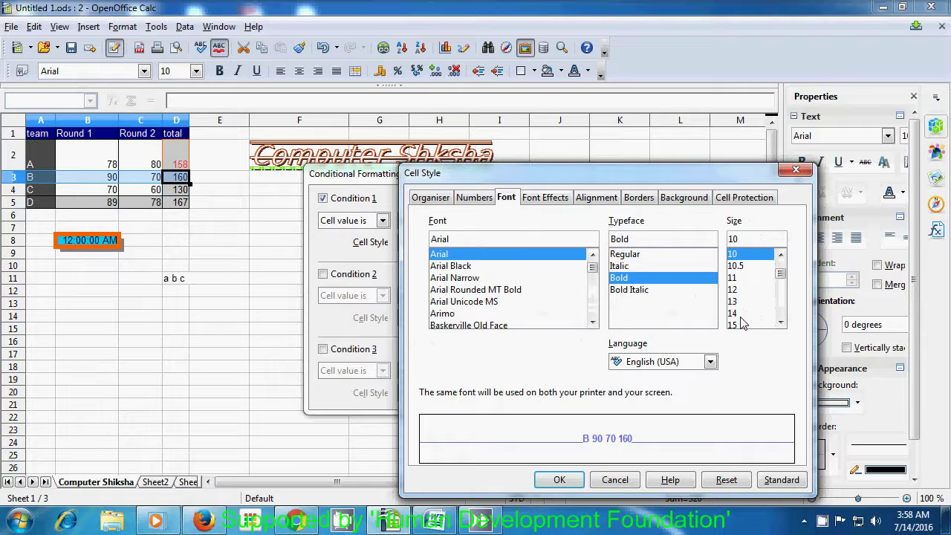
{"action": "left_click", "coordinate": [740, 314]}
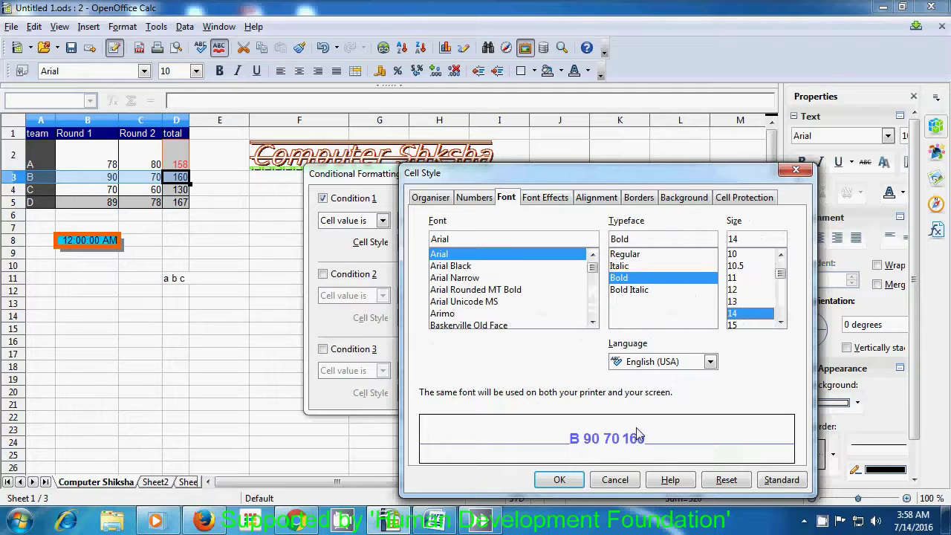
{"action": "left_click", "coordinate": [560, 480]}
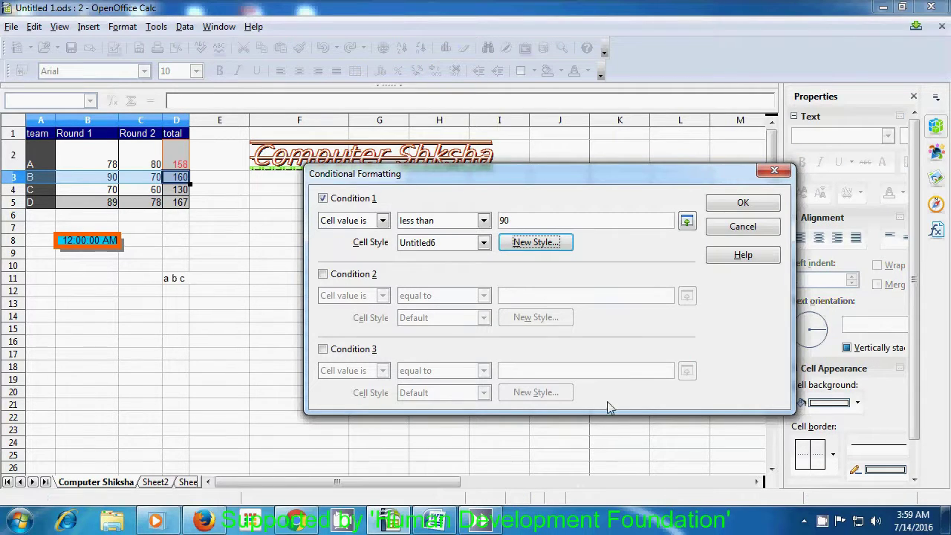
{"action": "left_click", "coordinate": [732, 208]}
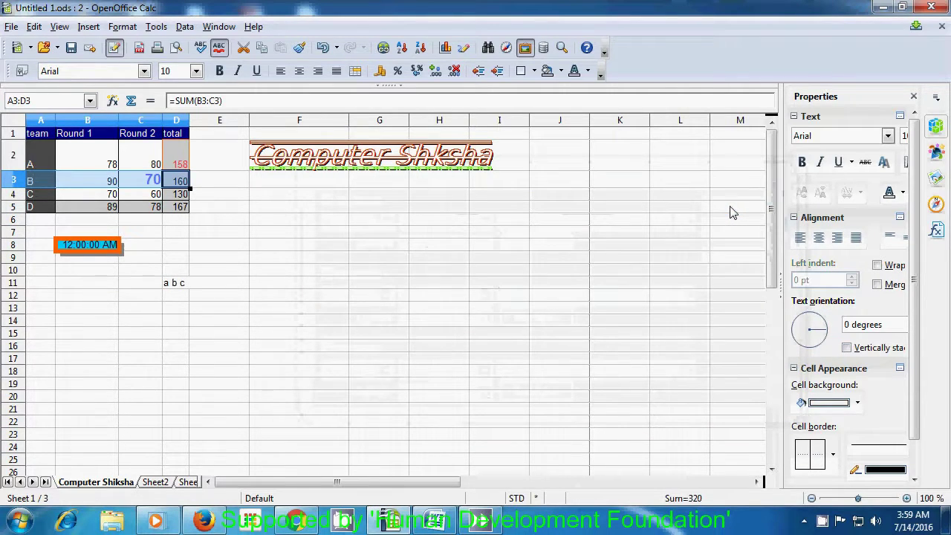
{"action": "left_click", "coordinate": [732, 208]}
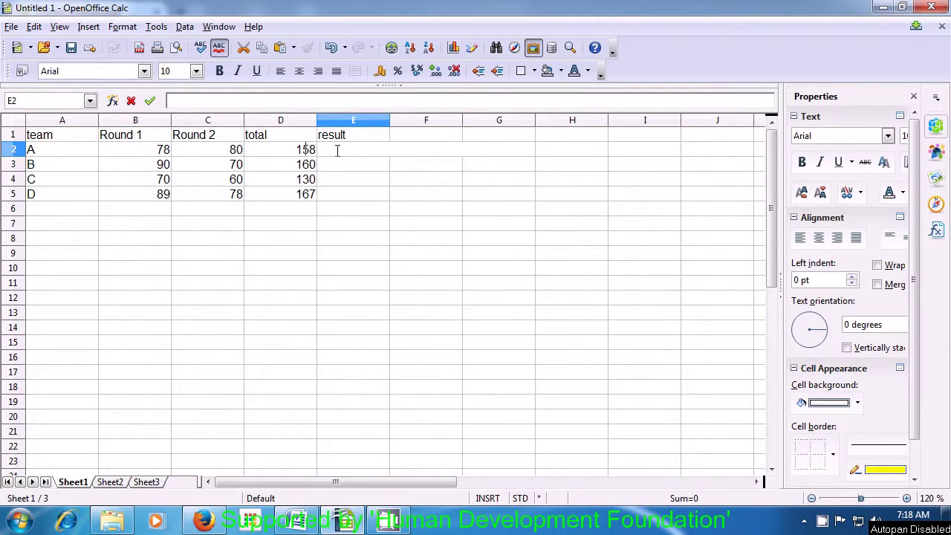
Enter the formula =if(D2>160;"select";"reject") in the result cell E2 for team A
{"action": "type", "text": "=if"}
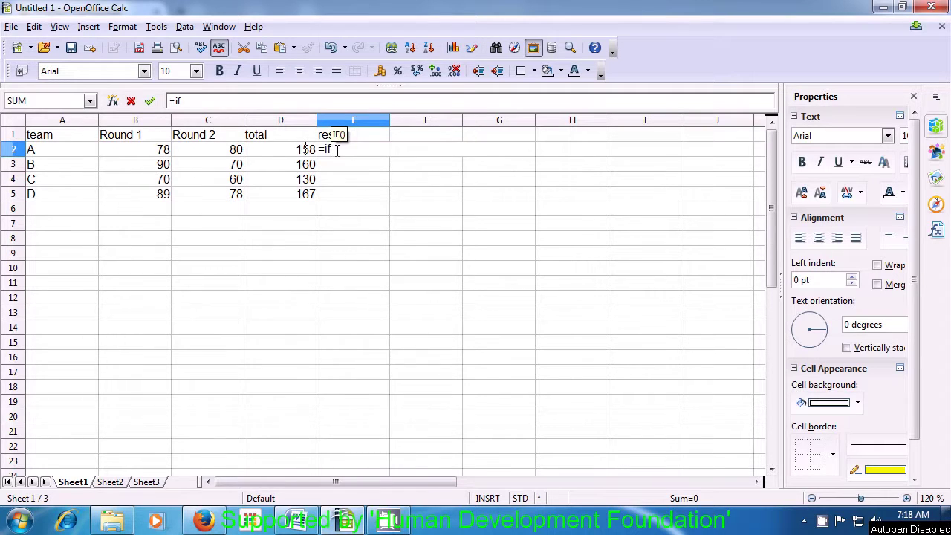
{"action": "type", "text": "("}
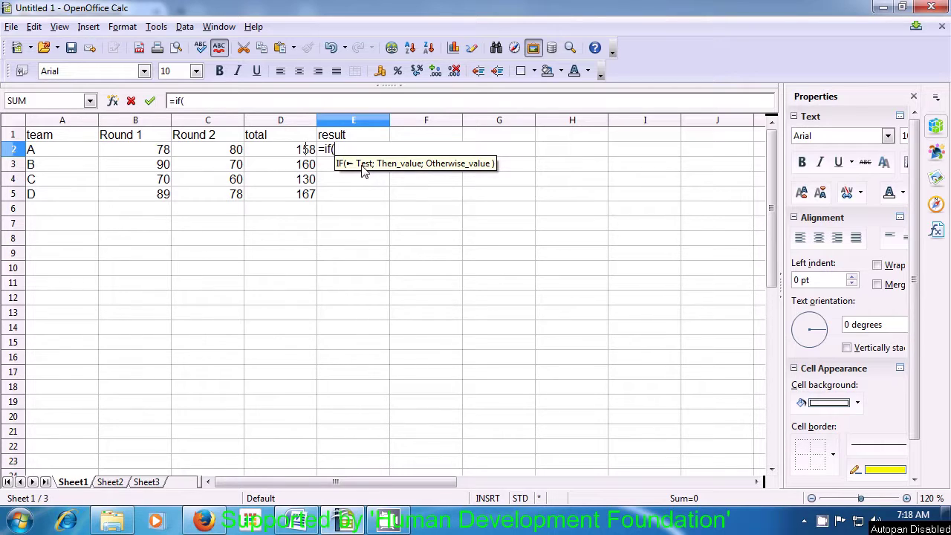
{"action": "left_click", "coordinate": [307, 151]}
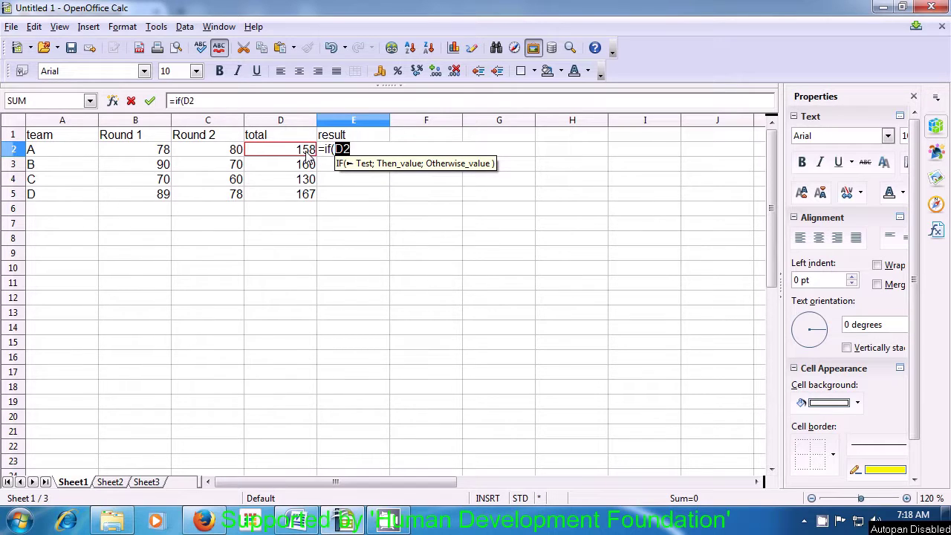
{"action": "type", "text": ">"}
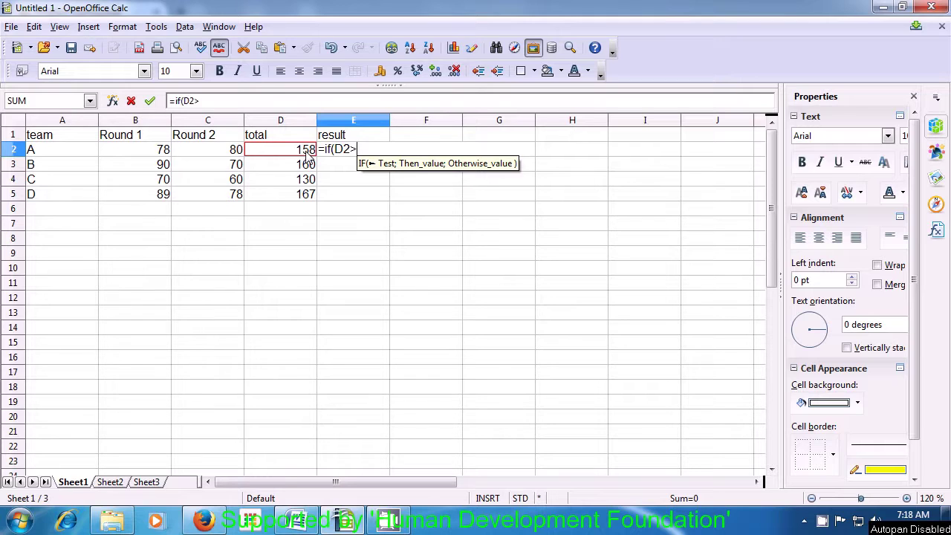
{"action": "type", "text": "160"}
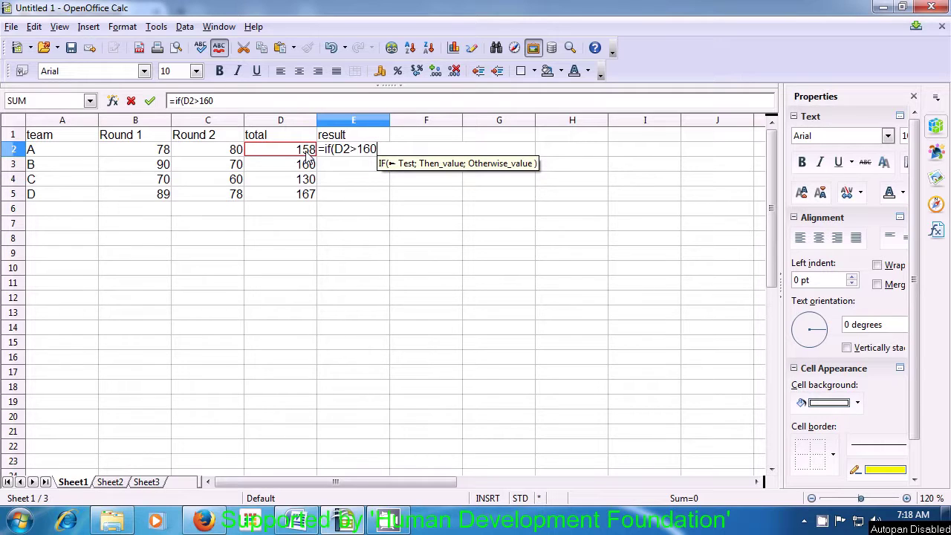
{"action": "type", "text": ";"}
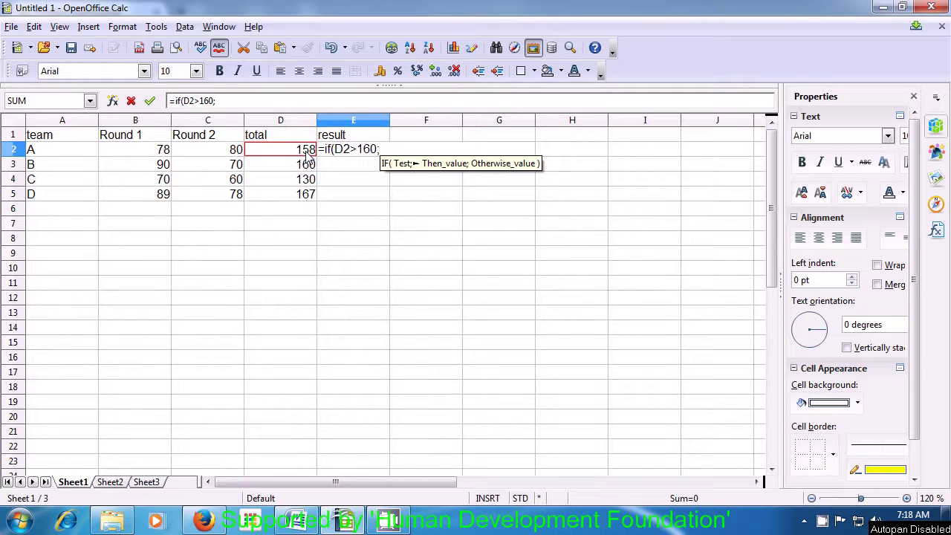
{"action": "type", "text": "\""}
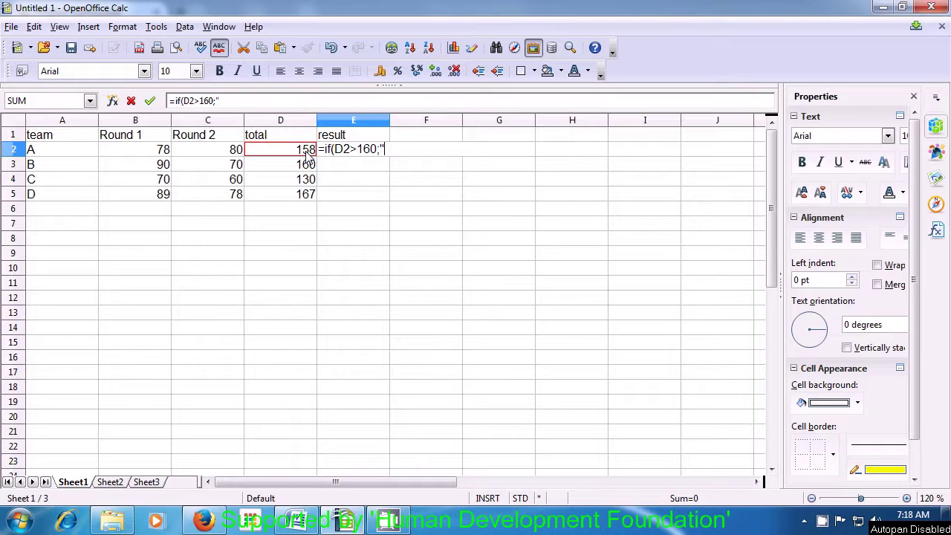
{"action": "type", "text": "select\""}
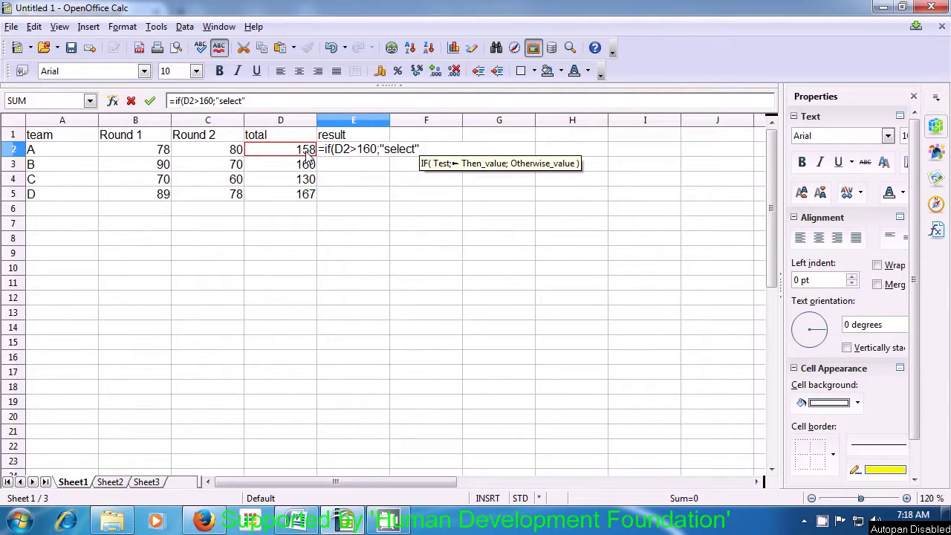
{"action": "type", "text": ";"}
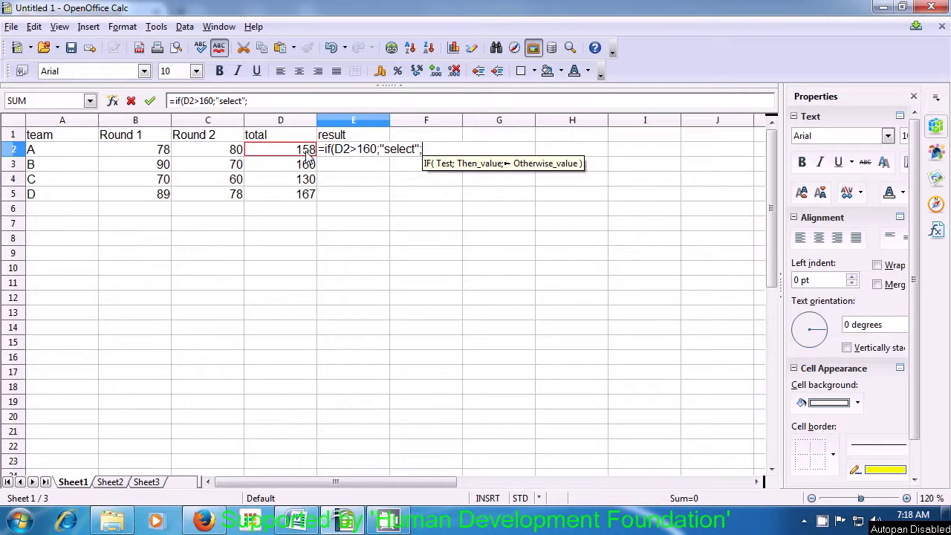
{"action": "type", "text": "\"rej"}
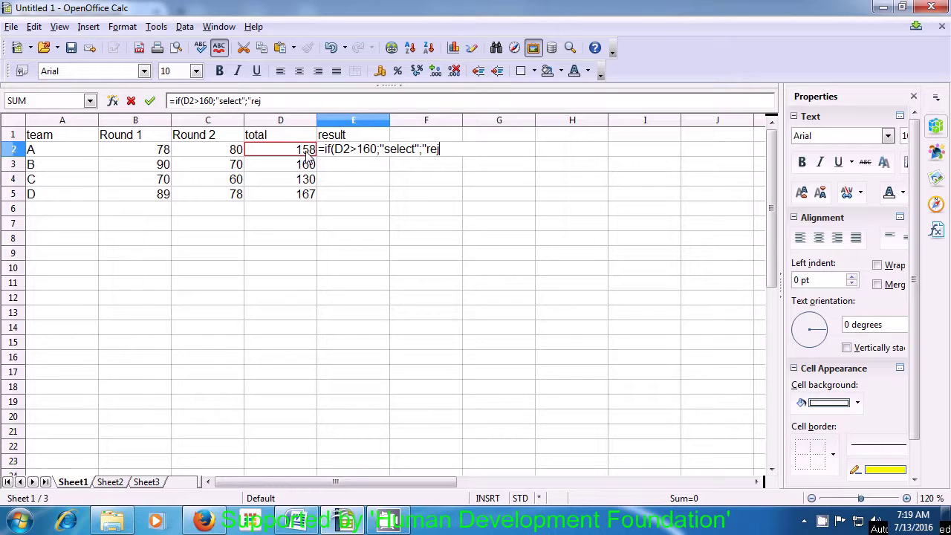
{"action": "type", "text": "ect\""}
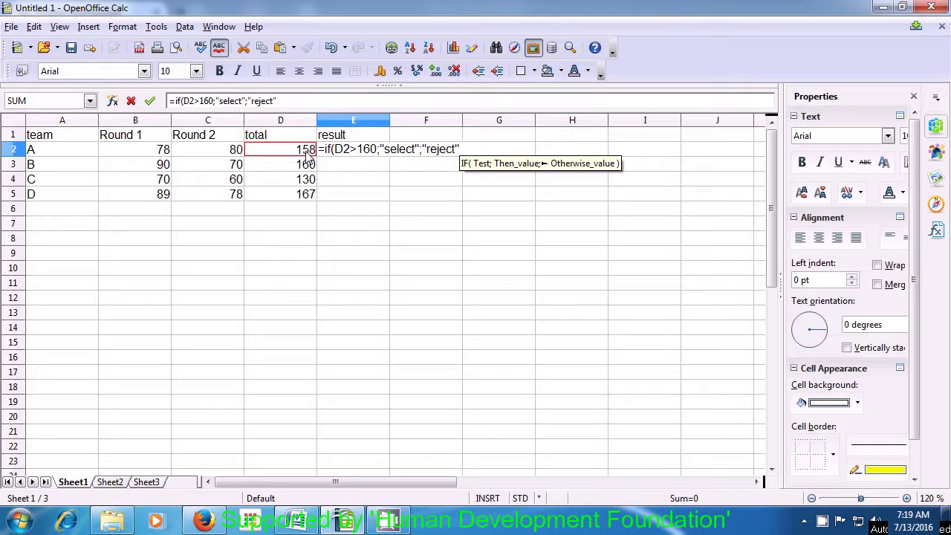
{"action": "type", "text": ")"}
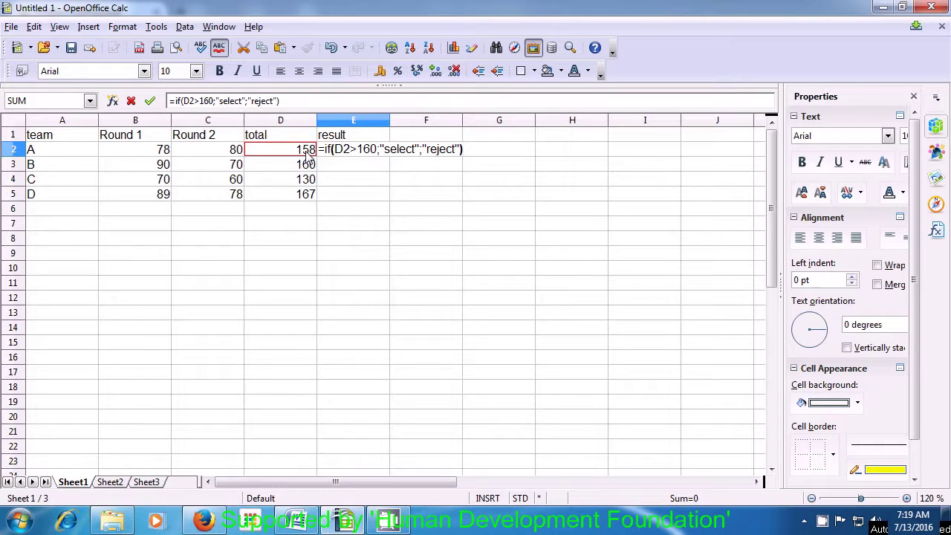
{"action": "key", "text": "Return"}
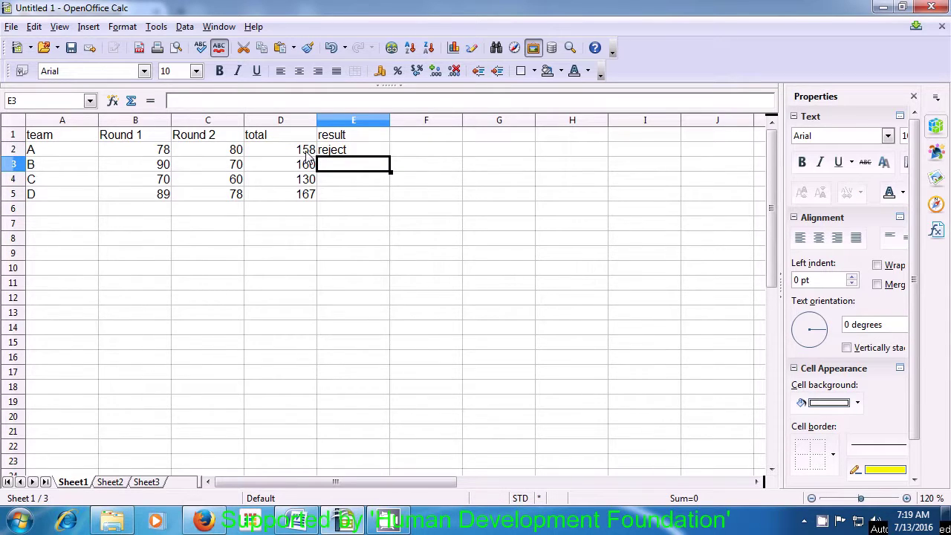
Review the IF formula in E2 and fill it down through E5 for the remaining teams
{"action": "left_click", "coordinate": [327, 153]}
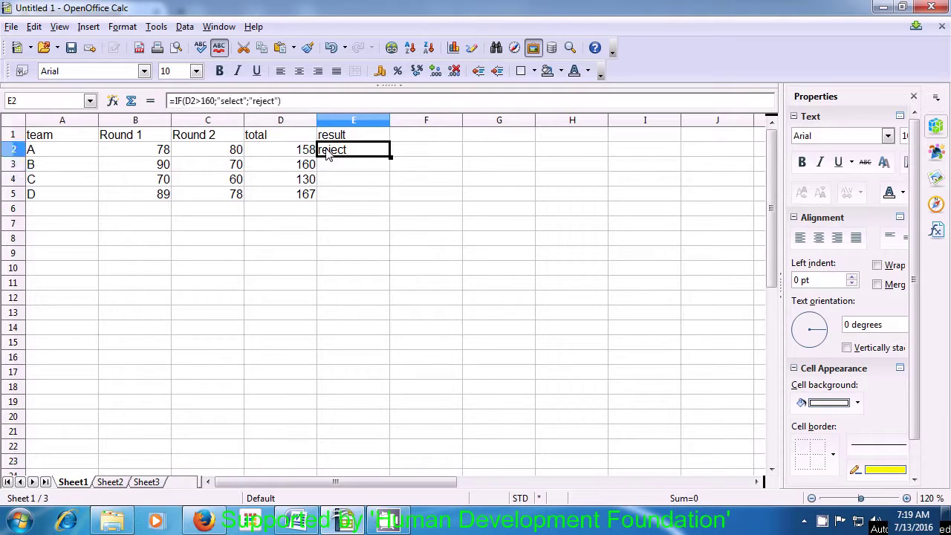
{"action": "double_click", "coordinate": [327, 152]}
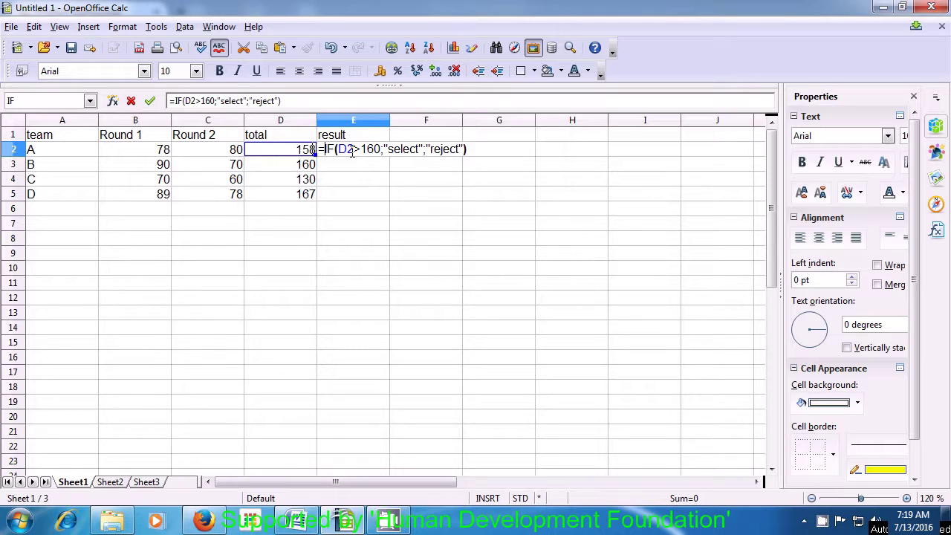
{"action": "key", "text": "Return"}
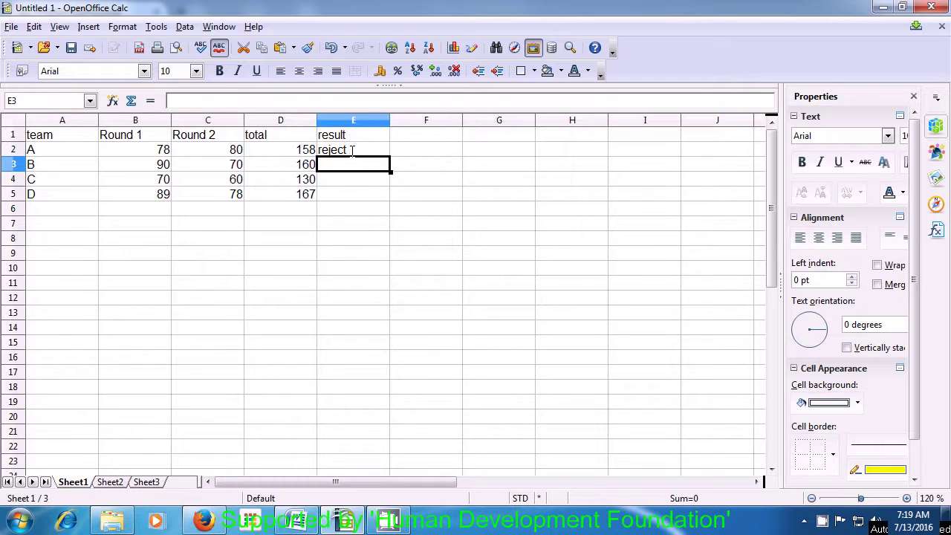
{"action": "left_click", "coordinate": [352, 151]}
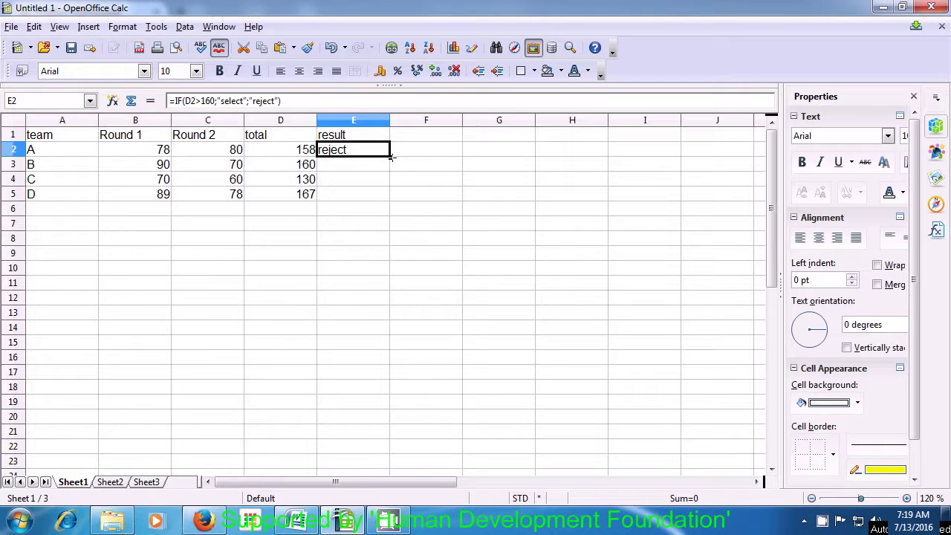
{"action": "left_click_drag", "start_coordinate": [392, 164], "coordinate": [391, 199]}
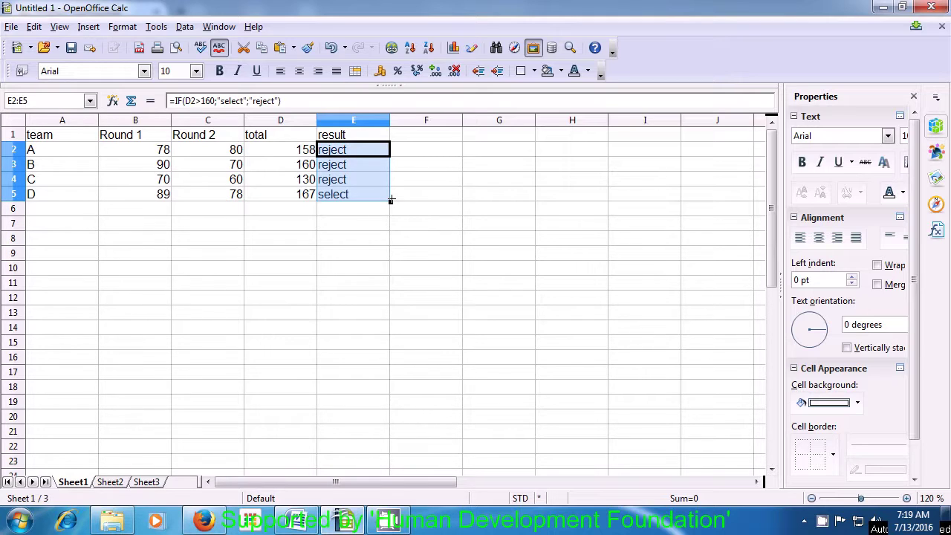
{"action": "left_click", "coordinate": [410, 199]}
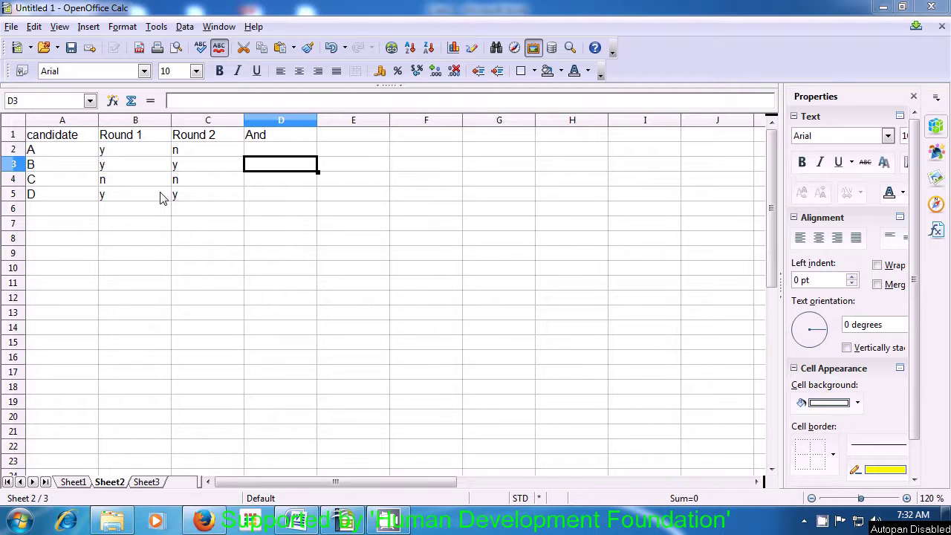
Replace the heading in D1 with "and"
{"action": "left_click", "coordinate": [249, 141]}
{"action": "key", "text": "BackSpace"}
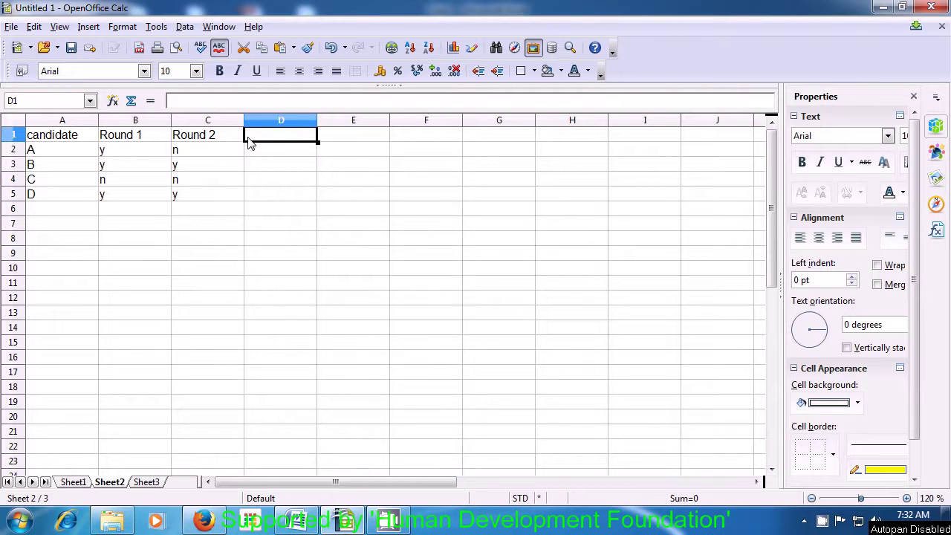
{"action": "double_click", "coordinate": [253, 140]}
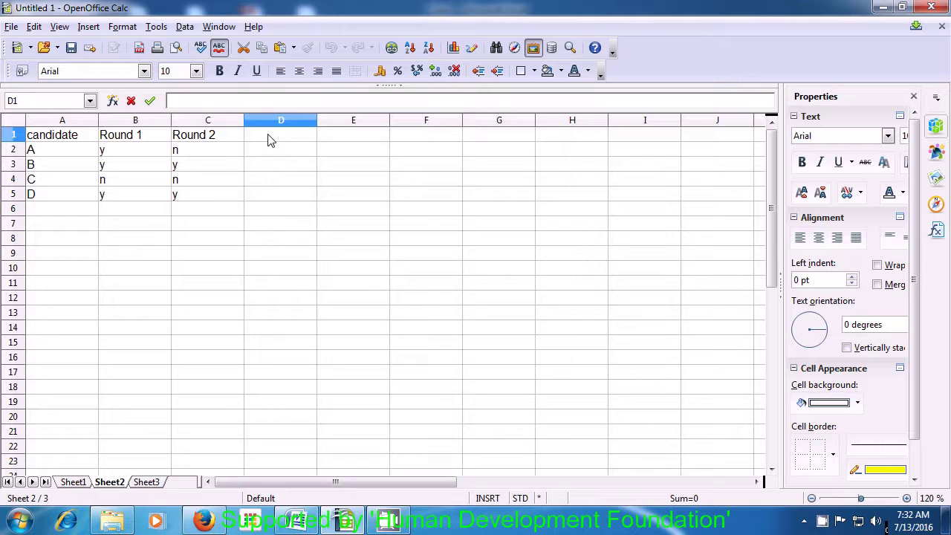
{"action": "type", "text": "and"}
{"action": "key", "text": "Return"}
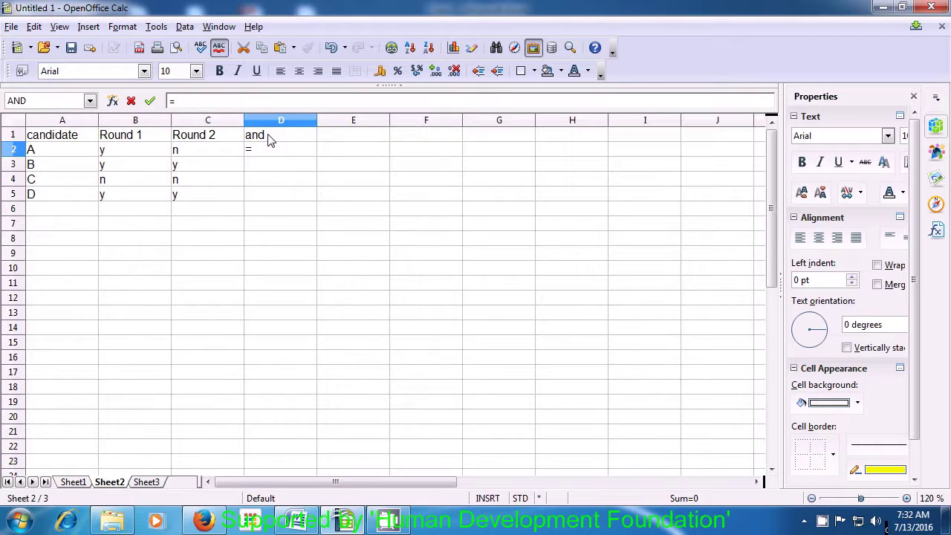
Enter the formula =and(B2="y";C2="y") in D2 for candidate A and review it
{"action": "type", "text": "and"}
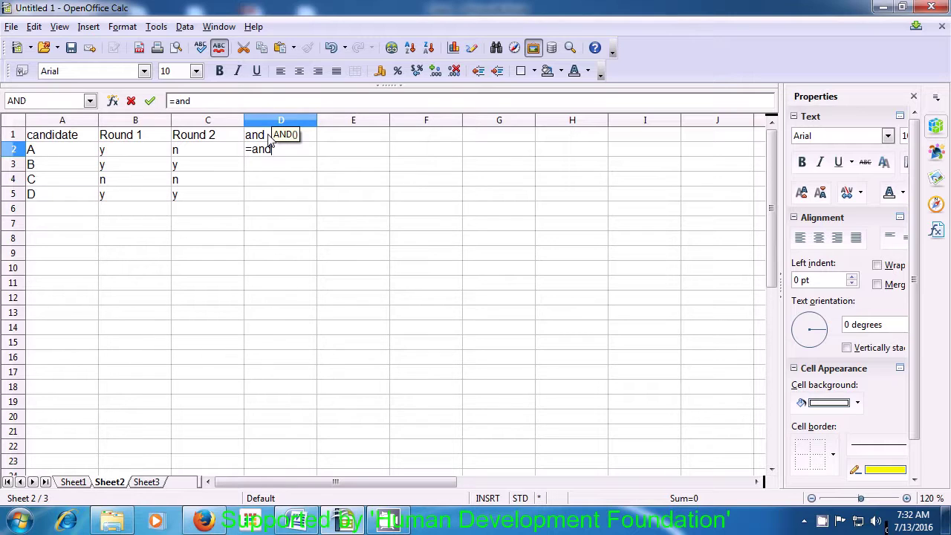
{"action": "type", "text": "("}
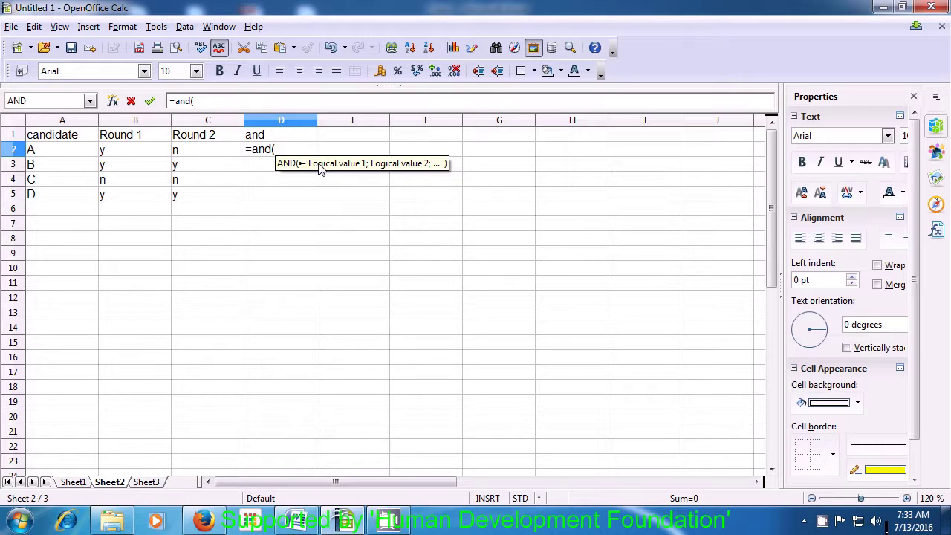
{"action": "left_click", "coordinate": [107, 158]}
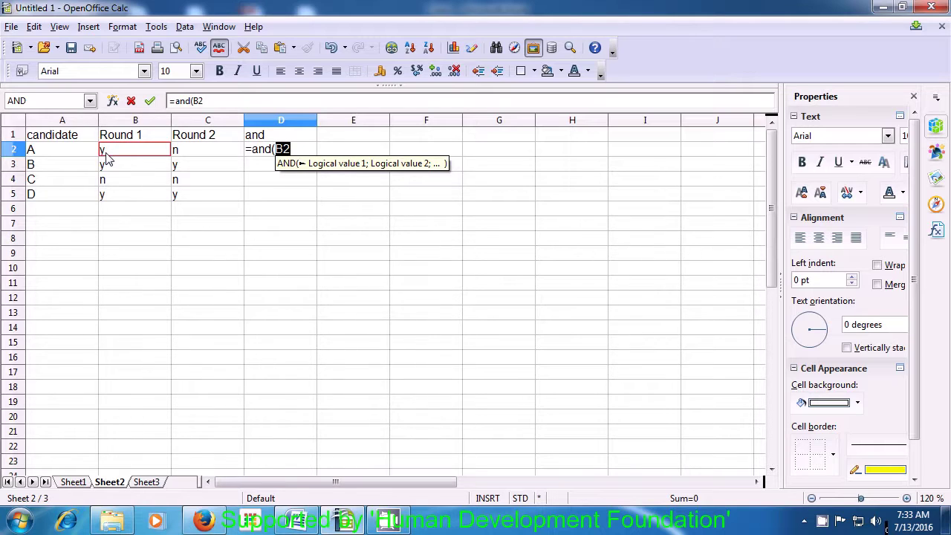
{"action": "type", "text": "="}
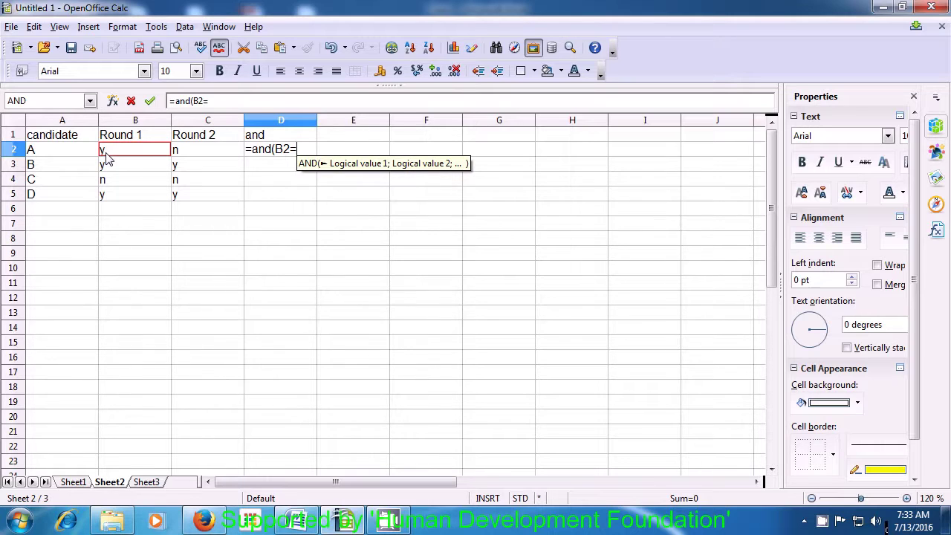
{"action": "type", "text": "\"y"}
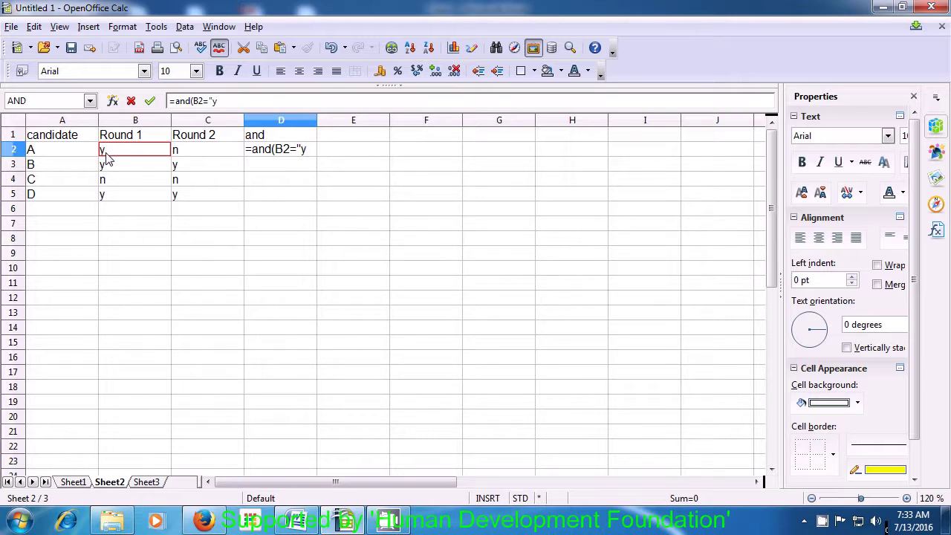
{"action": "type", "text": "\""}
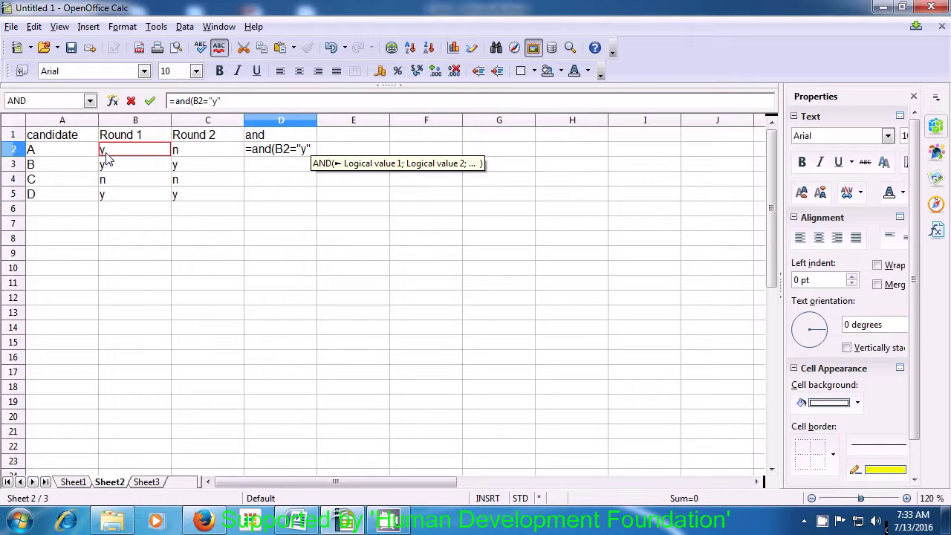
{"action": "type", "text": ";"}
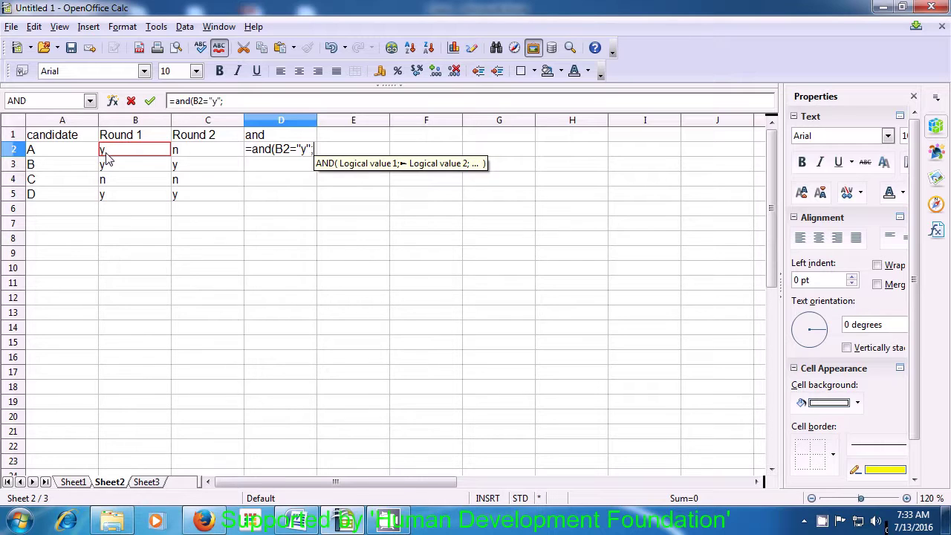
{"action": "left_click", "coordinate": [179, 154]}
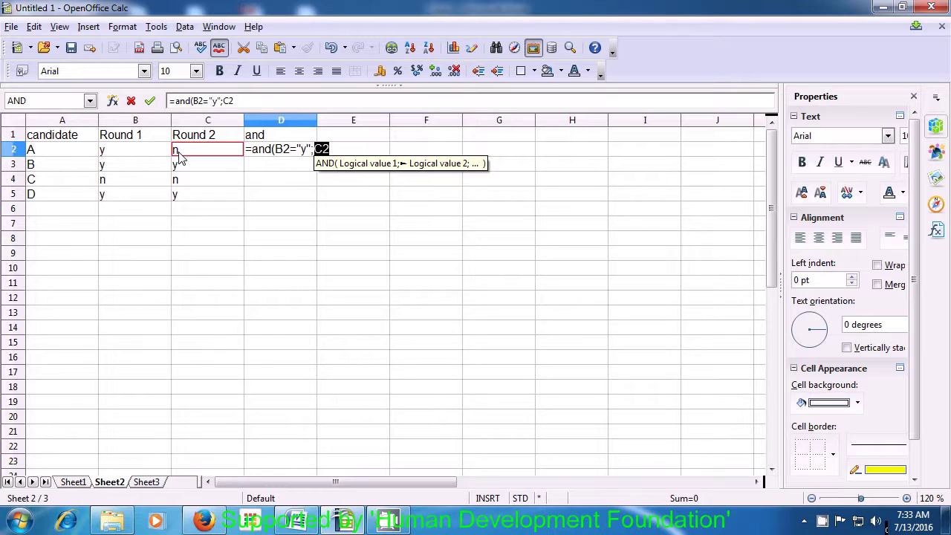
{"action": "type", "text": "="}
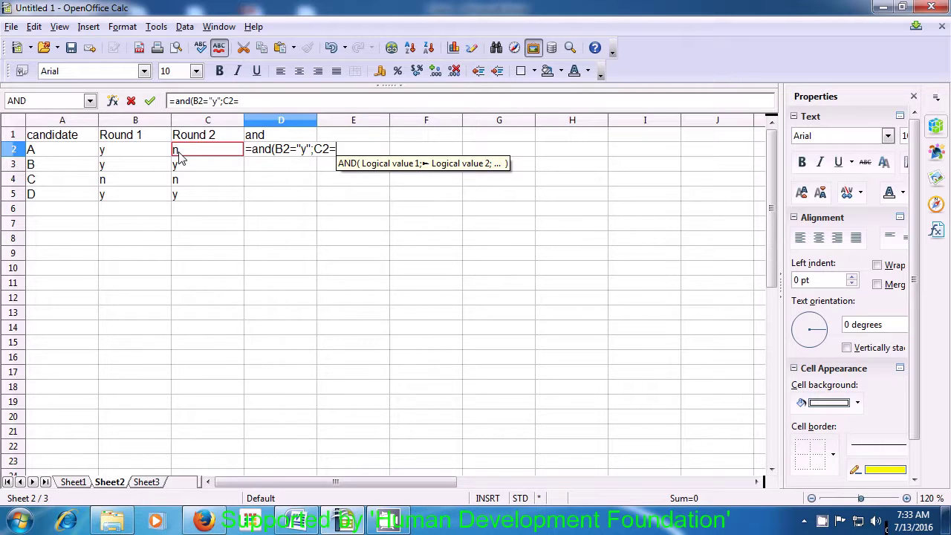
{"action": "type", "text": "\"y"}
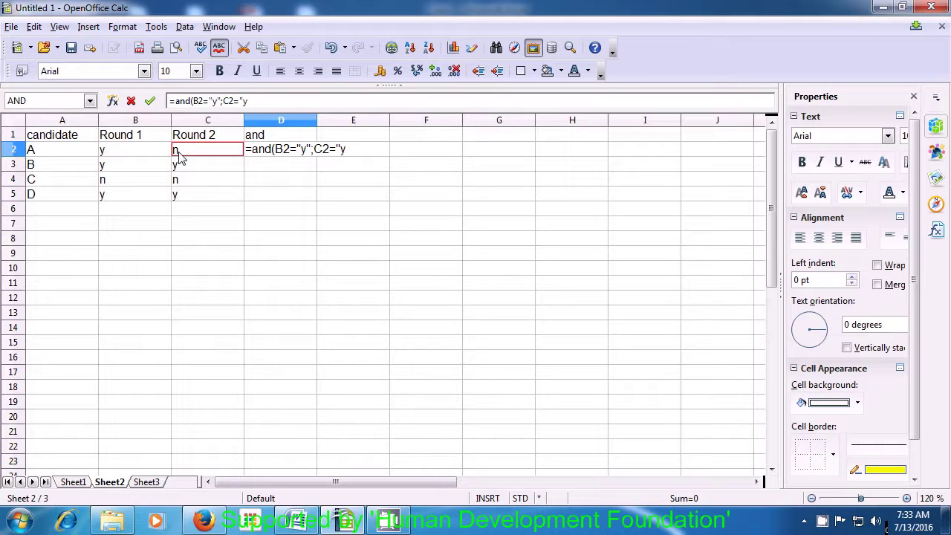
{"action": "type", "text": "\""}
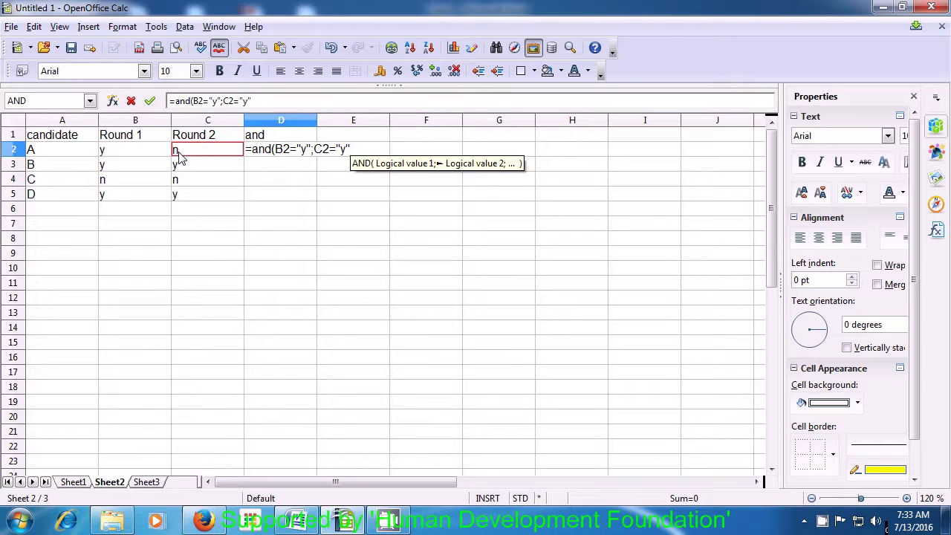
{"action": "type", "text": ")"}
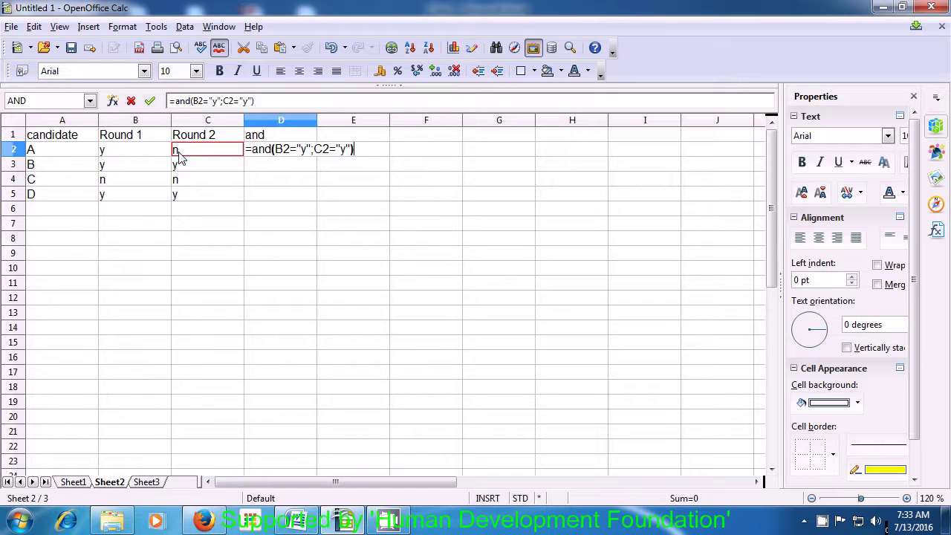
{"action": "key", "text": "Return"}
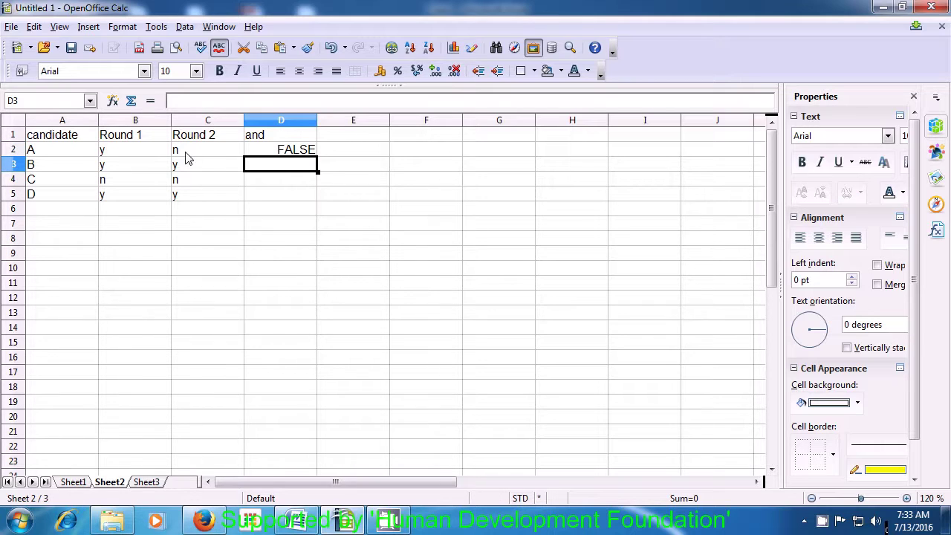
{"action": "double_click", "coordinate": [267, 149]}
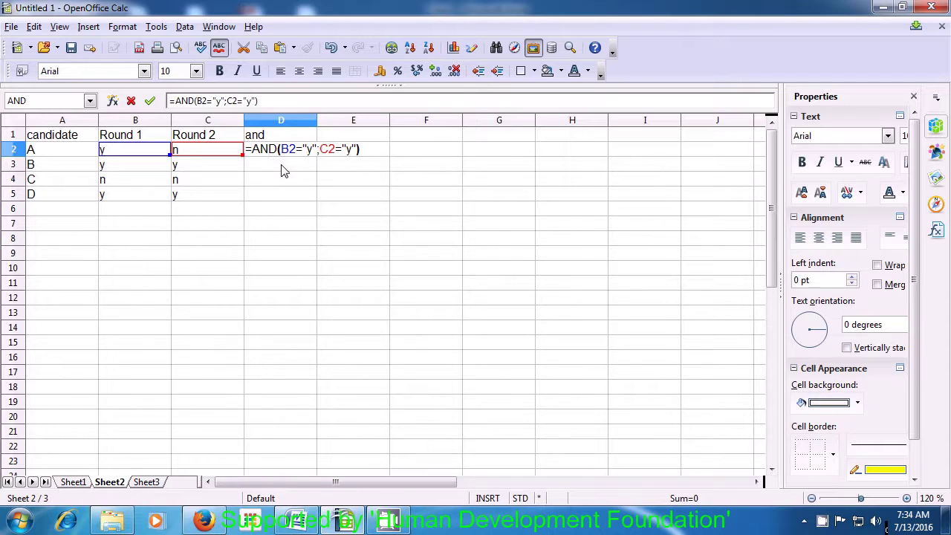
{"action": "key", "text": "Return"}
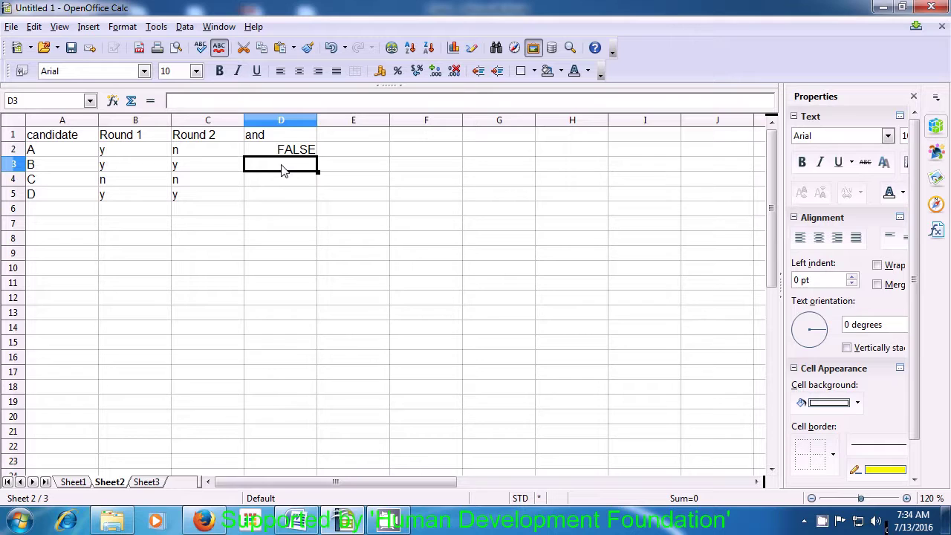
Enter the formula =and(B3="y";C3="y") in D3 for candidate B
{"action": "type", "text": "="}
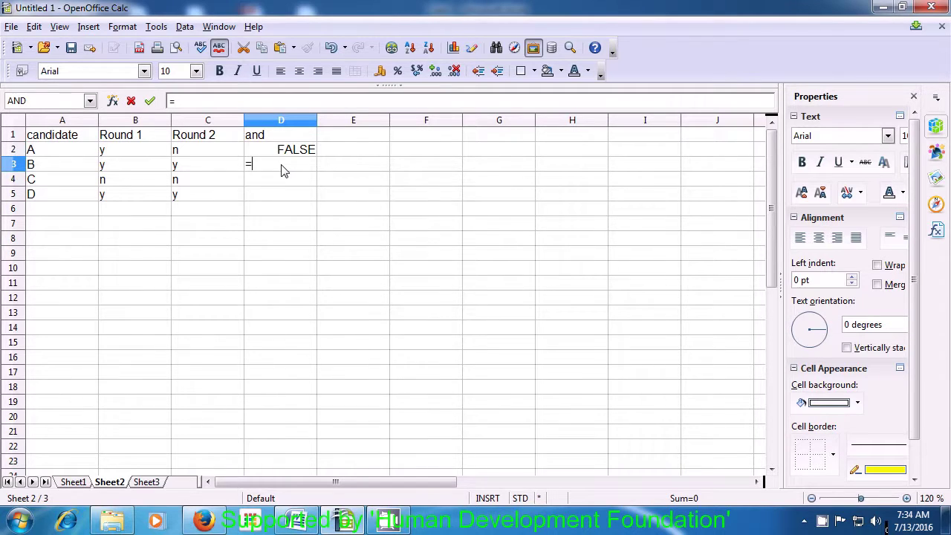
{"action": "type", "text": "and"}
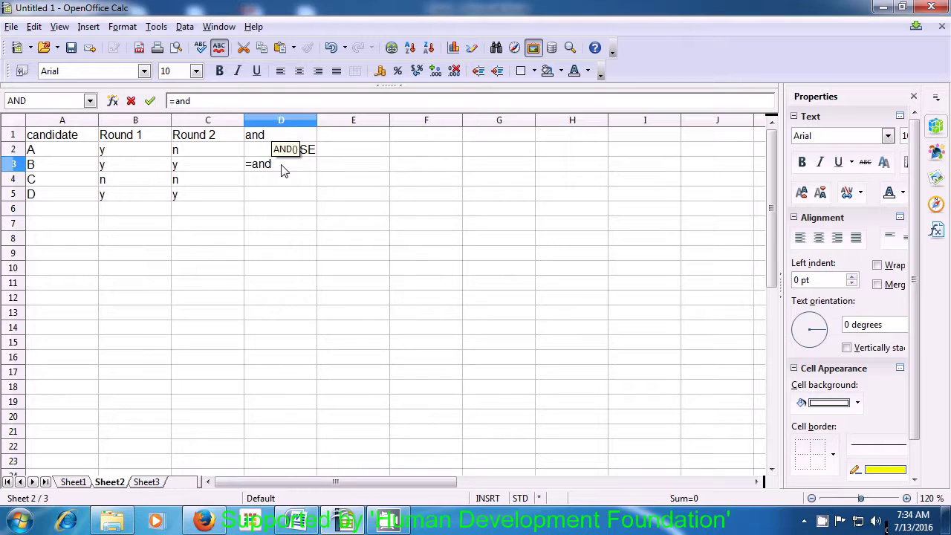
{"action": "type", "text": "("}
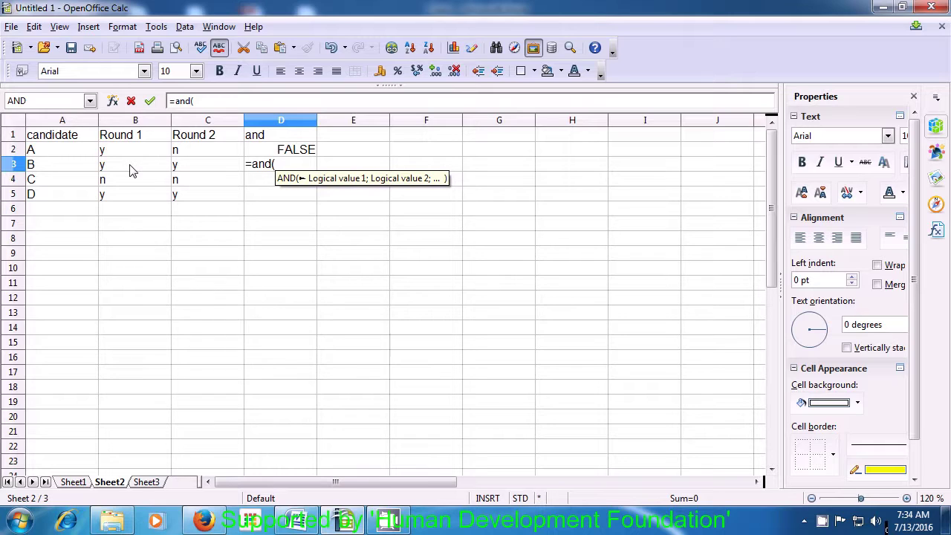
{"action": "left_click", "coordinate": [108, 168]}
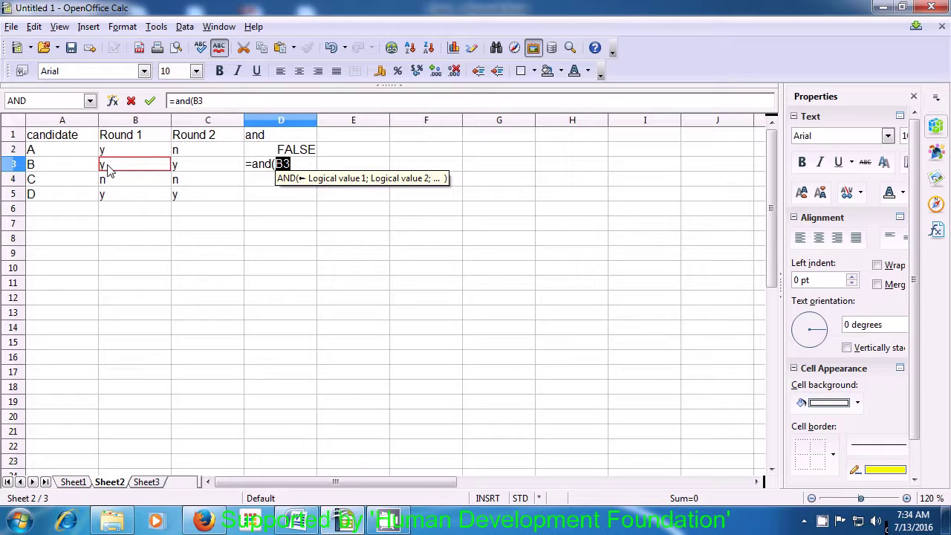
{"action": "type", "text": "="}
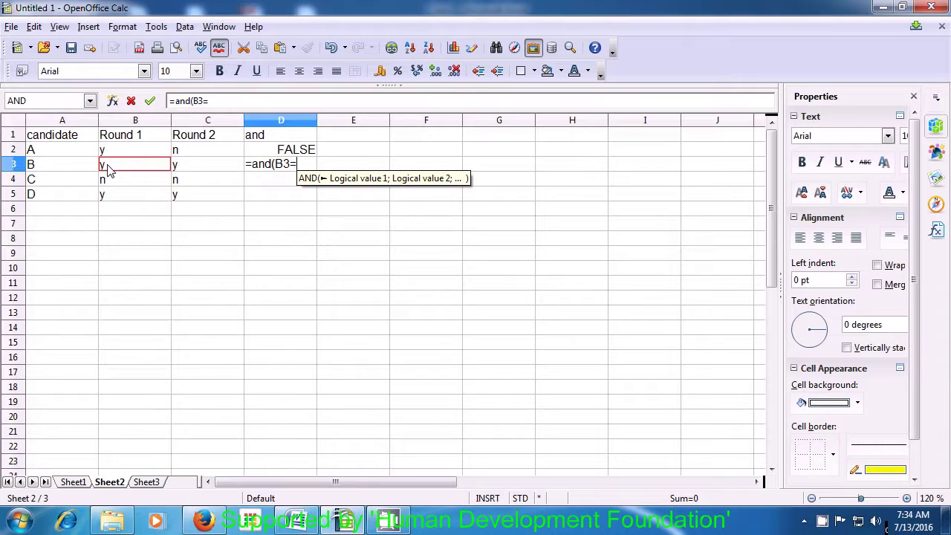
{"action": "type", "text": "\""}
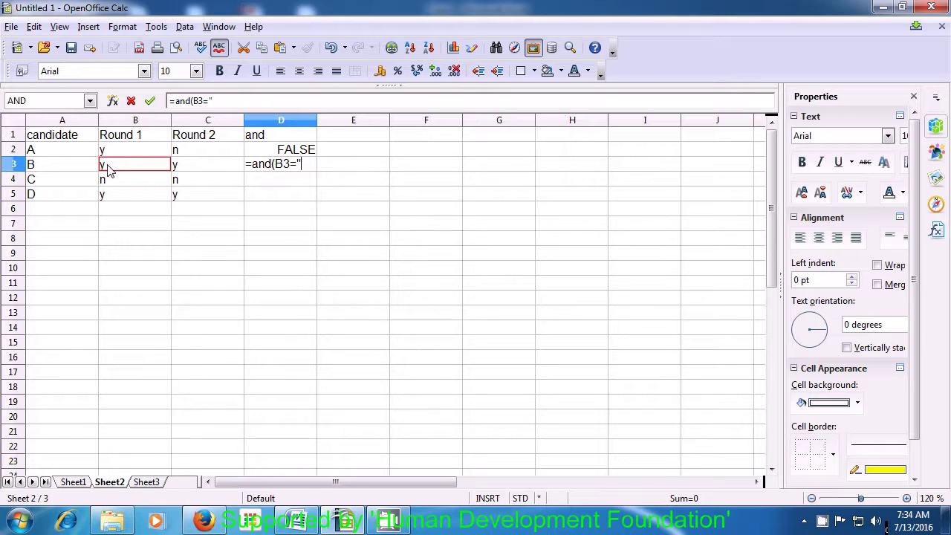
{"action": "type", "text": "y\""}
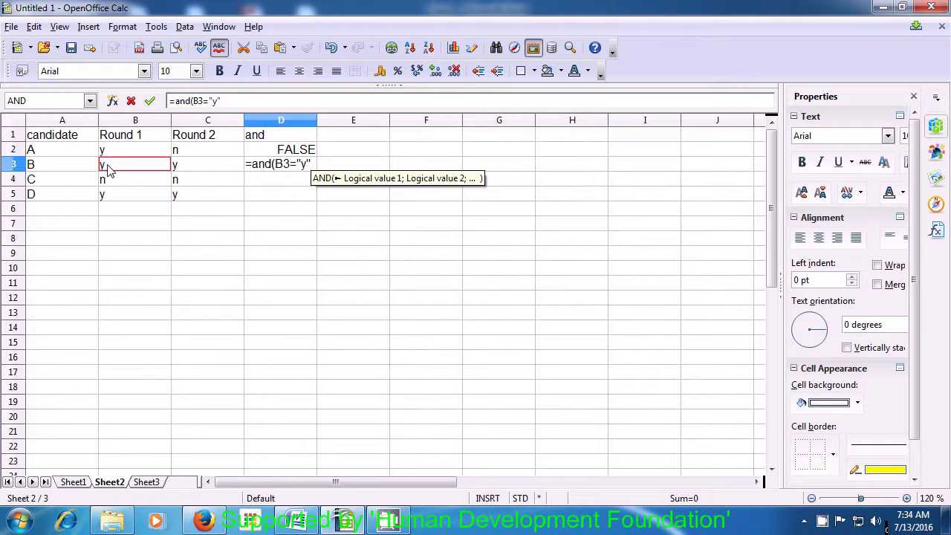
{"action": "type", "text": ";"}
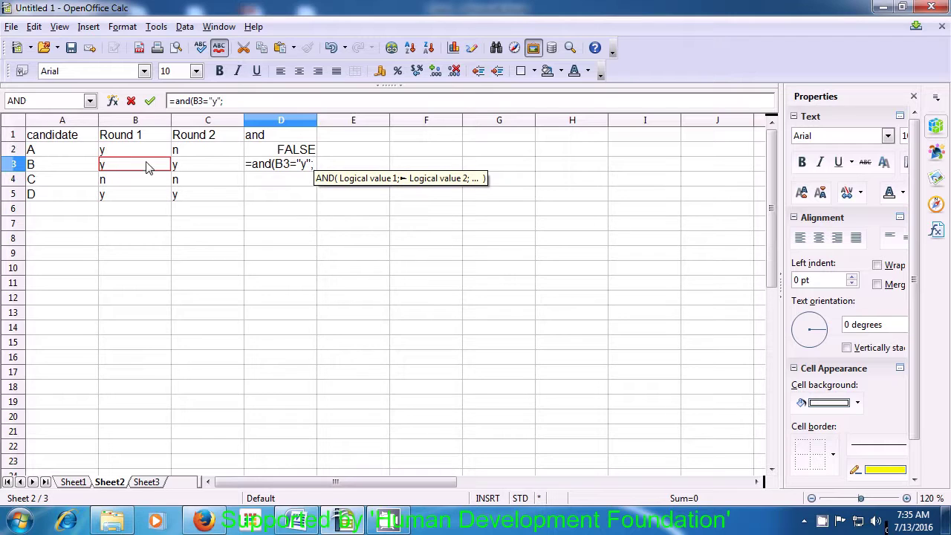
{"action": "left_click", "coordinate": [207, 168]}
{"action": "type", "text": "="}
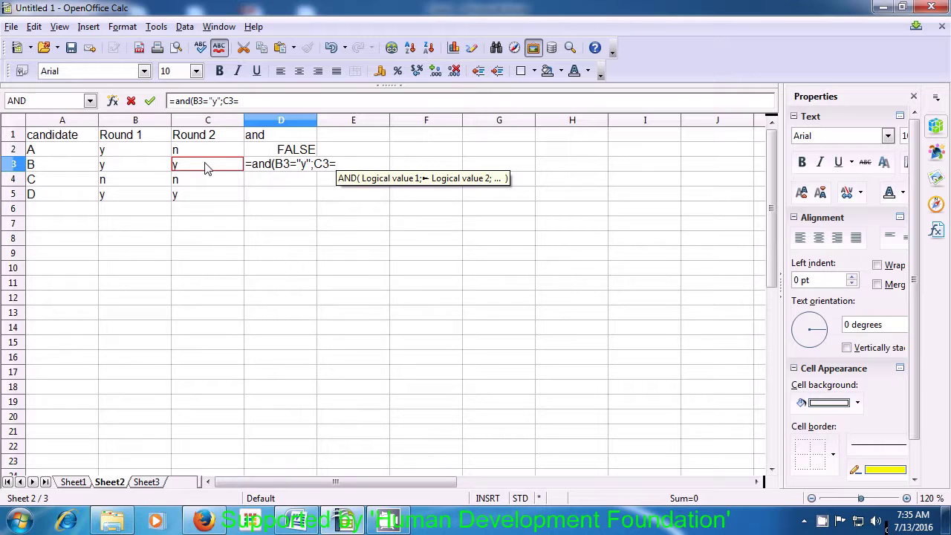
{"action": "type", "text": "\""}
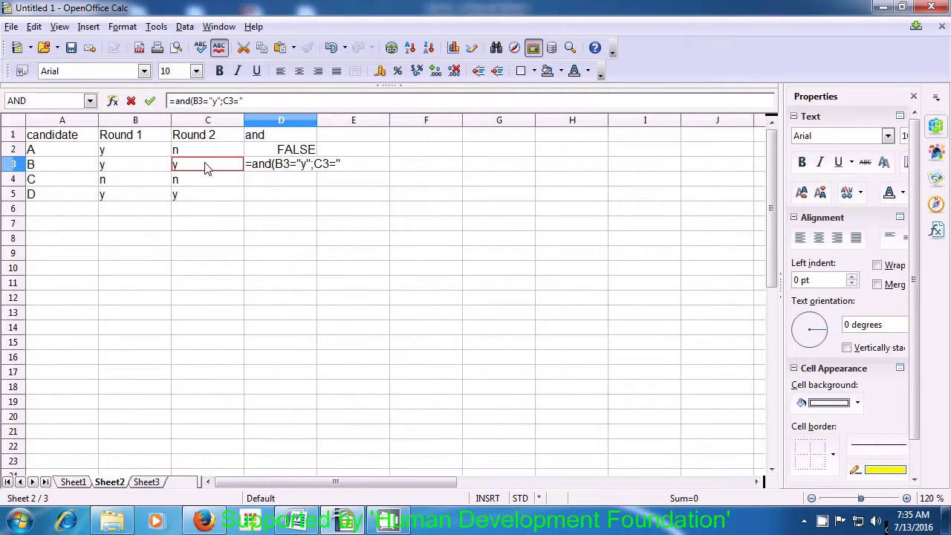
{"action": "type", "text": "y\""}
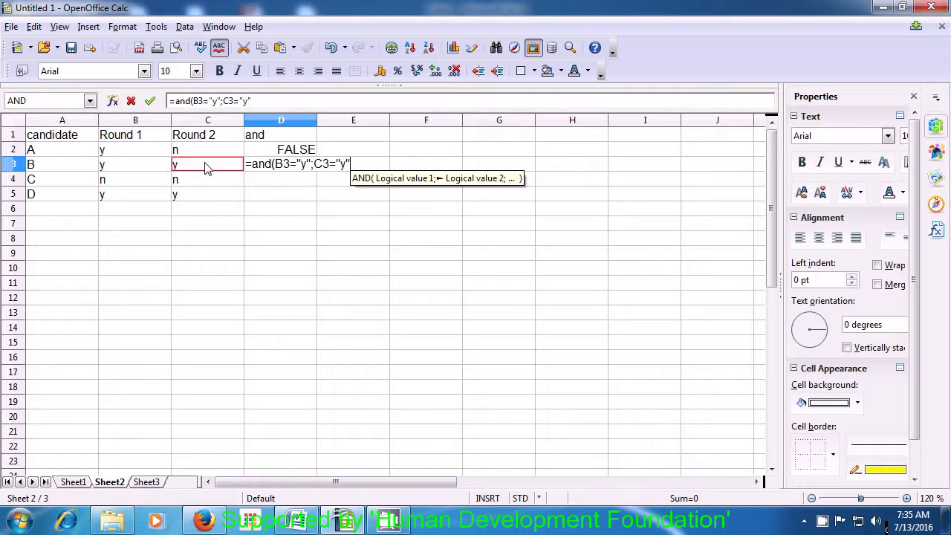
{"action": "type", "text": ")"}
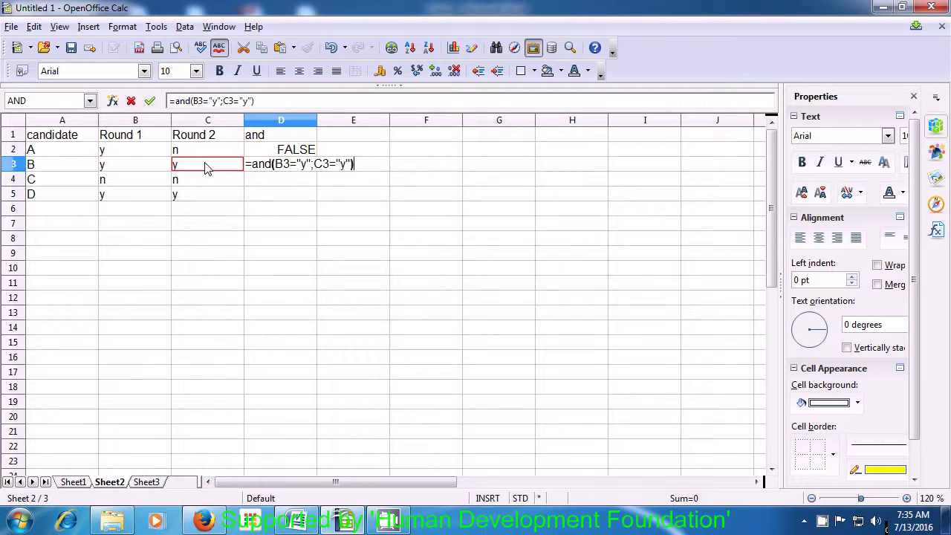
{"action": "key", "text": "Return"}
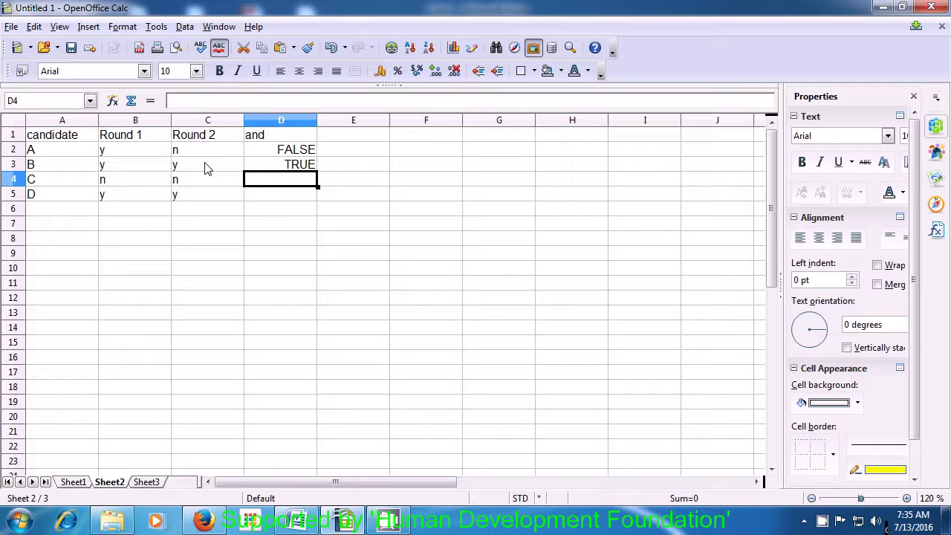
Review the AND formula in D3 and fill it down through D5 for candidates C and D
{"action": "double_click", "coordinate": [301, 170]}
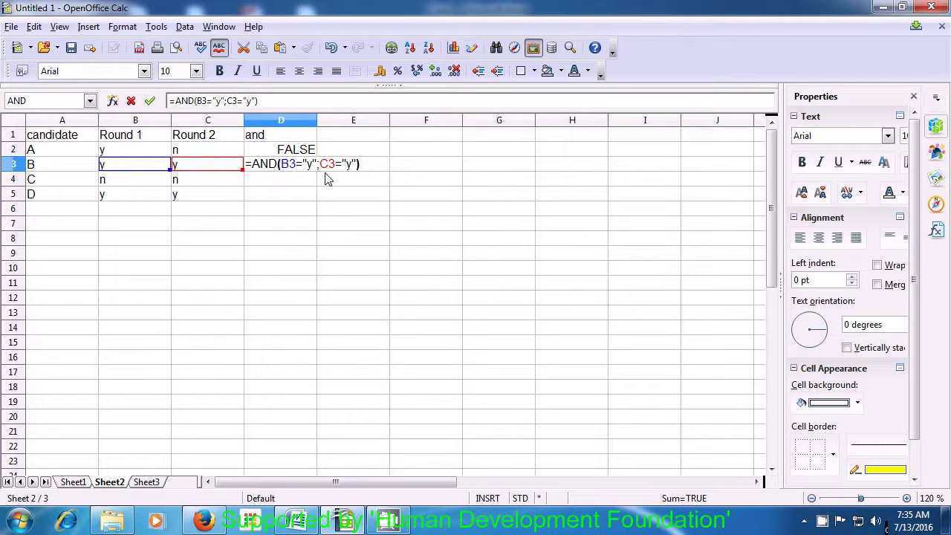
{"action": "key", "text": "Return"}
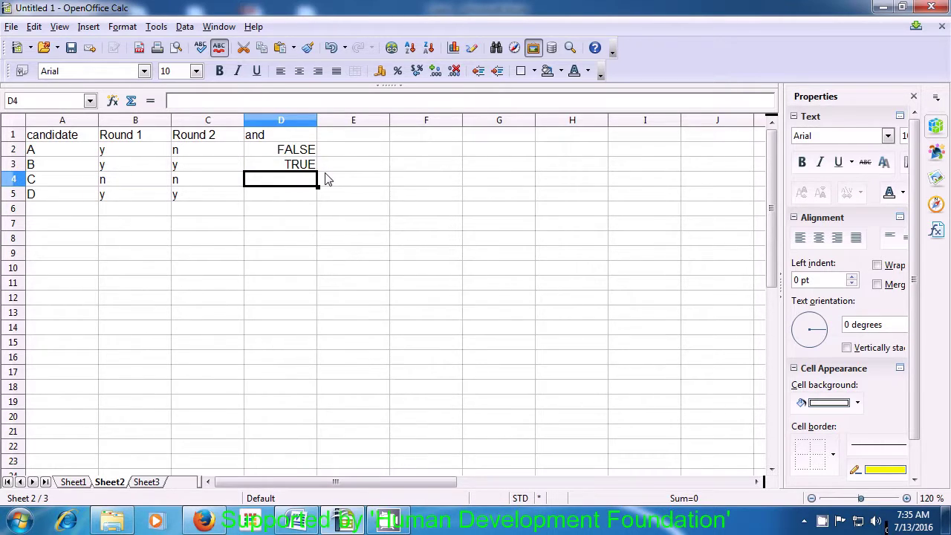
{"action": "type", "text": "="}
{"action": "key", "text": "BackSpace"}
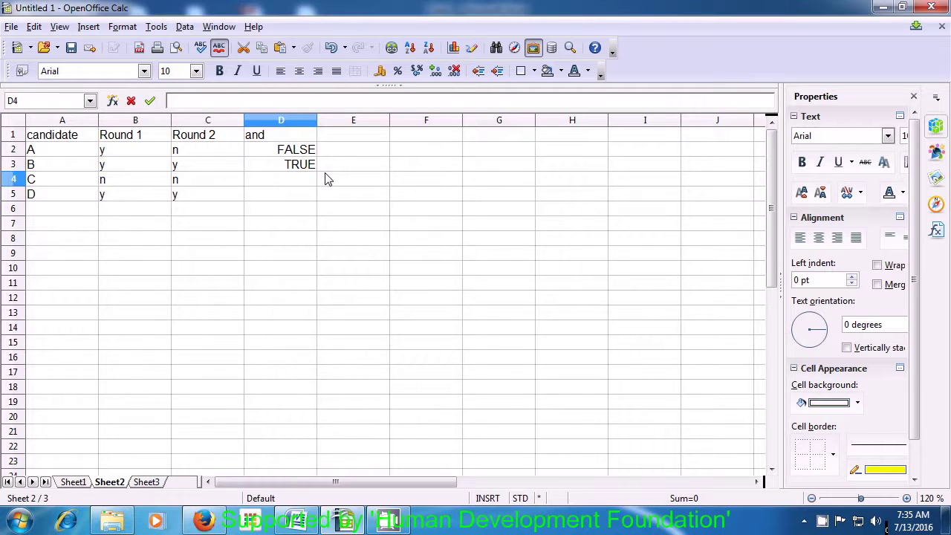
{"action": "left_click", "coordinate": [310, 170]}
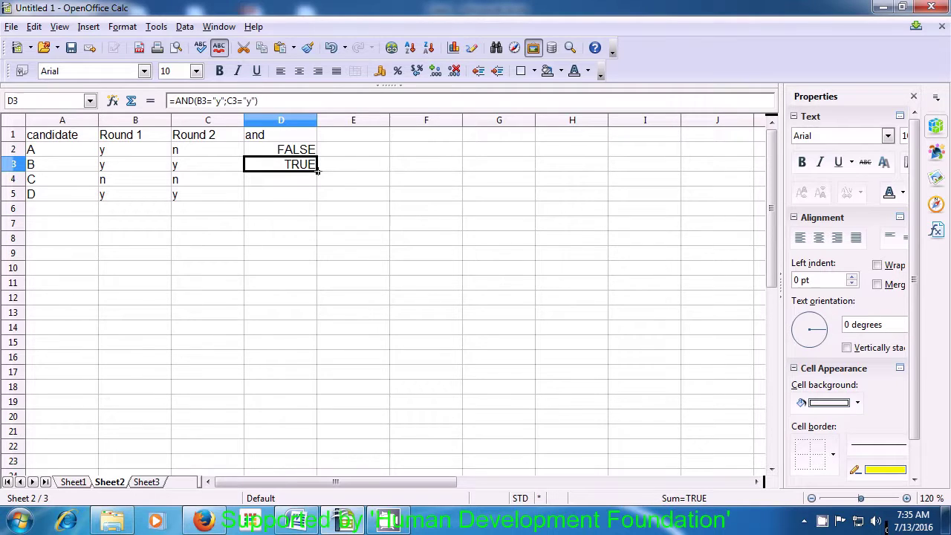
{"action": "left_click_drag", "start_coordinate": [317, 171], "coordinate": [321, 195]}
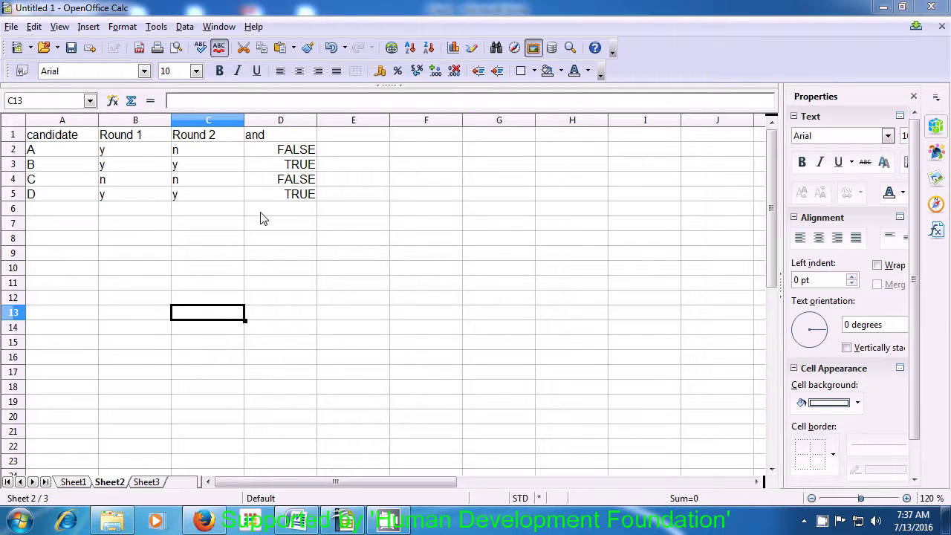
Add the column heading "or" in E1
{"action": "left_click", "coordinate": [353, 136]}
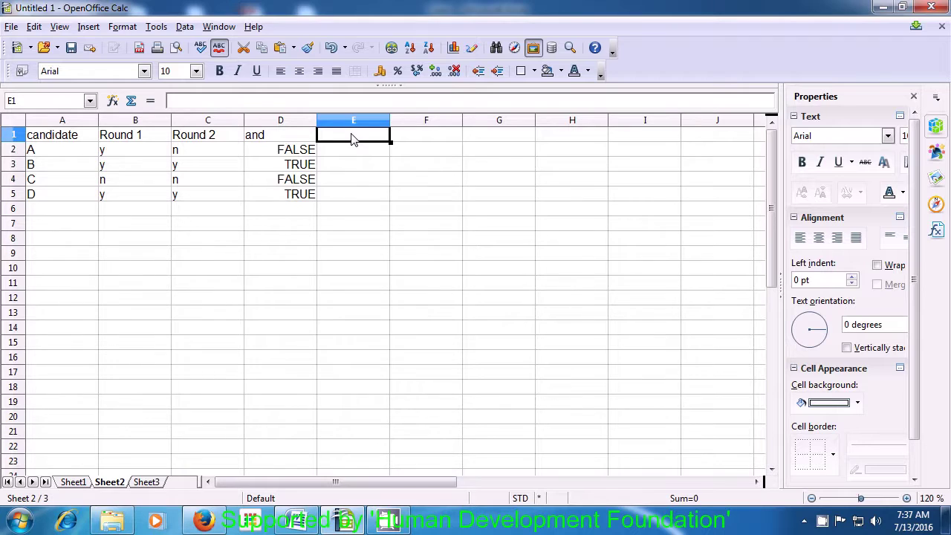
{"action": "type", "text": "or"}
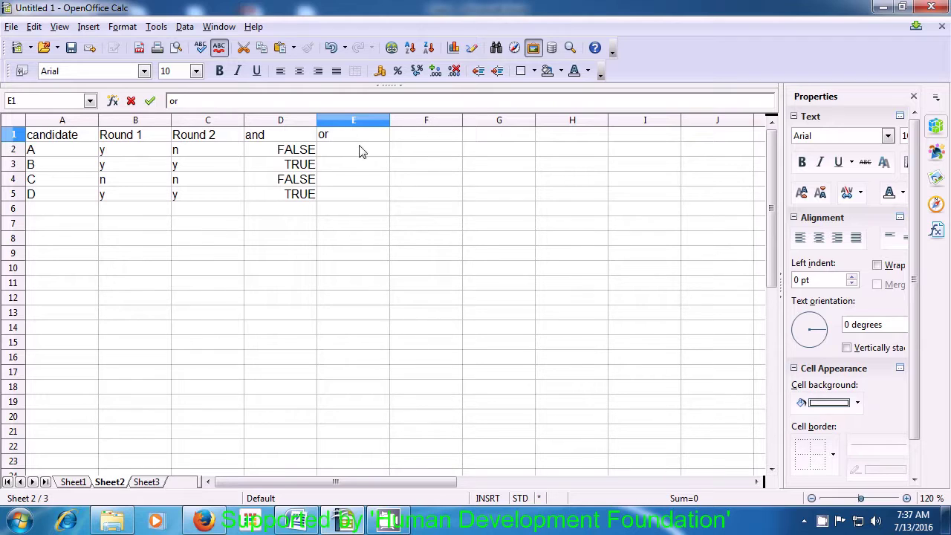
{"action": "left_click", "coordinate": [359, 151]}
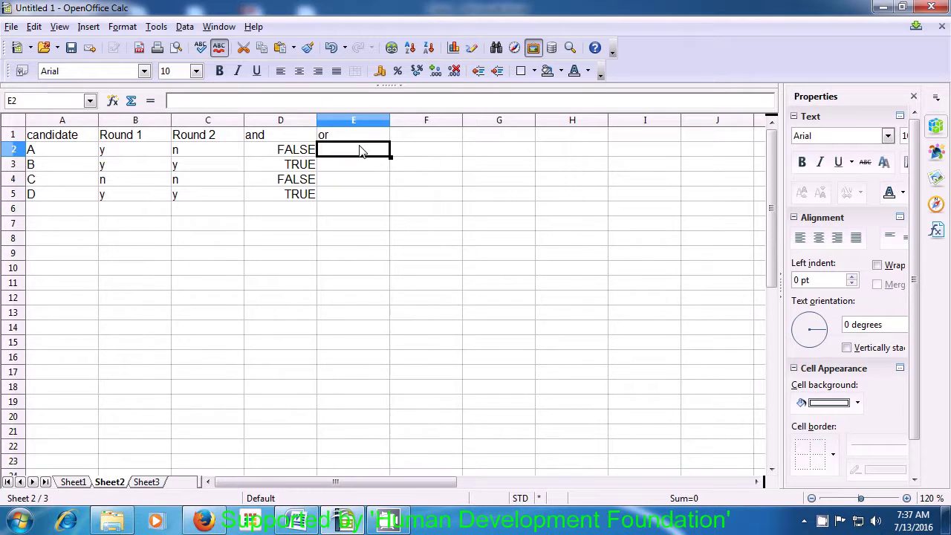
Enter the formula =or(B2="y";C2="y") in E2 for candidate A
{"action": "type", "text": "="}
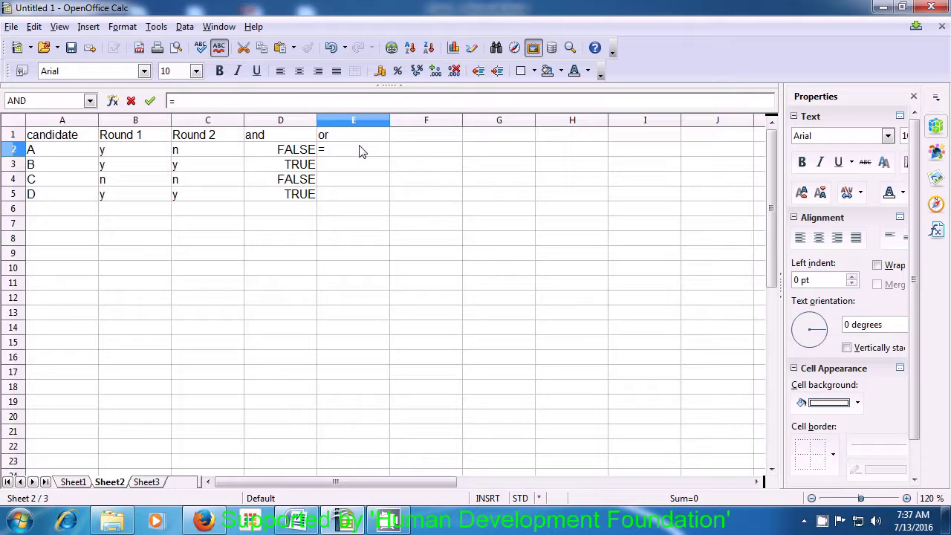
{"action": "type", "text": "or("}
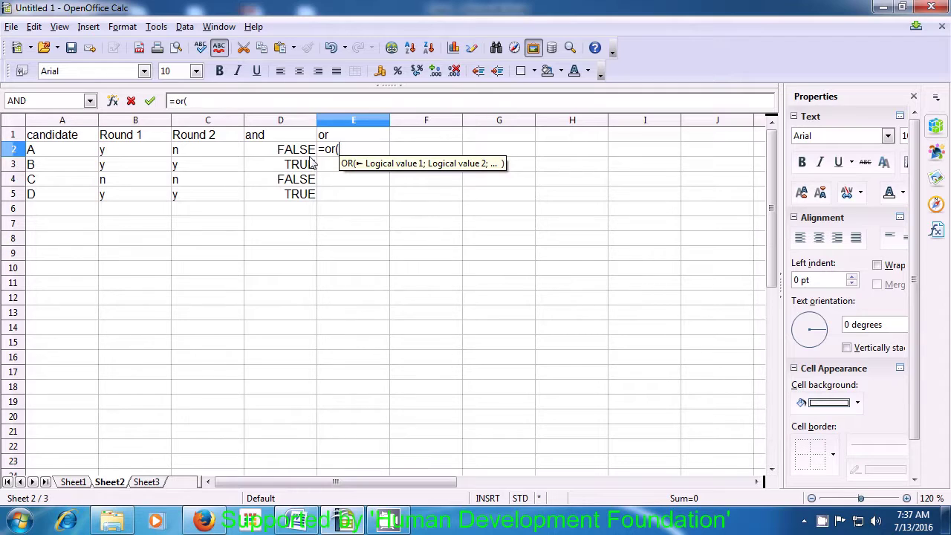
{"action": "left_click", "coordinate": [106, 155]}
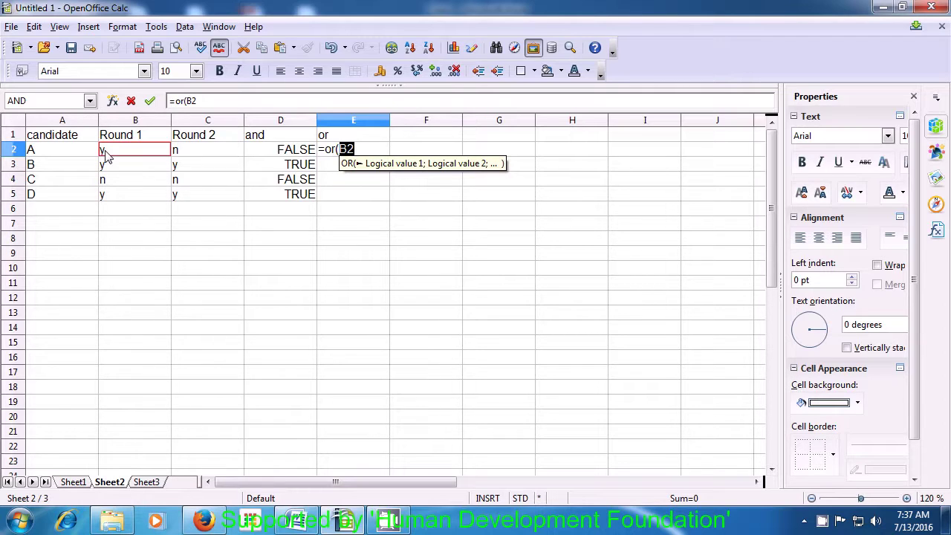
{"action": "type", "text": "="}
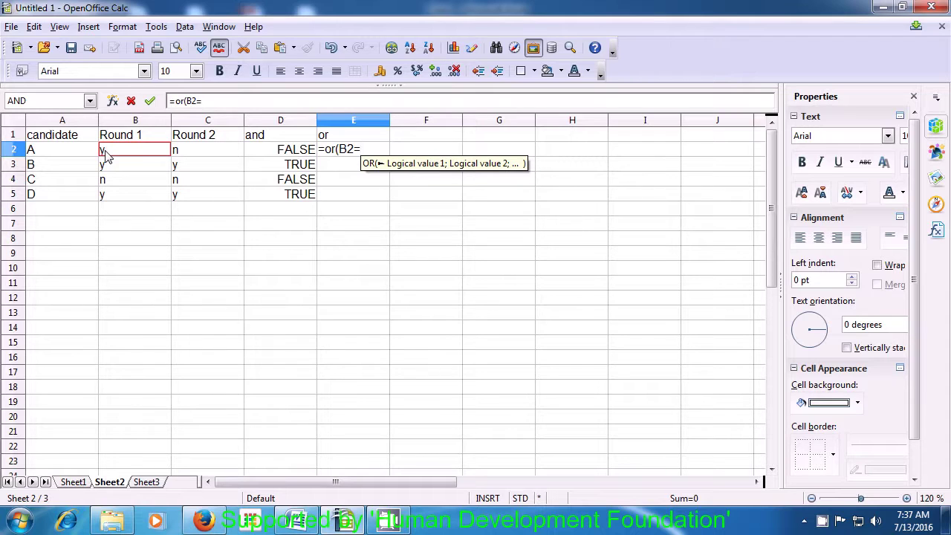
{"action": "type", "text": "\""}
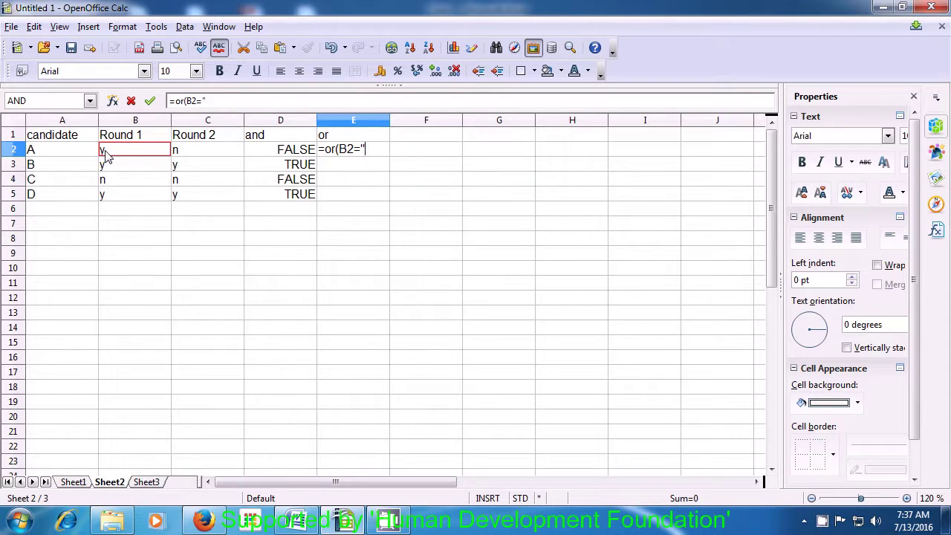
{"action": "type", "text": "y\""}
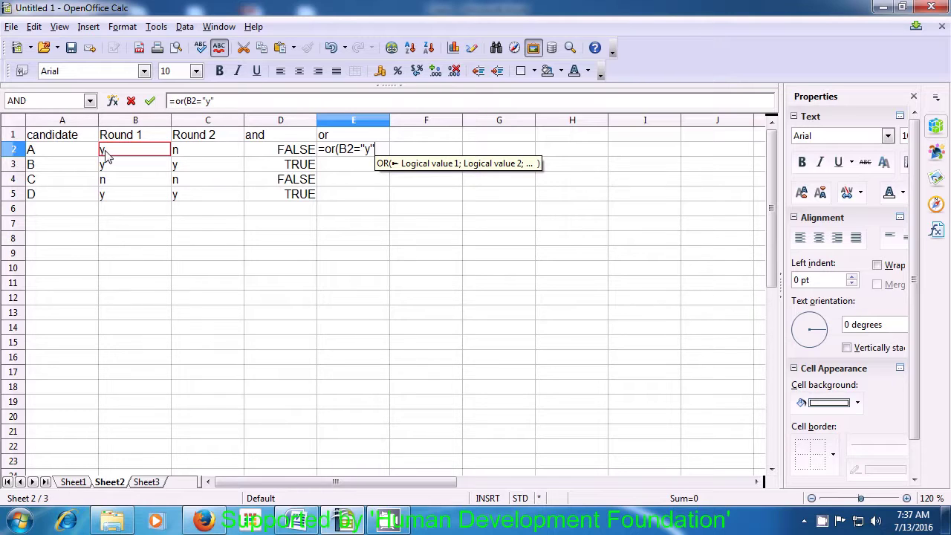
{"action": "type", "text": ";"}
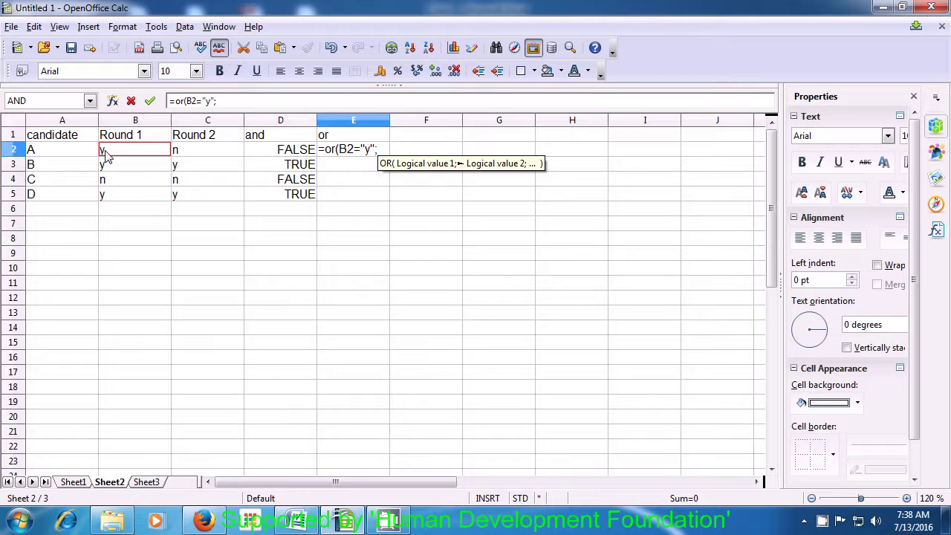
{"action": "left_click", "coordinate": [179, 151]}
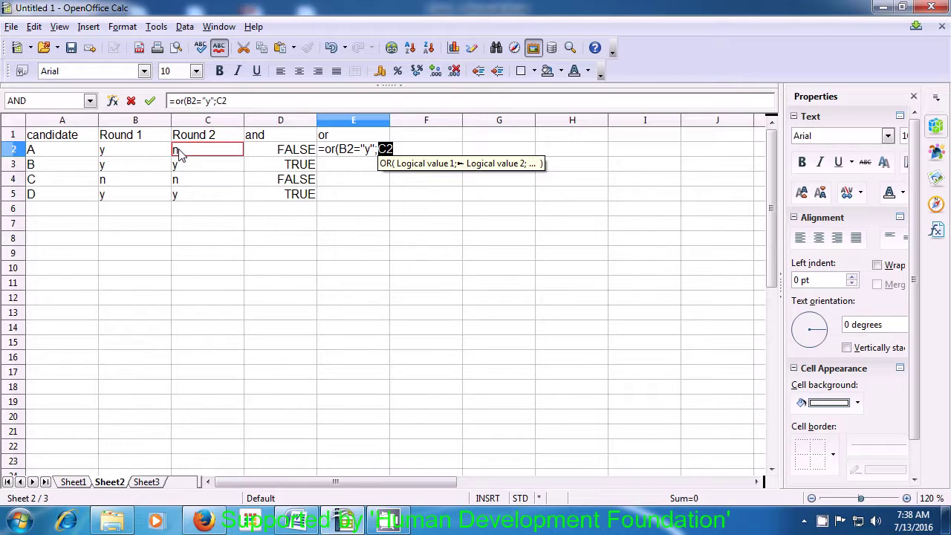
{"action": "type", "text": "="}
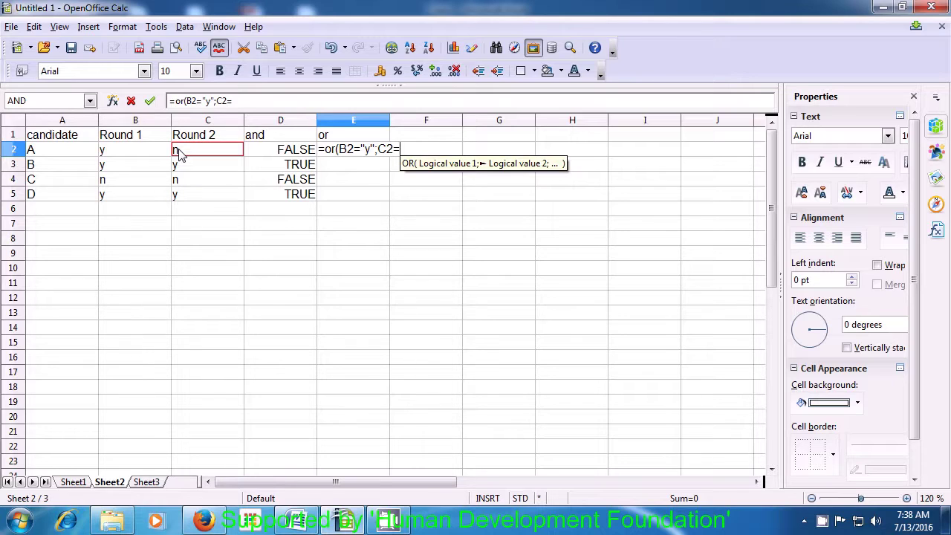
{"action": "type", "text": "\""}
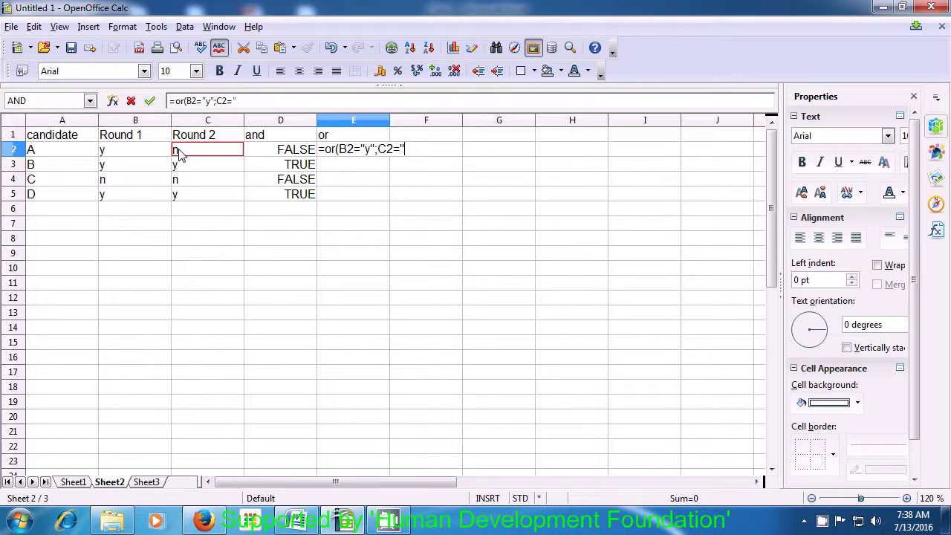
{"action": "type", "text": "y\""}
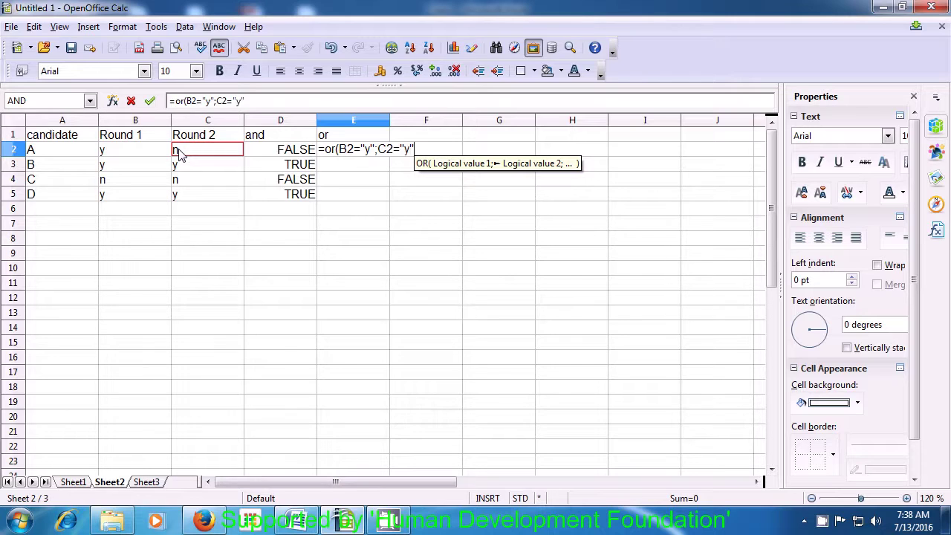
{"action": "type", "text": ")"}
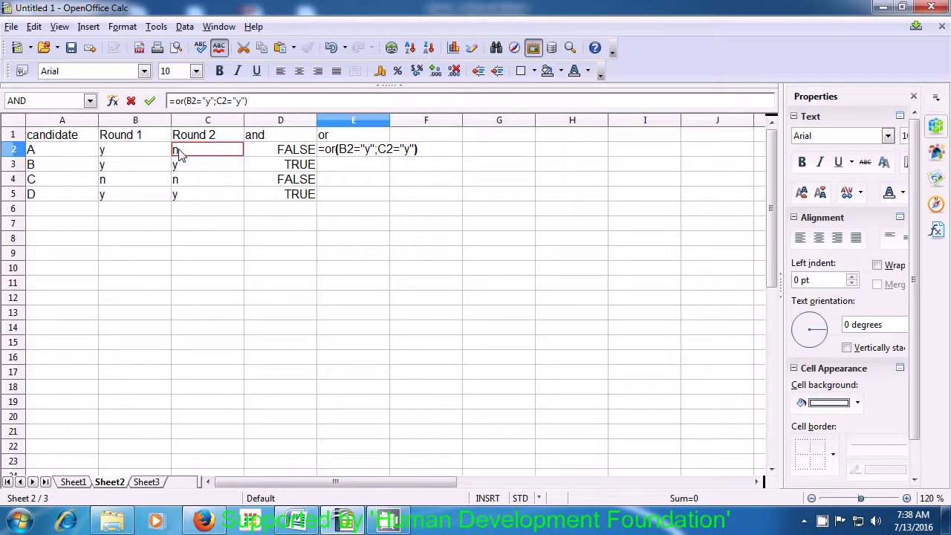
{"action": "key", "text": "Return"}
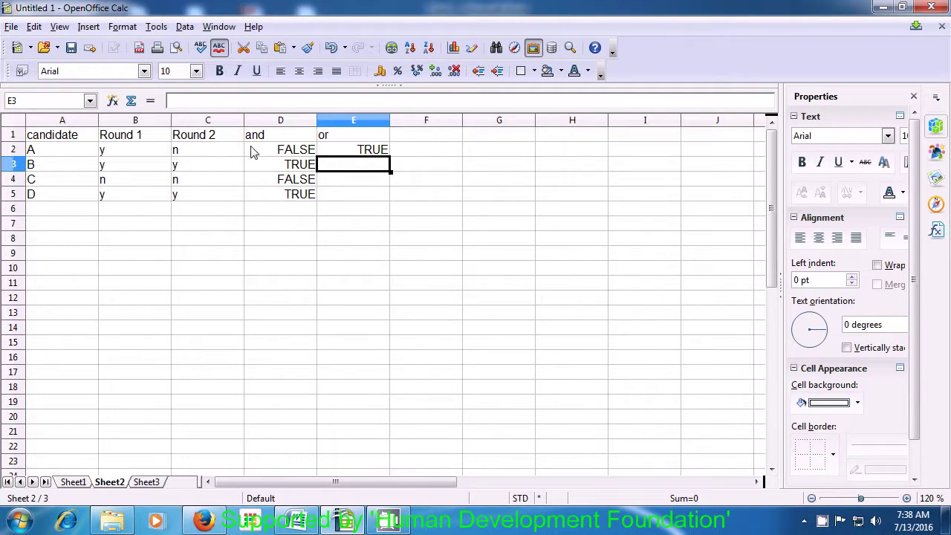
Review the OR formula in E2 and fill it down to E3 for candidate B
{"action": "double_click", "coordinate": [365, 152]}
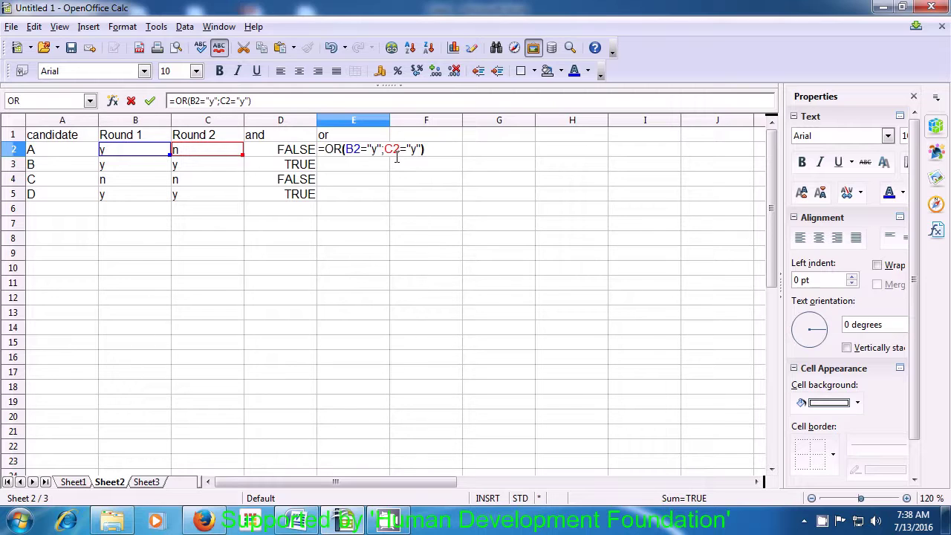
{"action": "key", "text": "Return"}
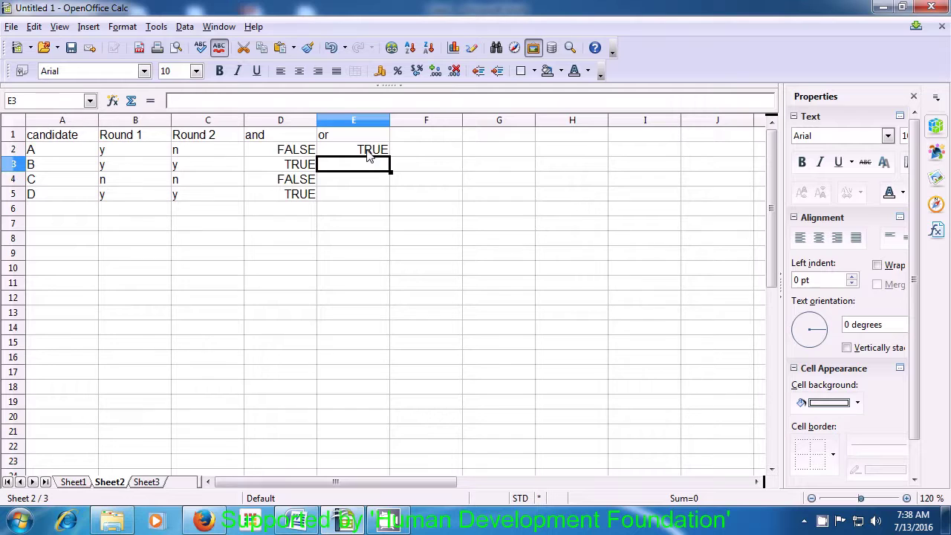
{"action": "left_click", "coordinate": [368, 152]}
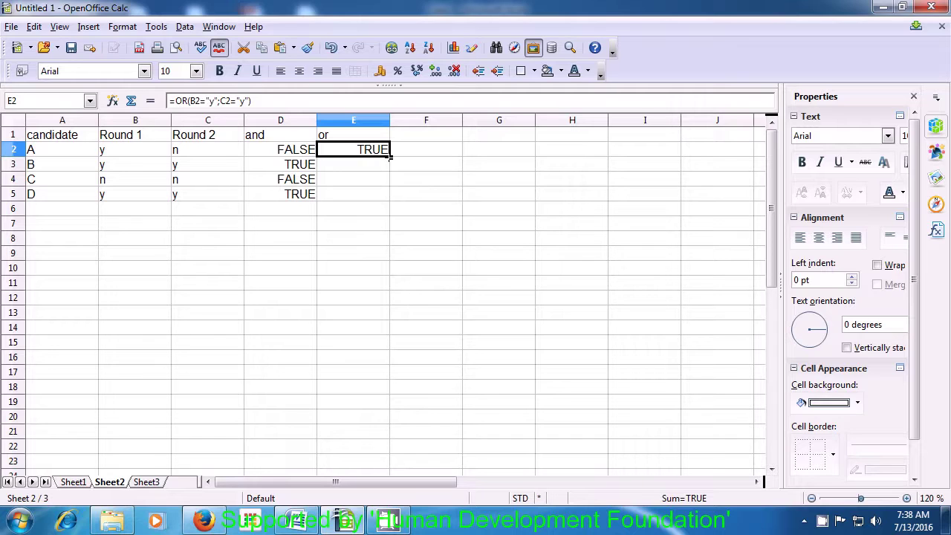
{"action": "left_click_drag", "start_coordinate": [390, 158], "coordinate": [390, 172]}
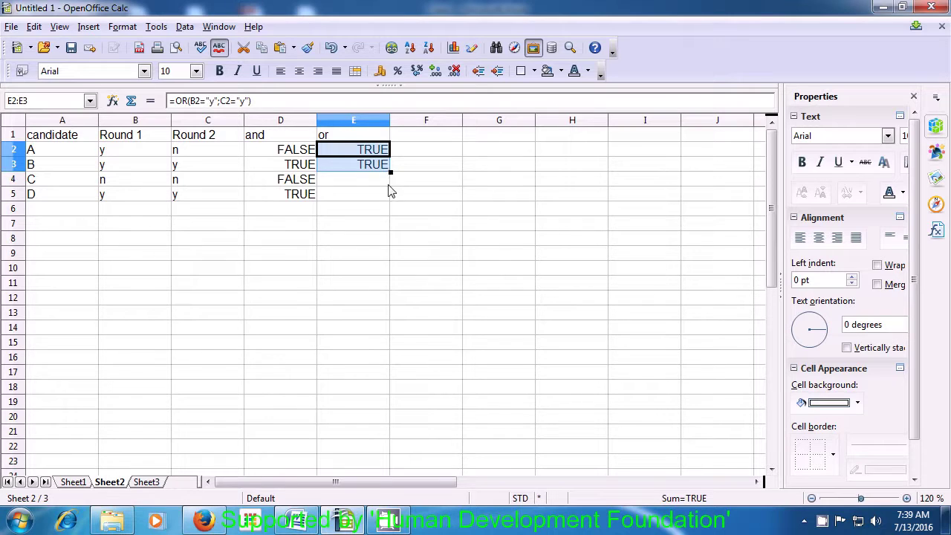
Enter the formula =or(B4="y";C4="y") in E4 for candidate C
{"action": "left_click", "coordinate": [387, 184]}
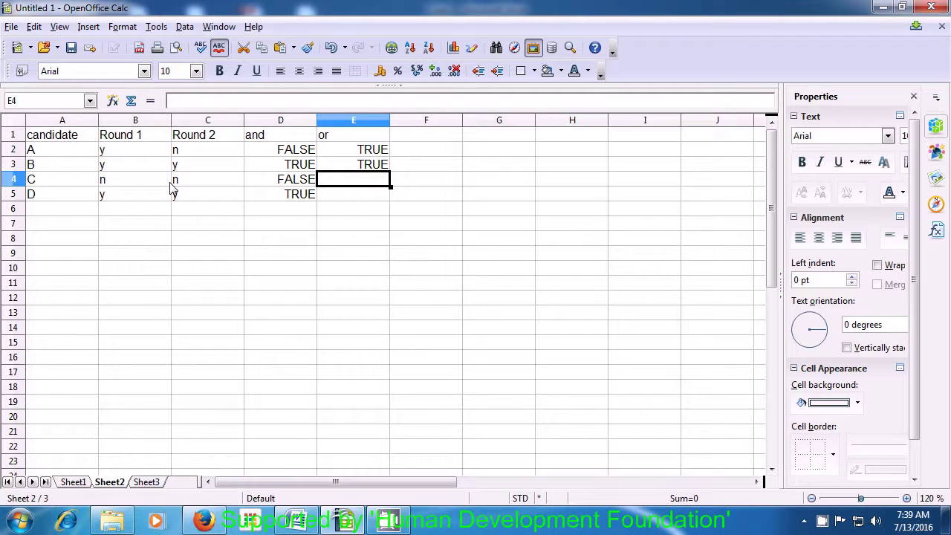
{"action": "type", "text": "="}
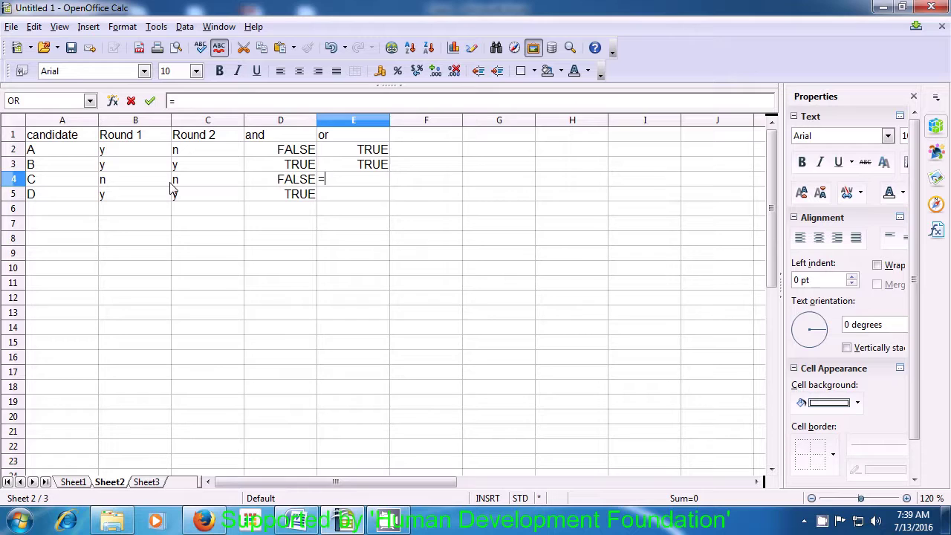
{"action": "type", "text": "or("}
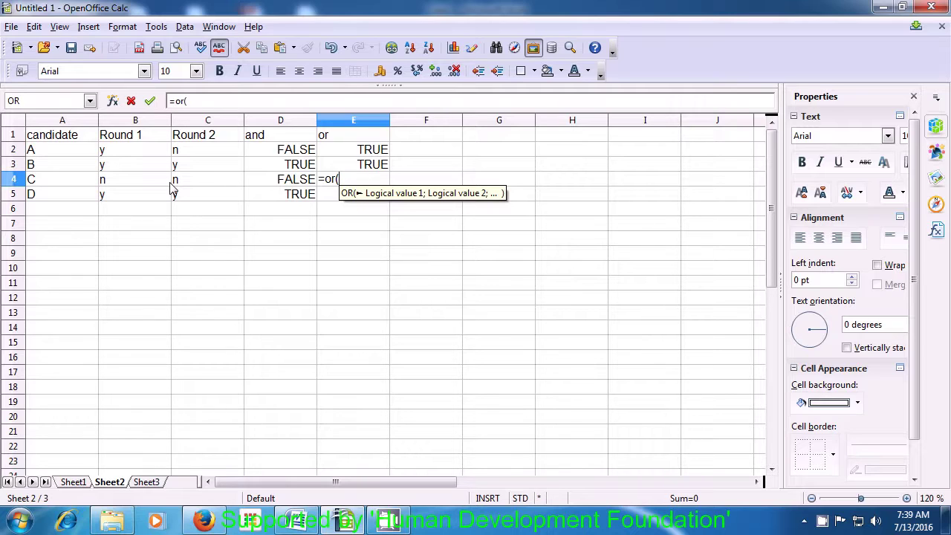
{"action": "left_click", "coordinate": [117, 184]}
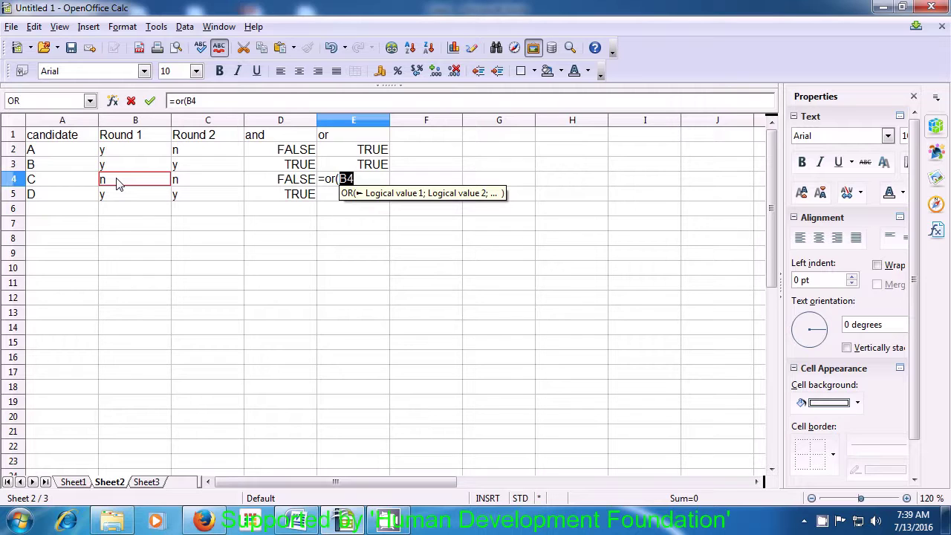
{"action": "type", "text": "="}
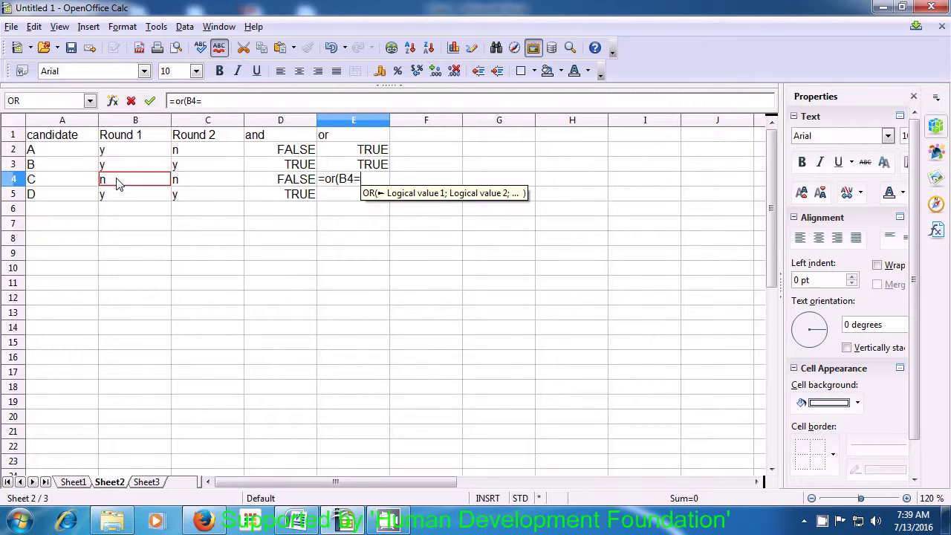
{"action": "type", "text": "\"y"}
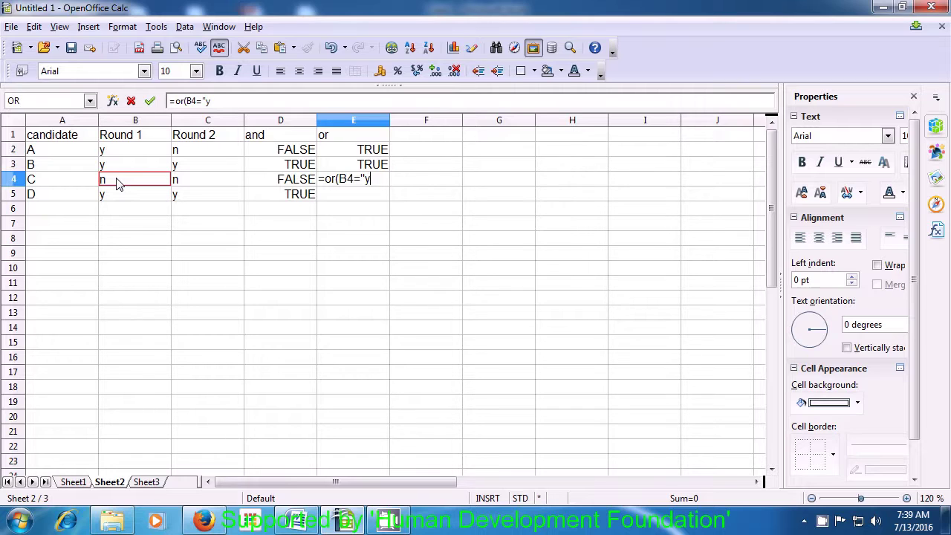
{"action": "type", "text": "\""}
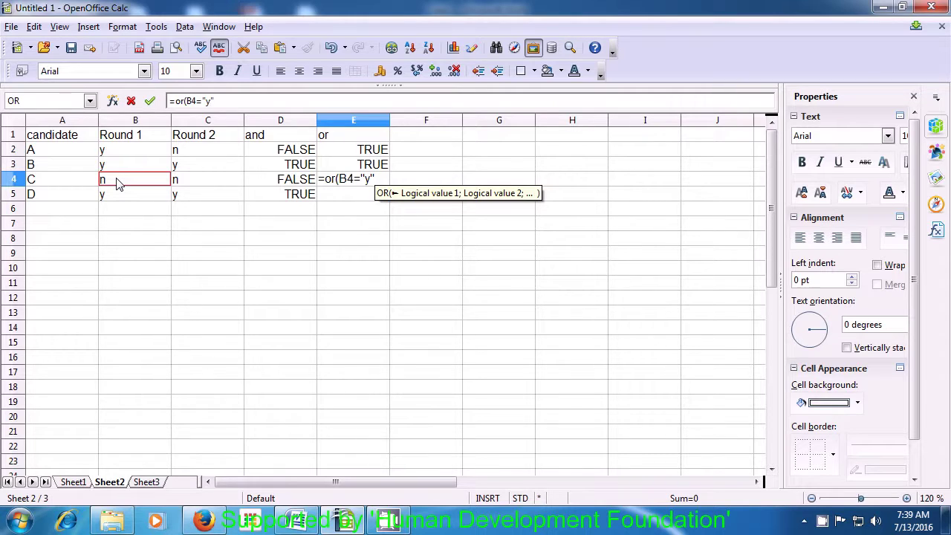
{"action": "type", "text": ";"}
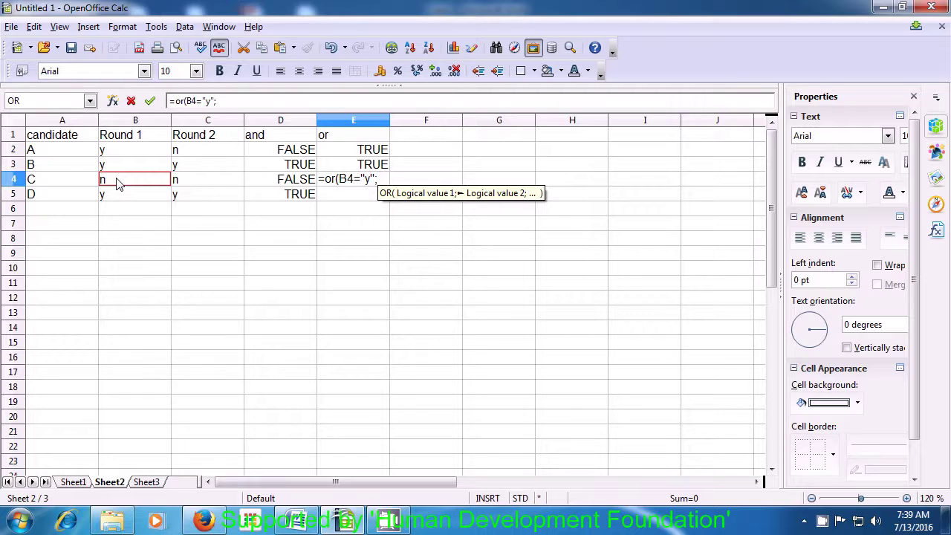
{"action": "left_click", "coordinate": [186, 184]}
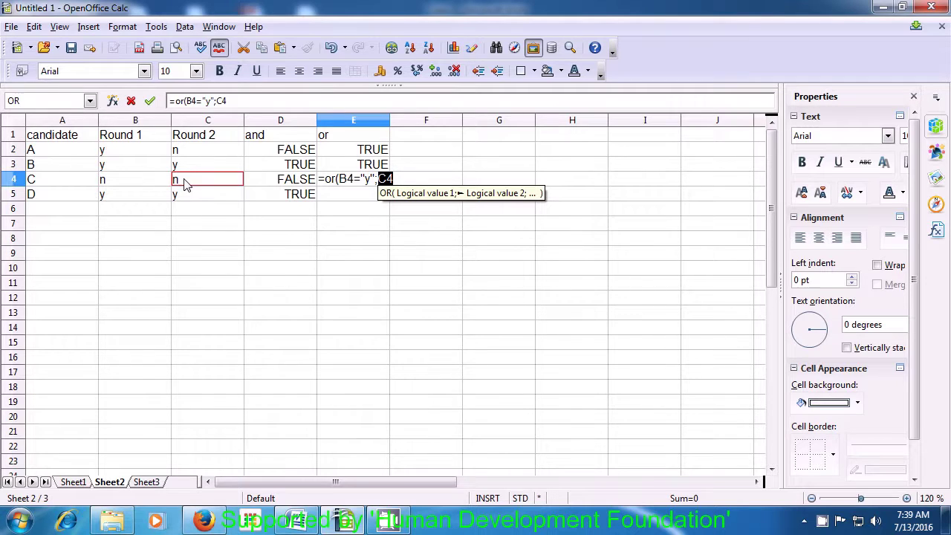
{"action": "type", "text": "="}
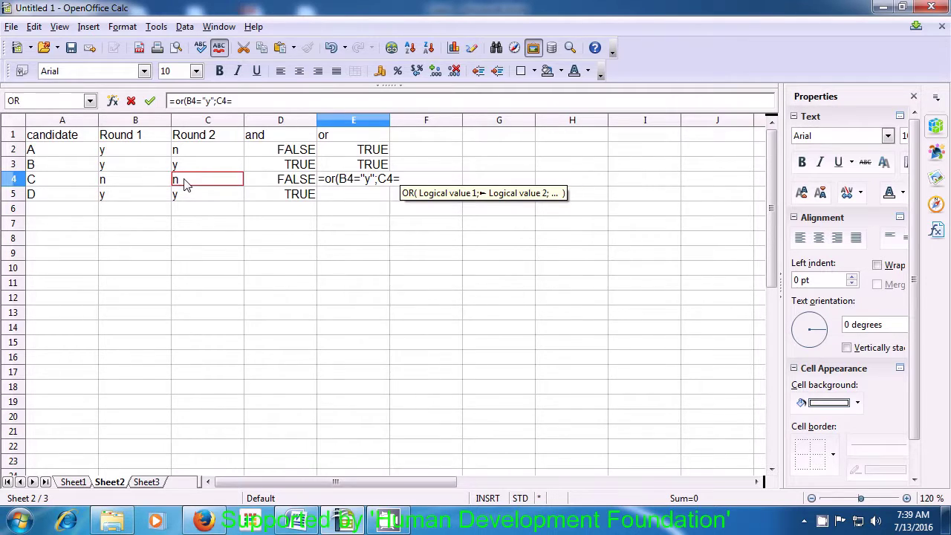
{"action": "type", "text": "\""}
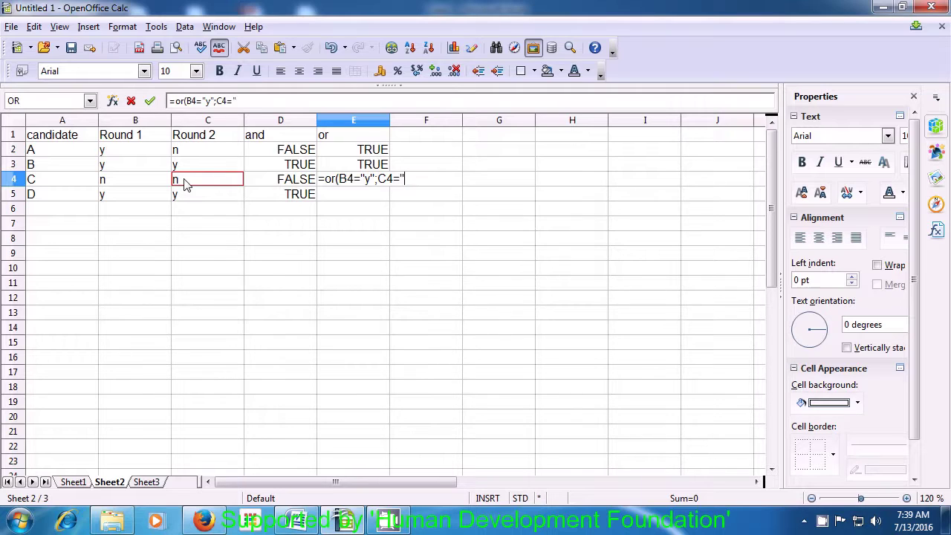
{"action": "type", "text": "y\""}
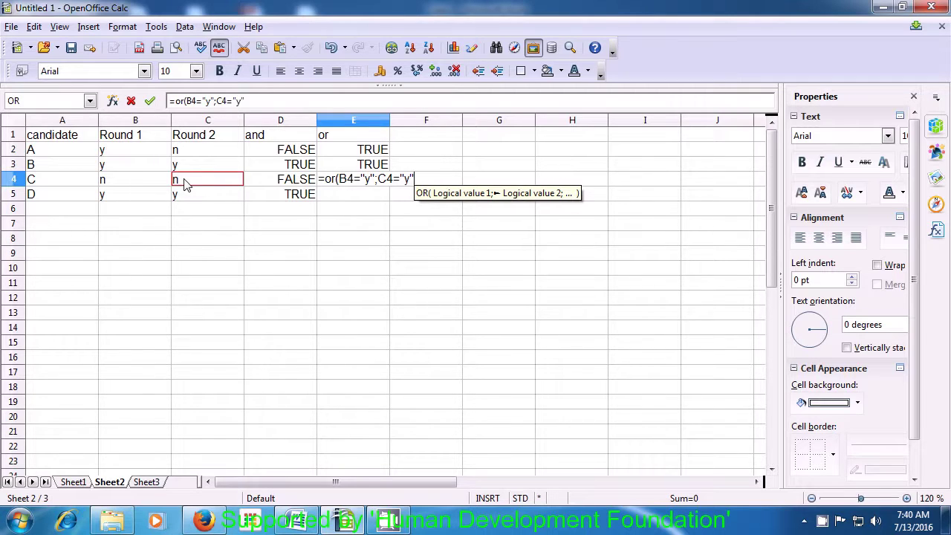
{"action": "type", "text": ")"}
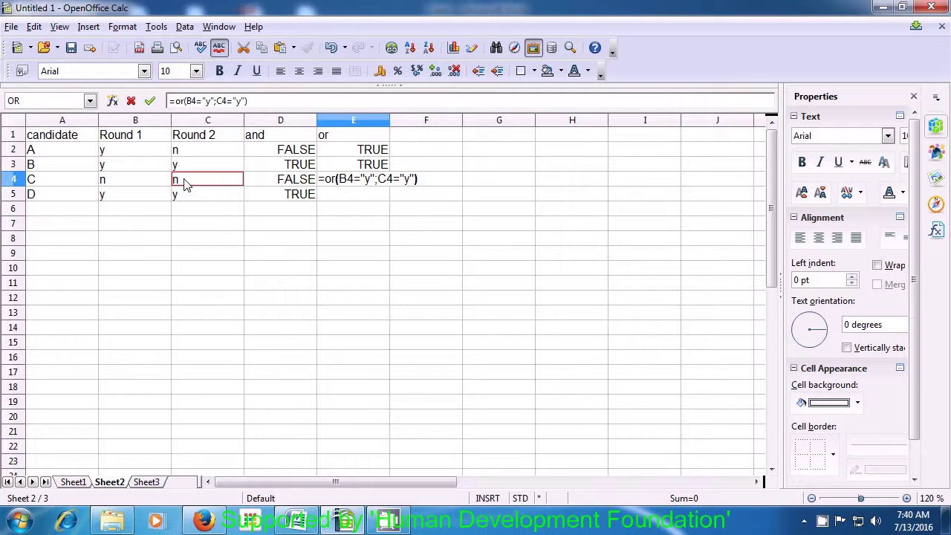
{"action": "key", "text": "Return"}
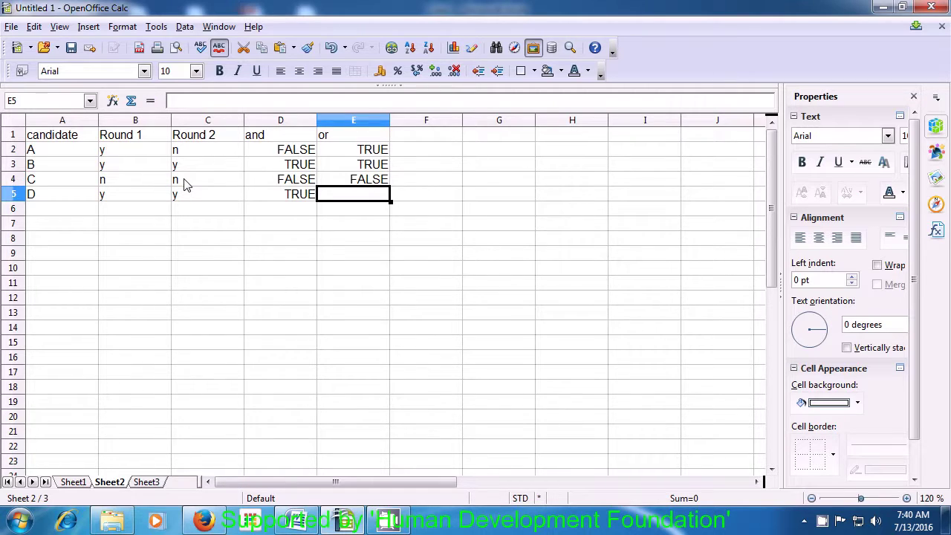
Review the OR formula in E4 and fill it down to E5 for candidate D
{"action": "double_click", "coordinate": [367, 182]}
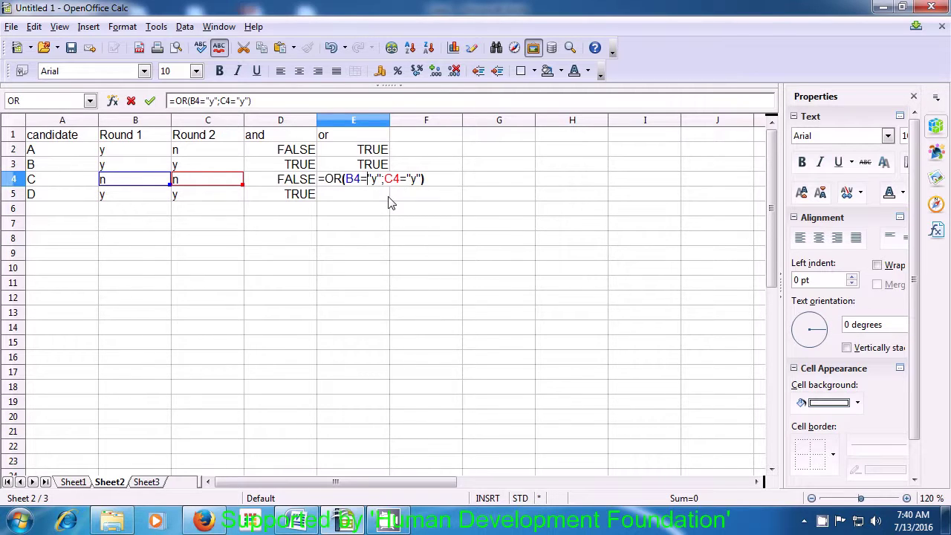
{"action": "key", "text": "Return"}
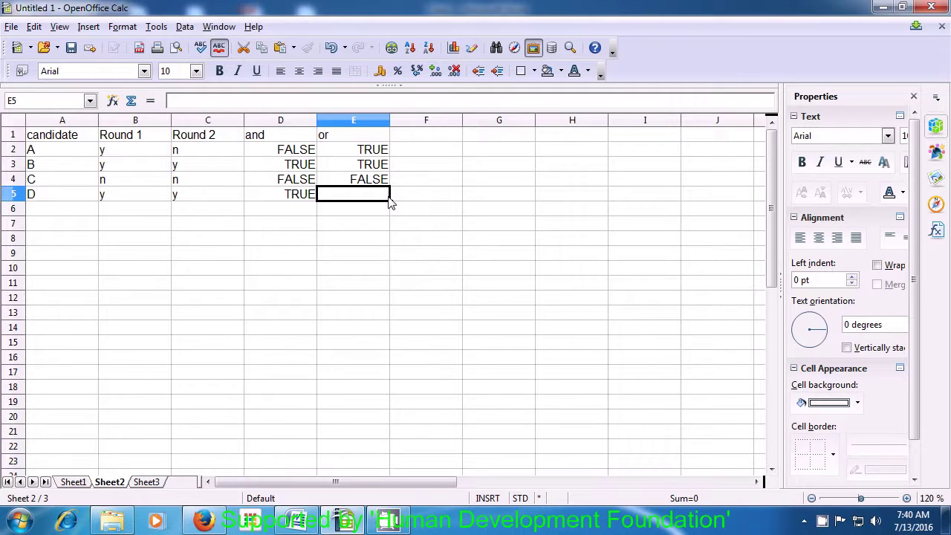
{"action": "left_click", "coordinate": [374, 183]}
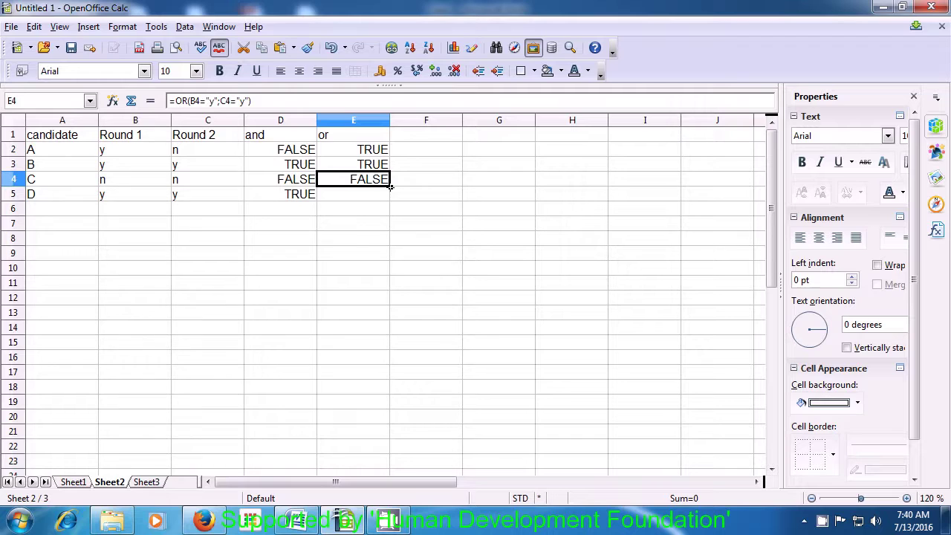
{"action": "left_click_drag", "start_coordinate": [390, 187], "coordinate": [390, 200]}
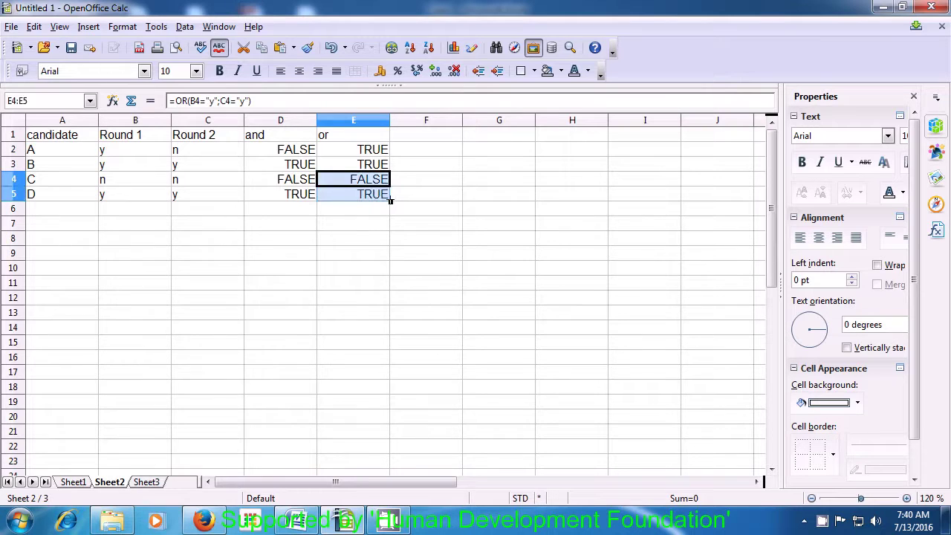
{"action": "left_click", "coordinate": [391, 211]}
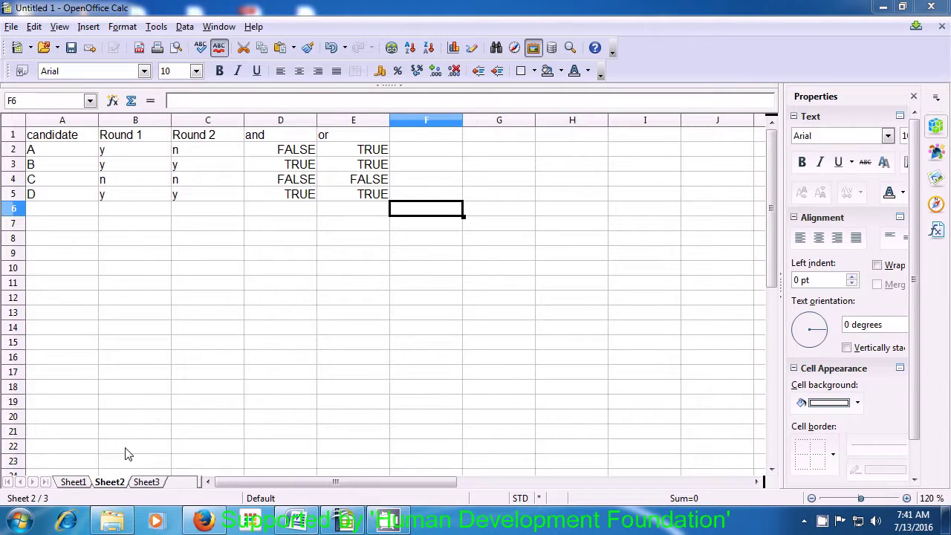
Add the column heading "Count" in F1 of Sheet1
{"action": "left_click", "coordinate": [74, 482]}
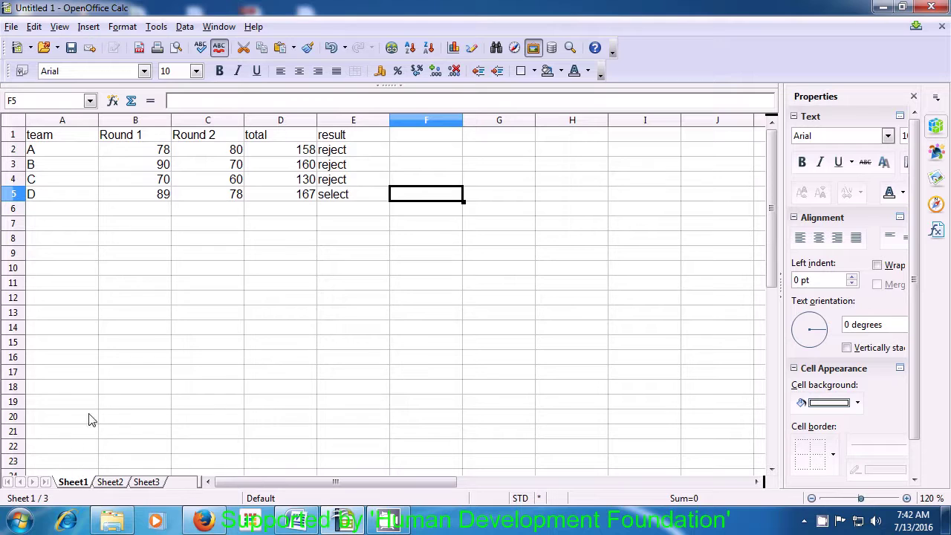
{"action": "left_click", "coordinate": [405, 140]}
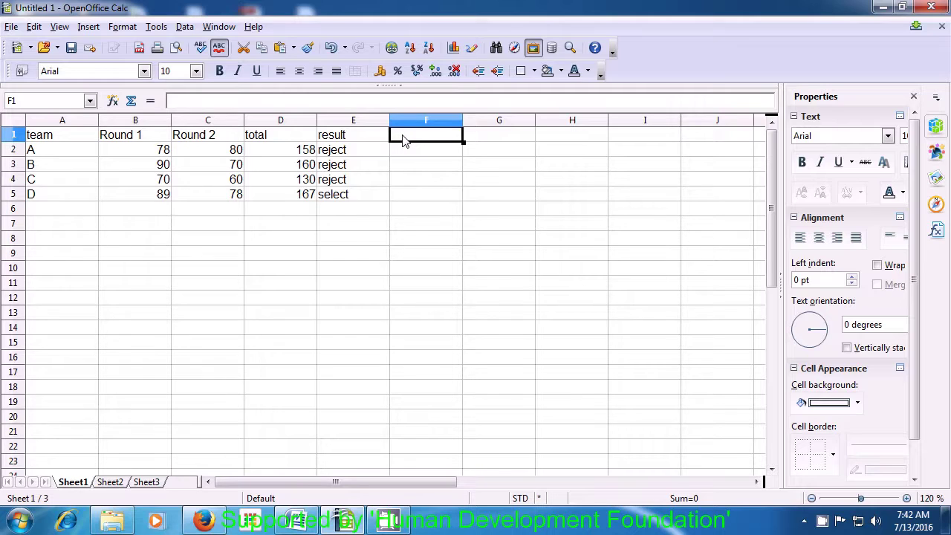
{"action": "type", "text": "C"}
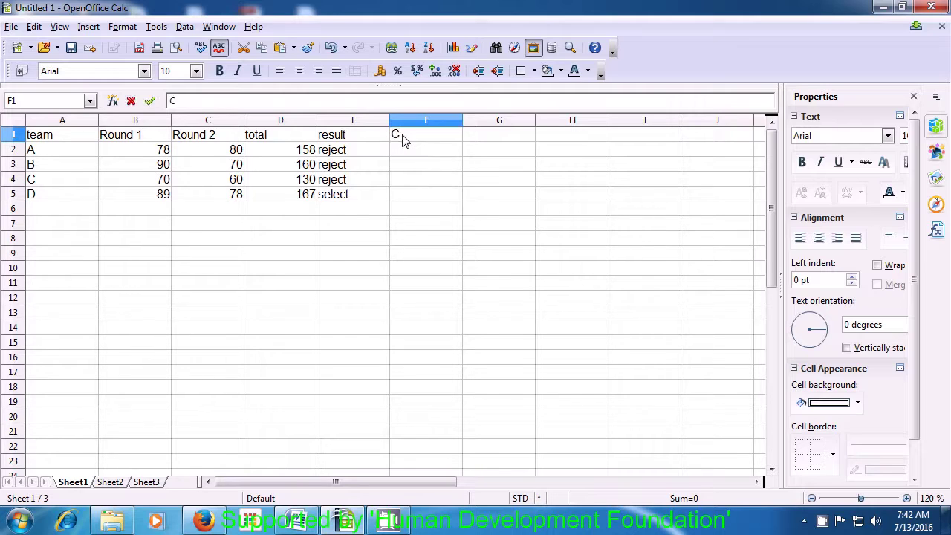
{"action": "type", "text": "ount"}
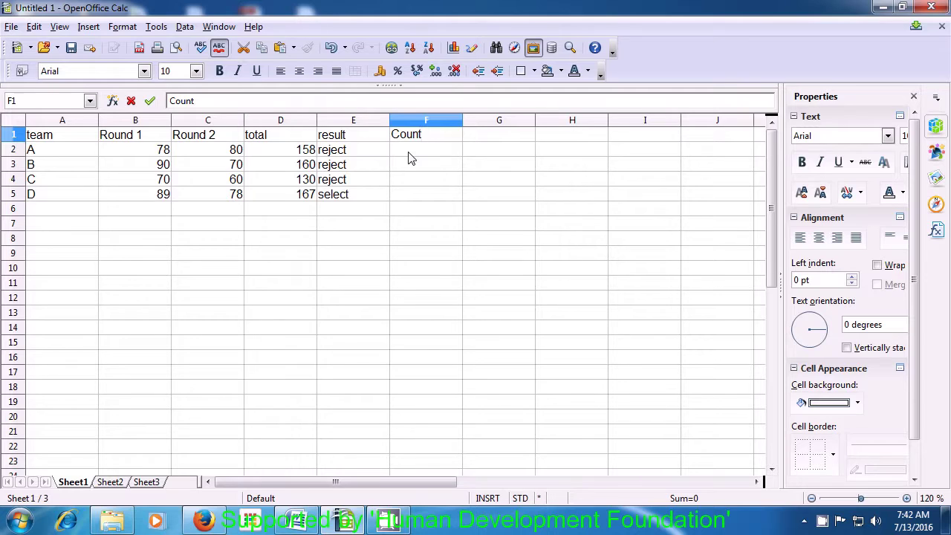
Enter the formula =count(A1:E5) in F2 to count the numeric cells of the team score table
{"action": "left_click", "coordinate": [408, 157]}
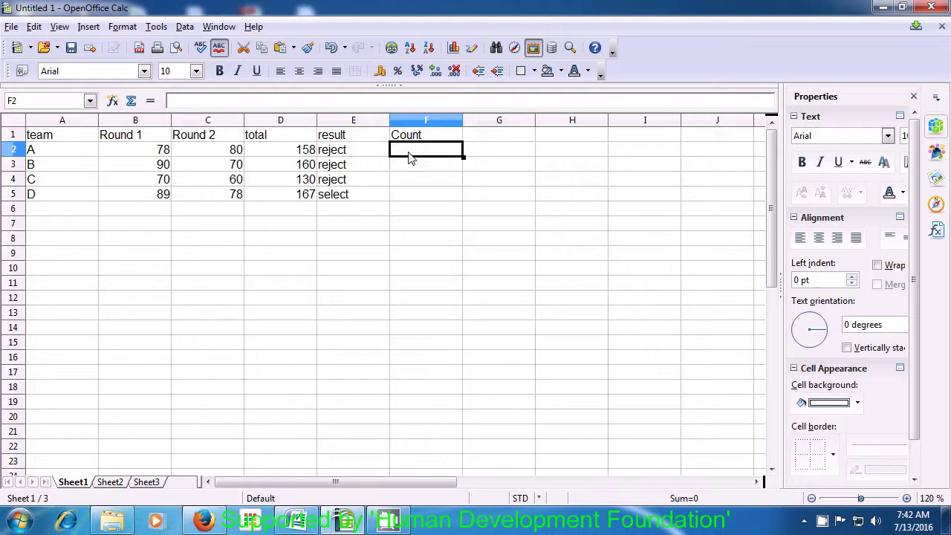
{"action": "type", "text": "="}
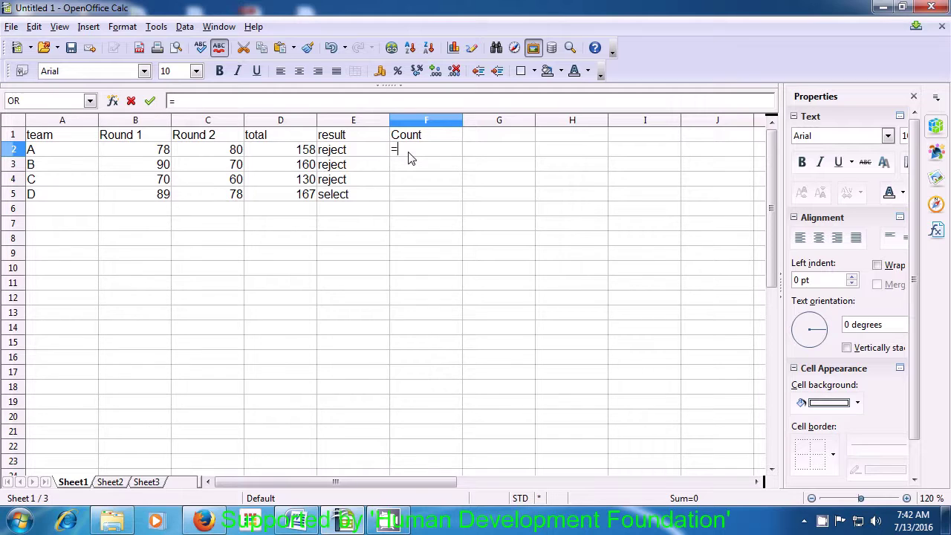
{"action": "type", "text": "co"}
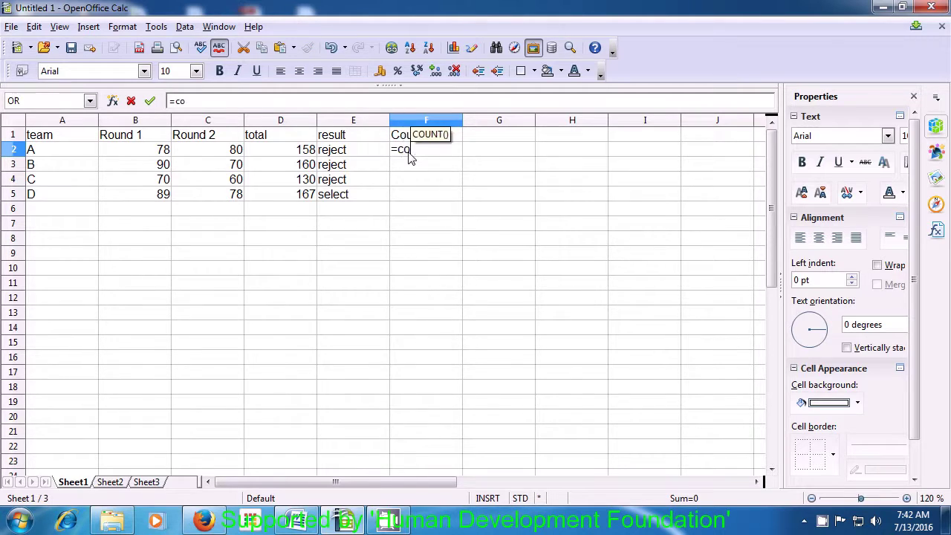
{"action": "type", "text": "unt"}
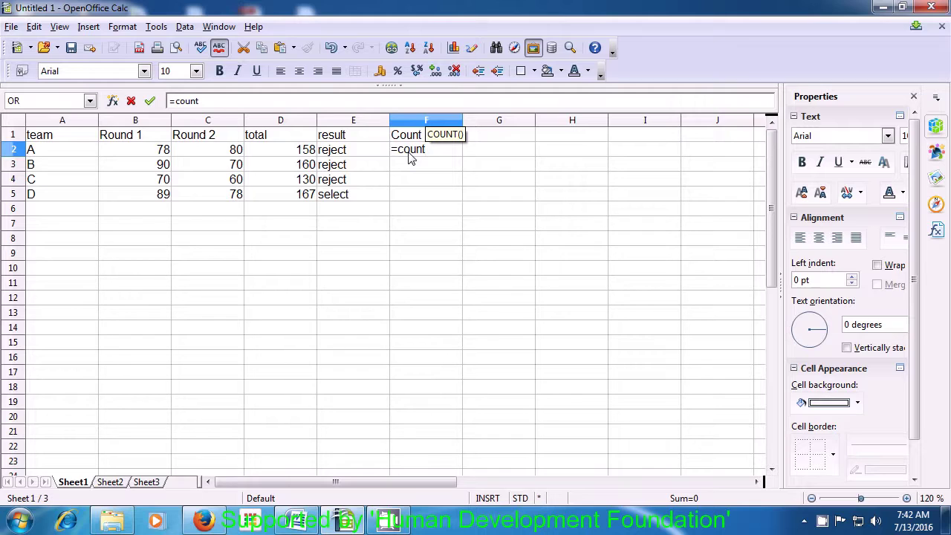
{"action": "type", "text": "("}
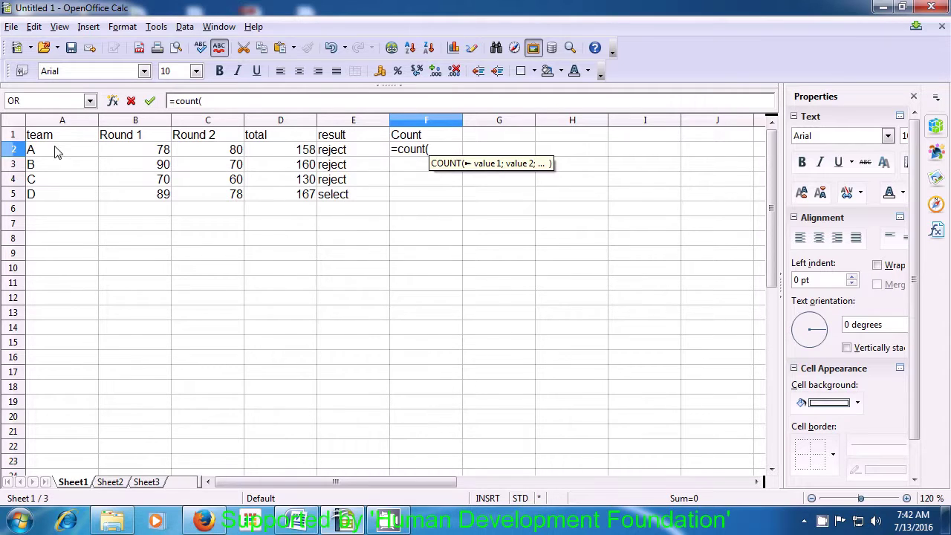
{"action": "left_click_drag", "start_coordinate": [52, 137], "coordinate": [336, 195]}
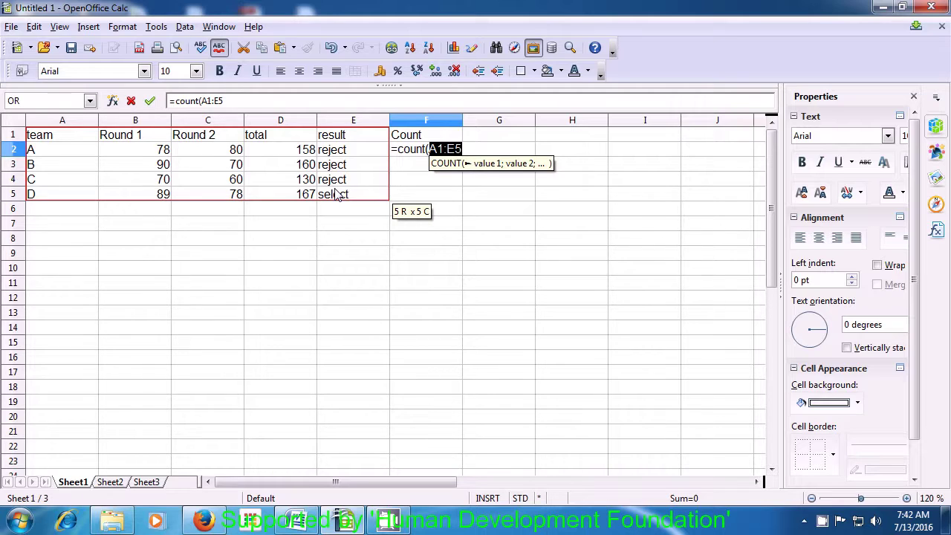
{"action": "type", "text": ")"}
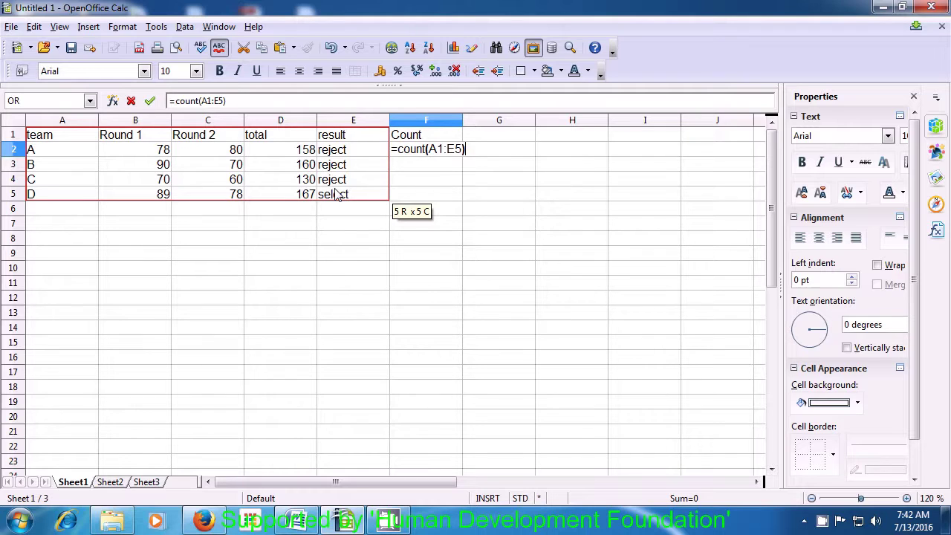
{"action": "key", "text": "Return"}
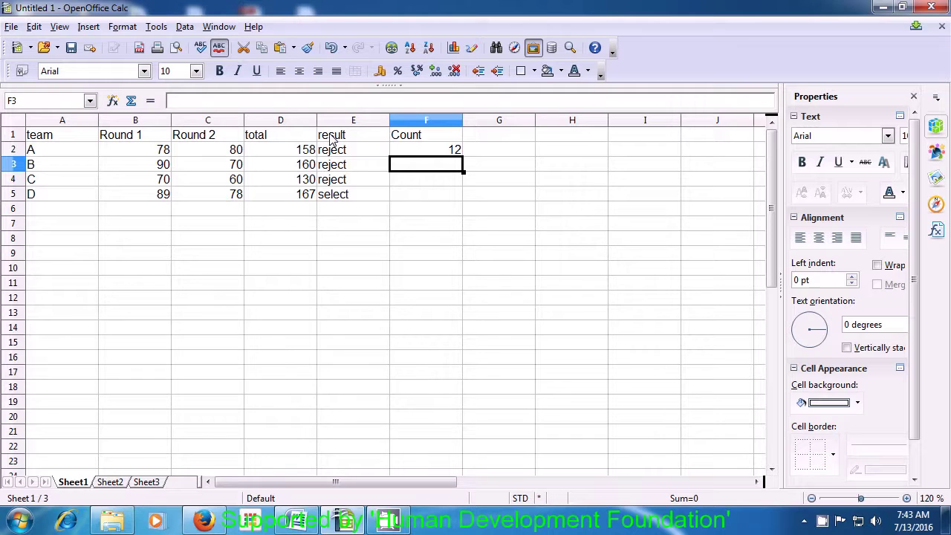
{"action": "left_click", "coordinate": [353, 252]}
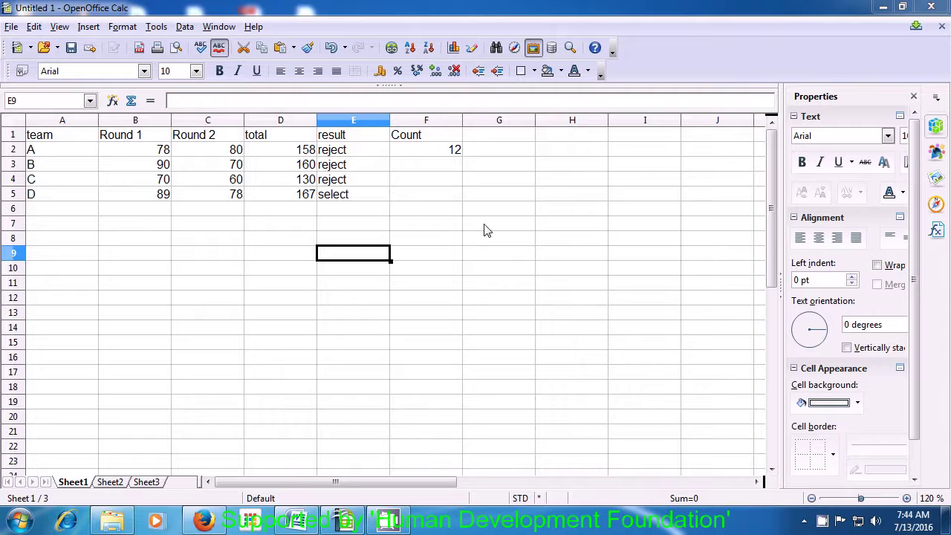
Add the column heading "countblank" in G1
{"action": "left_click", "coordinate": [490, 139]}
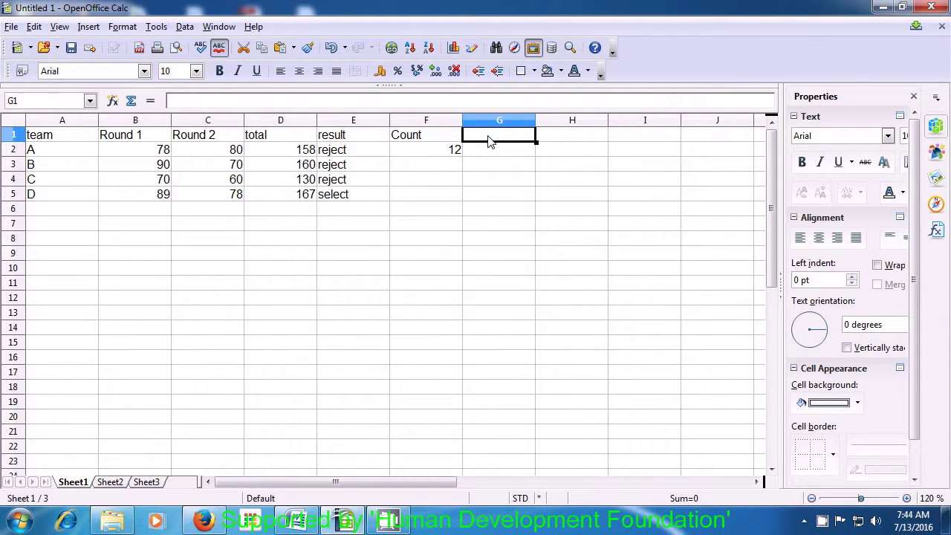
{"action": "type", "text": "countblank"}
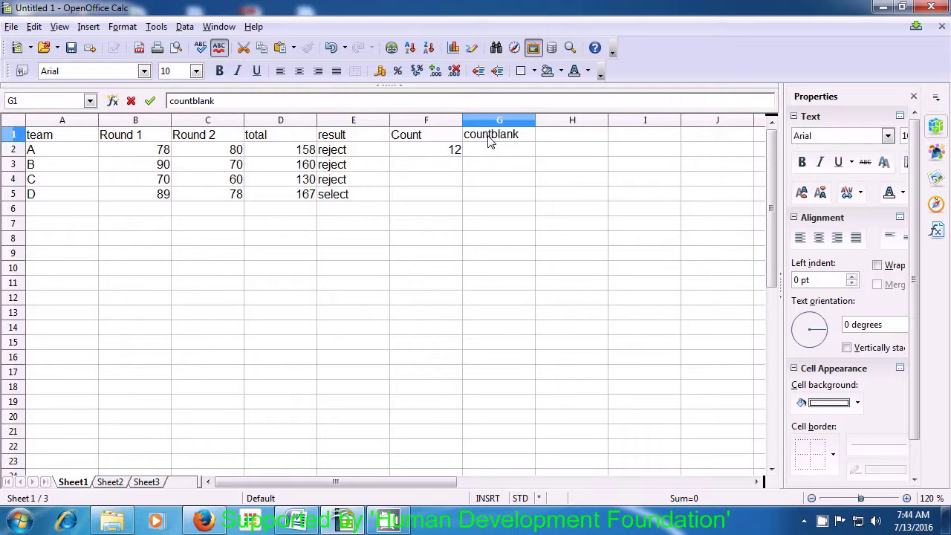
{"action": "left_click", "coordinate": [498, 156]}
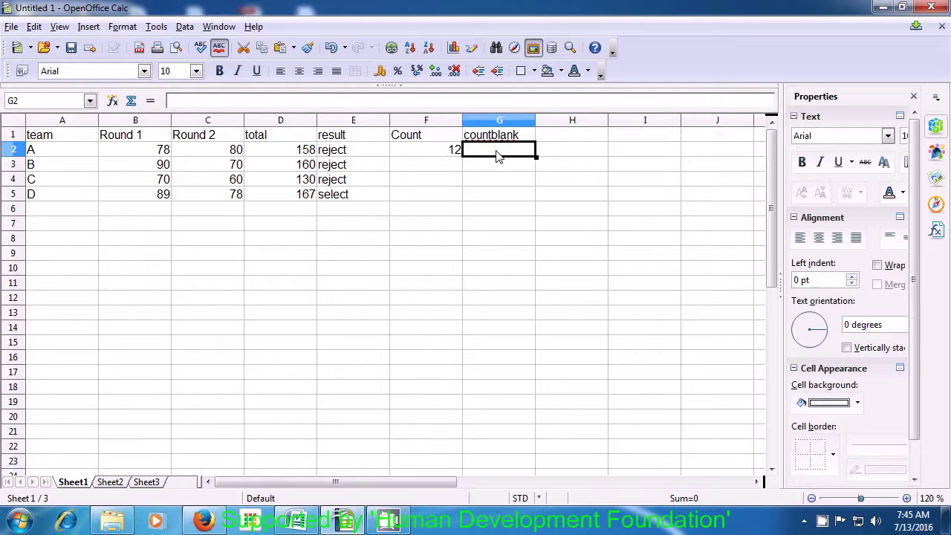
Enter the formula =countblank(A1:F5) in G2 to count the empty cells of the table
{"action": "type", "text": "="}
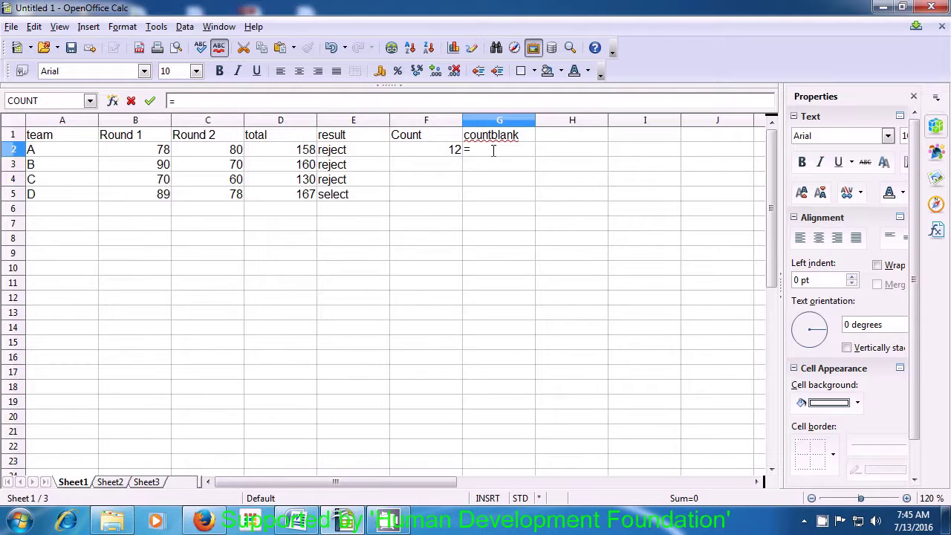
{"action": "type", "text": "co"}
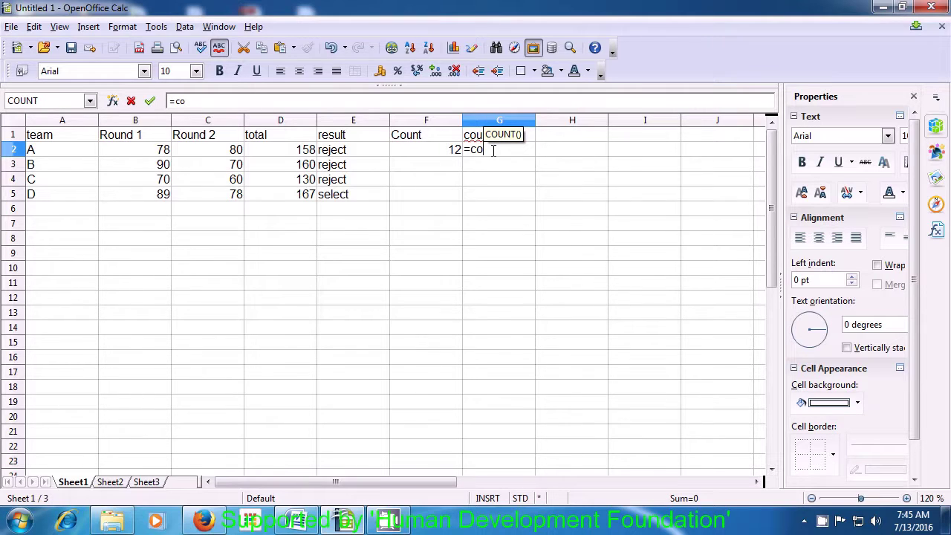
{"action": "type", "text": "unt"}
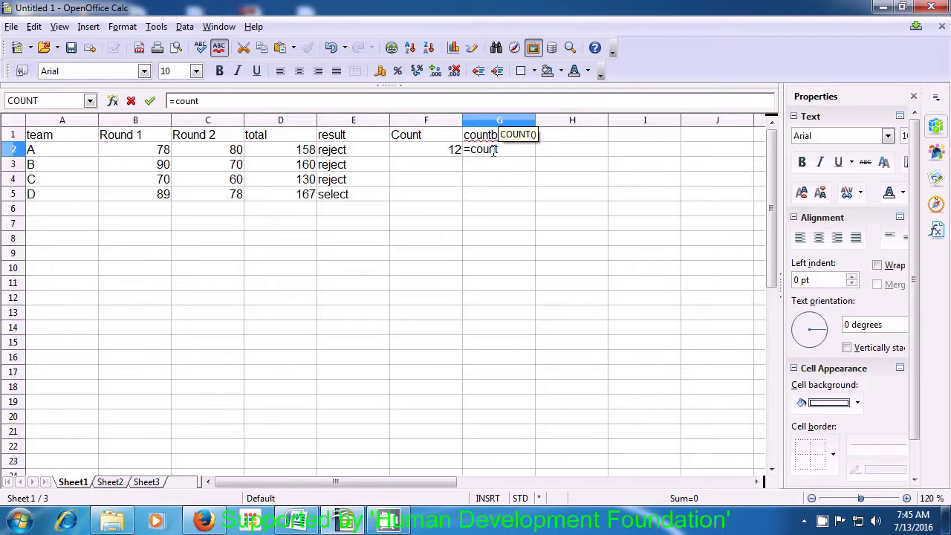
{"action": "type", "text": "b"}
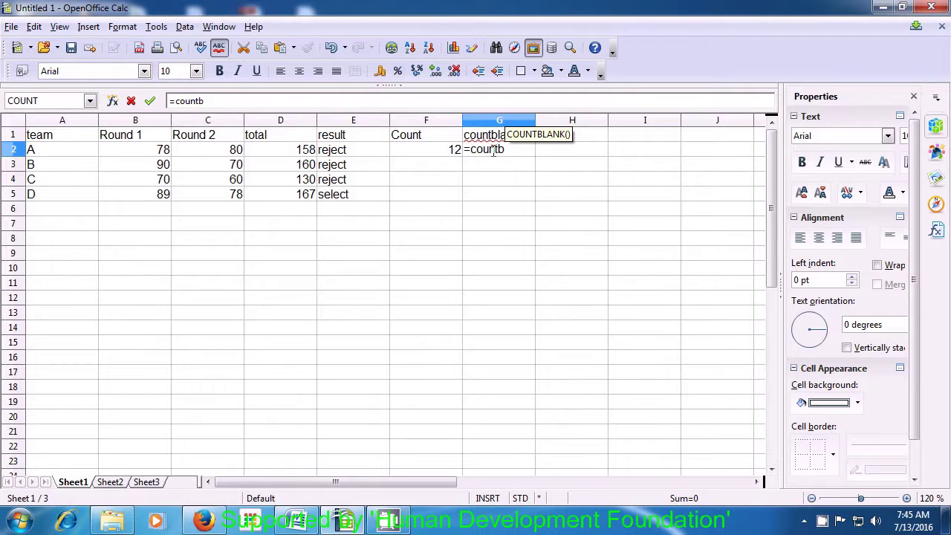
{"action": "type", "text": "lank"}
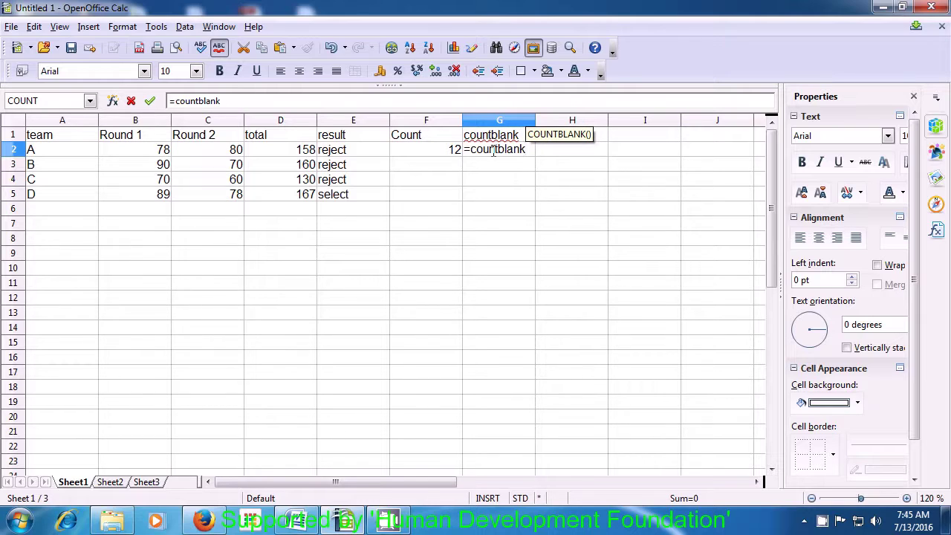
{"action": "type", "text": "("}
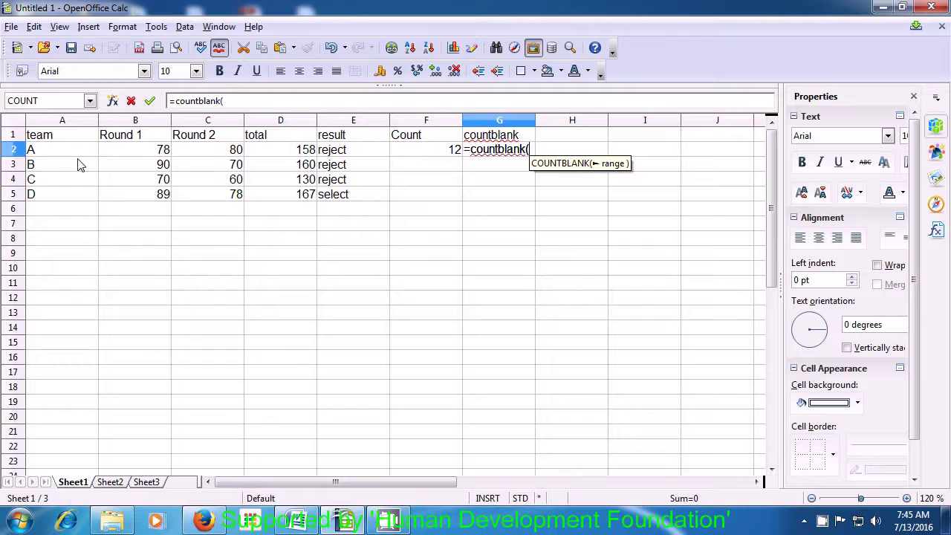
{"action": "left_click_drag", "start_coordinate": [54, 141], "coordinate": [419, 200]}
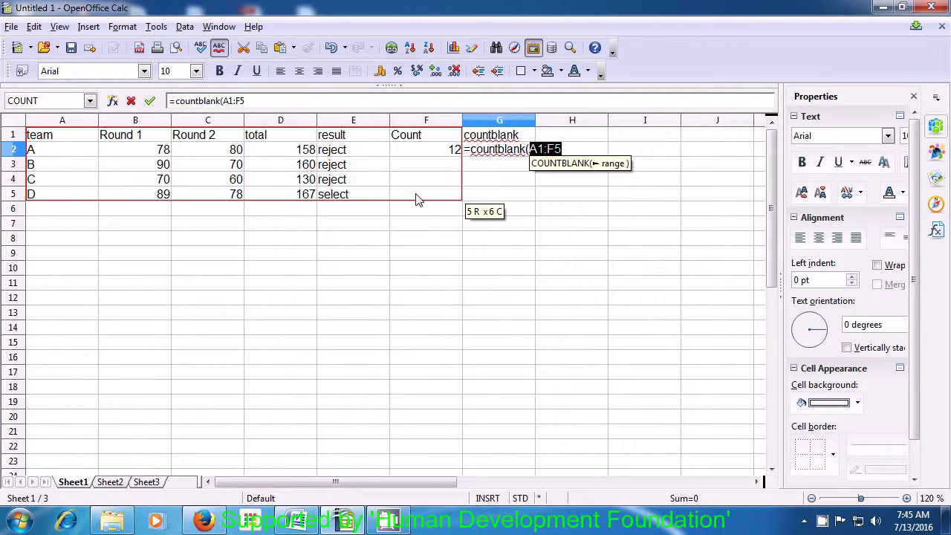
{"action": "type", "text": ")"}
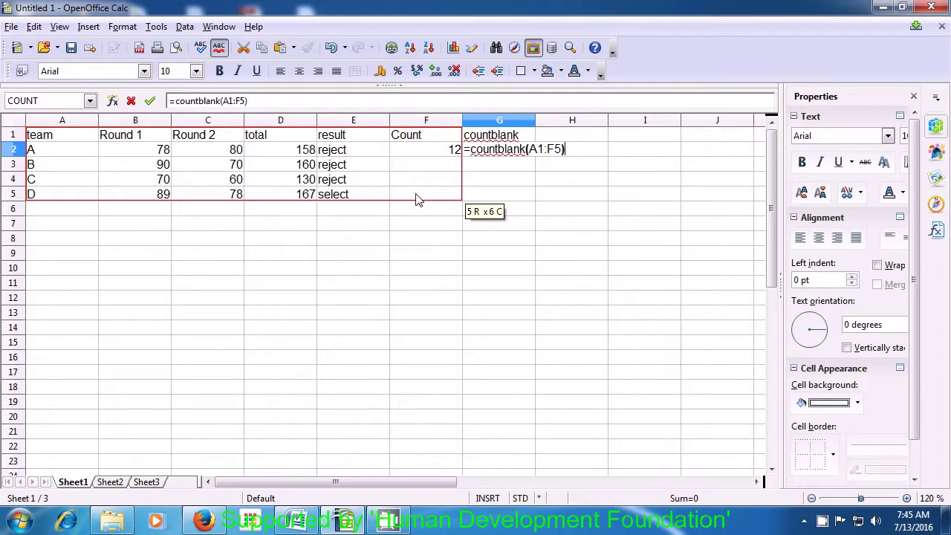
{"action": "key", "text": "Return"}
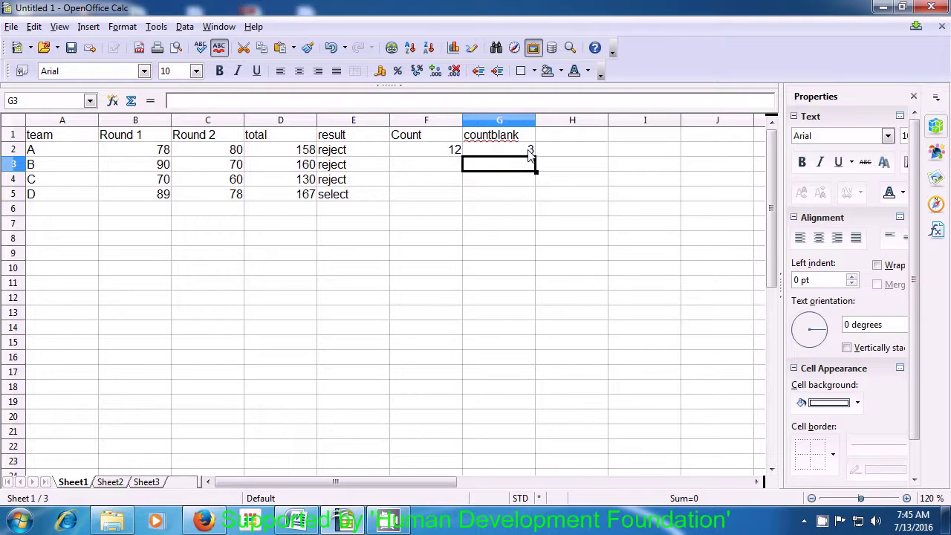
Check the cells F3, F4 and F5 under the Count heading against the blank-cell count
{"action": "left_click", "coordinate": [432, 167]}
{"action": "left_click", "coordinate": [430, 184]}
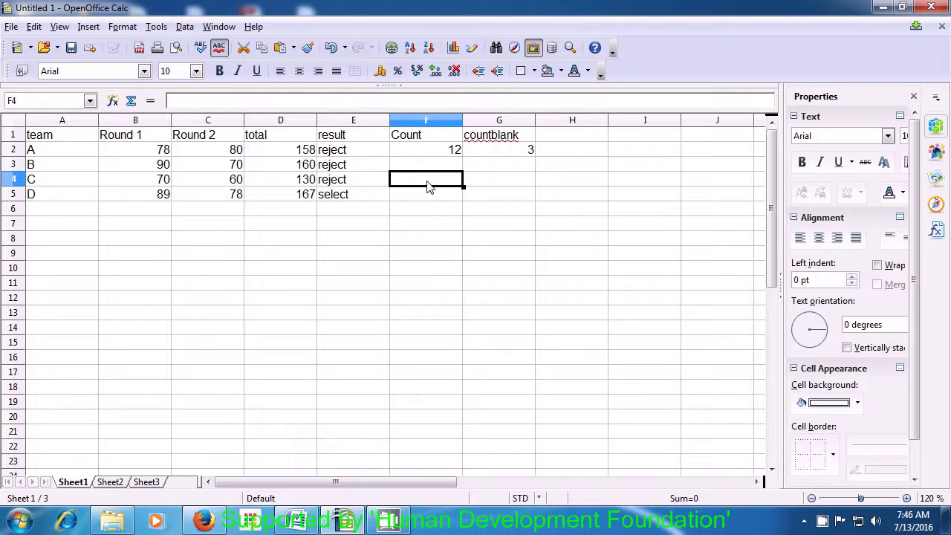
{"action": "left_click", "coordinate": [428, 198]}
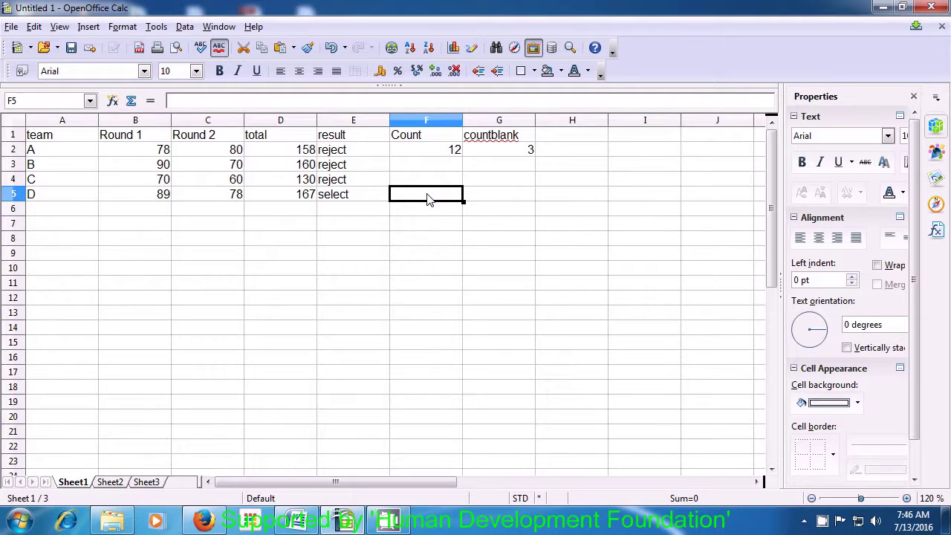